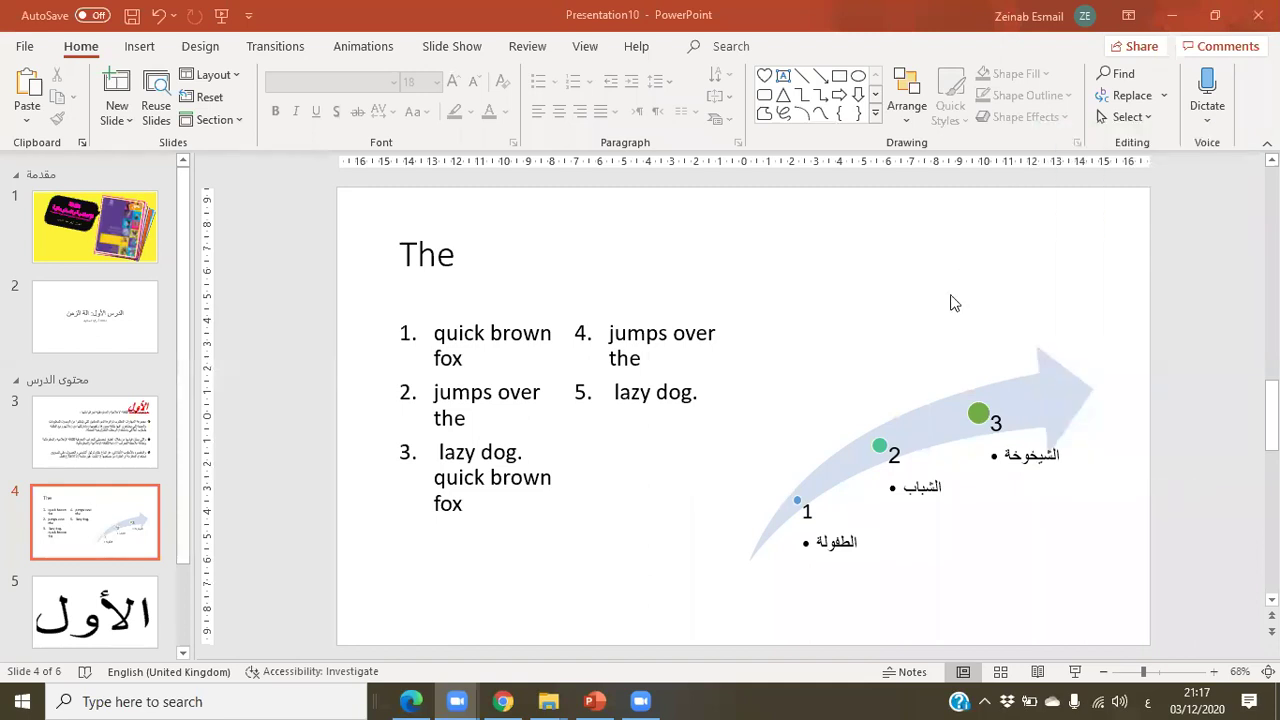
# - Bring the presentation window forward and select, then deselect, slide 4's title placeholder
pyautogui.click(695, 290)
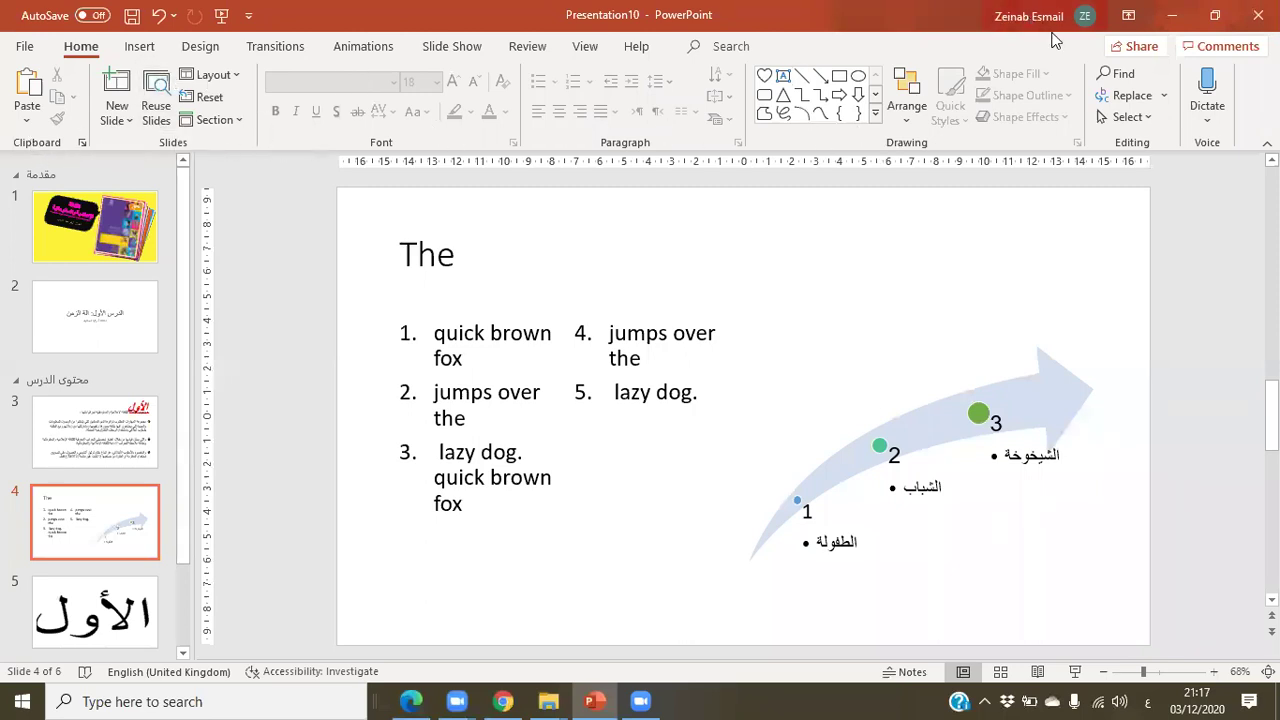
pyautogui.click(773, 306)
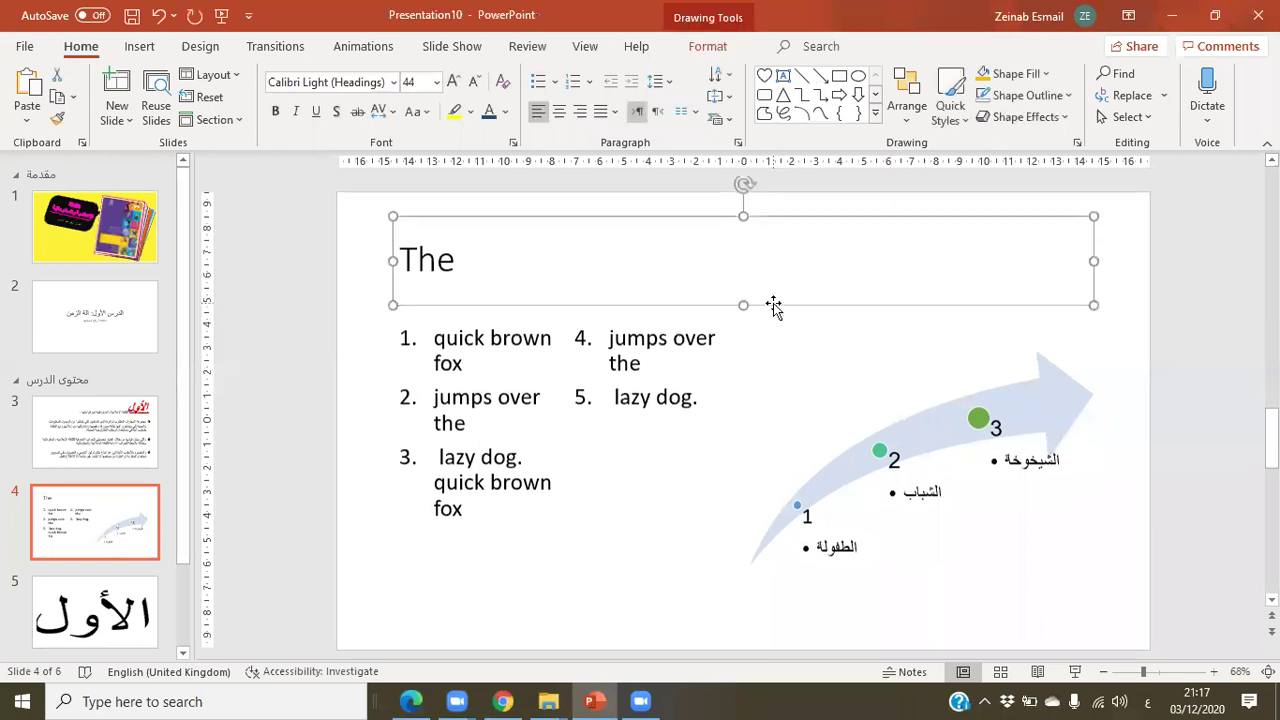
pyautogui.click(116, 528)
pyautogui.click(752, 402)
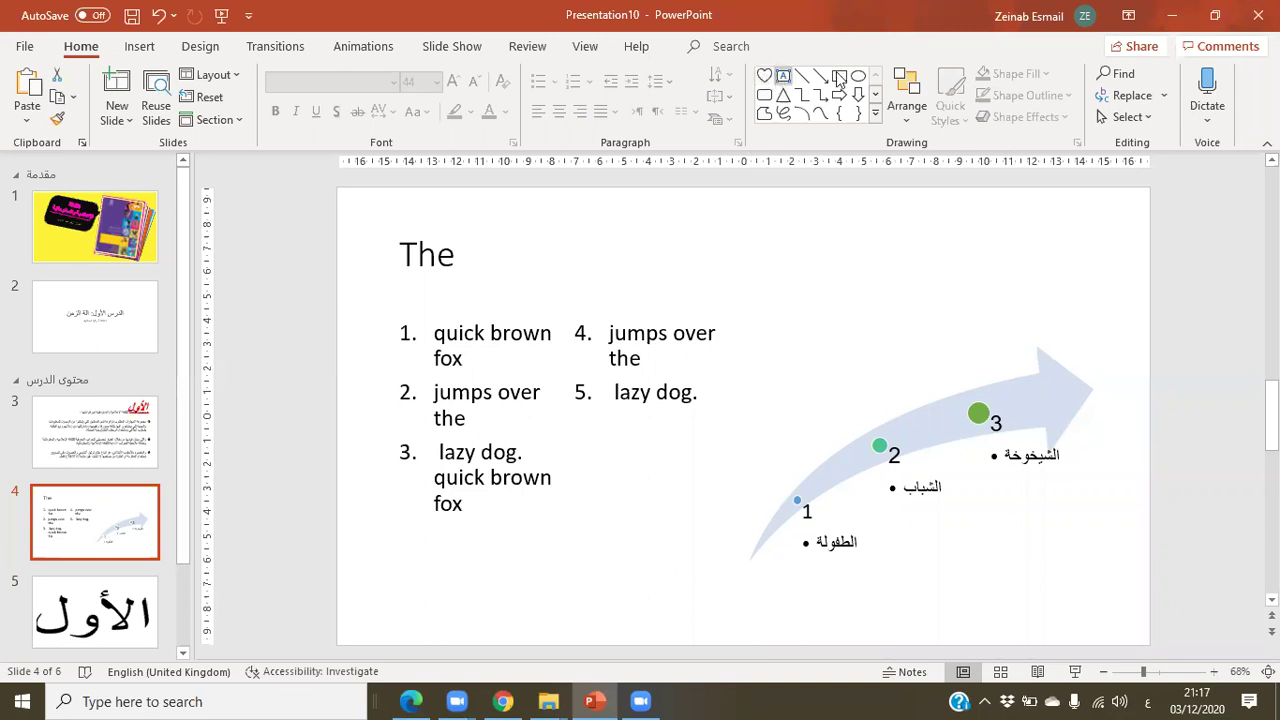
# - Pick Smiley Face from the Basic Shapes section of the full Shapes gallery
pyautogui.click(875, 119)
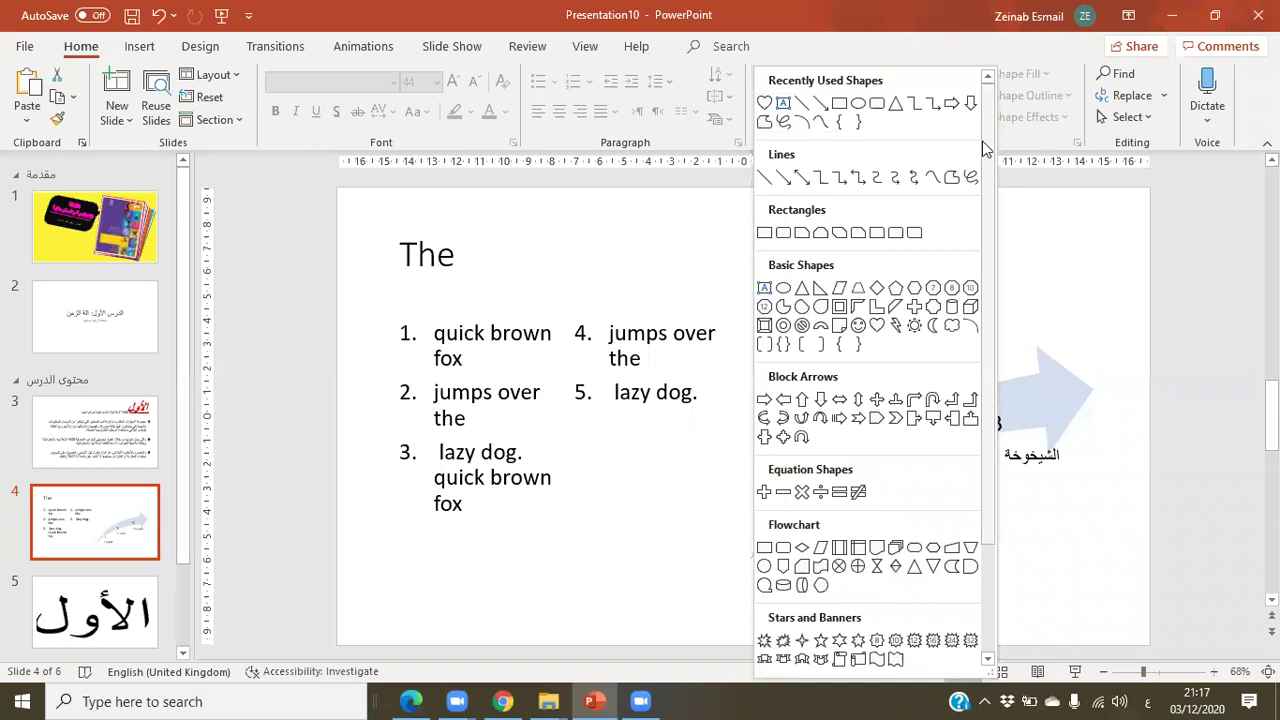
pyautogui.moveTo(989, 143); pyautogui.dragTo(1007, 367)
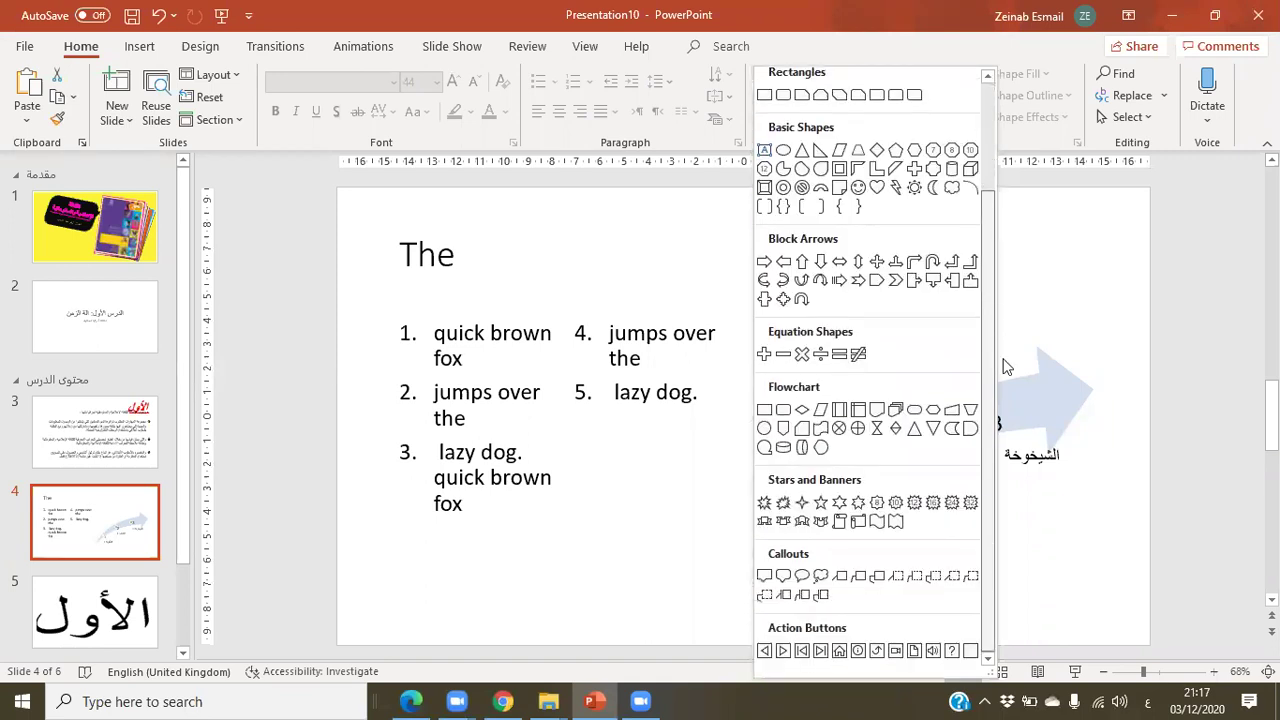
pyautogui.moveTo(997, 268); pyautogui.dragTo(969, 131)
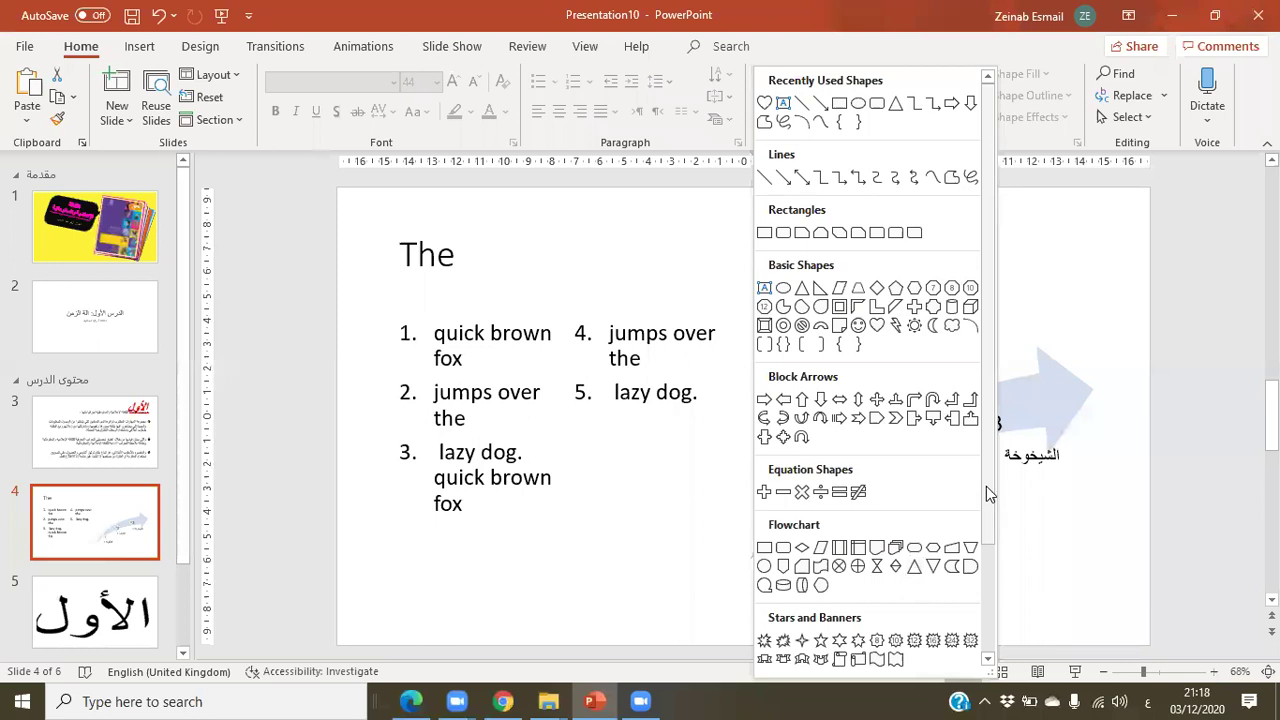
pyautogui.moveTo(986, 486); pyautogui.dragTo(982, 451)
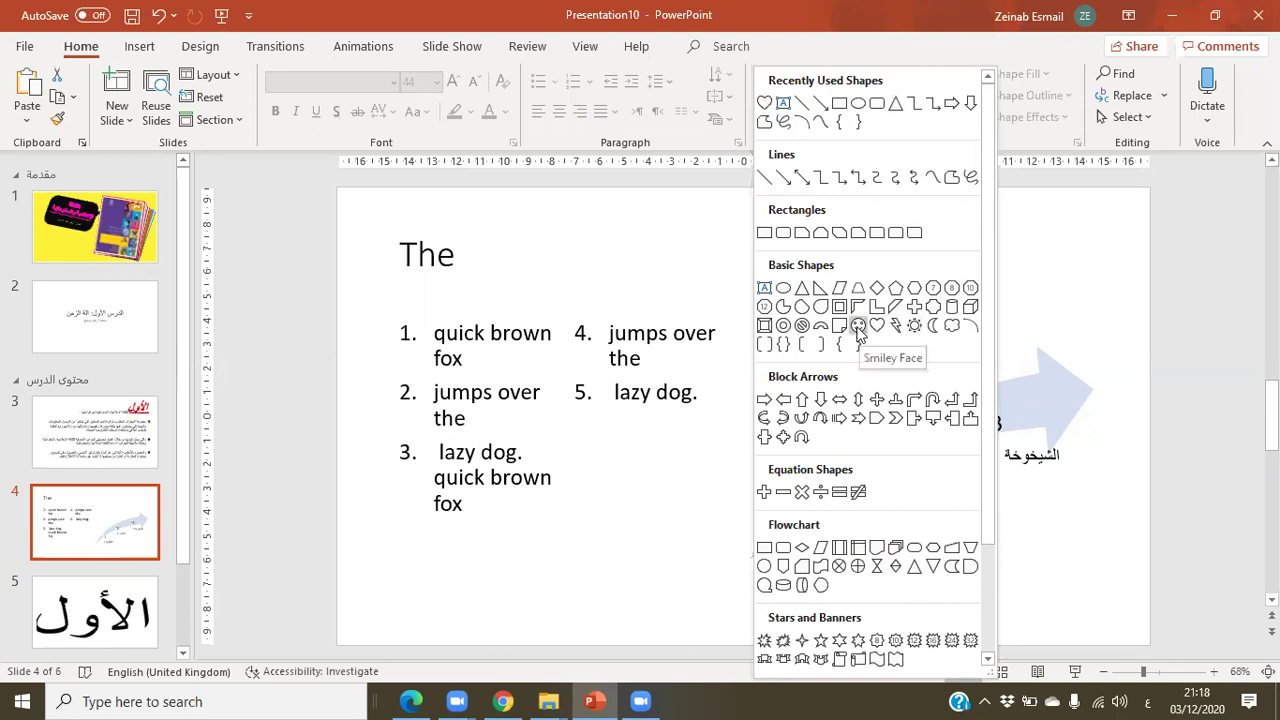
pyautogui.click(858, 330)
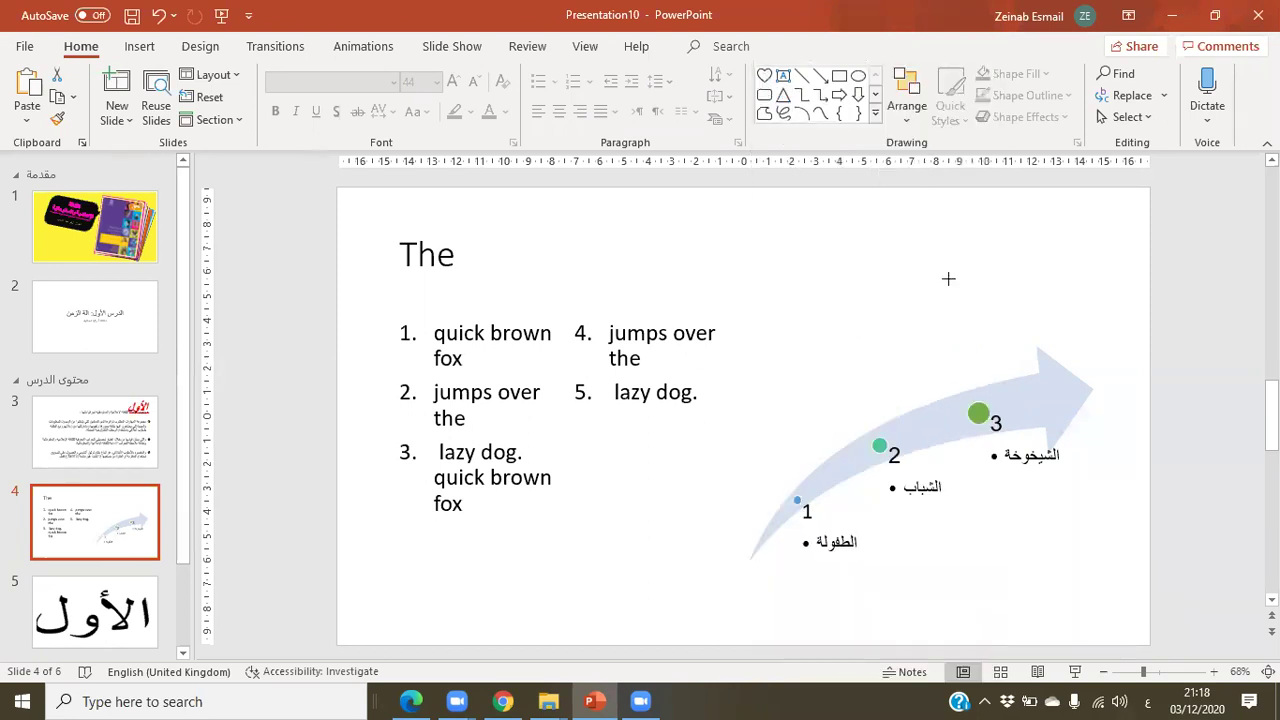
# - Draw a smiley face on the slide's right side above the curved arrow, nudged up-left
pyautogui.moveTo(966, 234)
pyautogui.mouseDown()
pyautogui.moveTo(912, 323)
pyautogui.moveTo(839, 340)
pyautogui.moveTo(794, 397)
pyautogui.moveTo(700, 434)
pyautogui.moveTo(563, 434)
pyautogui.moveTo(514, 363)
pyautogui.moveTo(599, 460)
pyautogui.moveTo(653, 490)
pyautogui.mouseUp()
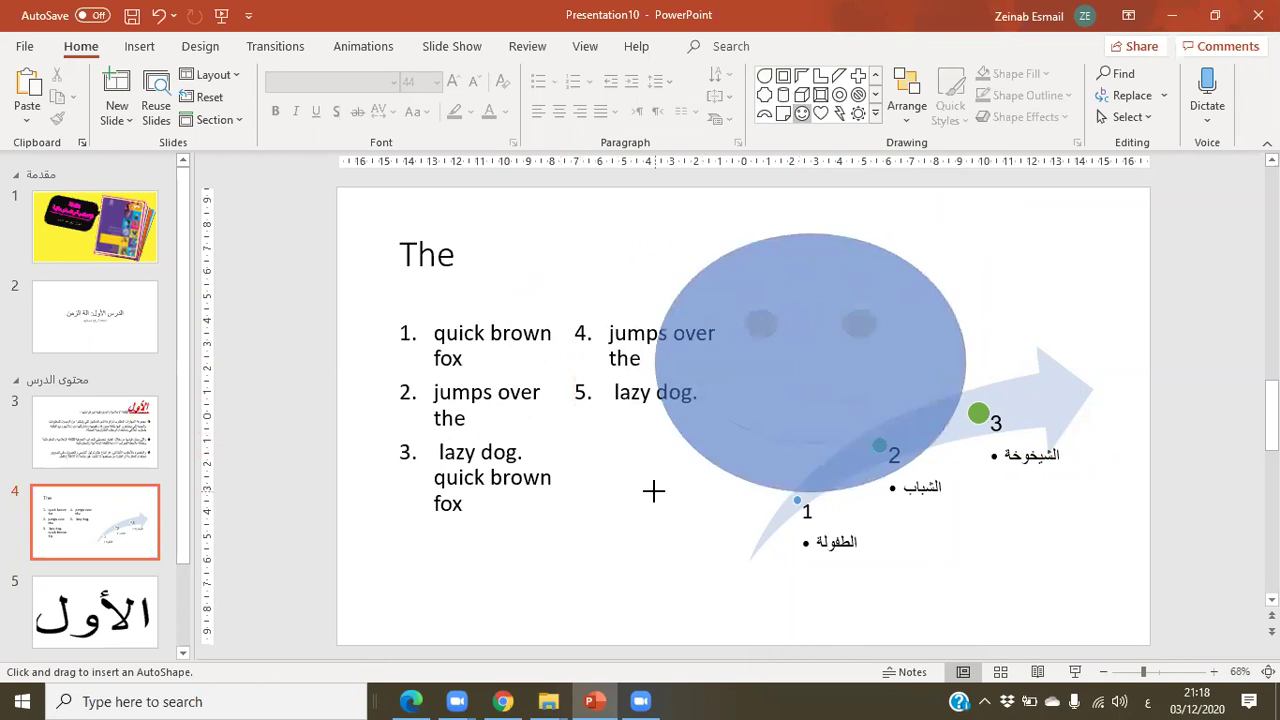
pyautogui.moveTo(653, 490)
pyautogui.mouseDown()
pyautogui.moveTo(657, 511)
pyautogui.moveTo(729, 566)
pyautogui.moveTo(876, 593)
pyautogui.moveTo(823, 309)
pyautogui.moveTo(749, 263)
pyautogui.moveTo(686, 443)
pyautogui.moveTo(800, 474)
pyautogui.moveTo(837, 314)
pyautogui.moveTo(850, 326)
pyautogui.moveTo(823, 283)
pyautogui.moveTo(823, 363)
pyautogui.moveTo(768, 411)
pyautogui.mouseUp()
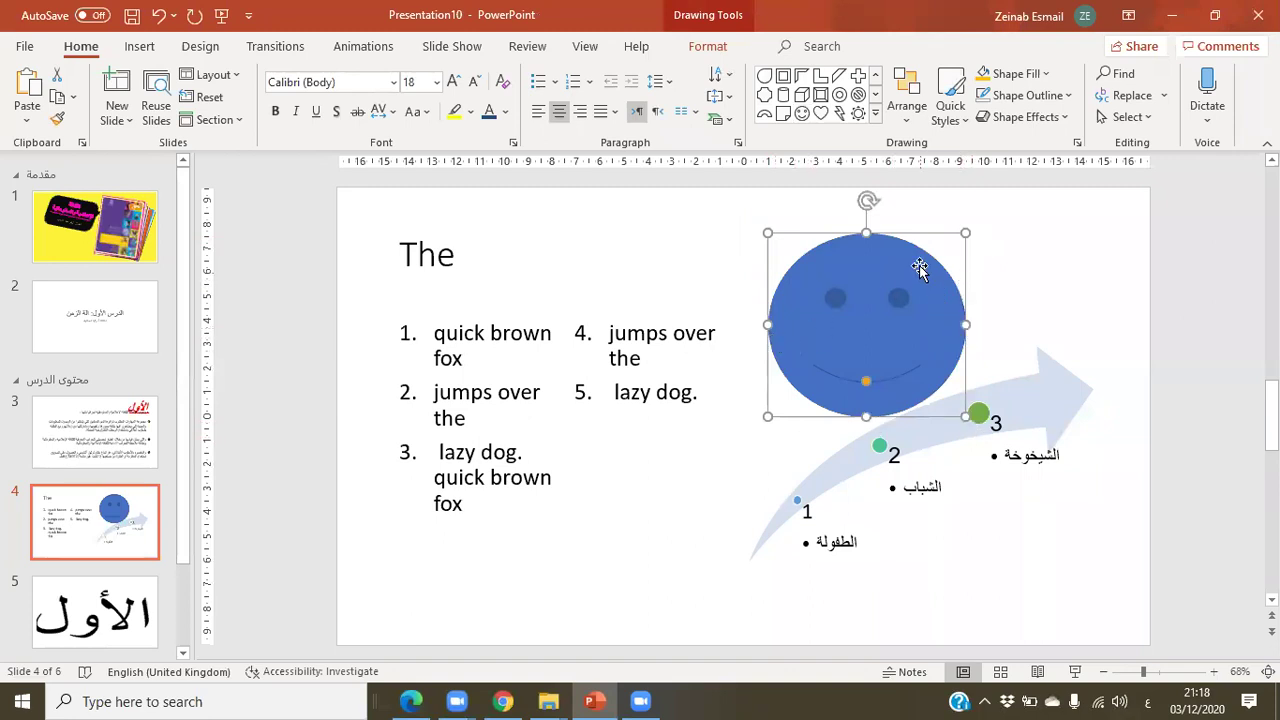
pyautogui.moveTo(910, 232); pyautogui.dragTo(893, 220)
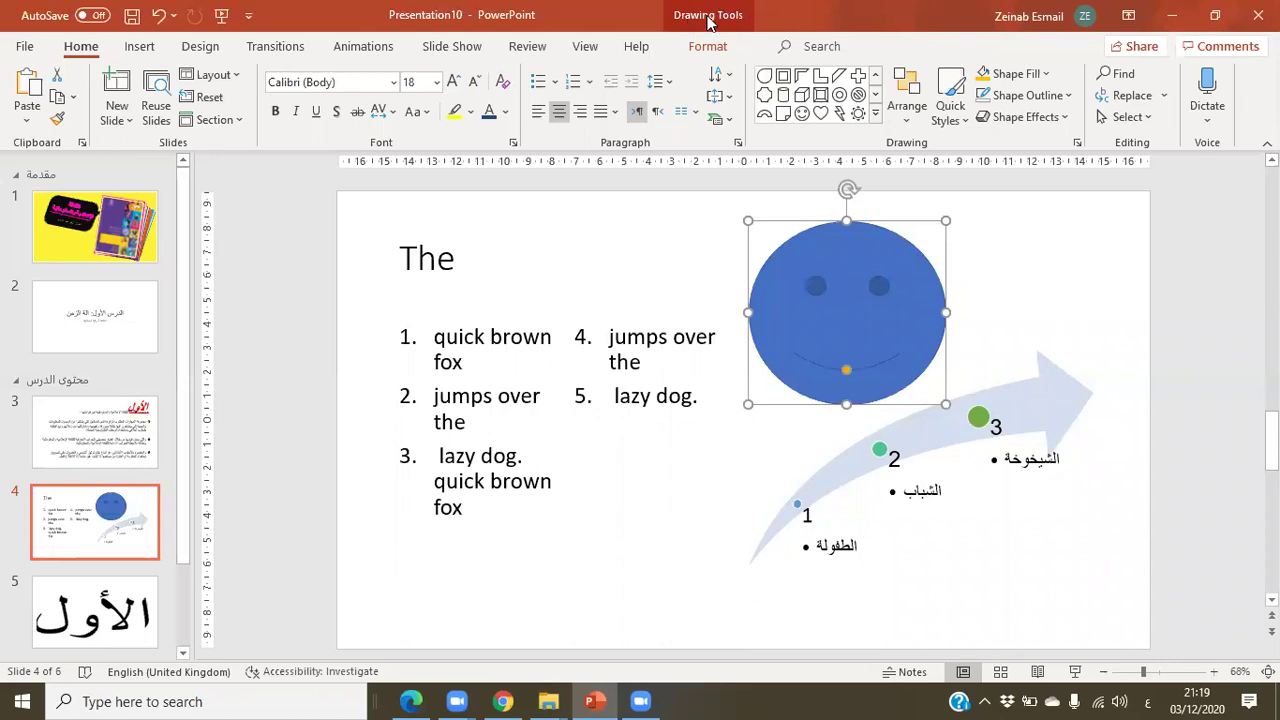
pyautogui.click(439, 257)
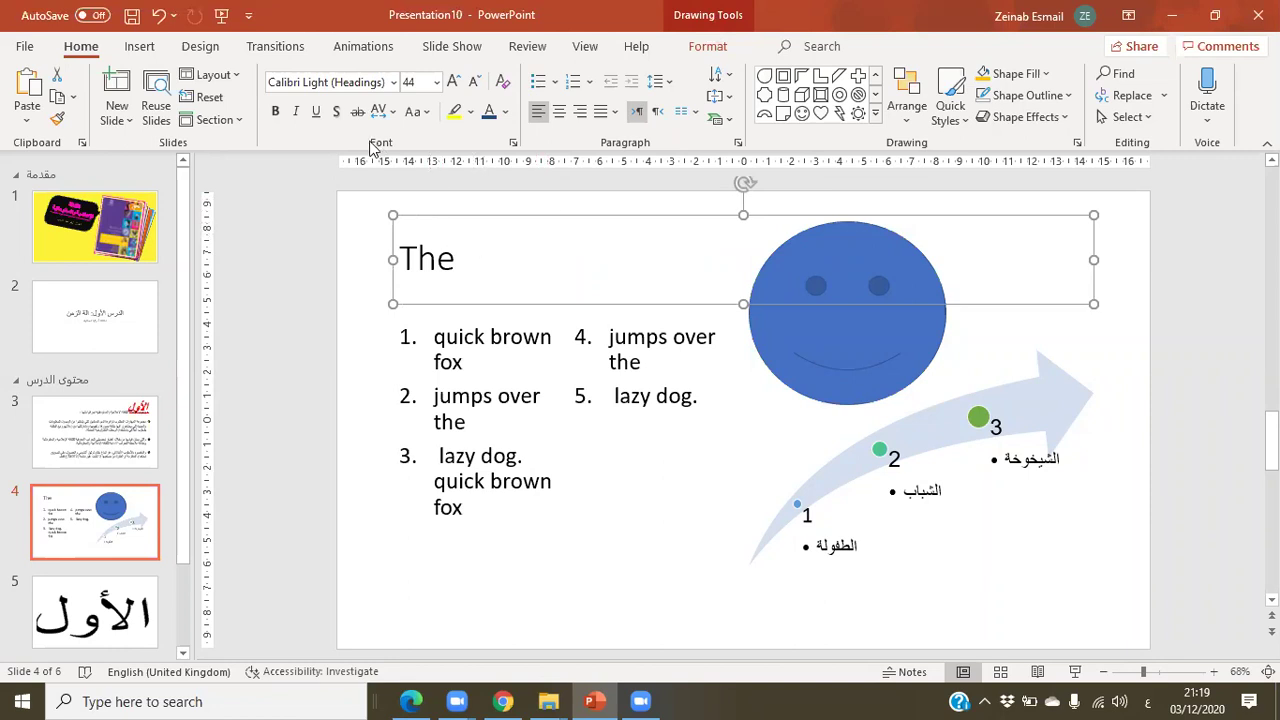
pyautogui.click(807, 348)
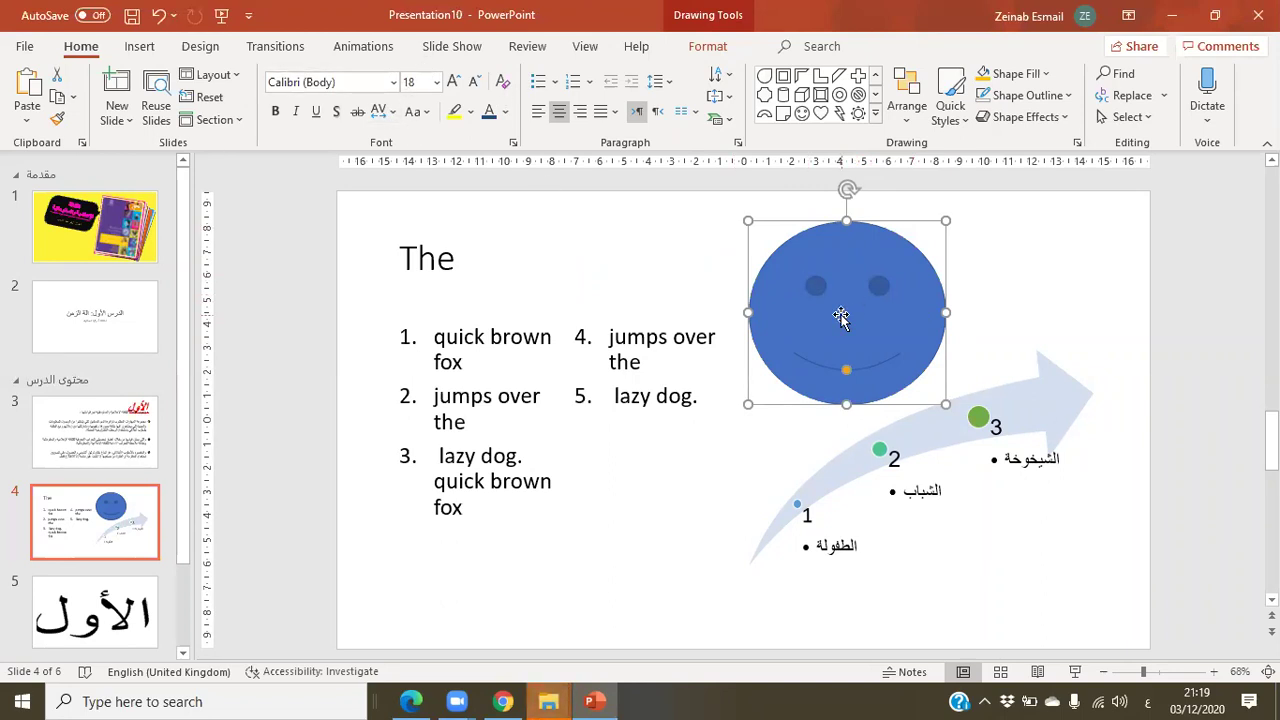
# - Type a line of Arabic text inside the smiley and give it font colour and yellow highlight
pyautogui.click(840, 316)
pyautogui.write('يتميبسيسيبسيتميتكاتايب')
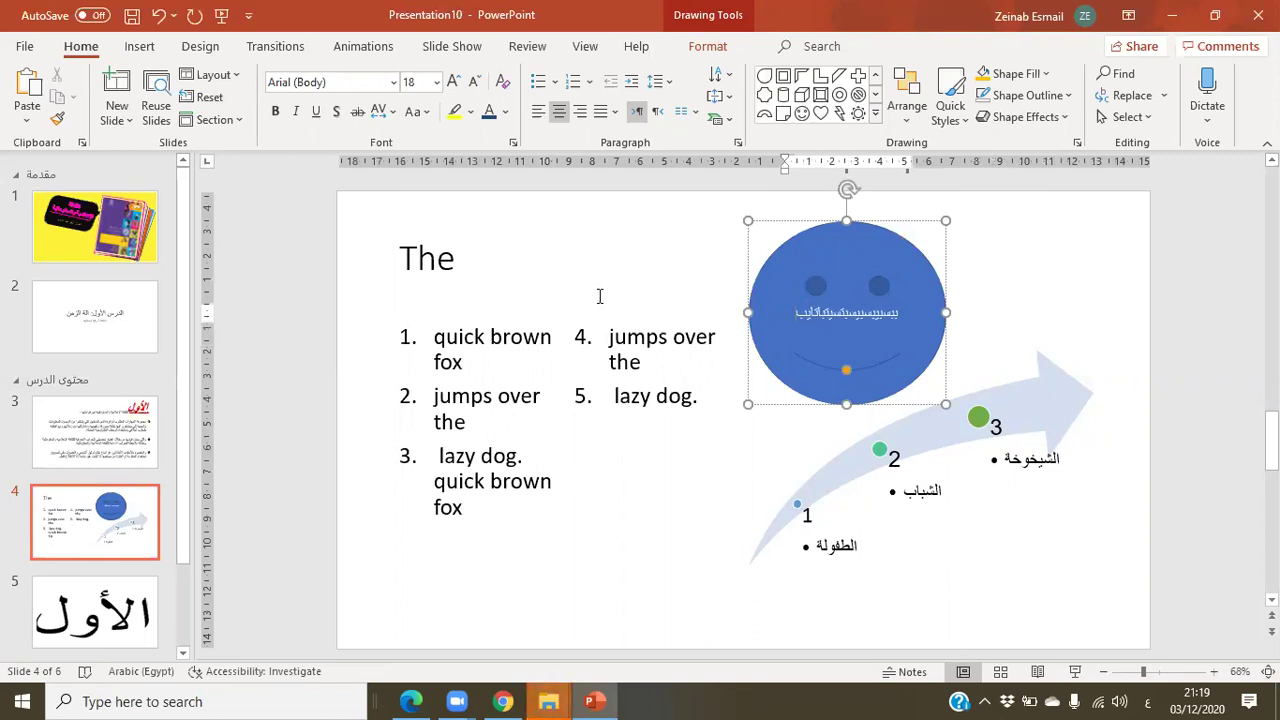
pyautogui.doubleClick(879, 313)
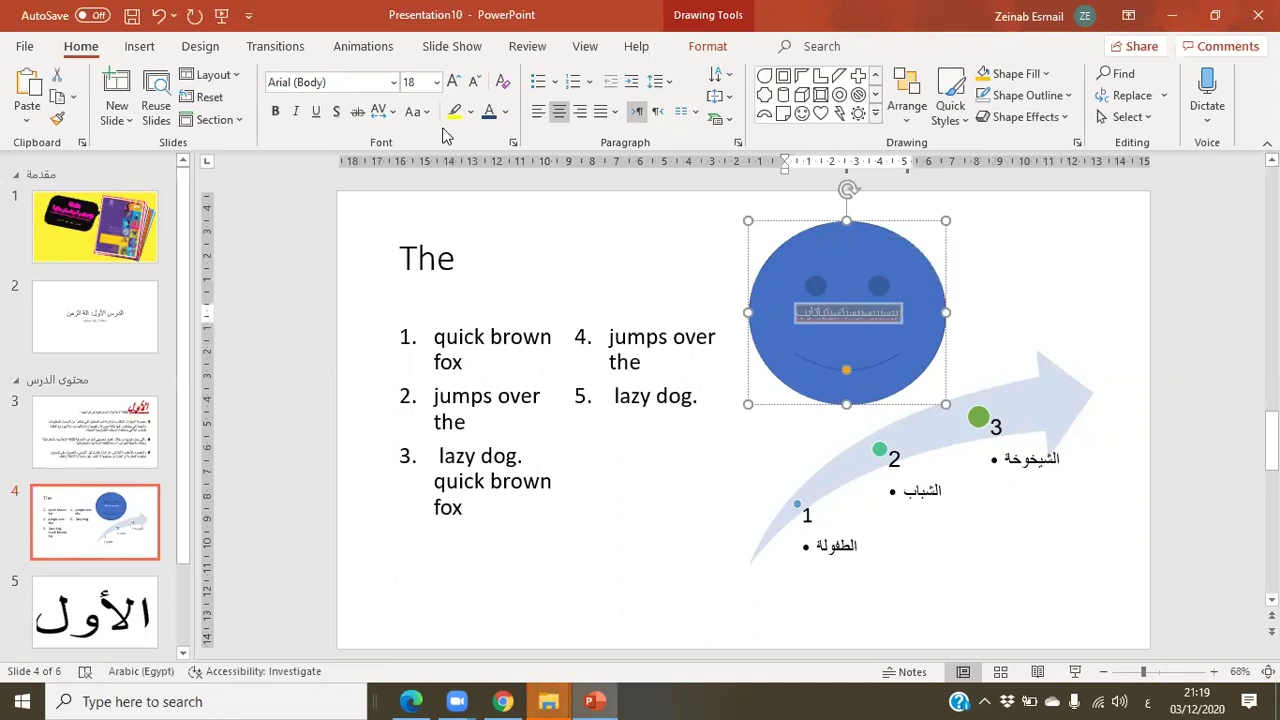
pyautogui.click(488, 115)
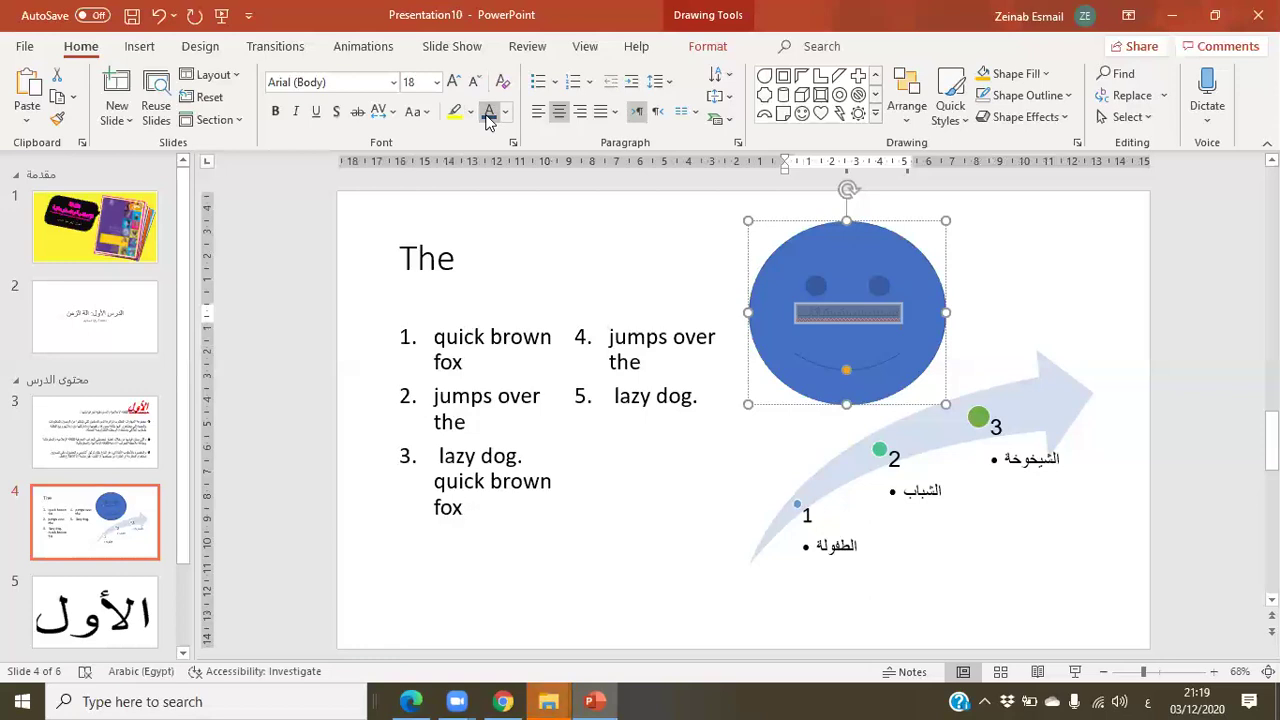
pyautogui.click(455, 111)
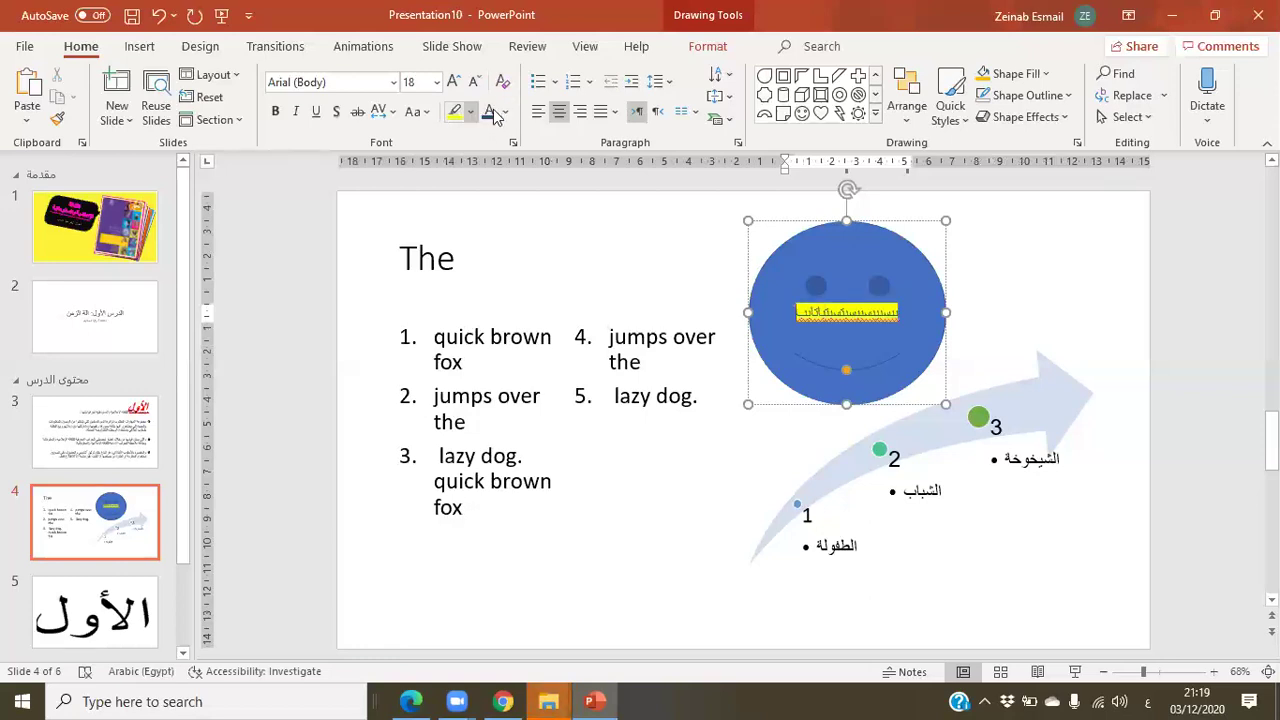
# - Make the text bold at size 18 and stretch the smiley wider to the right
pyautogui.click(437, 82)
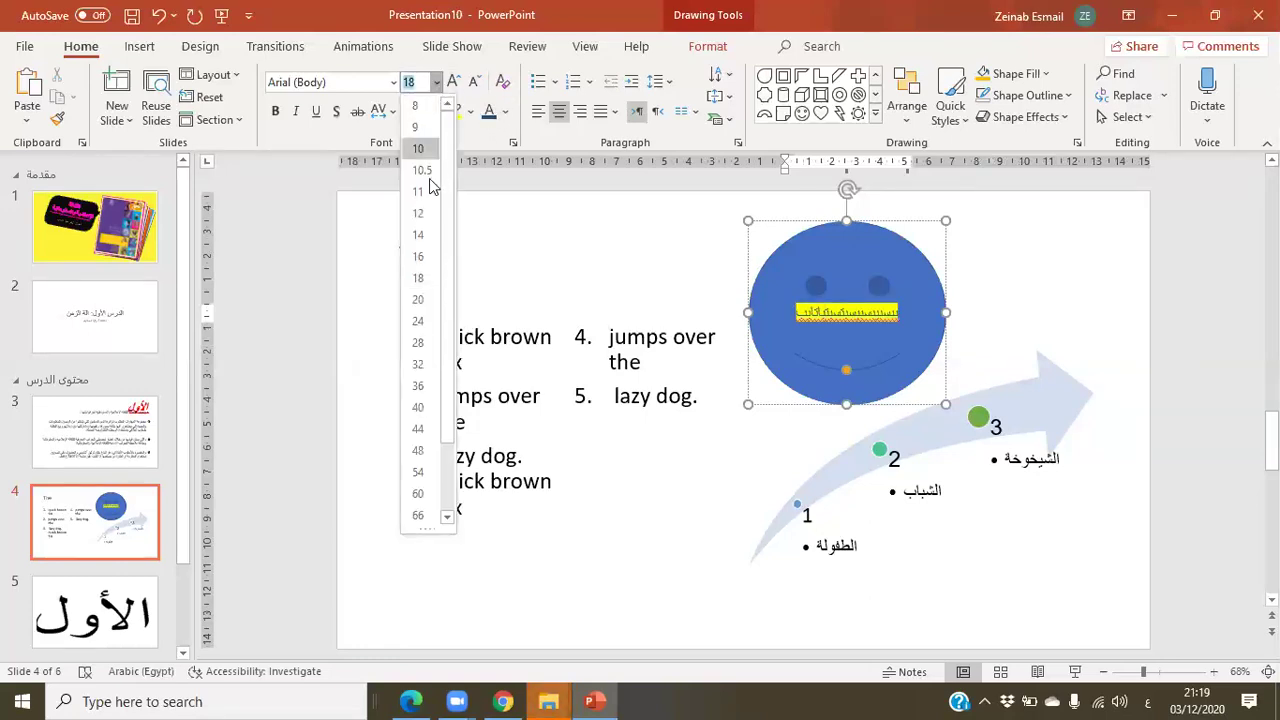
pyautogui.click(418, 256)
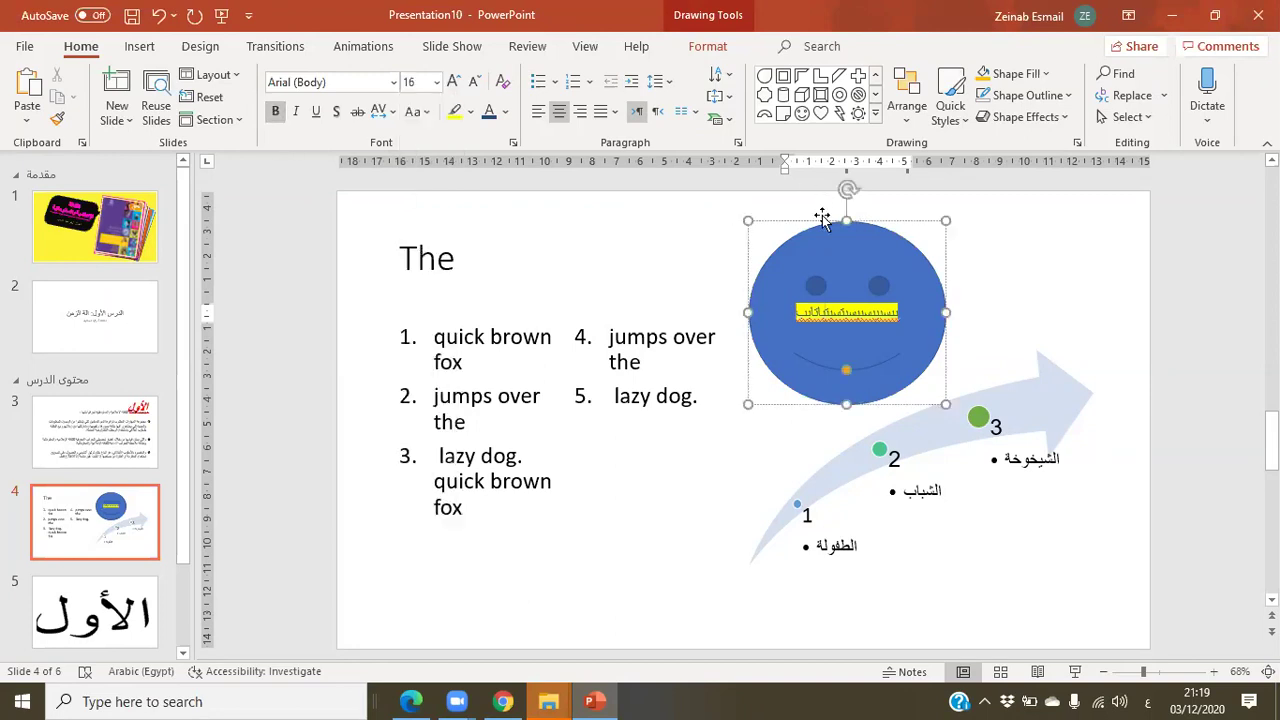
pyautogui.hotkey('ctrl', 'shift', '.')
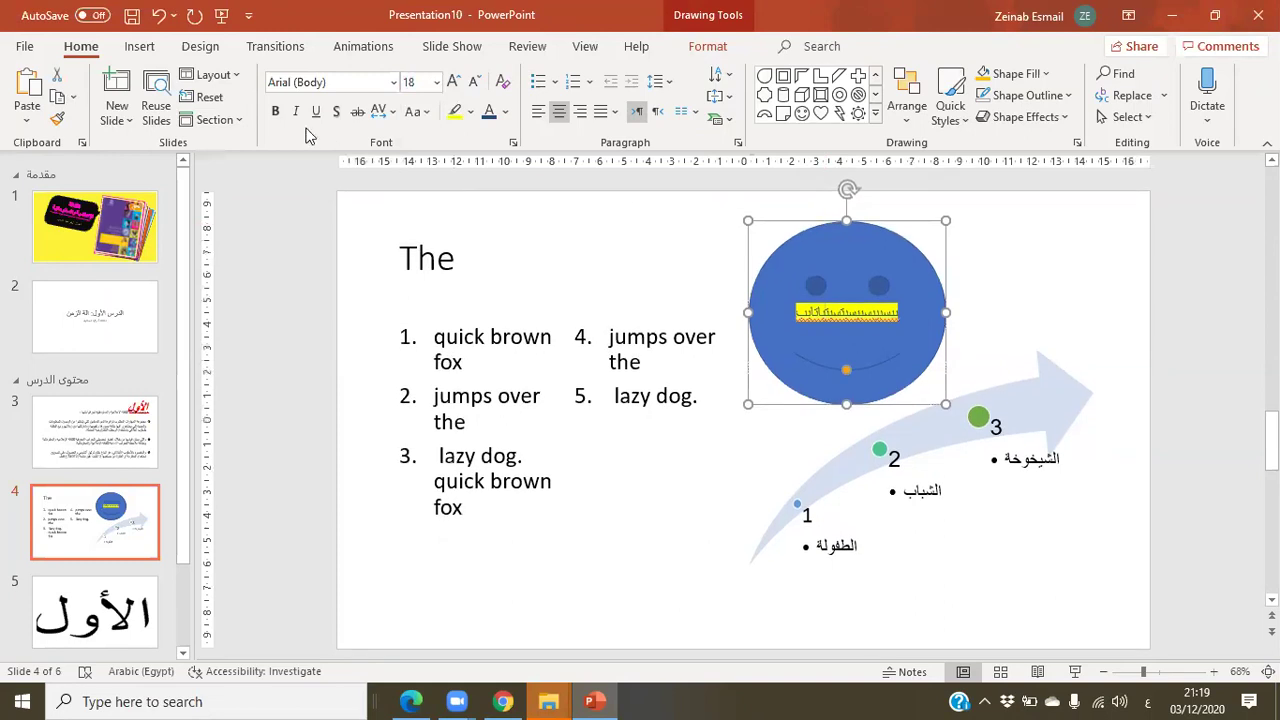
pyautogui.click(275, 111)
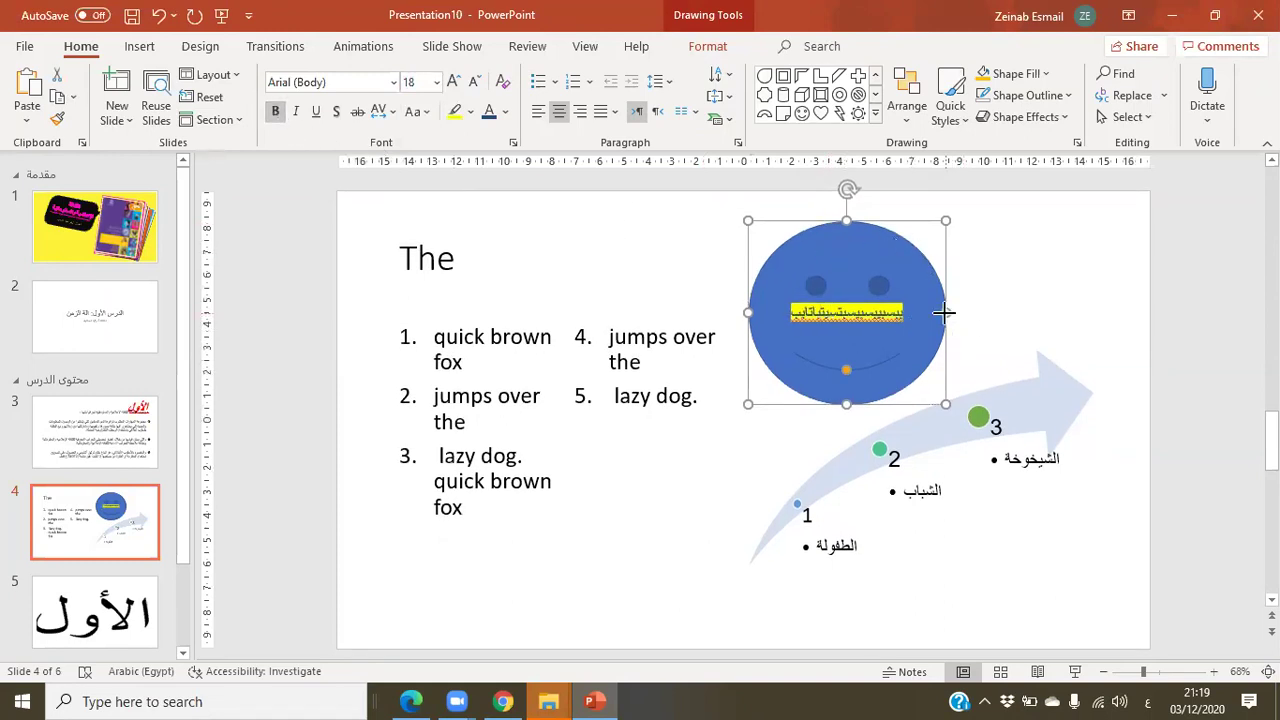
pyautogui.moveTo(946, 313); pyautogui.dragTo(1044, 313)
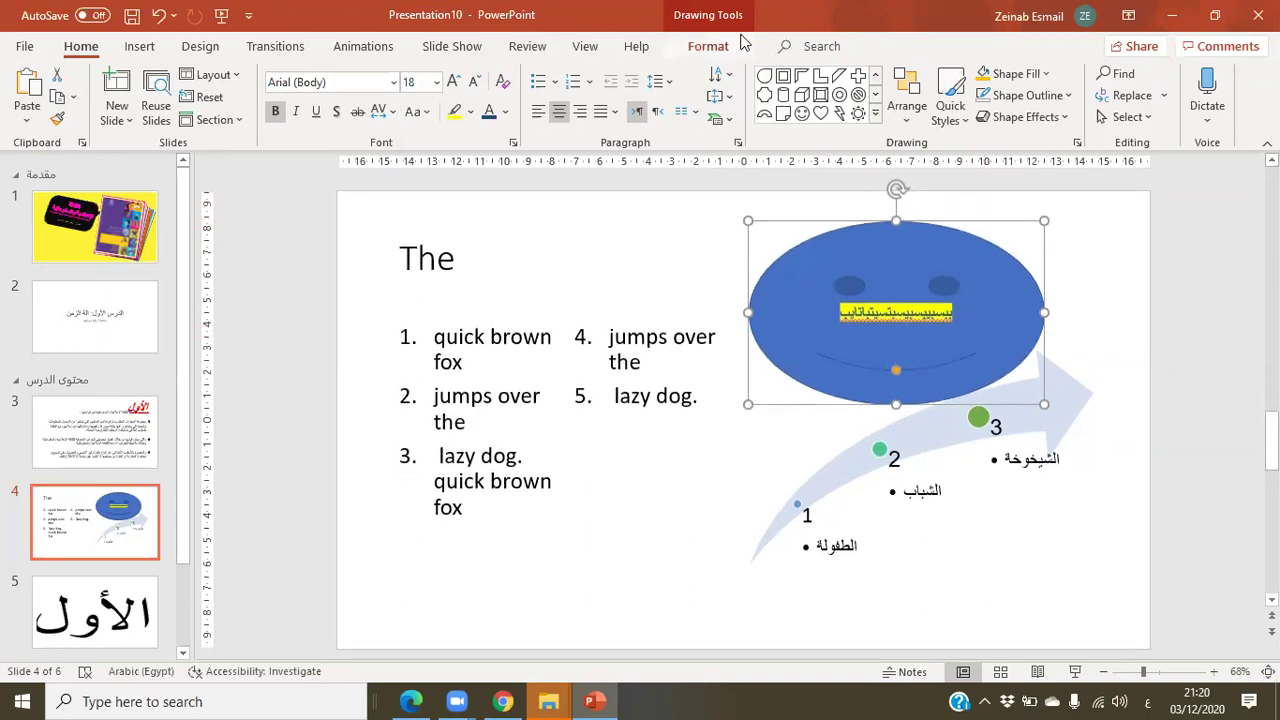
# - Apply the Colored Outline - Orange, Accent 2 shape style to the smiley
pyautogui.click(711, 50)
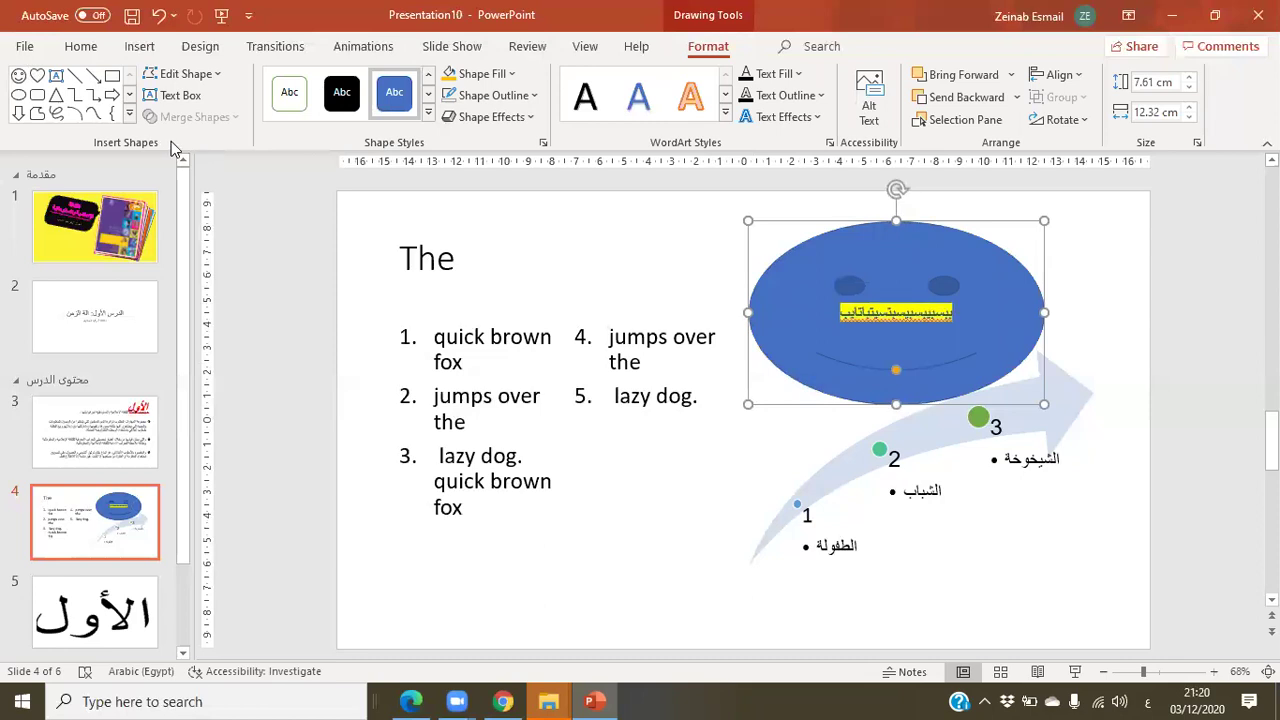
pyautogui.click(428, 116)
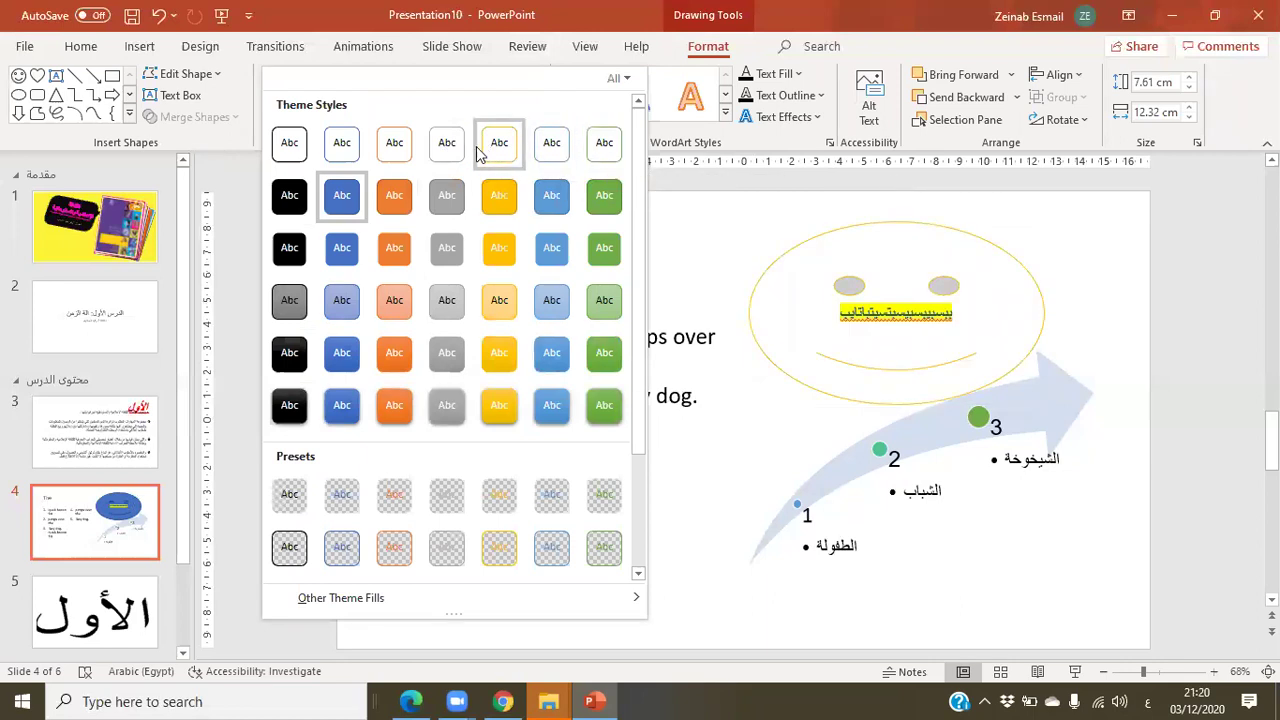
pyautogui.click(397, 146)
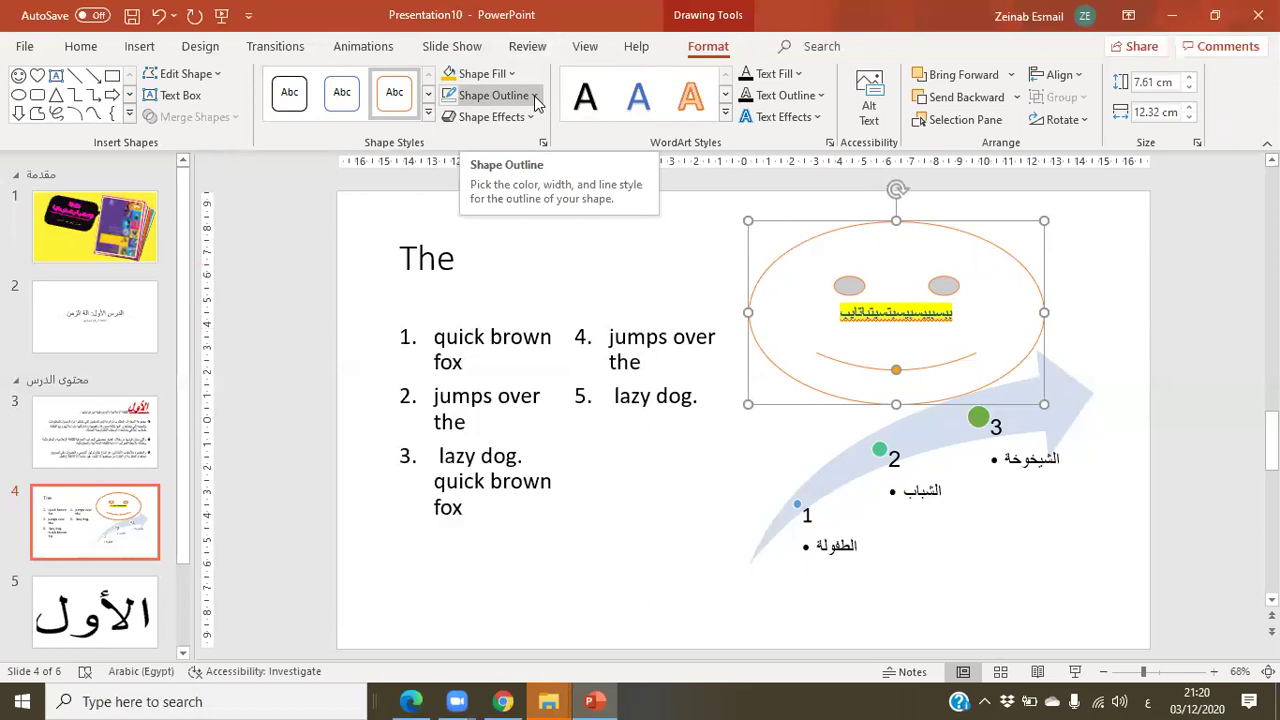
# - Give the smiley a 6 pt light blue outline and a light peach fill
pyautogui.click(537, 103)
pyautogui.moveTo(583, 387)
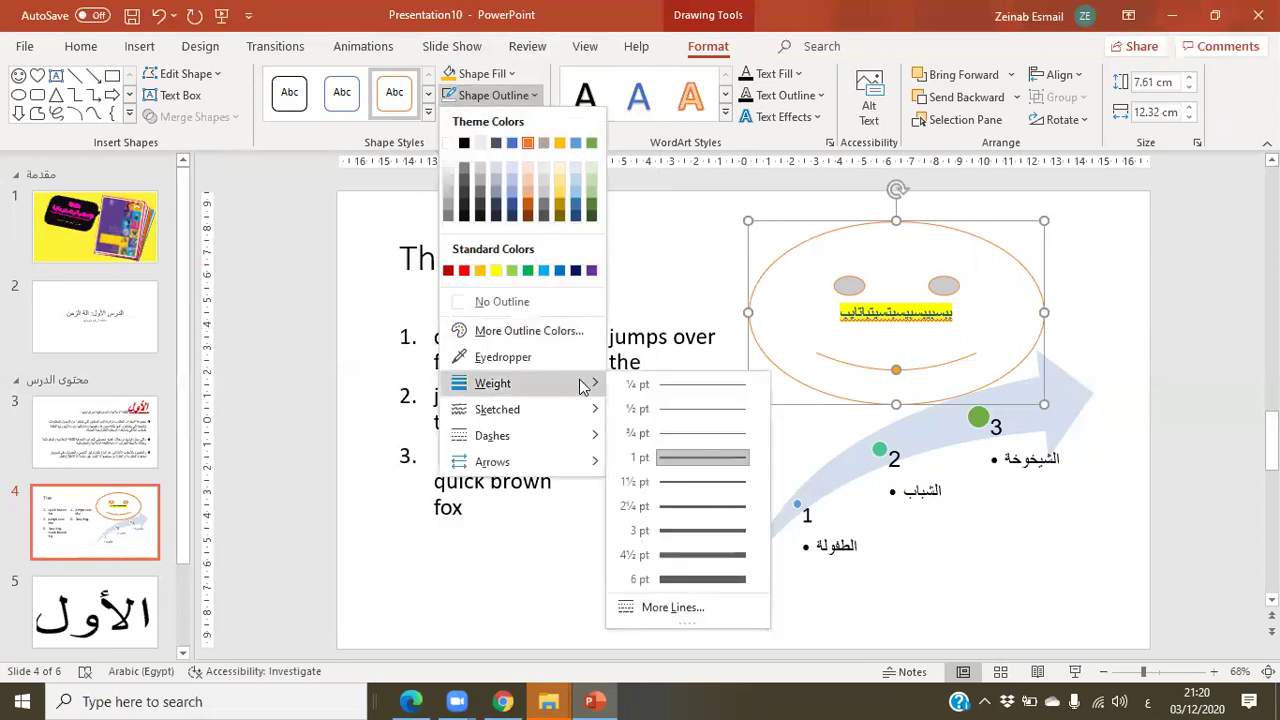
pyautogui.click(699, 581)
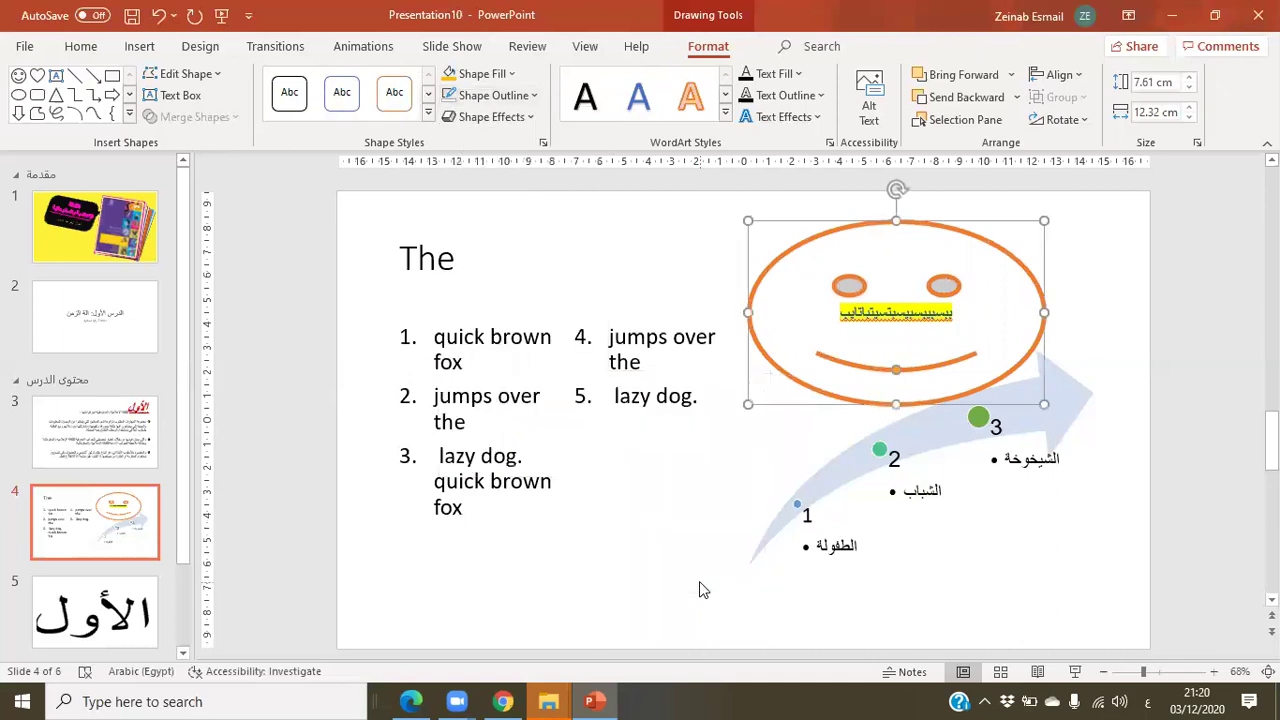
pyautogui.click(534, 99)
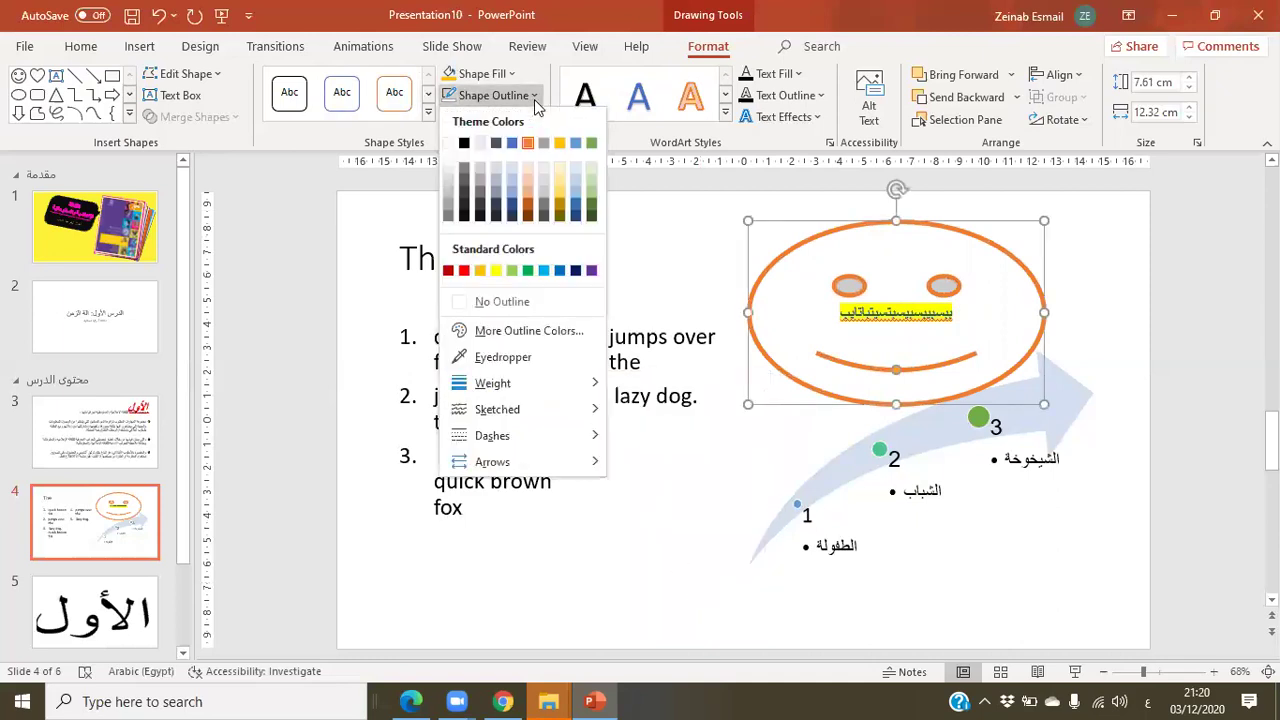
pyautogui.click(545, 271)
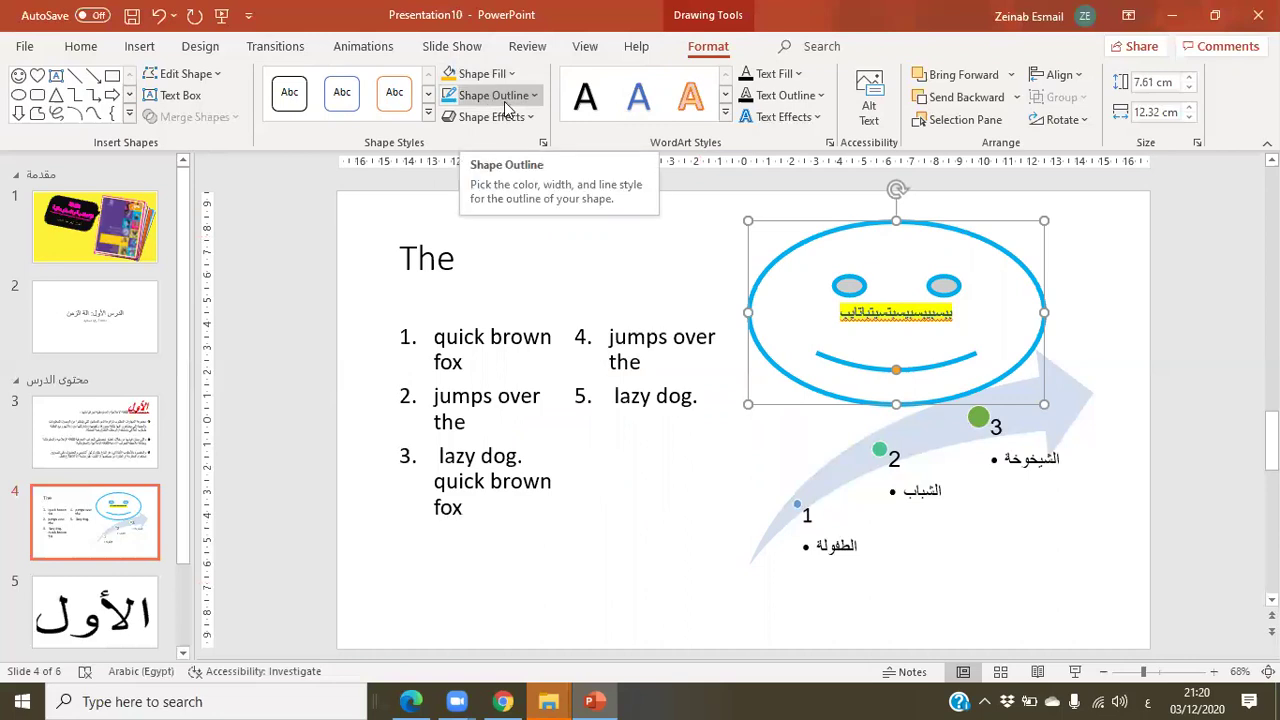
pyautogui.click(513, 75)
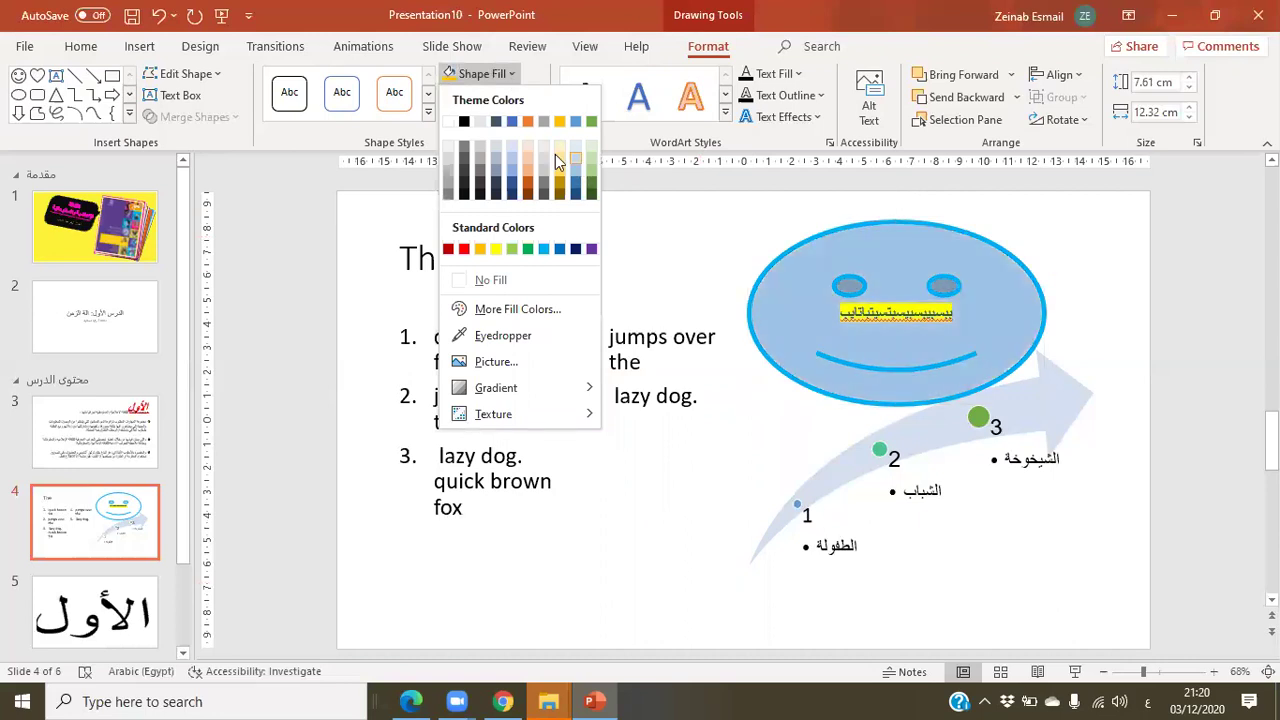
pyautogui.click(531, 162)
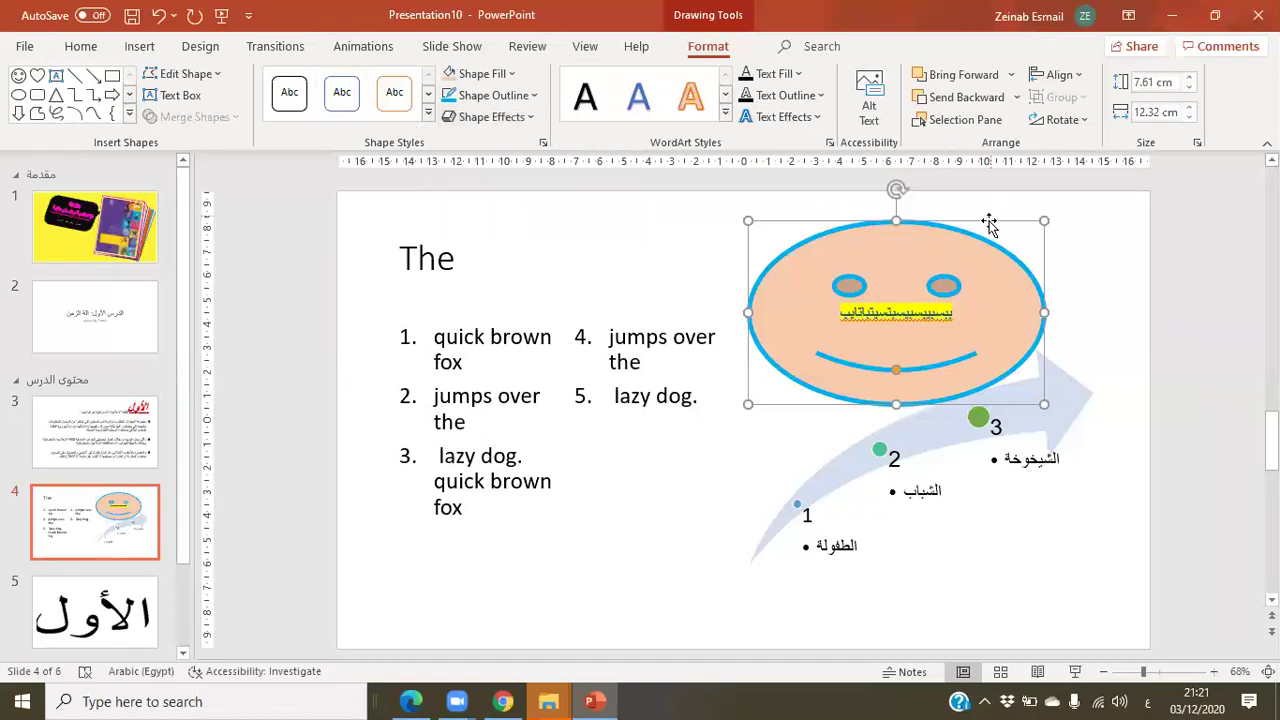
# - Narrow the smiley, move it left and slightly down, and send it to back
pyautogui.click(84, 50)
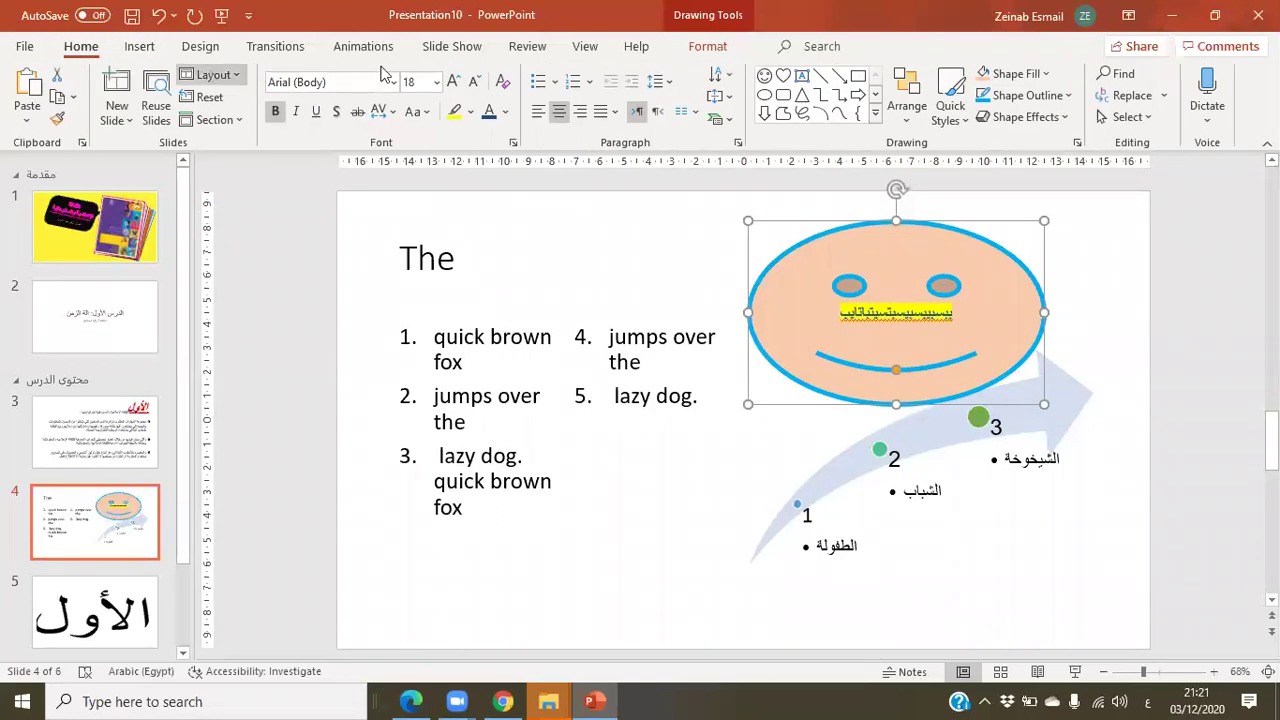
pyautogui.click(702, 47)
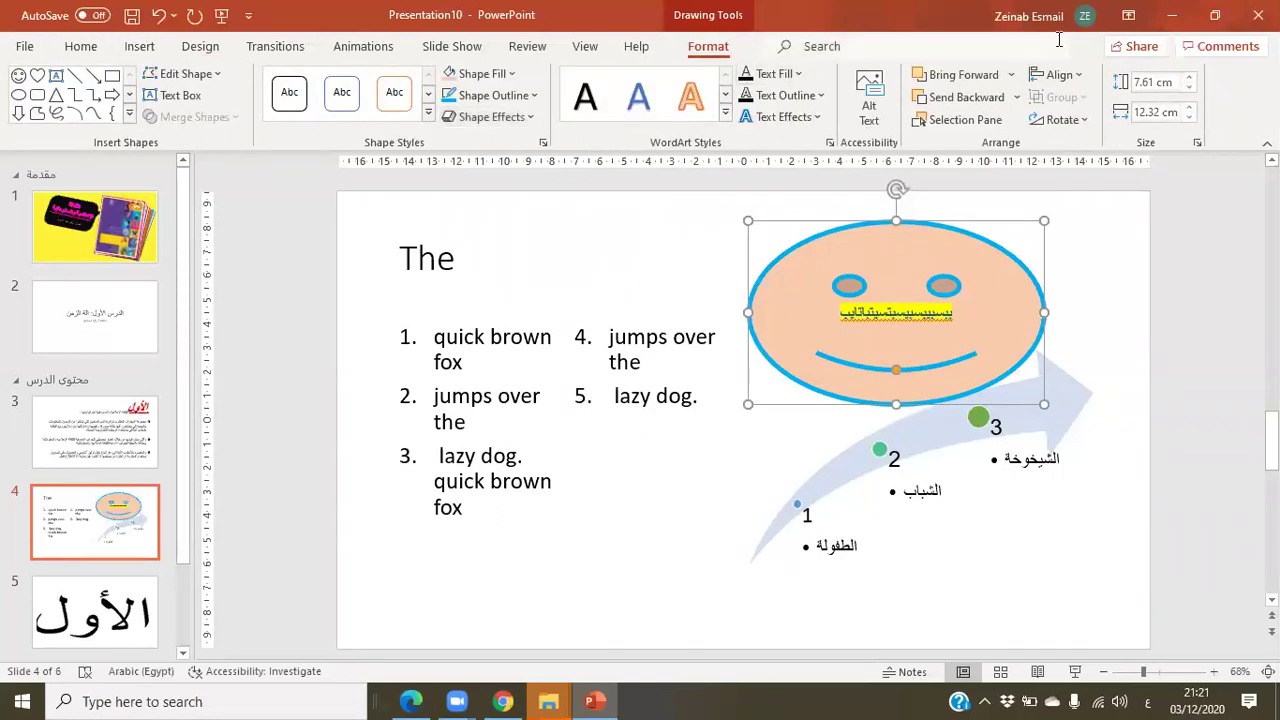
pyautogui.click(88, 52)
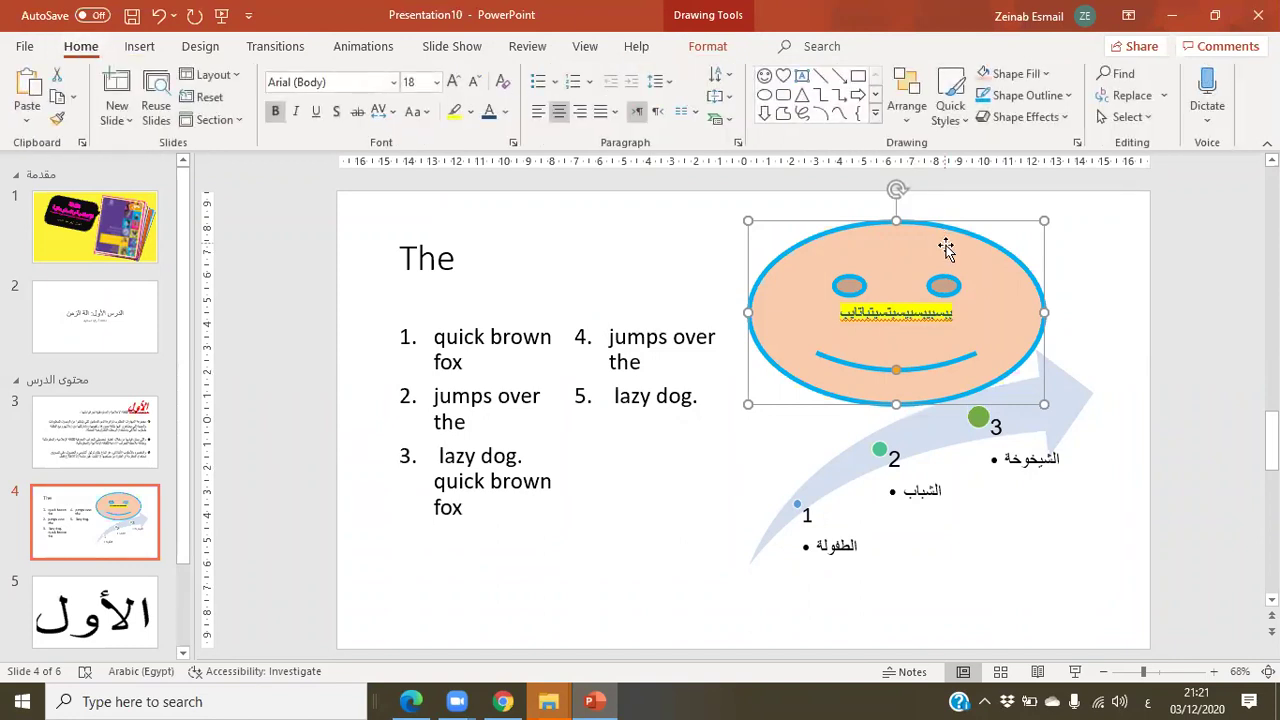
pyautogui.moveTo(1043, 312); pyautogui.dragTo(990, 290)
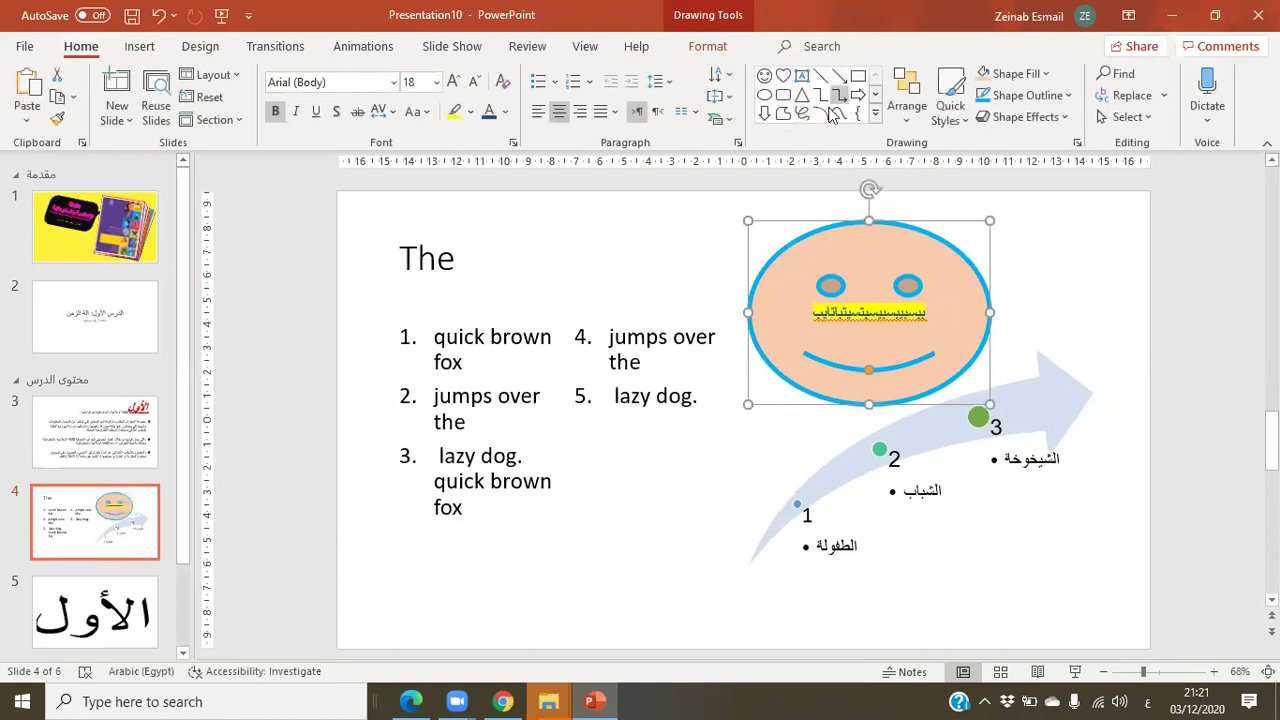
pyautogui.moveTo(895, 259); pyautogui.dragTo(792, 285)
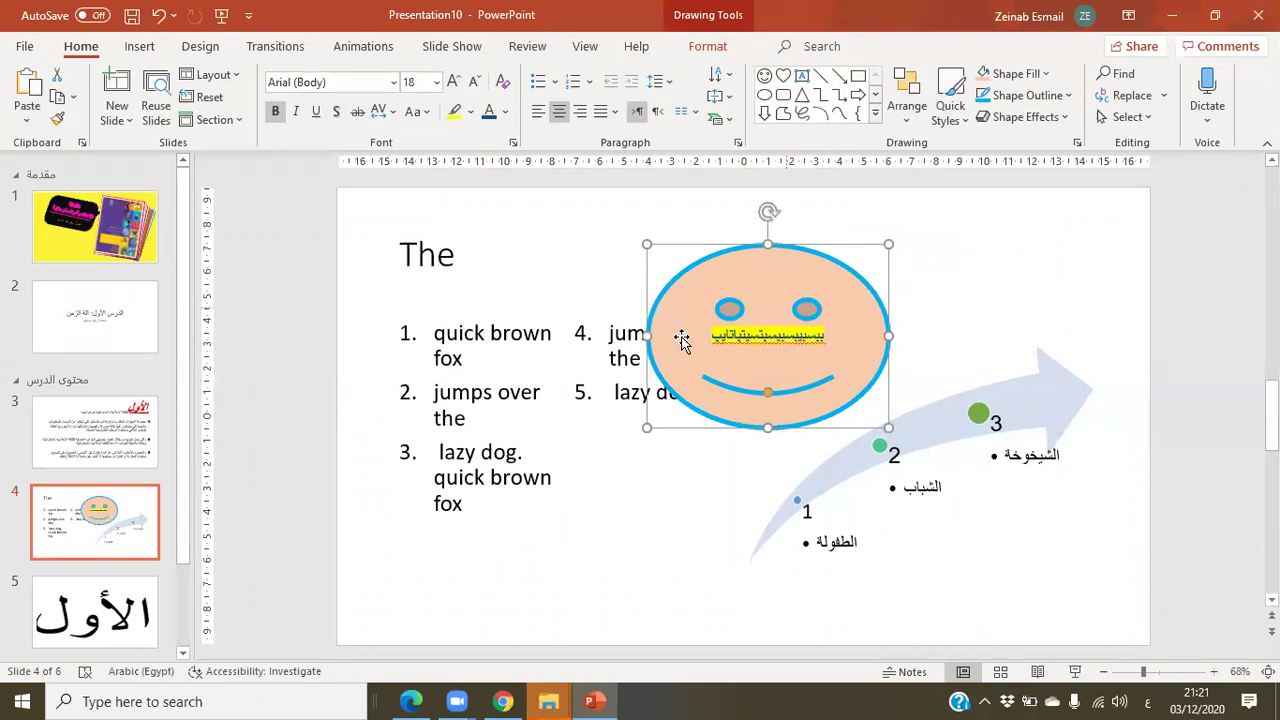
pyautogui.click(840, 257)
pyautogui.click(825, 268)
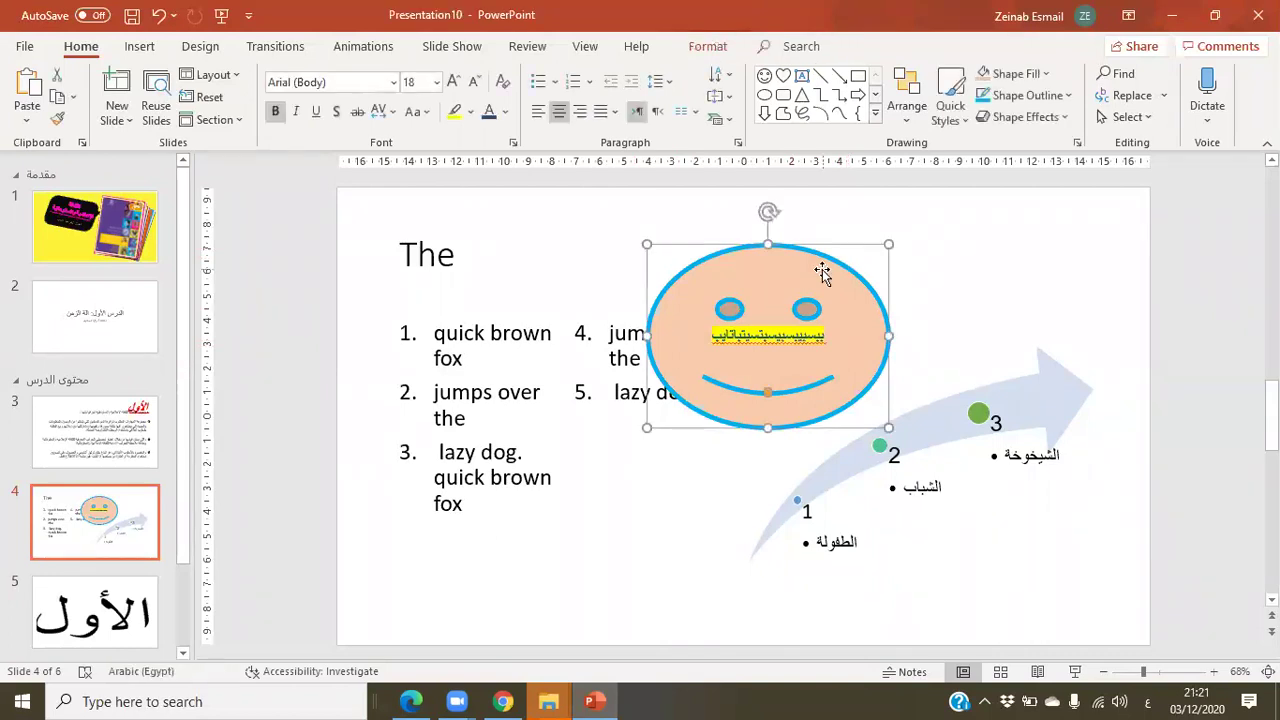
pyautogui.click(564, 366)
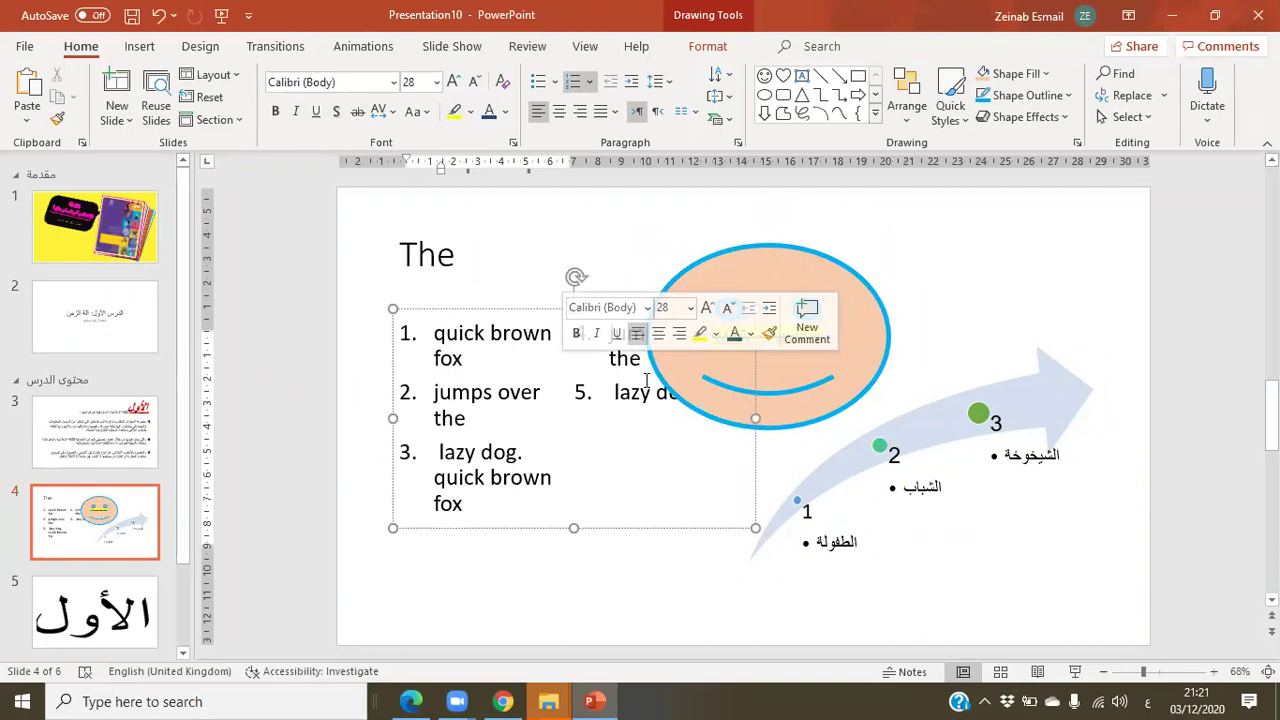
pyautogui.click(845, 285)
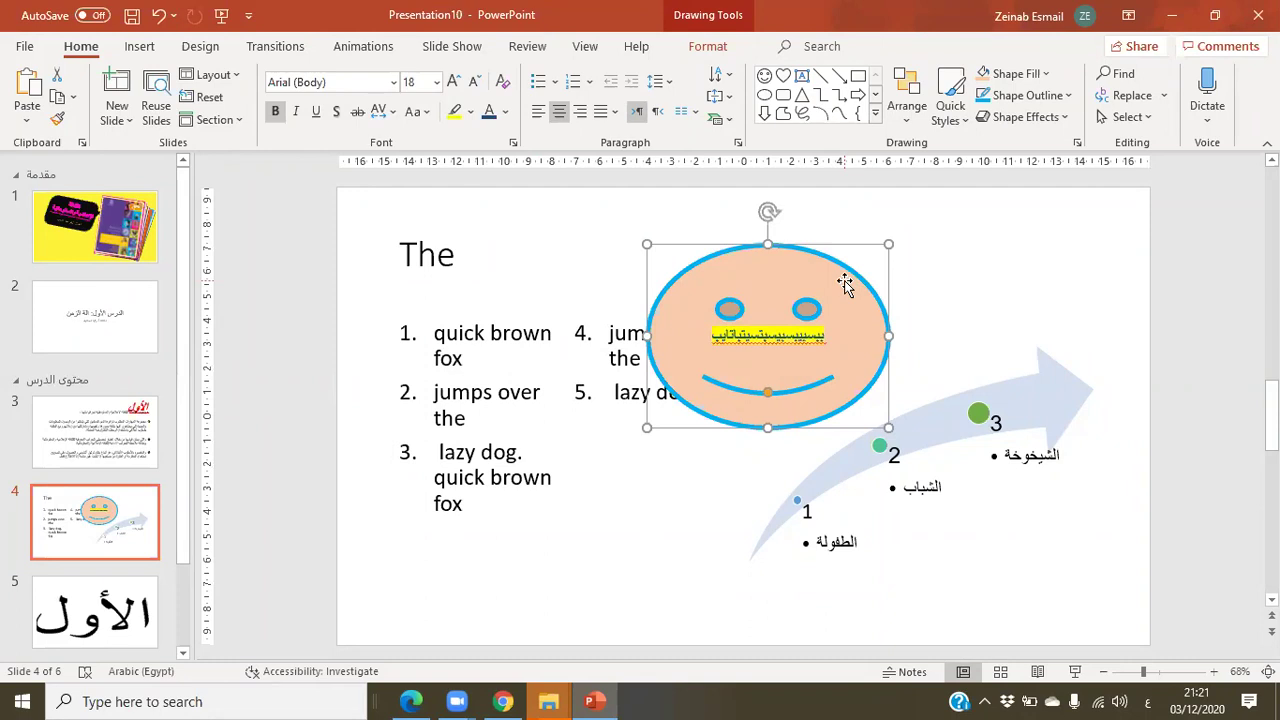
pyautogui.click(911, 122)
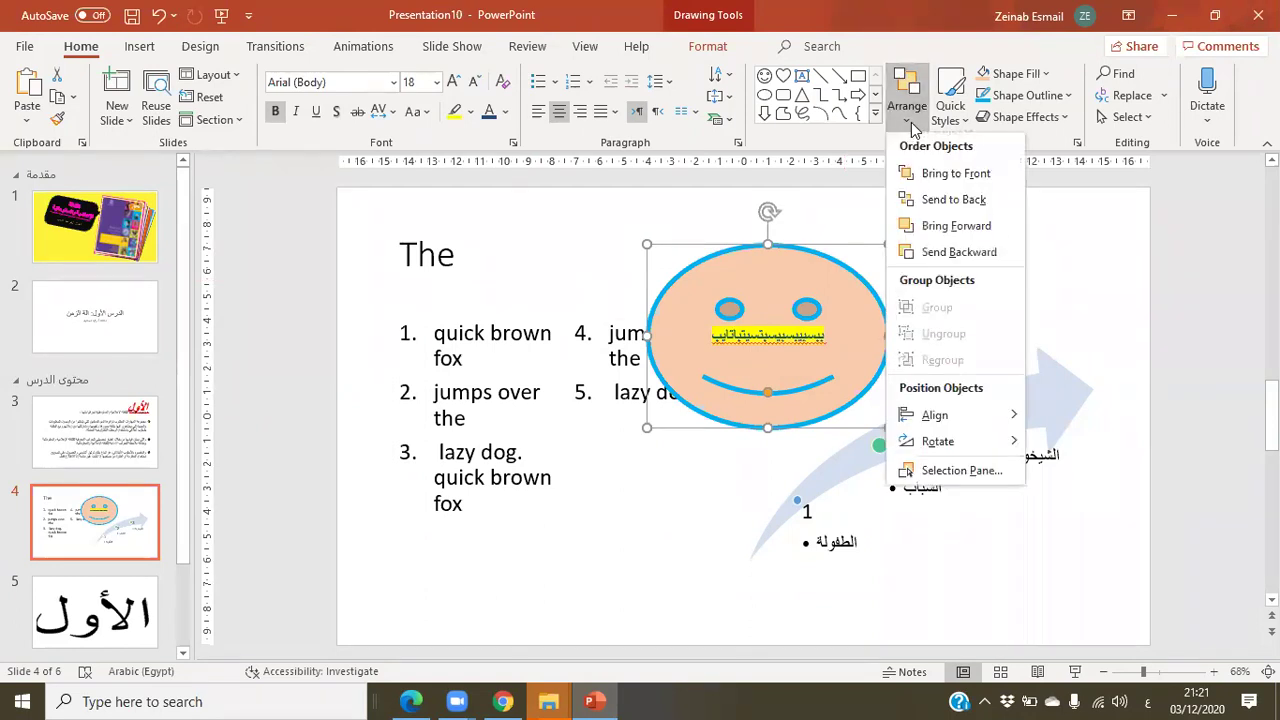
pyautogui.click(815, 250)
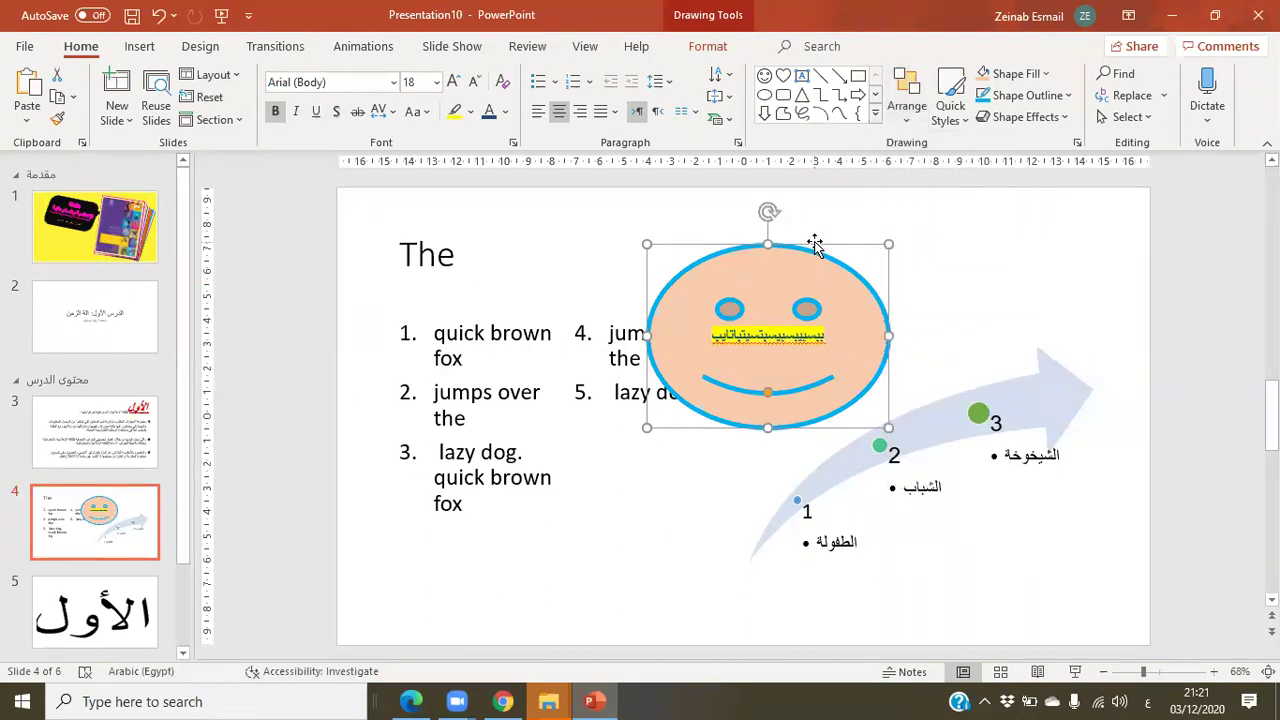
pyautogui.click(909, 120)
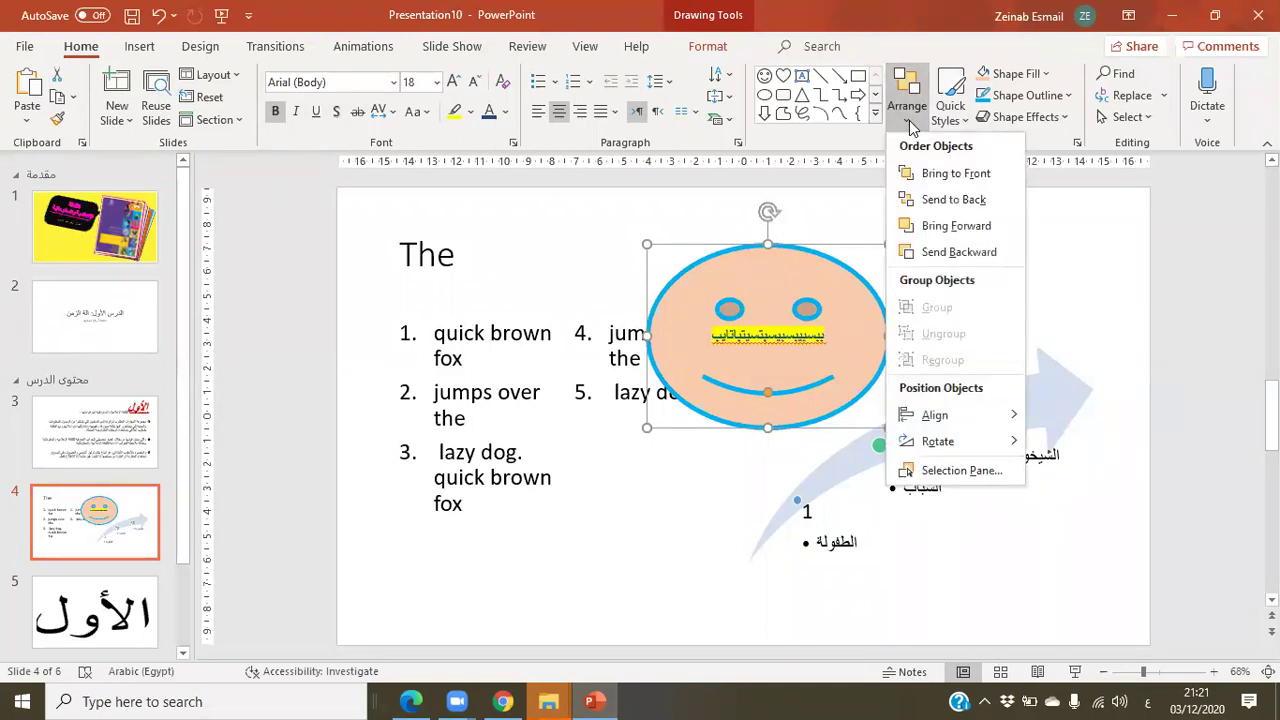
pyautogui.click(978, 200)
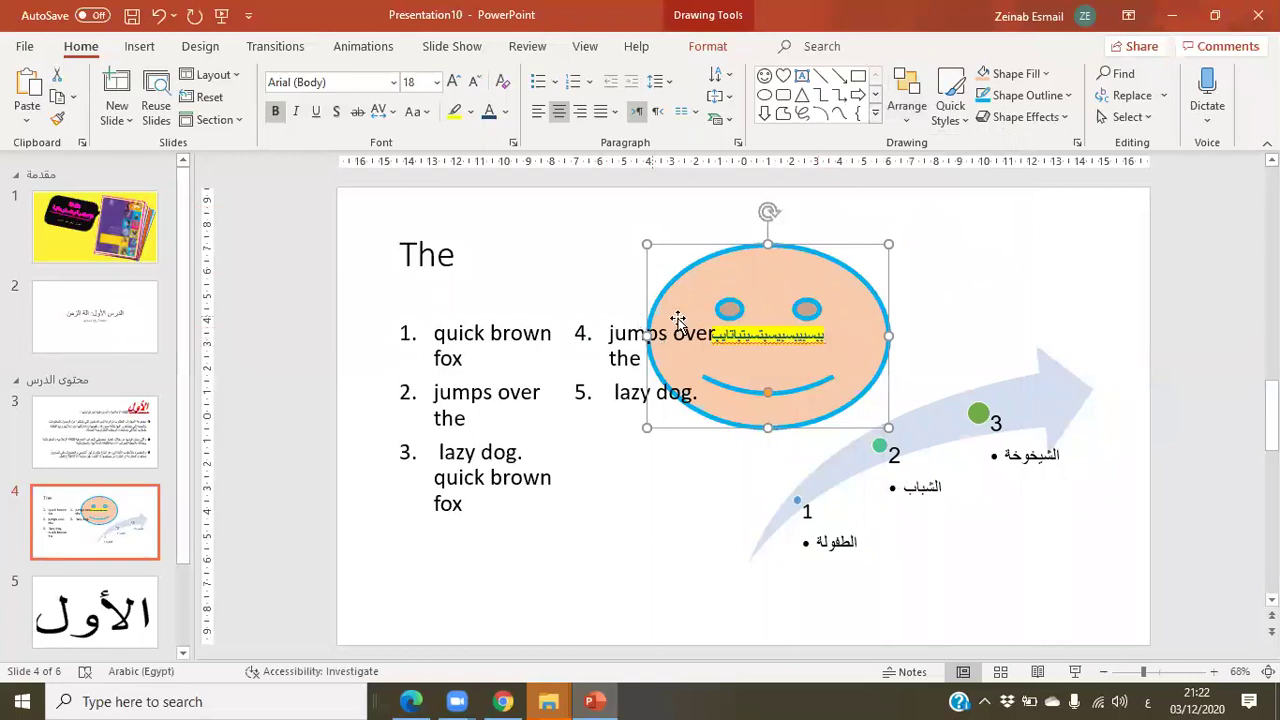
# - Align the numbered list text box to the slide's right edge
pyautogui.click(646, 484)
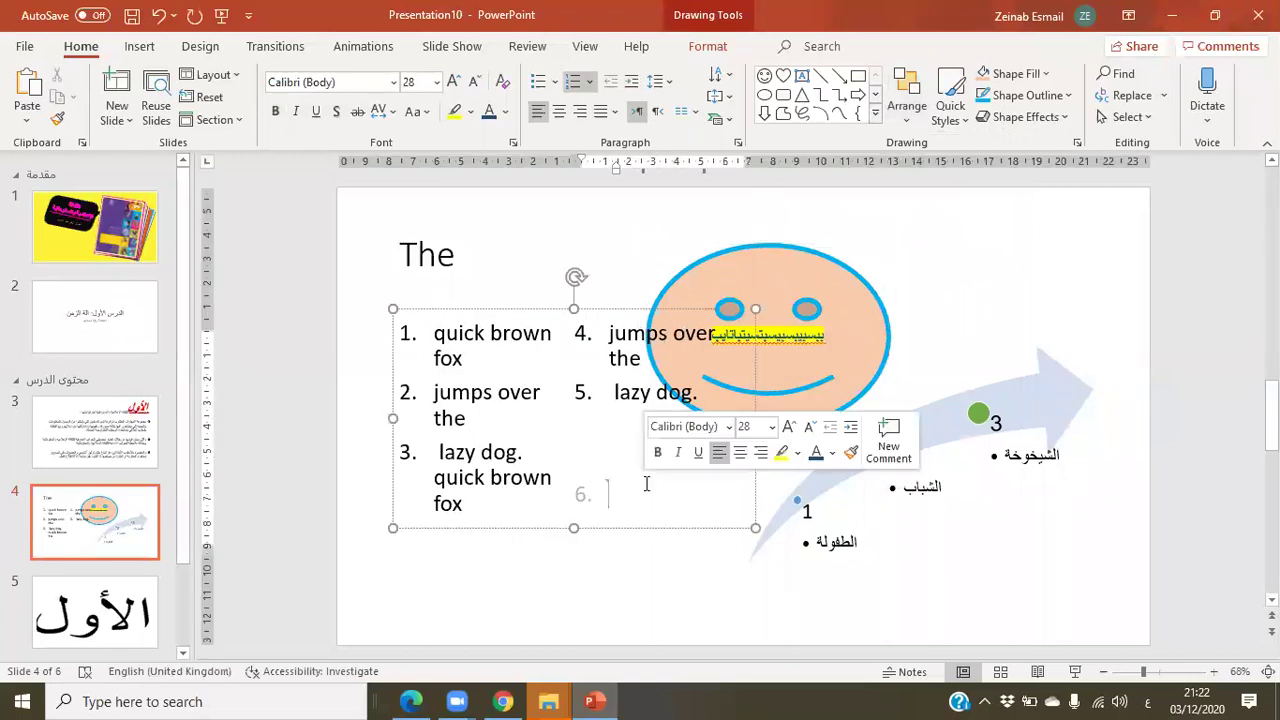
pyautogui.click(909, 124)
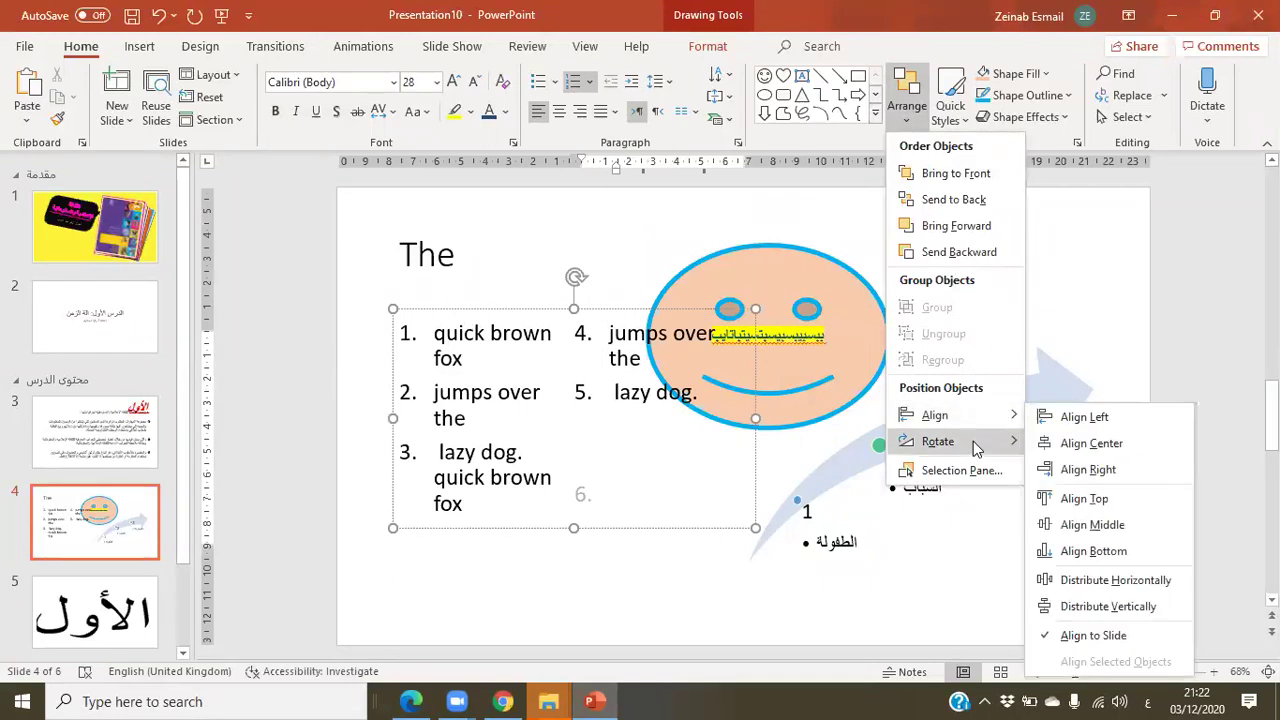
pyautogui.moveTo(975, 447)
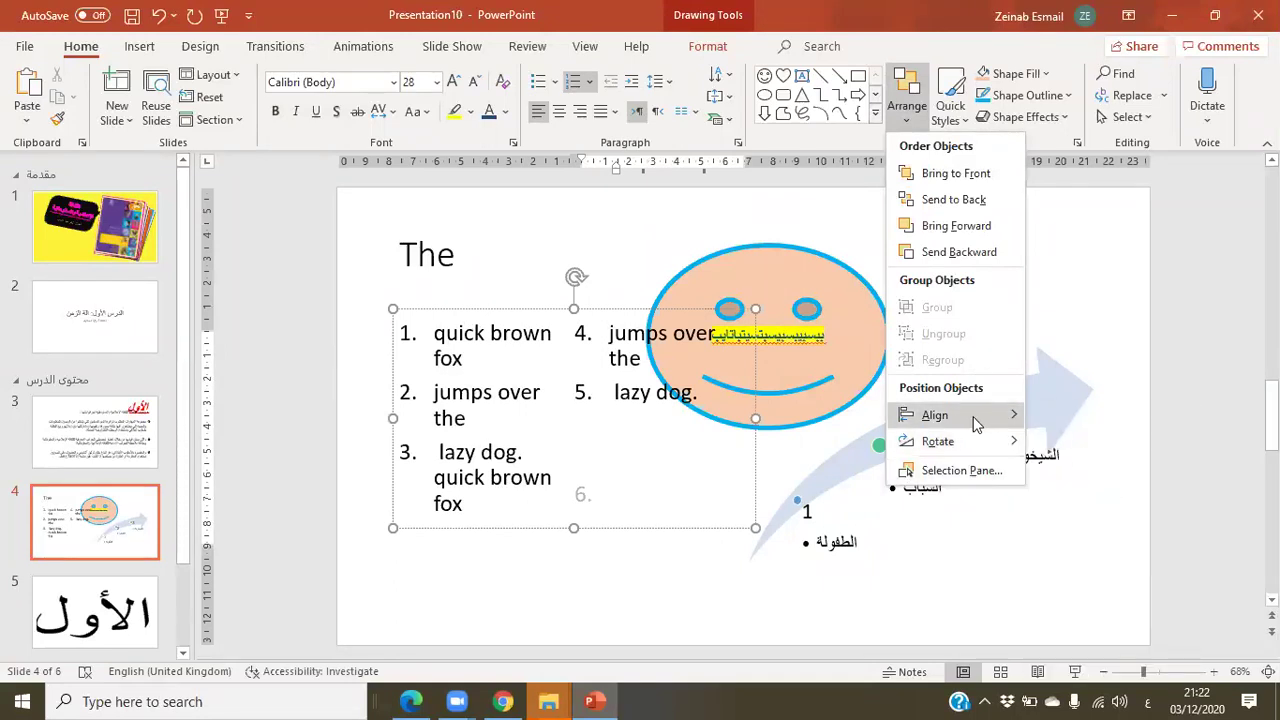
pyautogui.moveTo(966, 424)
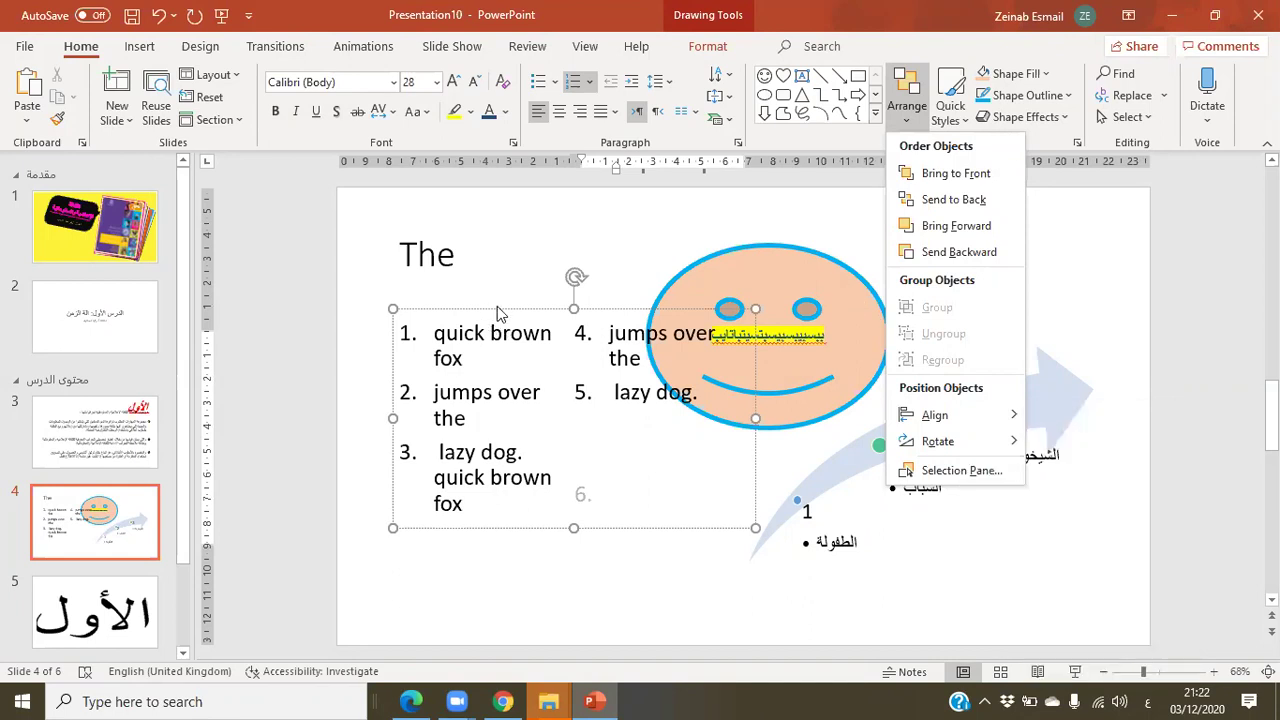
pyautogui.click(532, 306)
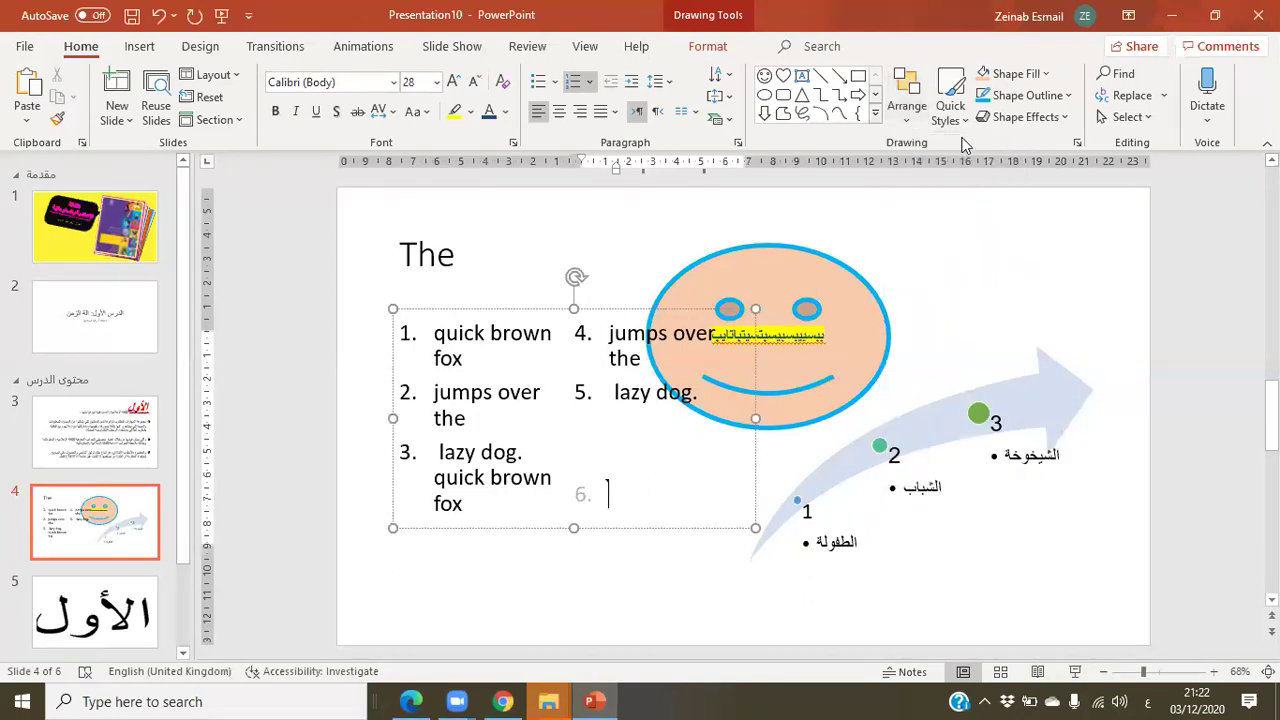
pyautogui.click(915, 122)
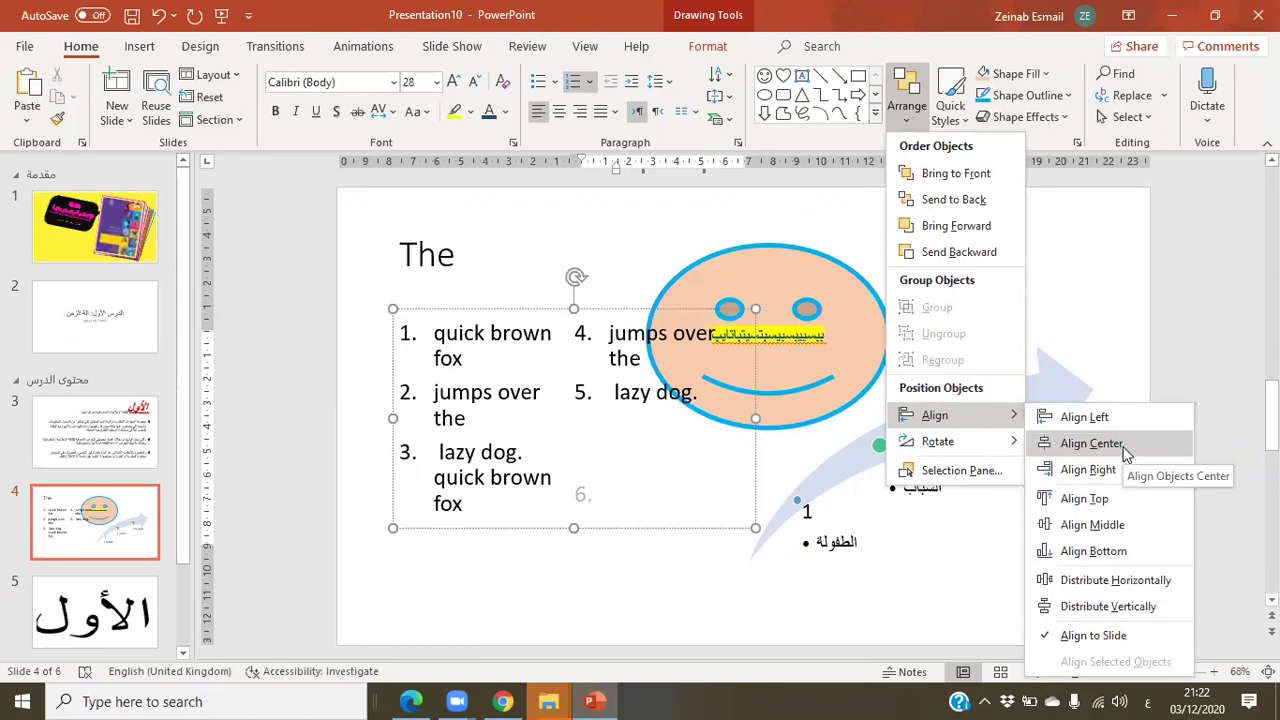
pyautogui.click(1088, 469)
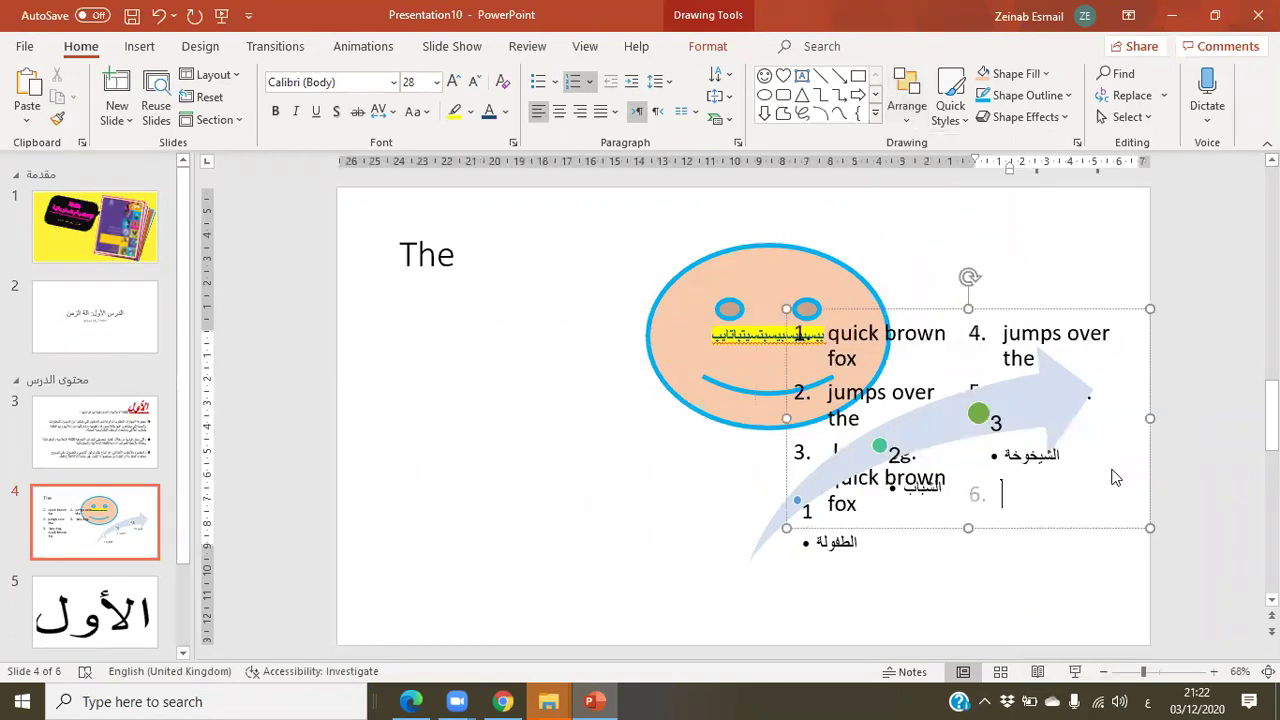
# - Align the smiley face to the slide's left edge
pyautogui.click(752, 279)
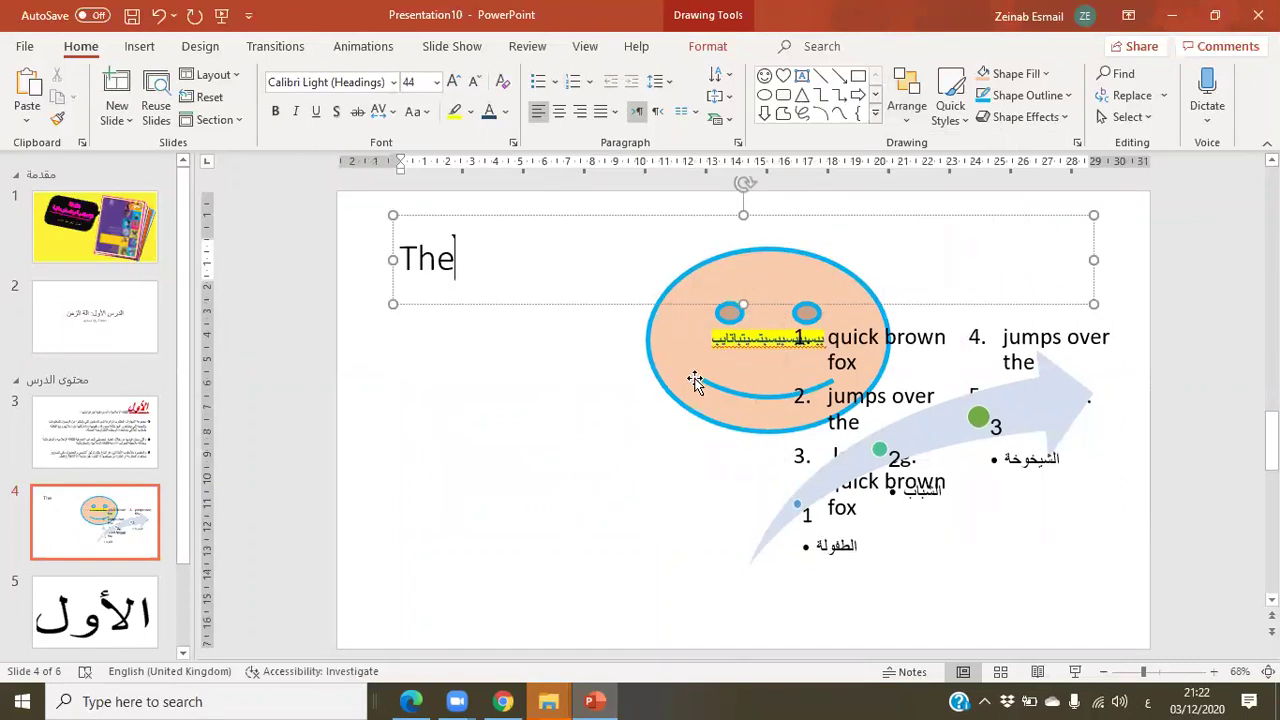
pyautogui.click(693, 381)
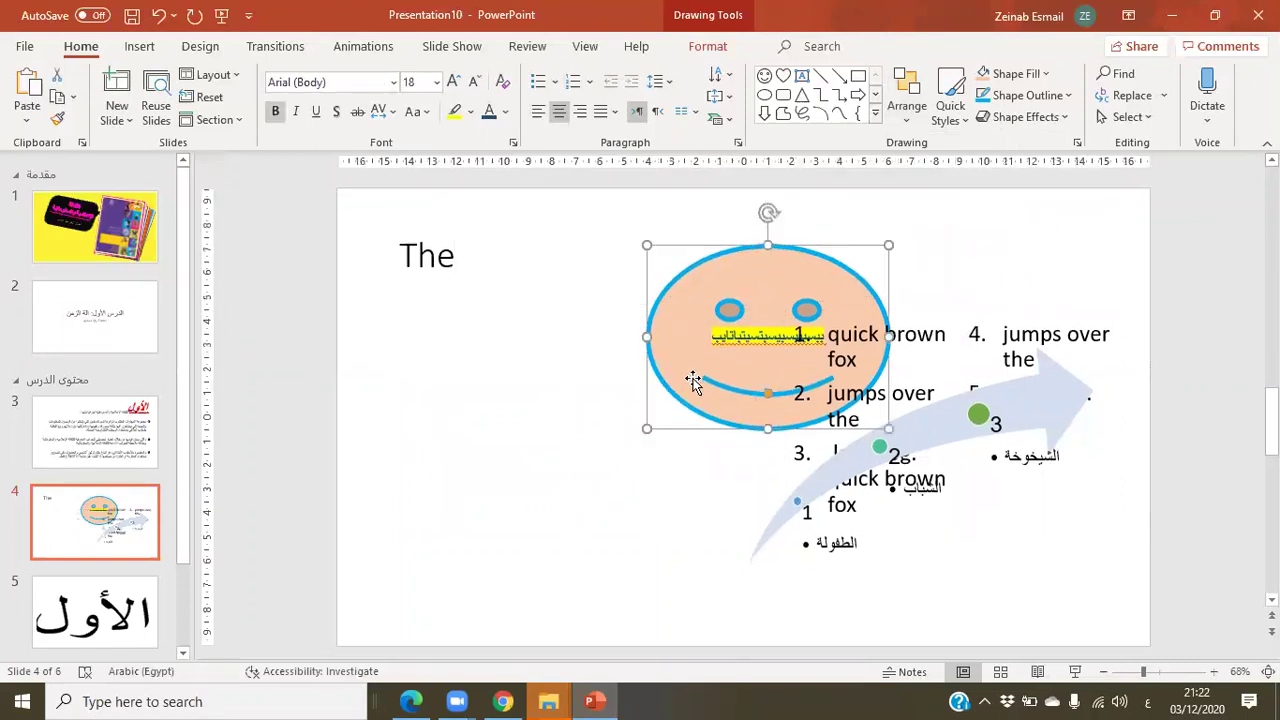
pyautogui.click(905, 118)
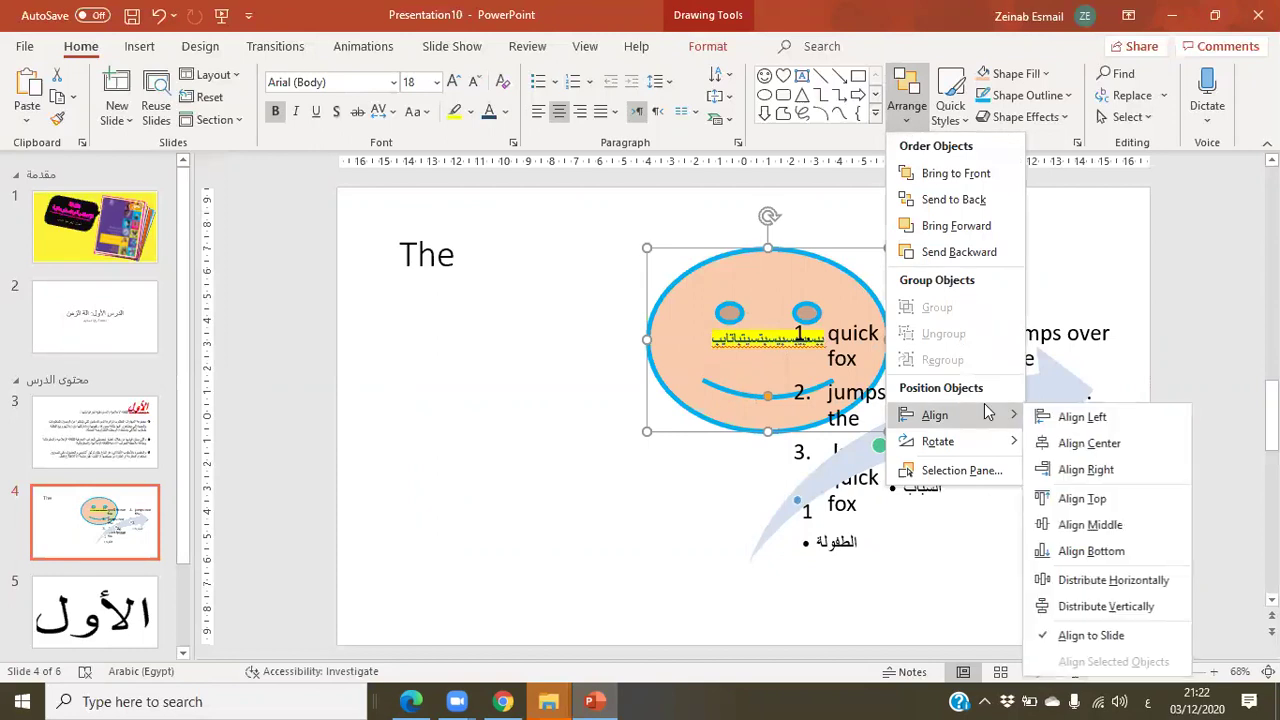
pyautogui.click(1098, 418)
# - Select the curved-arrow SmartArt and drag it about 100 px to the left
pyautogui.click(757, 530)
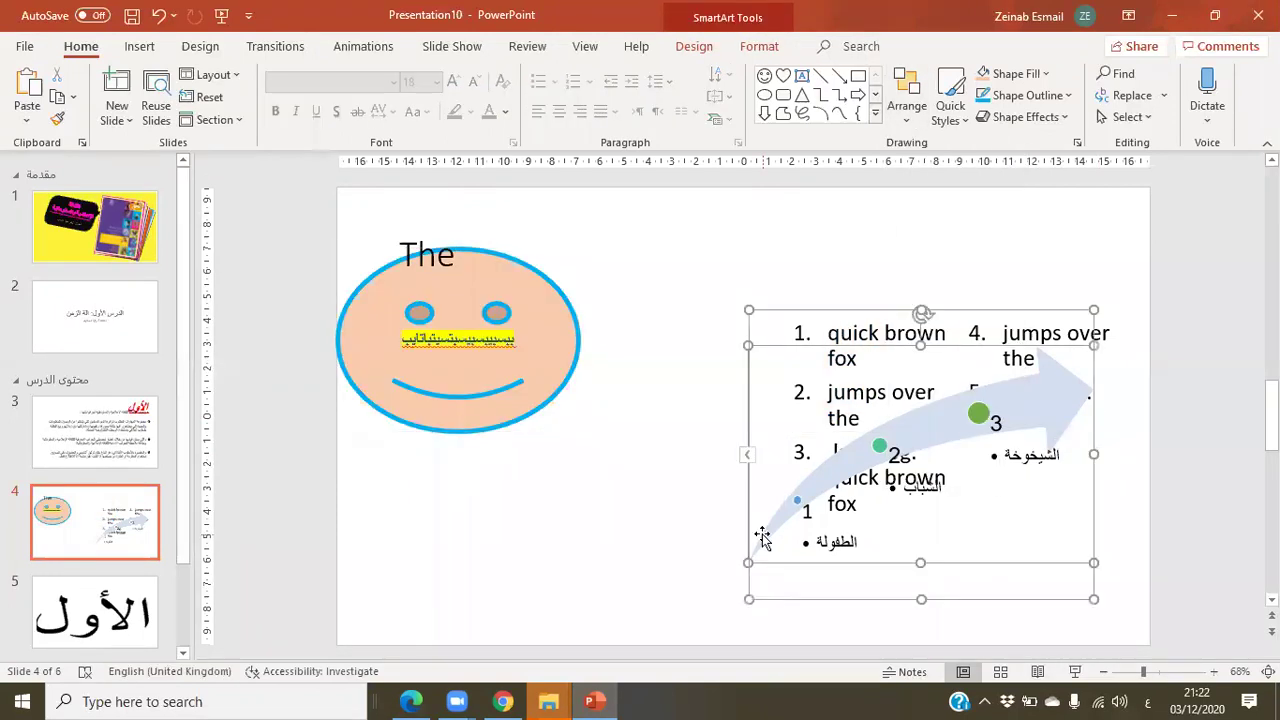
pyautogui.click(710, 582)
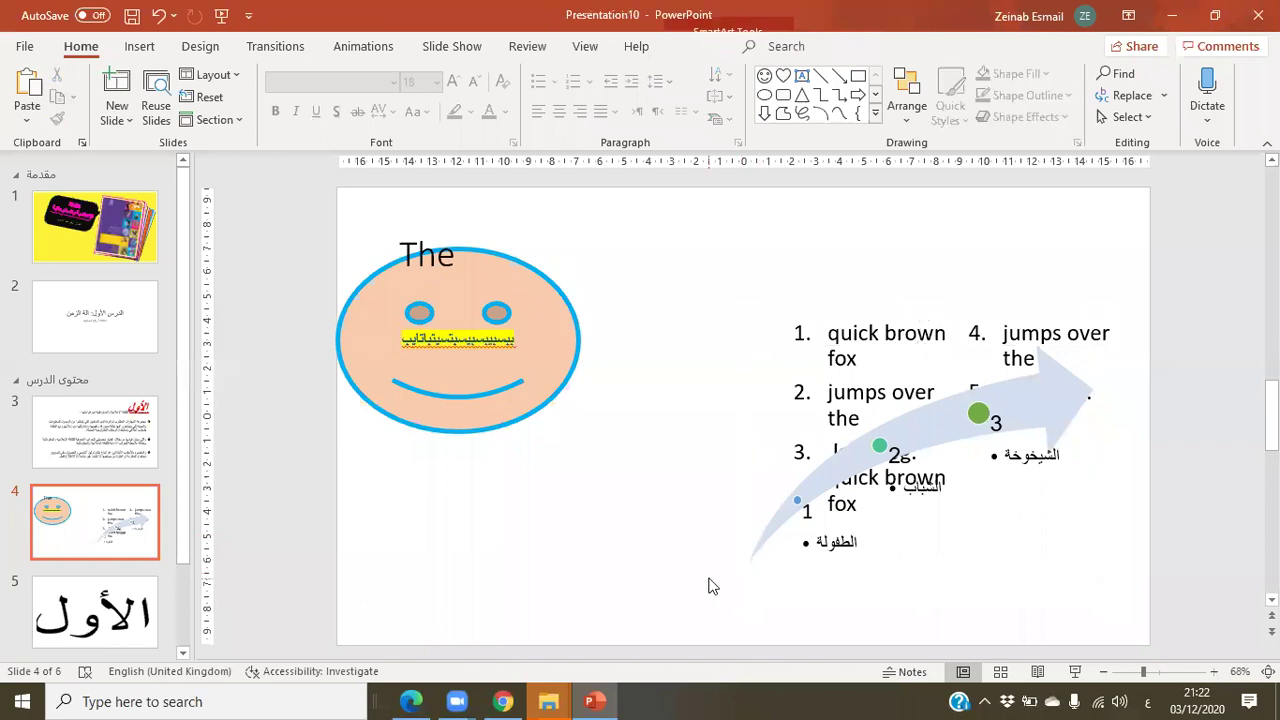
pyautogui.click(757, 556)
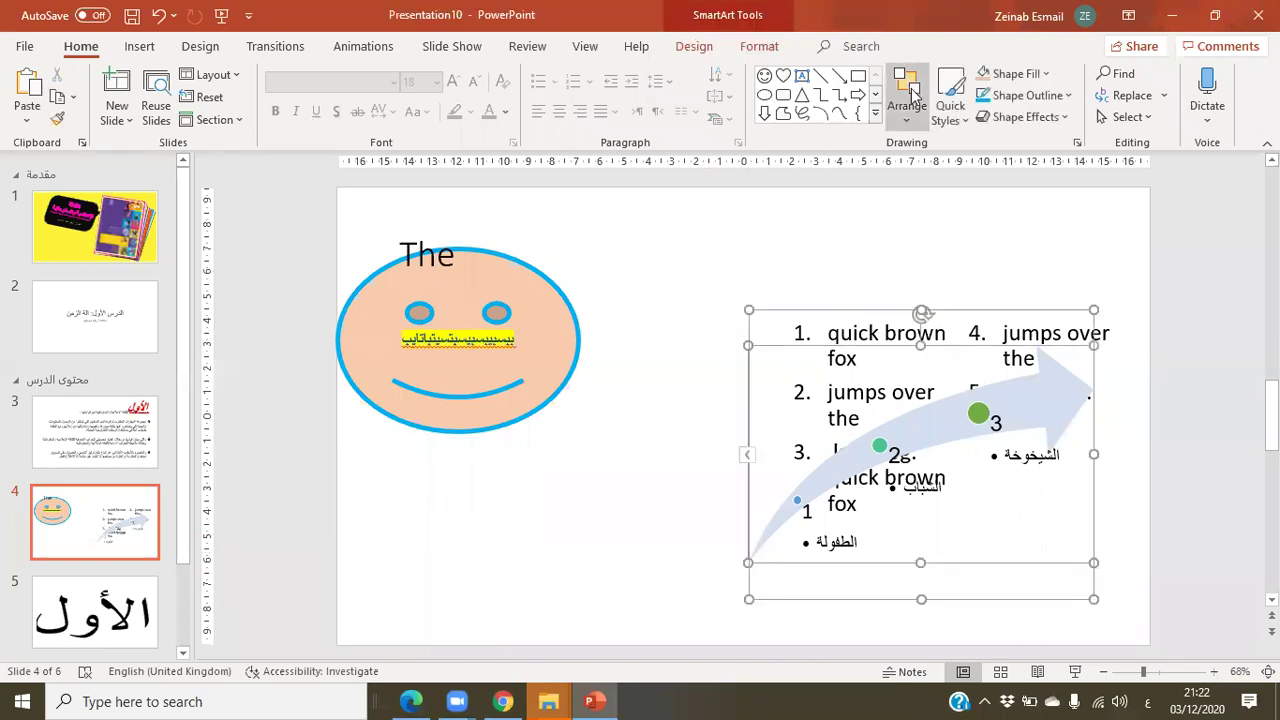
pyautogui.click(910, 118)
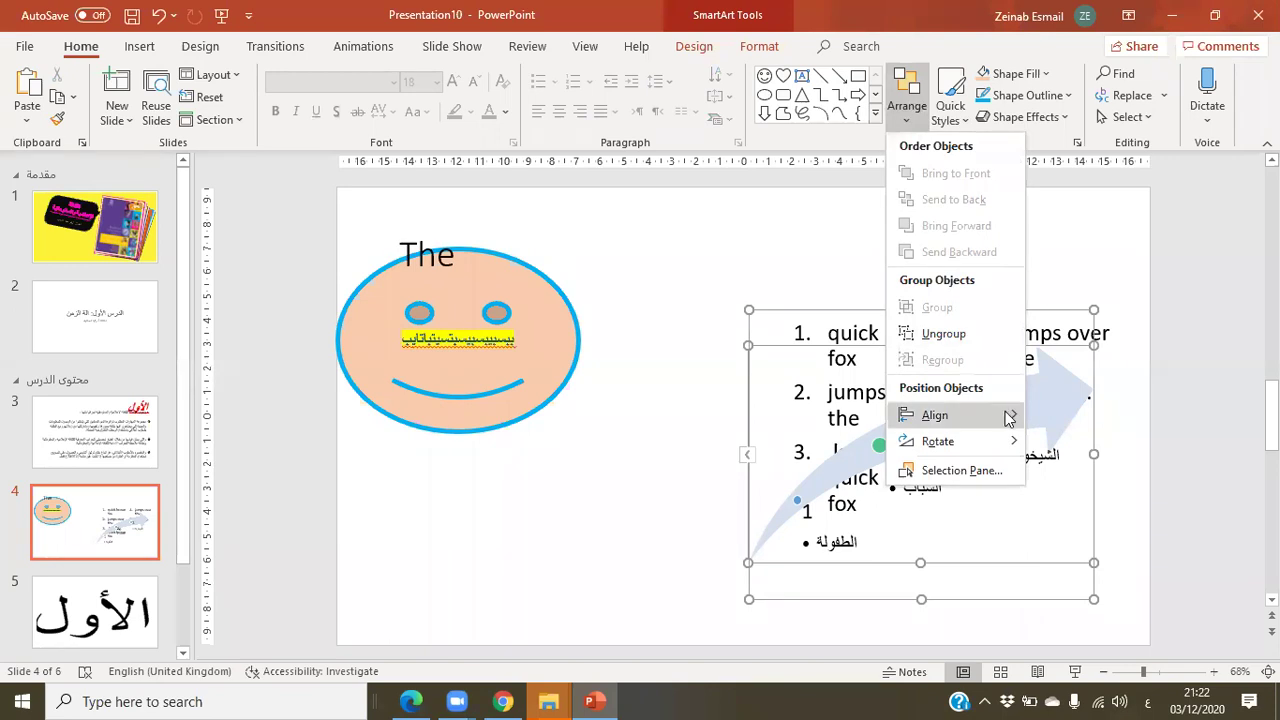
pyautogui.moveTo(1010, 418)
pyautogui.click(624, 542)
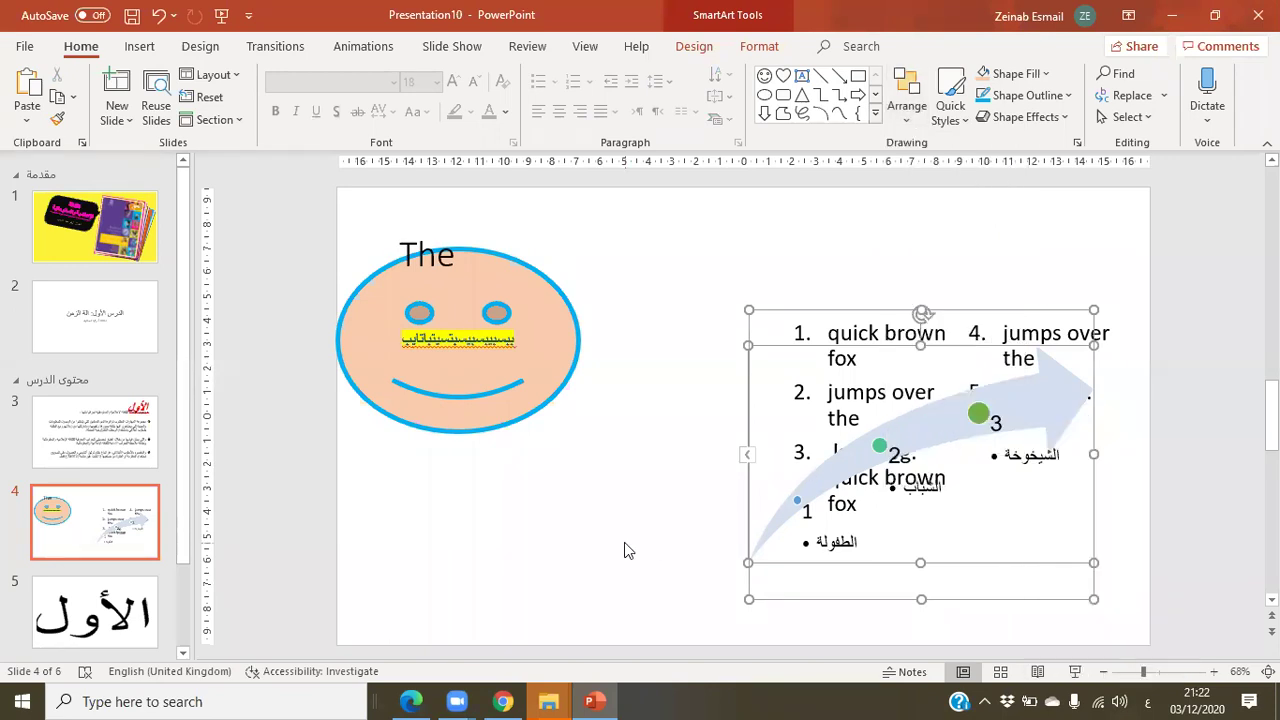
pyautogui.click(790, 296)
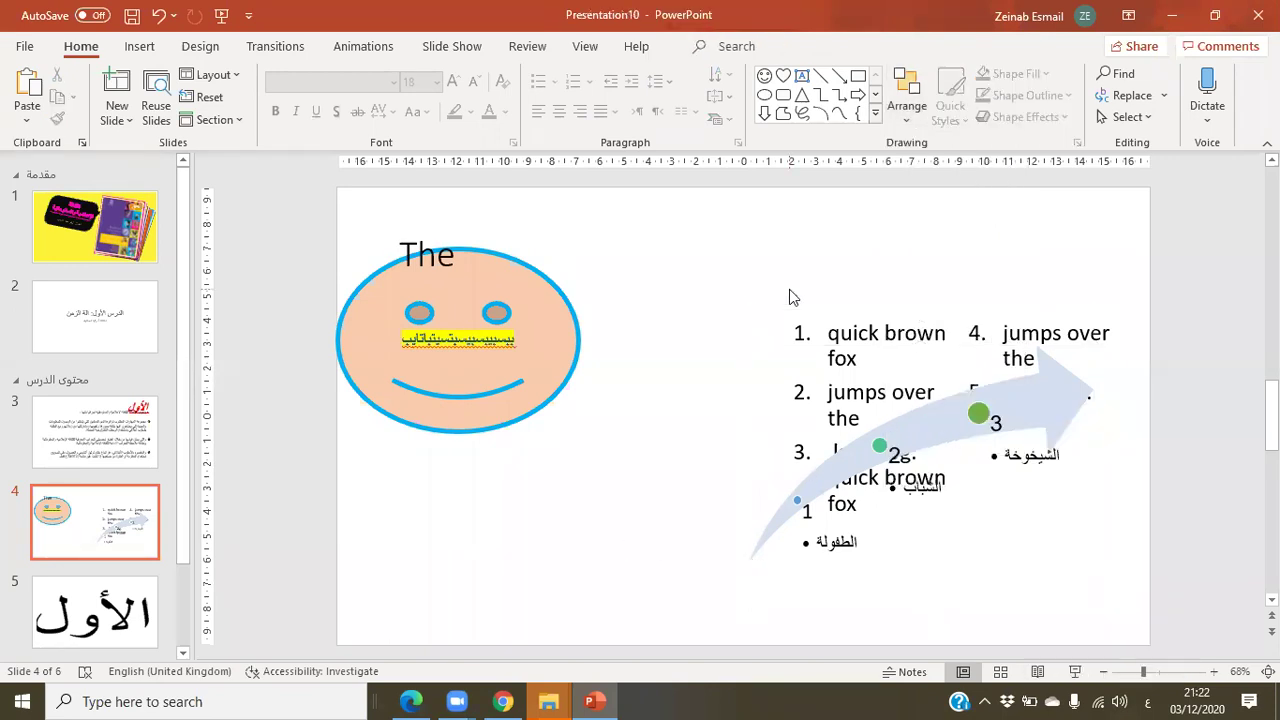
pyautogui.click(1040, 322)
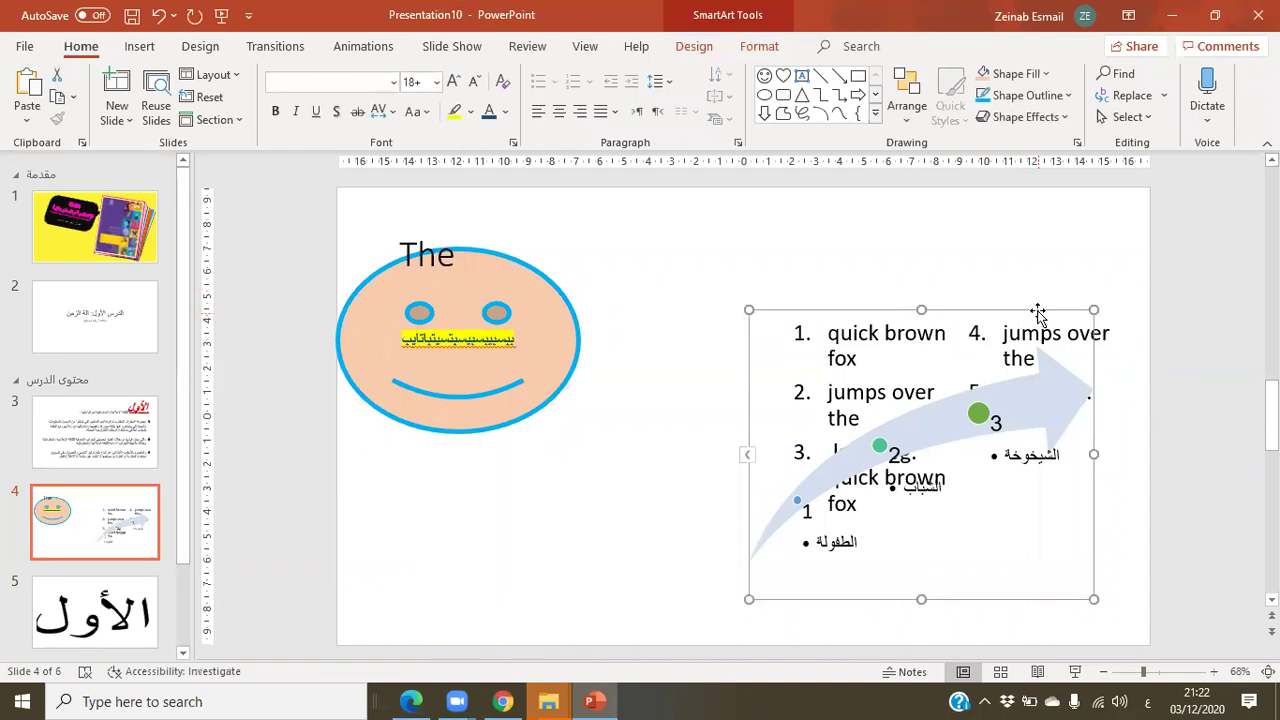
pyautogui.moveTo(1038, 313)
pyautogui.mouseDown()
pyautogui.moveTo(938, 313)
pyautogui.moveTo(930, 300)
pyautogui.mouseUp()
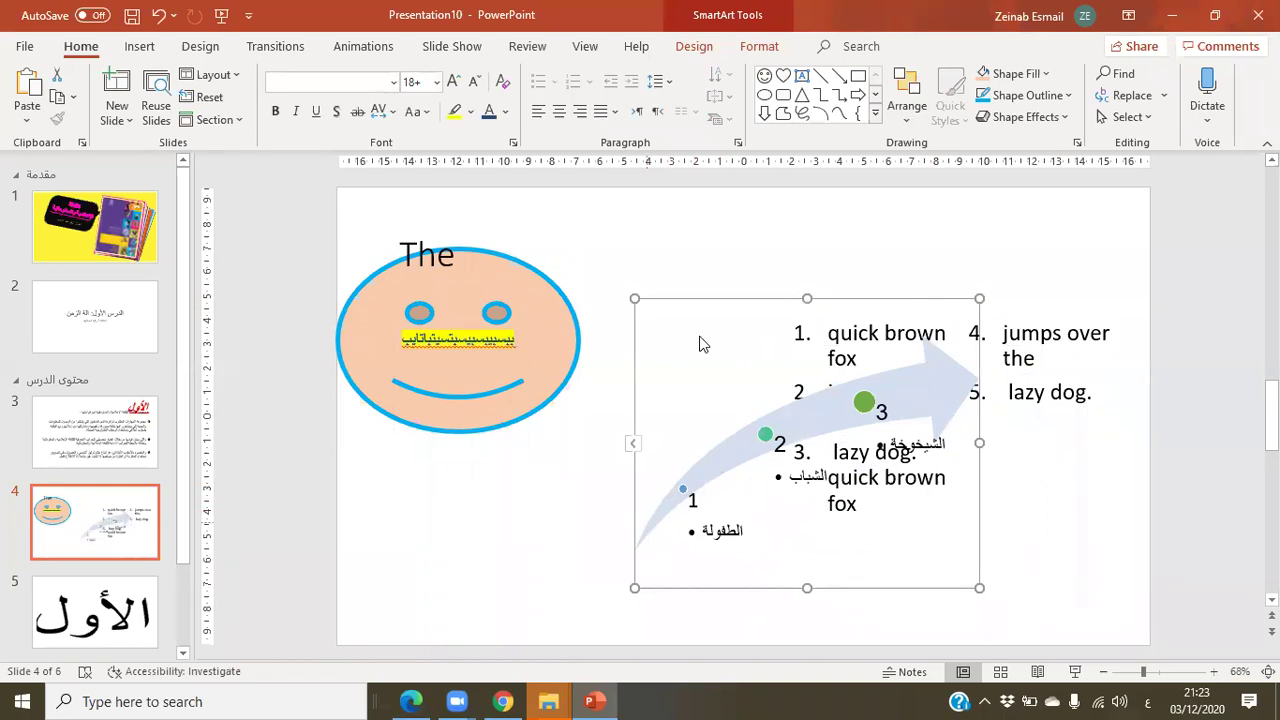
# - Centre the SmartArt on the slide with Align Center and Align Middle
pyautogui.click(907, 120)
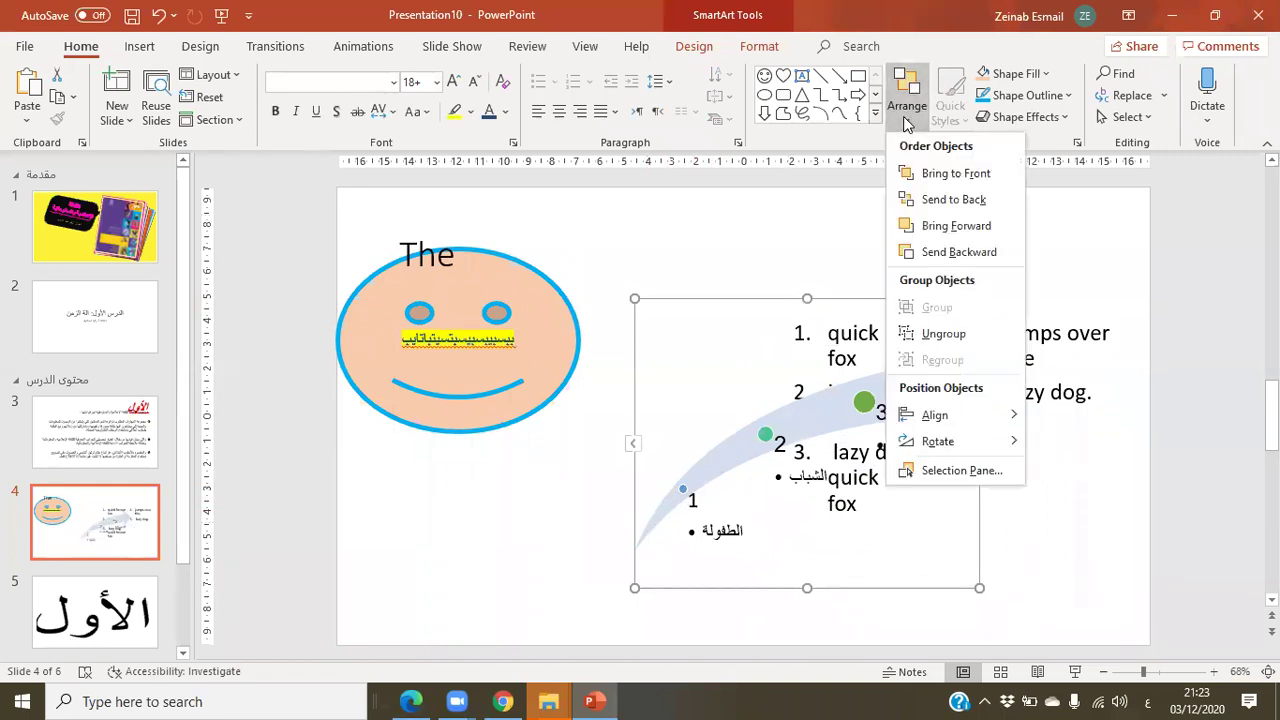
pyautogui.moveTo(1007, 414)
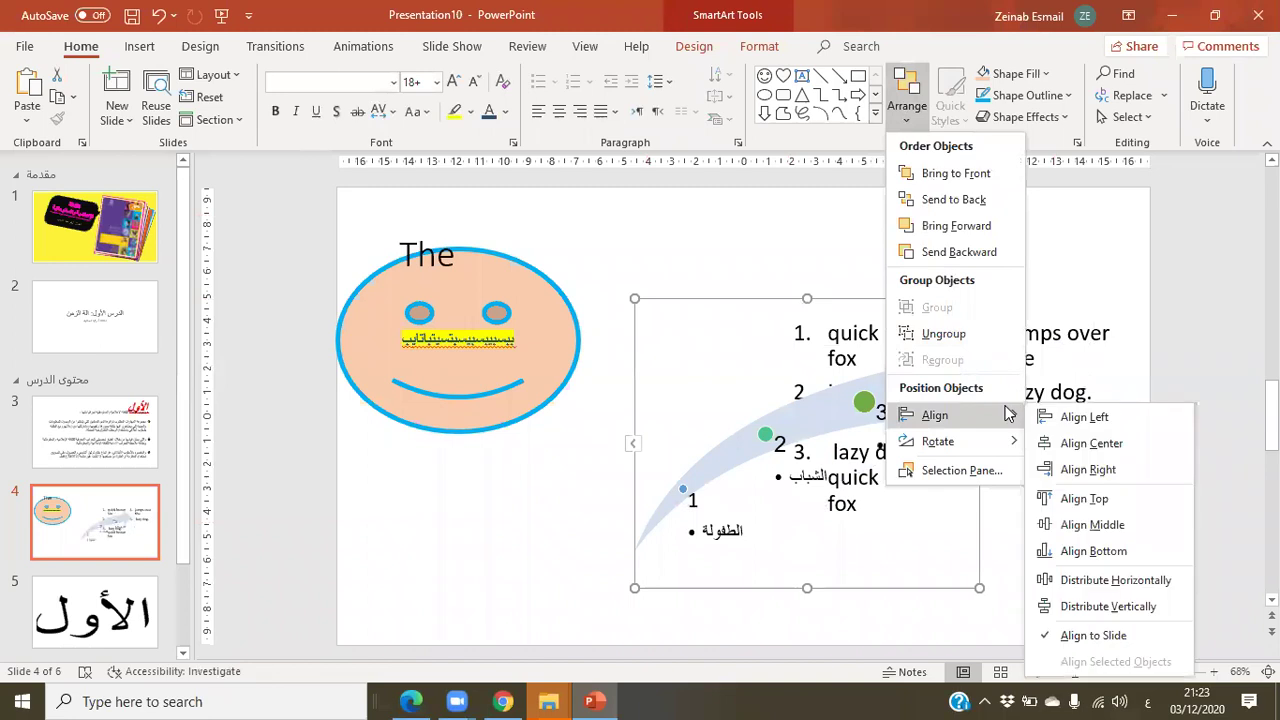
pyautogui.click(1092, 443)
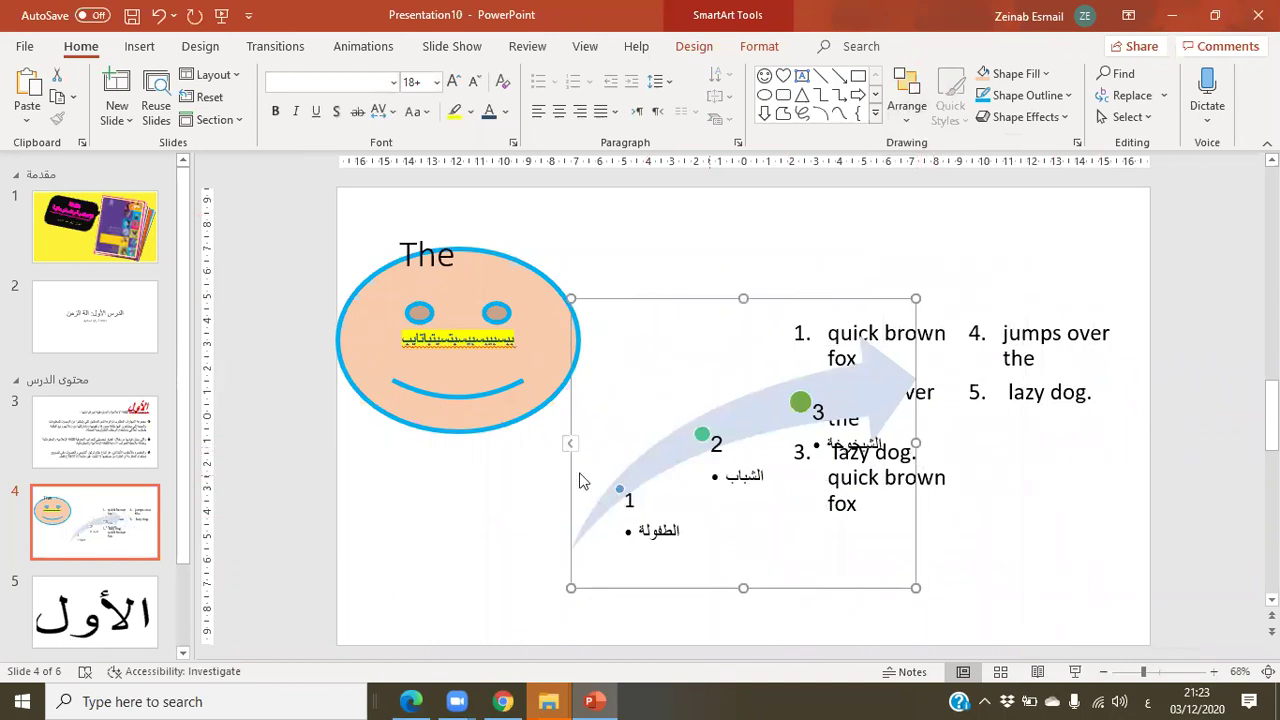
pyautogui.click(910, 120)
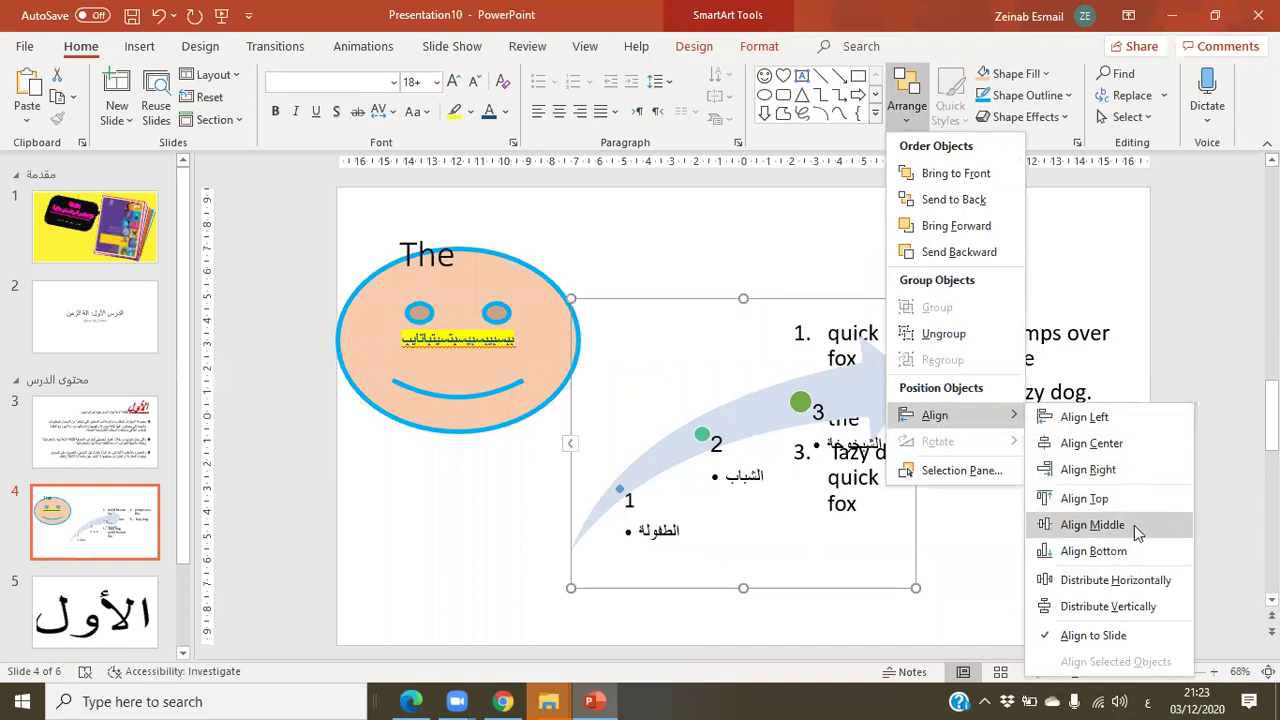
pyautogui.click(1133, 527)
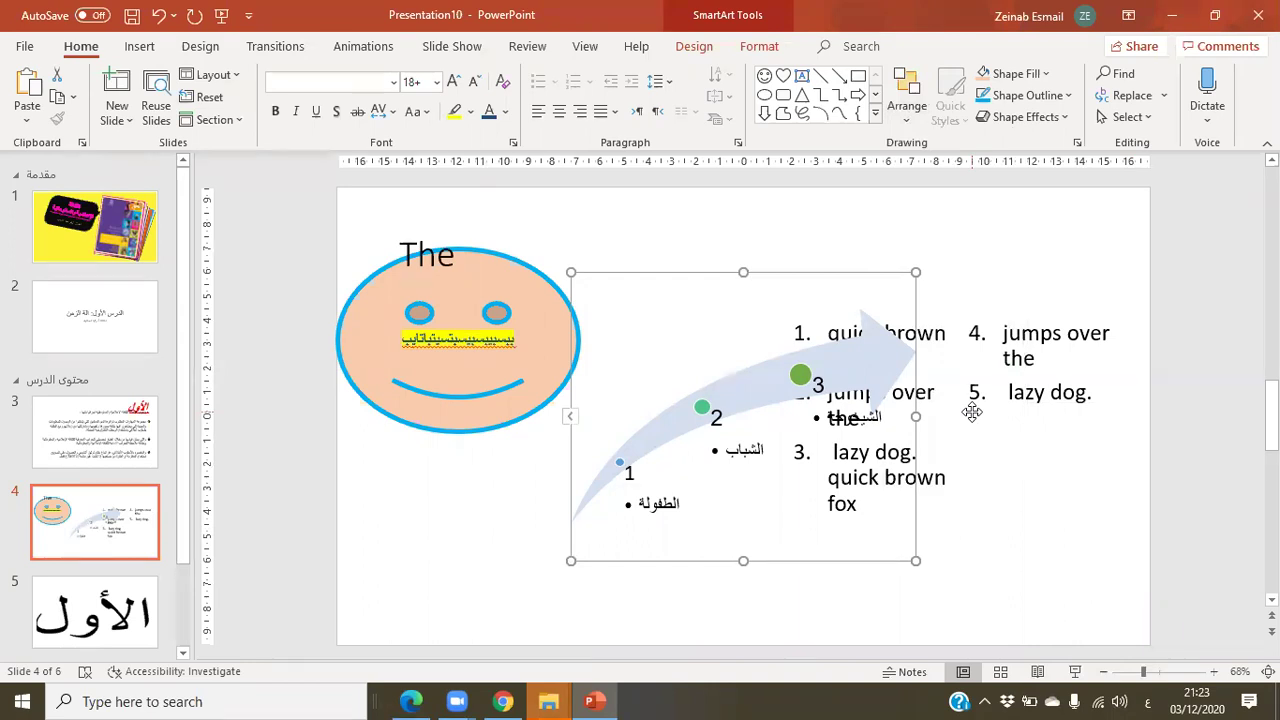
# - Select the smiley face, click into its text, and open its shortcut menu
pyautogui.click(470, 340)
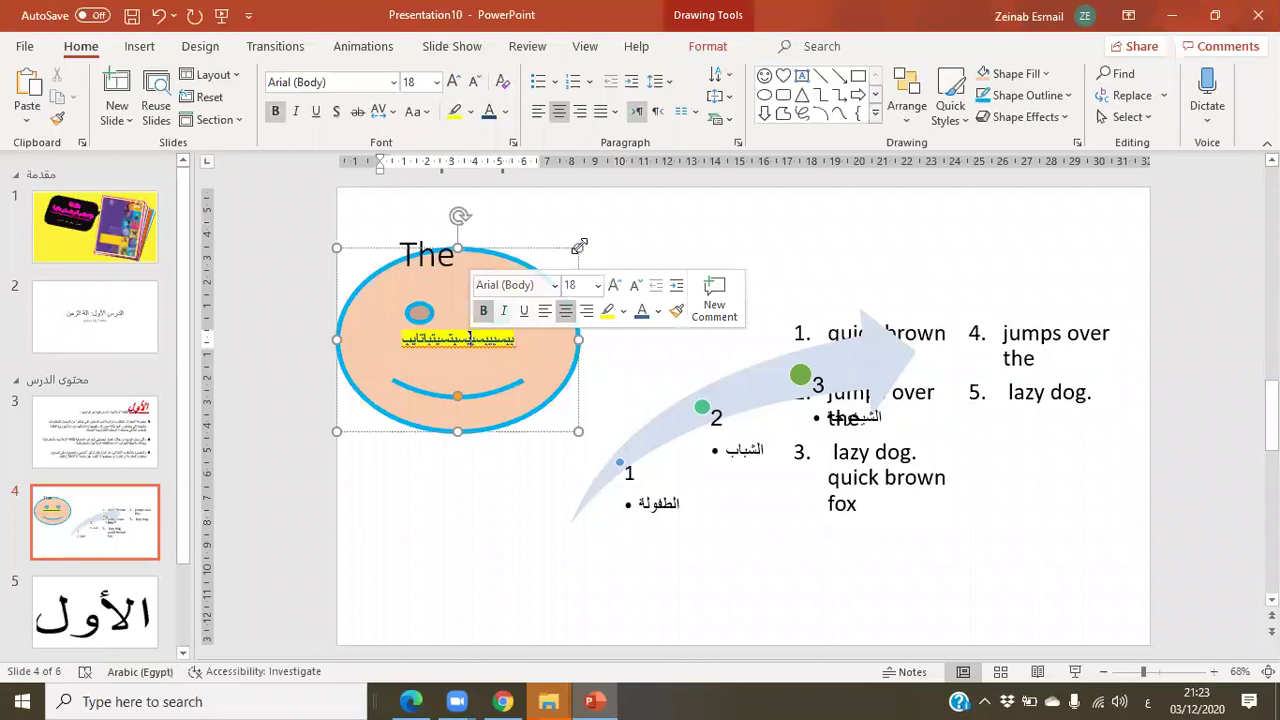
pyautogui.click(876, 118)
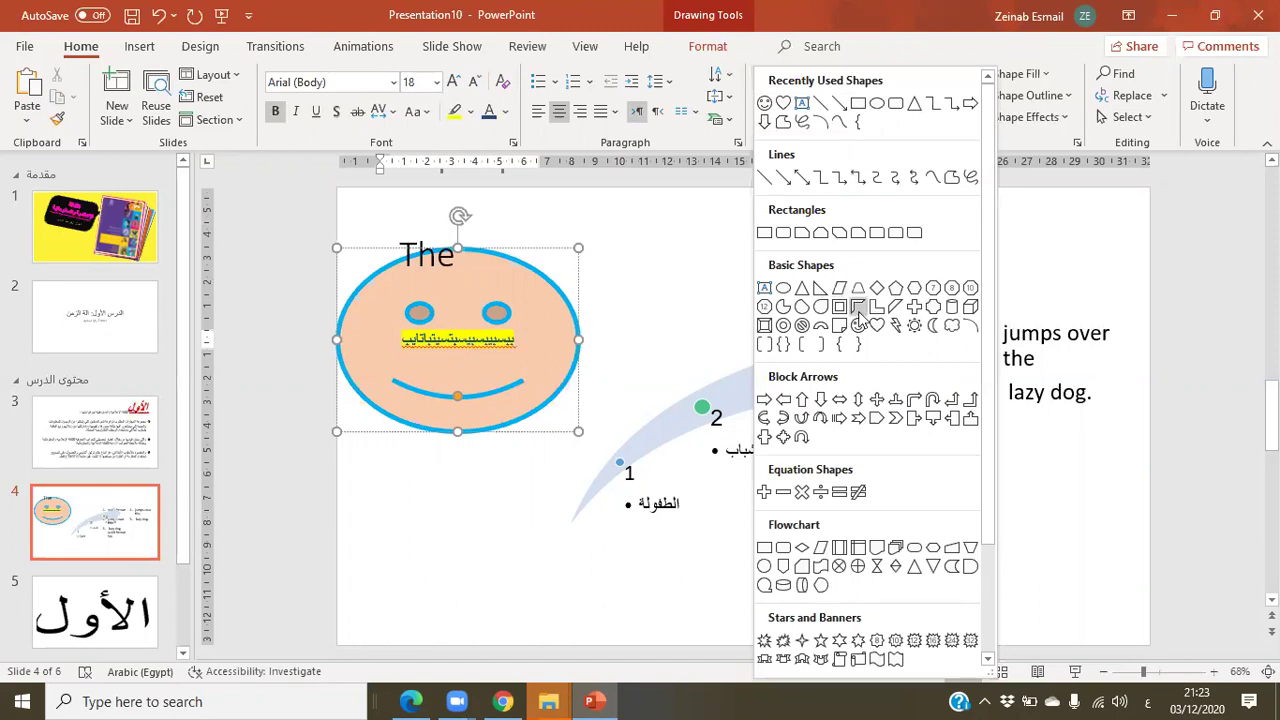
pyautogui.click(511, 292)
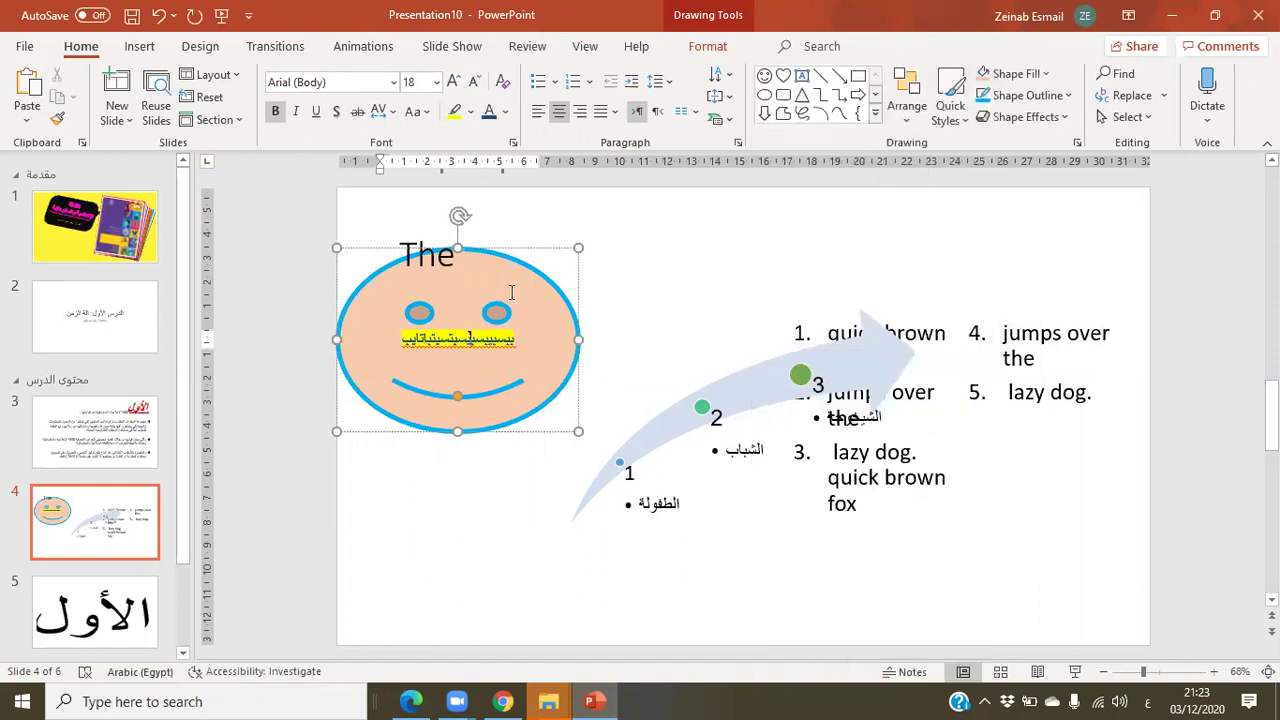
pyautogui.click(528, 251)
pyautogui.doubleClick(495, 345)
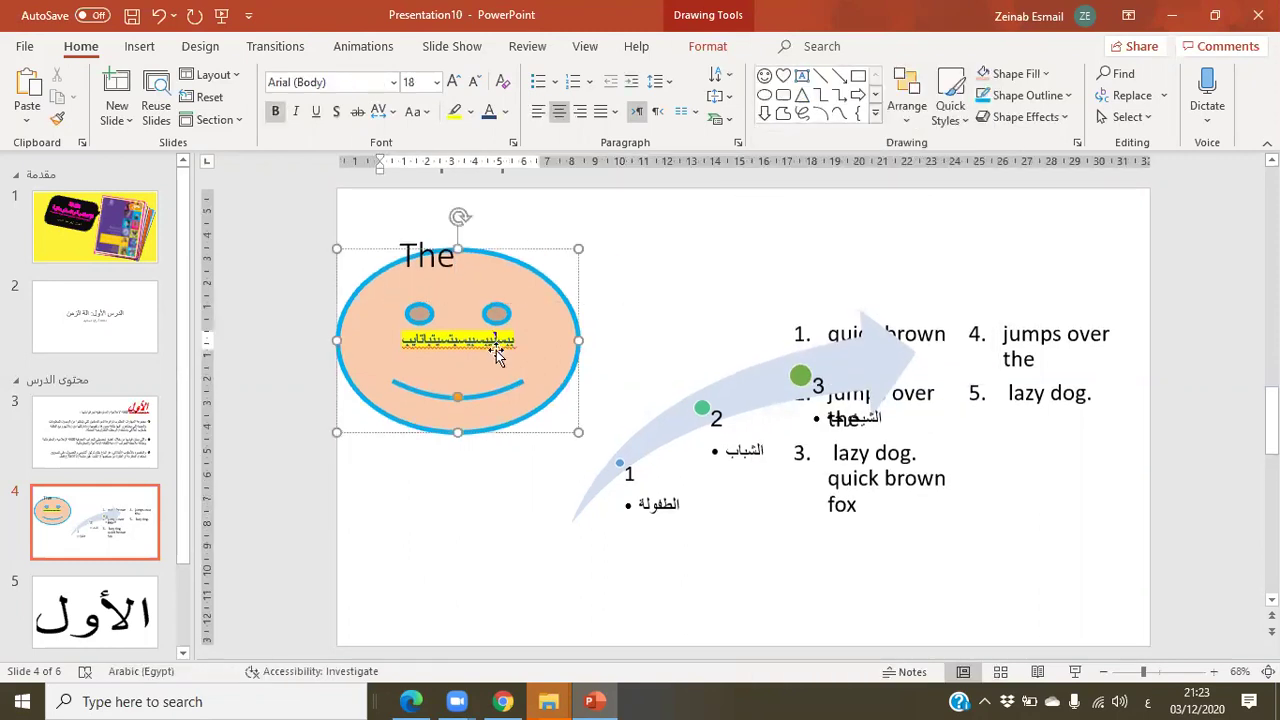
pyautogui.click(580, 376)
pyautogui.rightClick(580, 376)
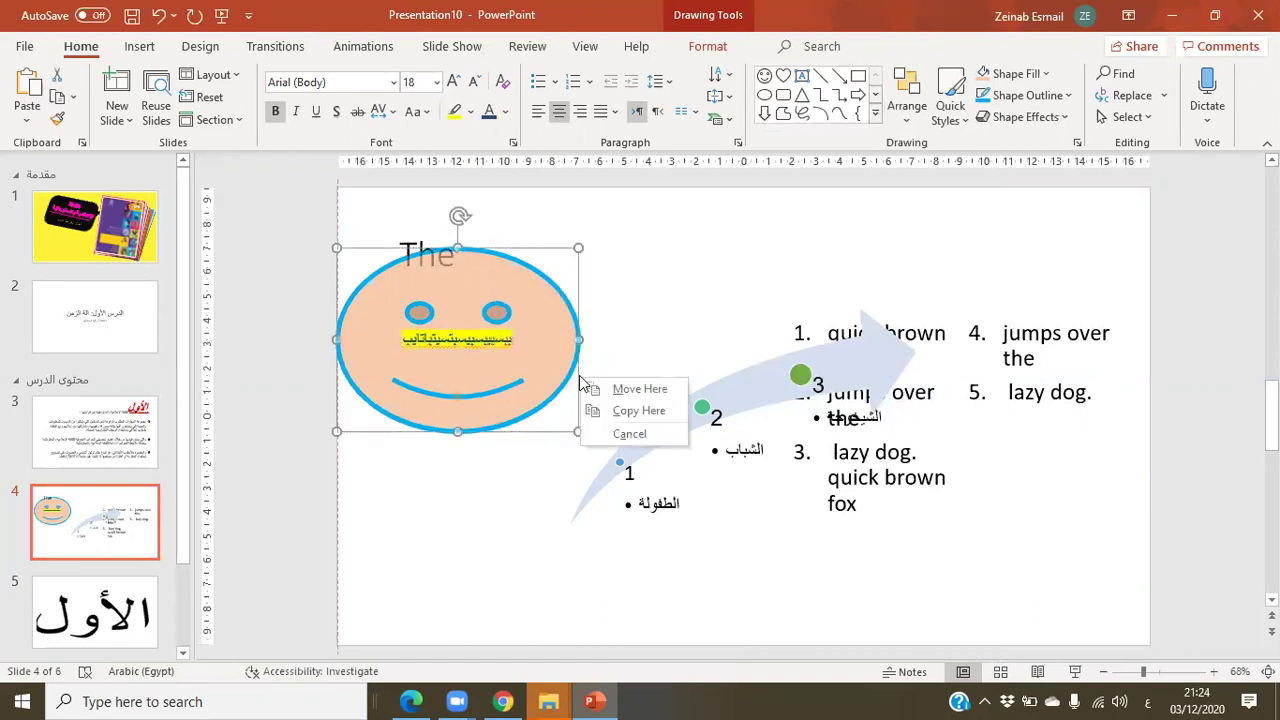
pyautogui.click(518, 337)
pyautogui.rightClick(519, 337)
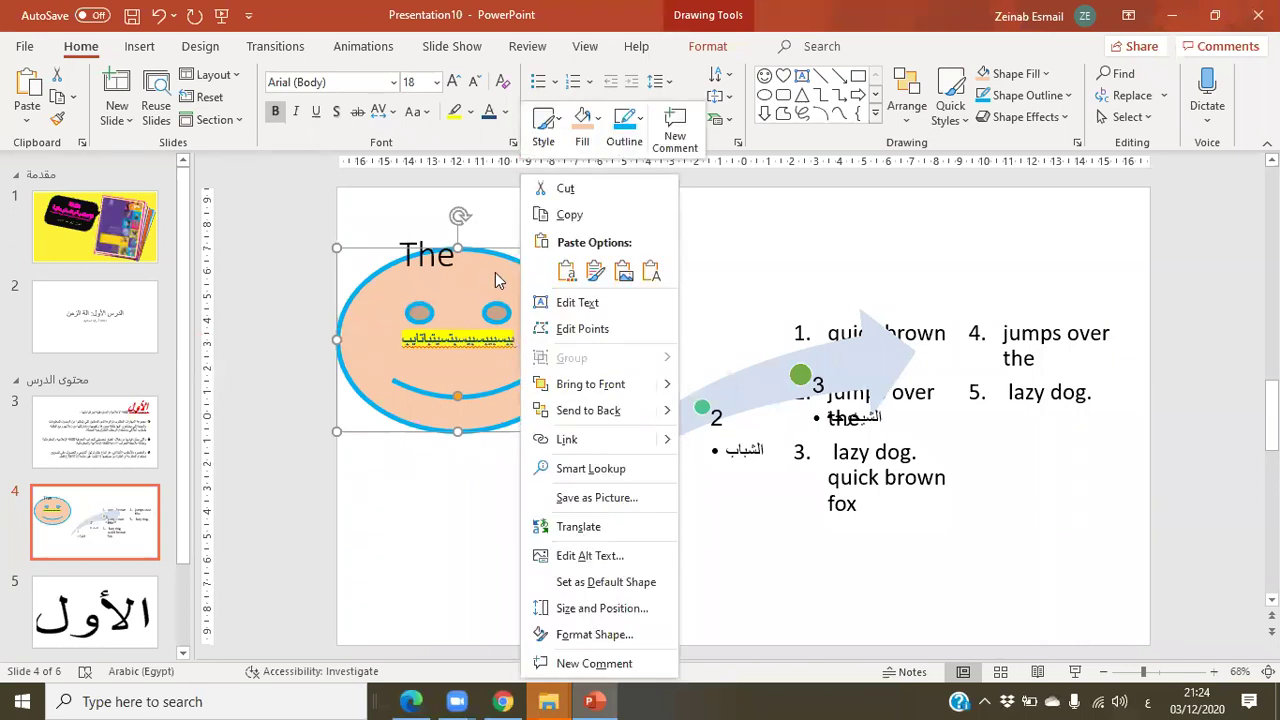
# - Move the smiley face slightly right and down, just below the title 'The'
pyautogui.click(876, 113)
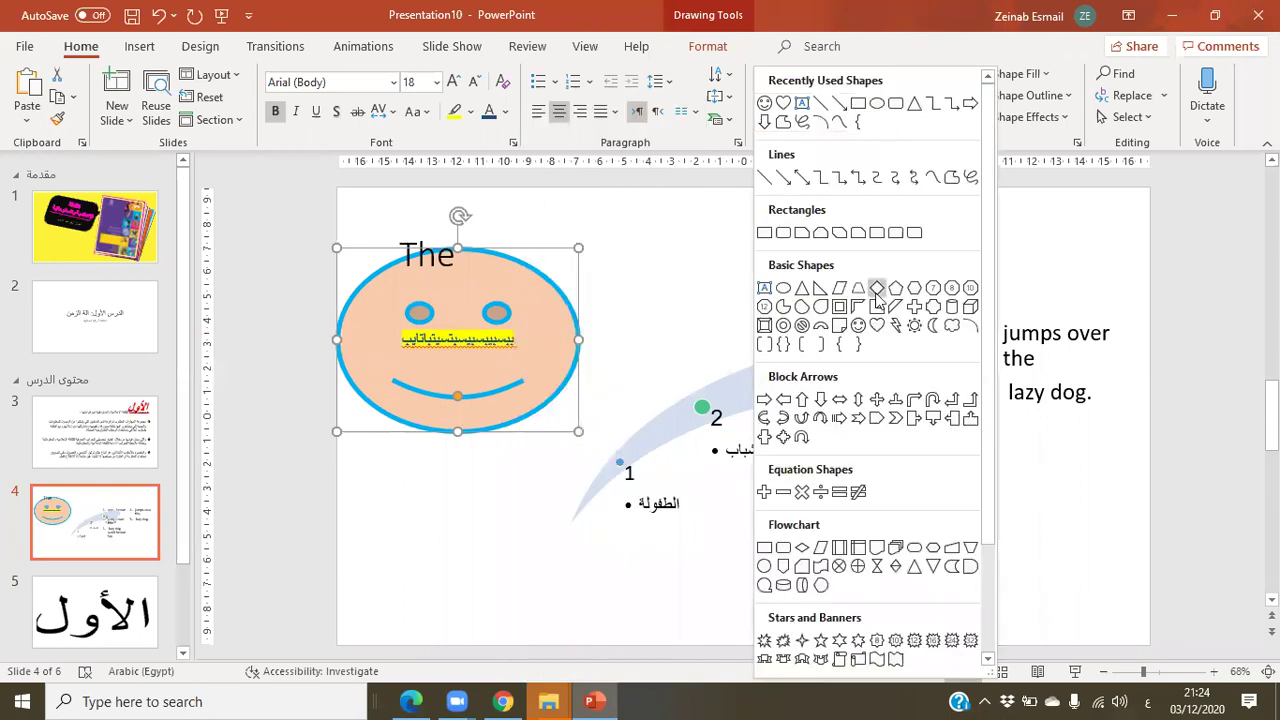
pyautogui.click(876, 326)
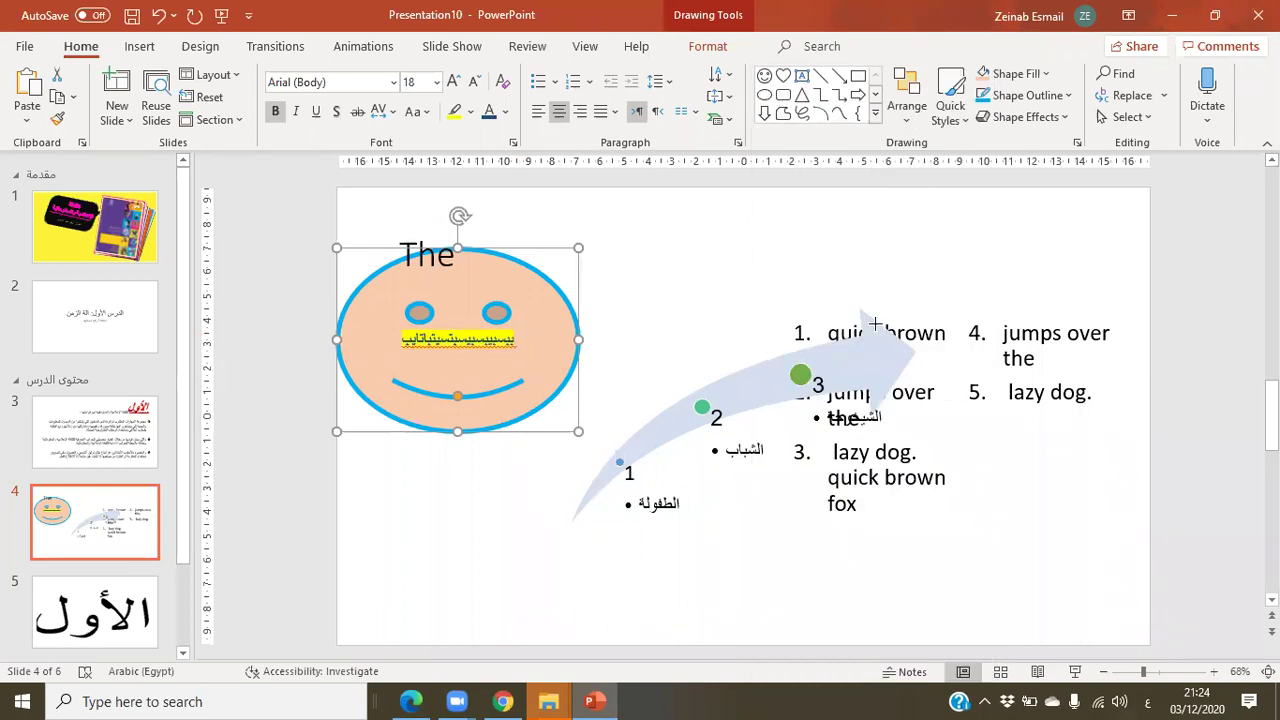
pyautogui.press('Escape')
pyautogui.click(528, 325)
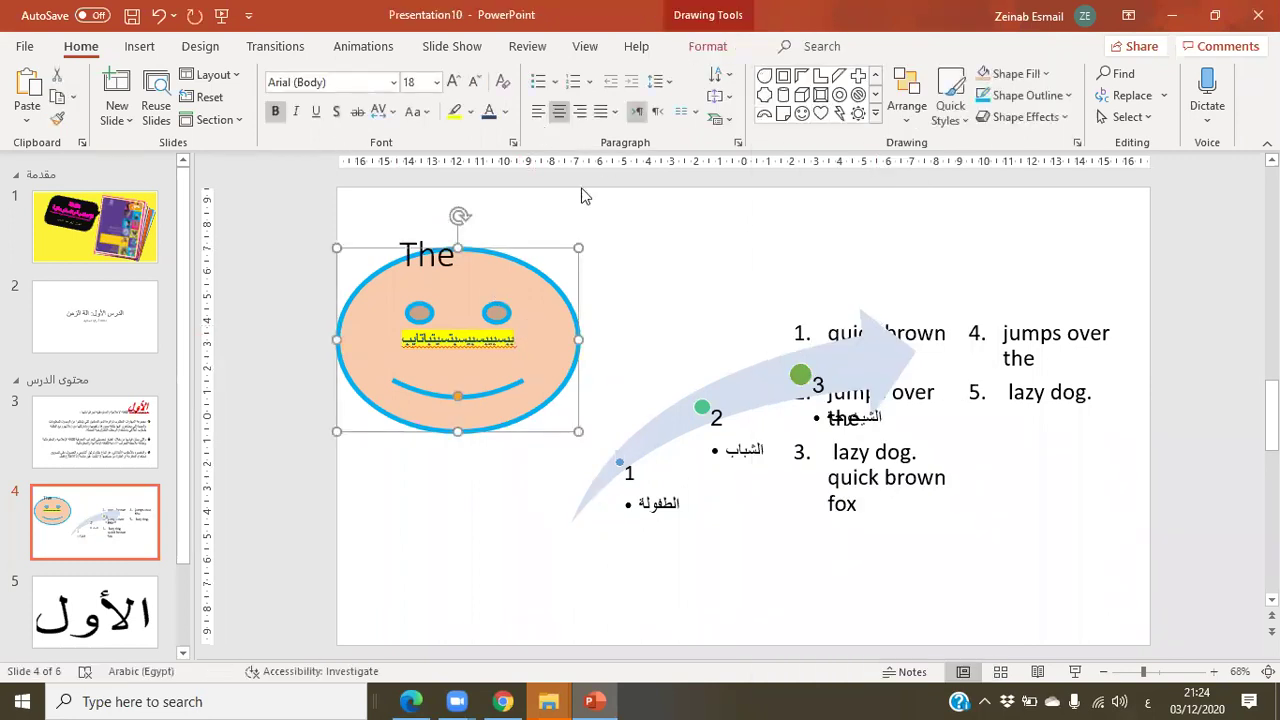
pyautogui.click(702, 48)
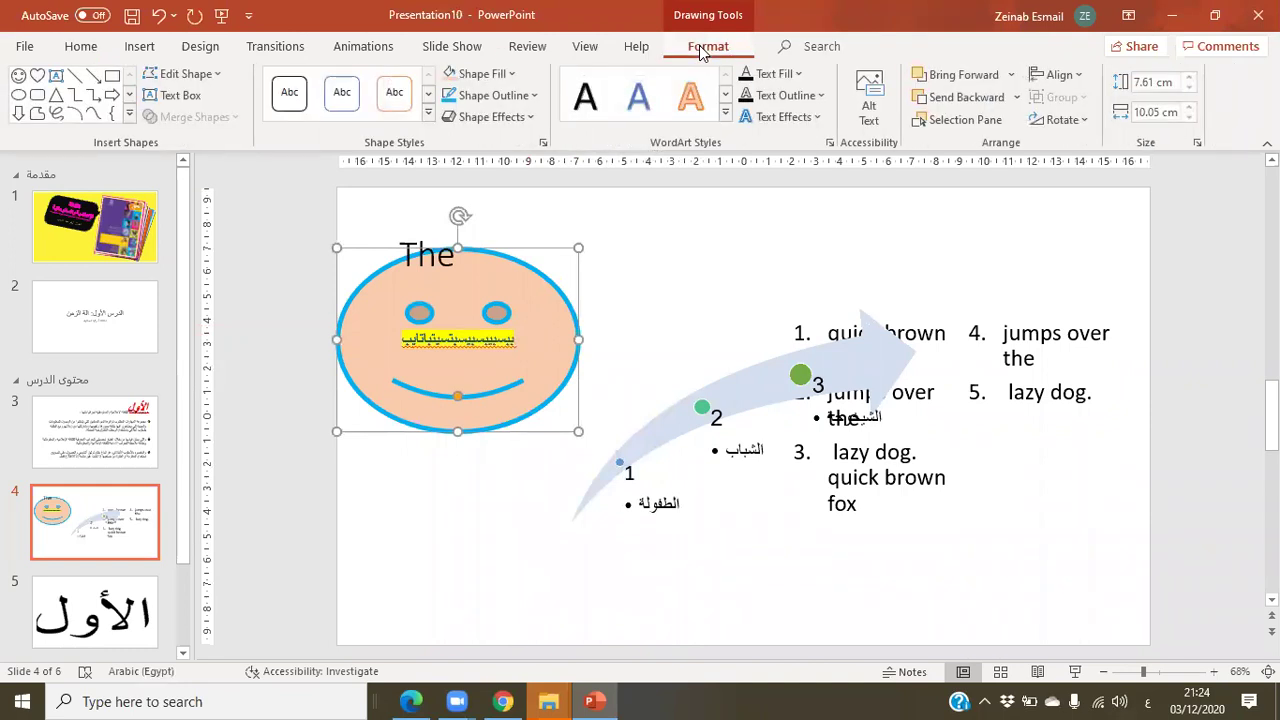
pyautogui.click(128, 117)
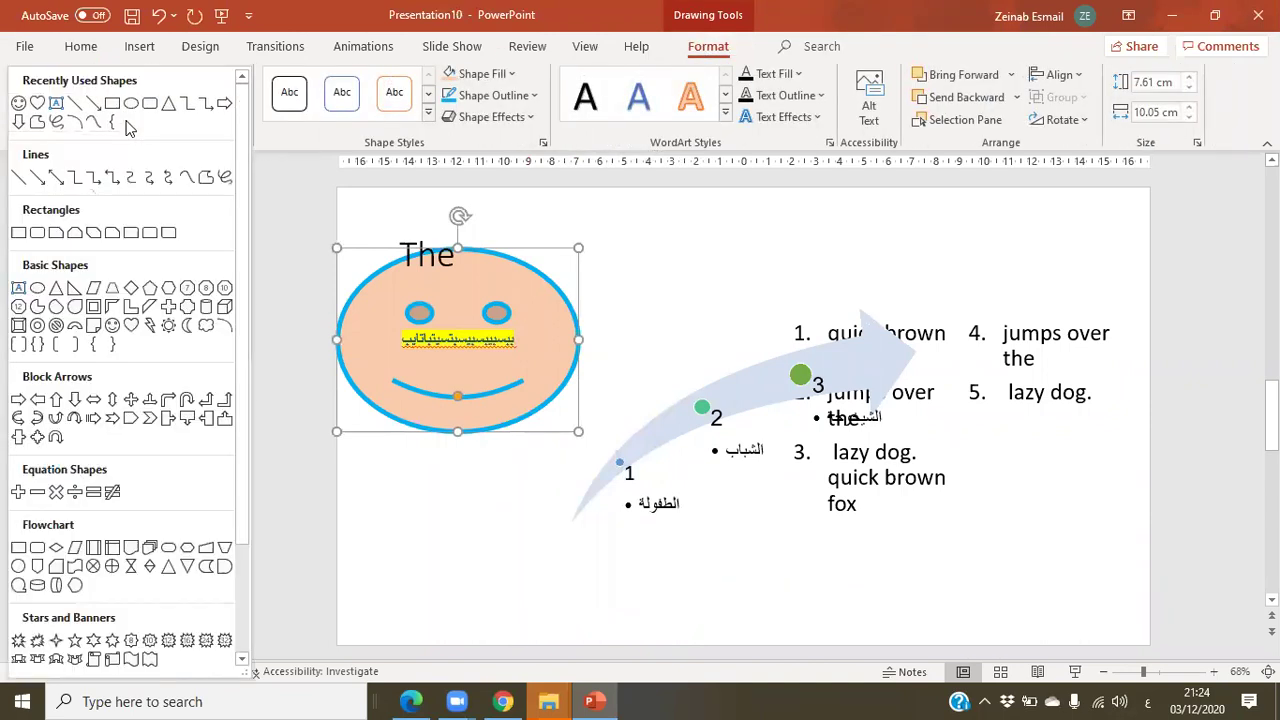
pyautogui.click(130, 327)
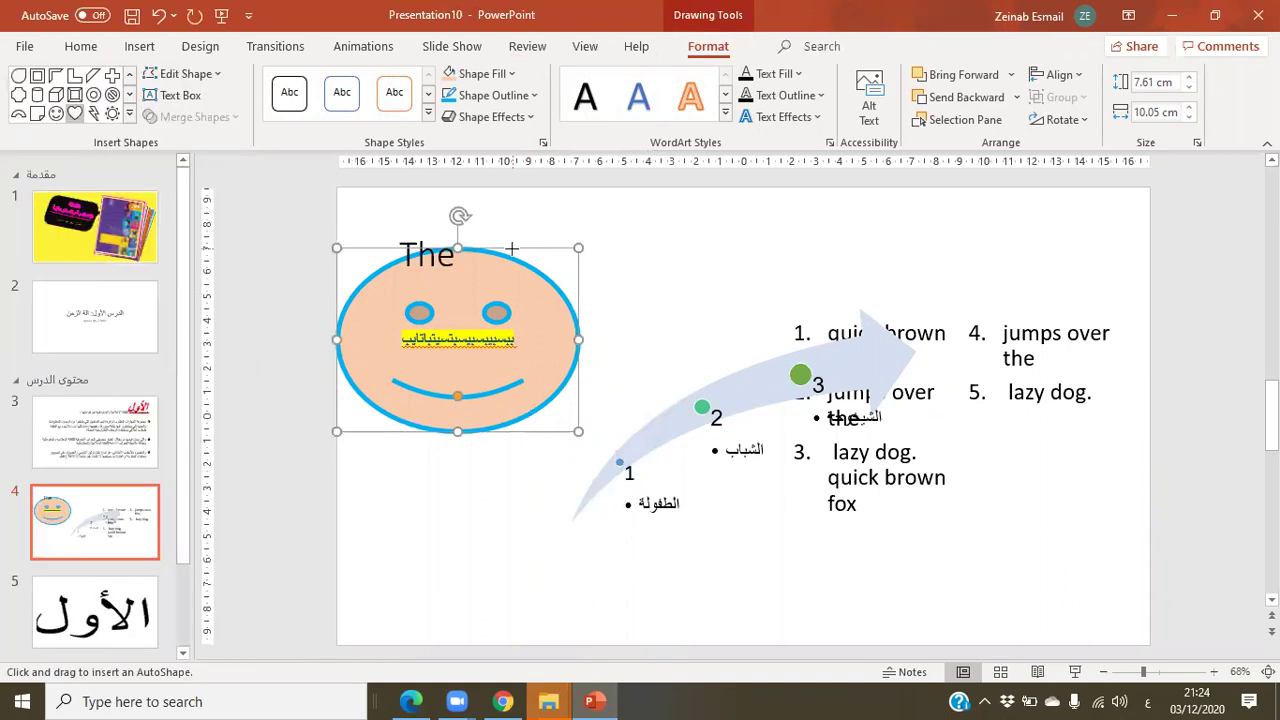
pyautogui.press('Escape')
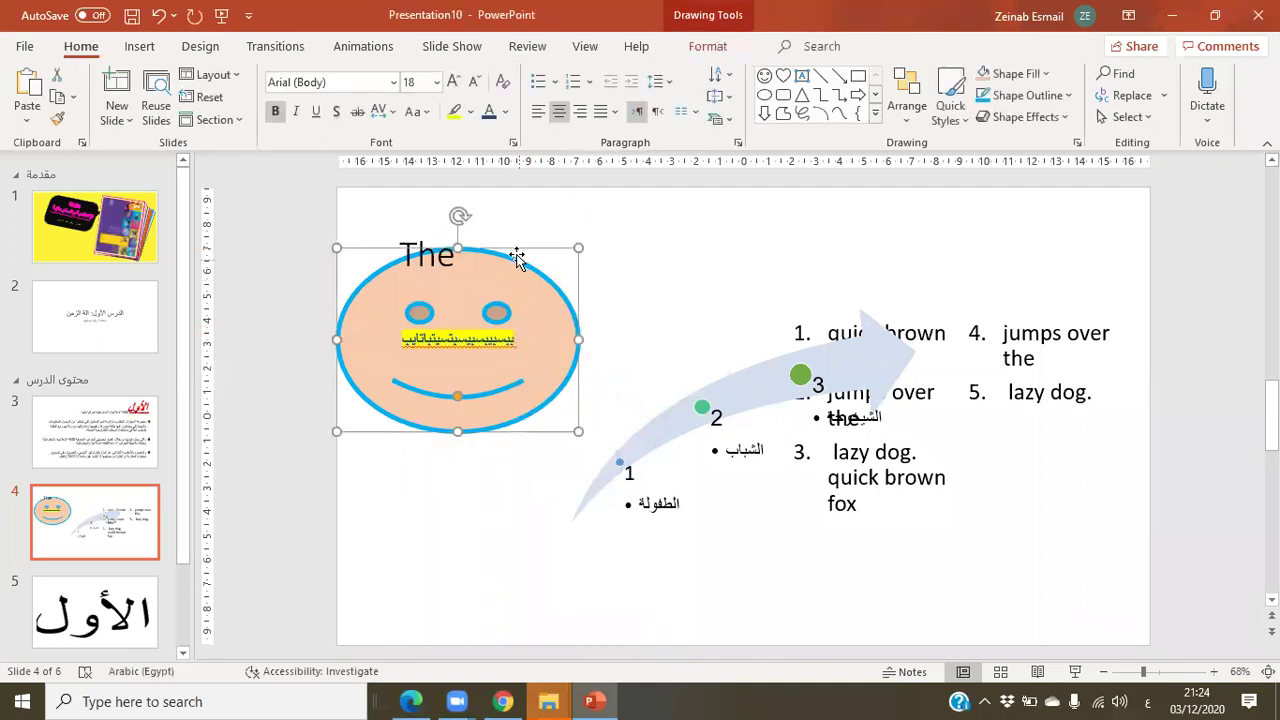
pyautogui.moveTo(517, 257); pyautogui.dragTo(532, 283)
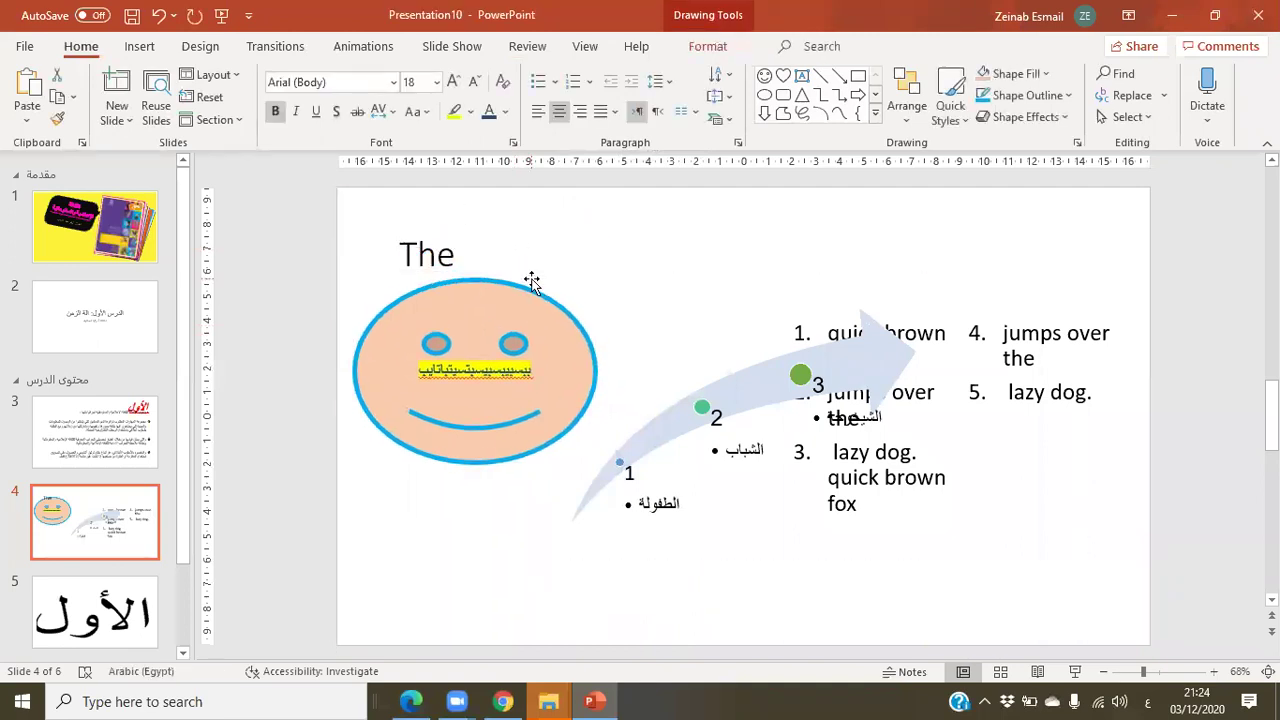
pyautogui.rightClick(532, 284)
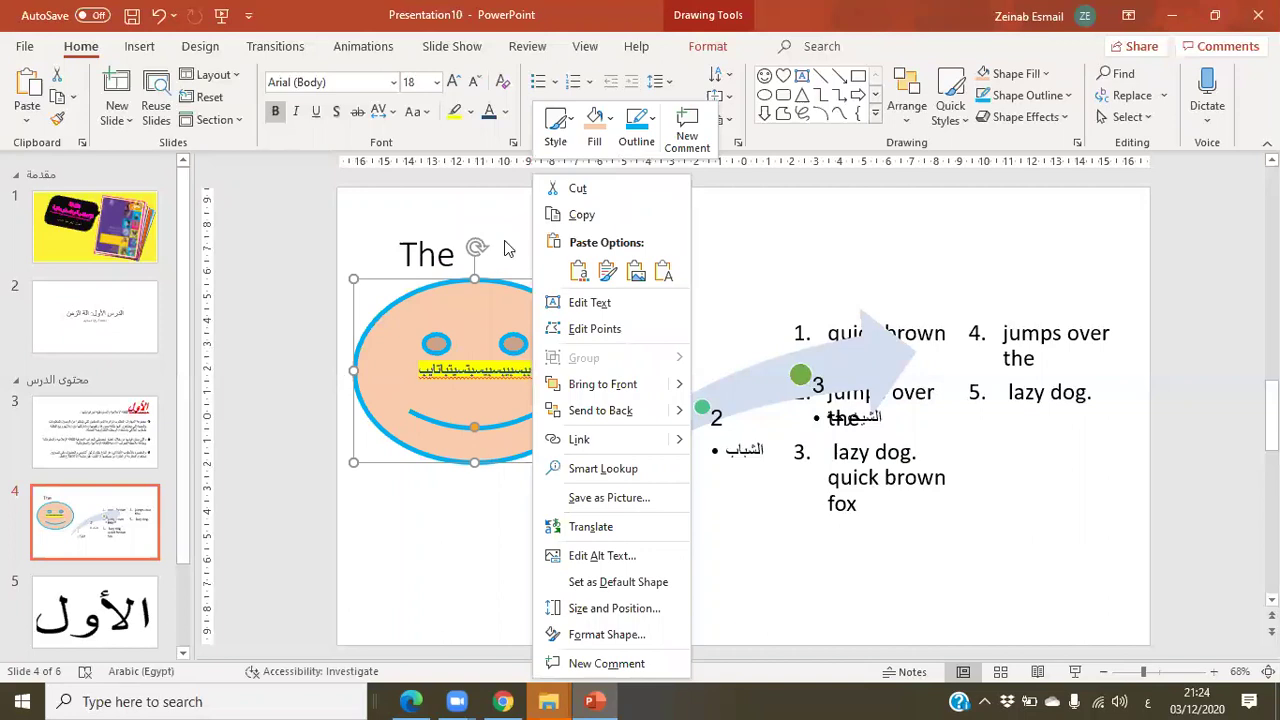
pyautogui.click(720, 48)
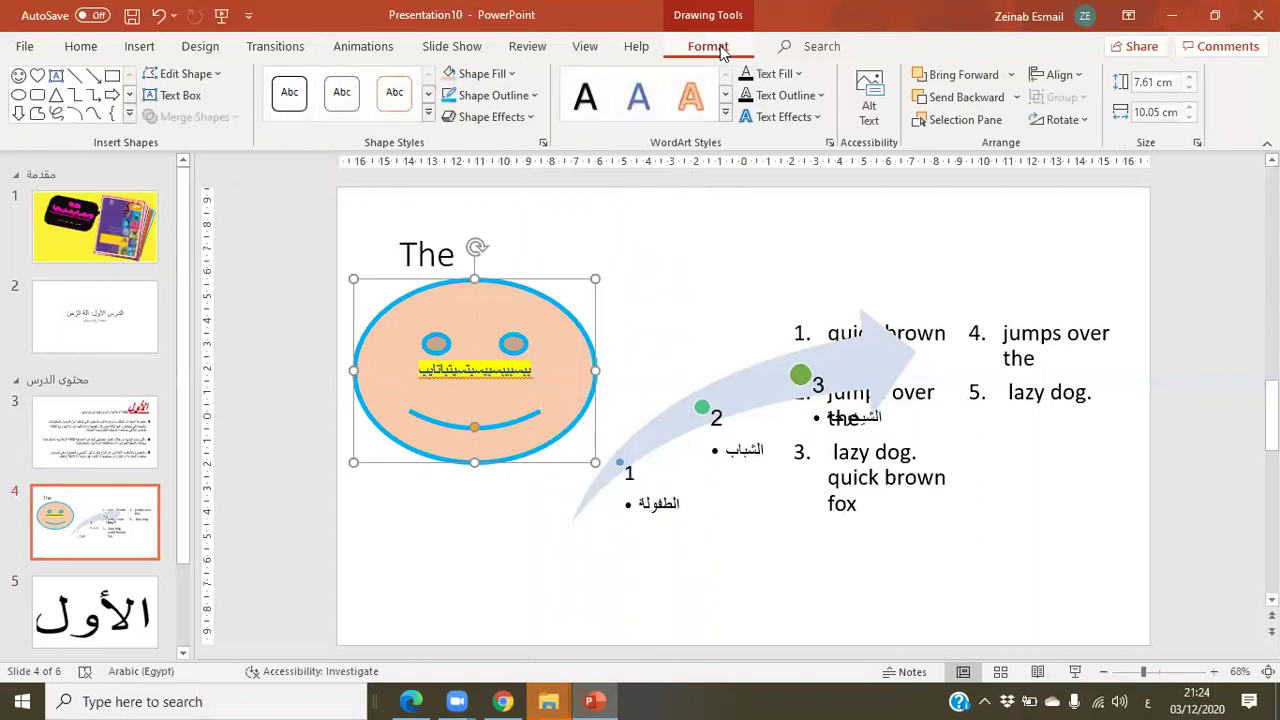
# - Change the smiley face into a Heart shape via Edit Shape > Change Shape
pyautogui.click(218, 78)
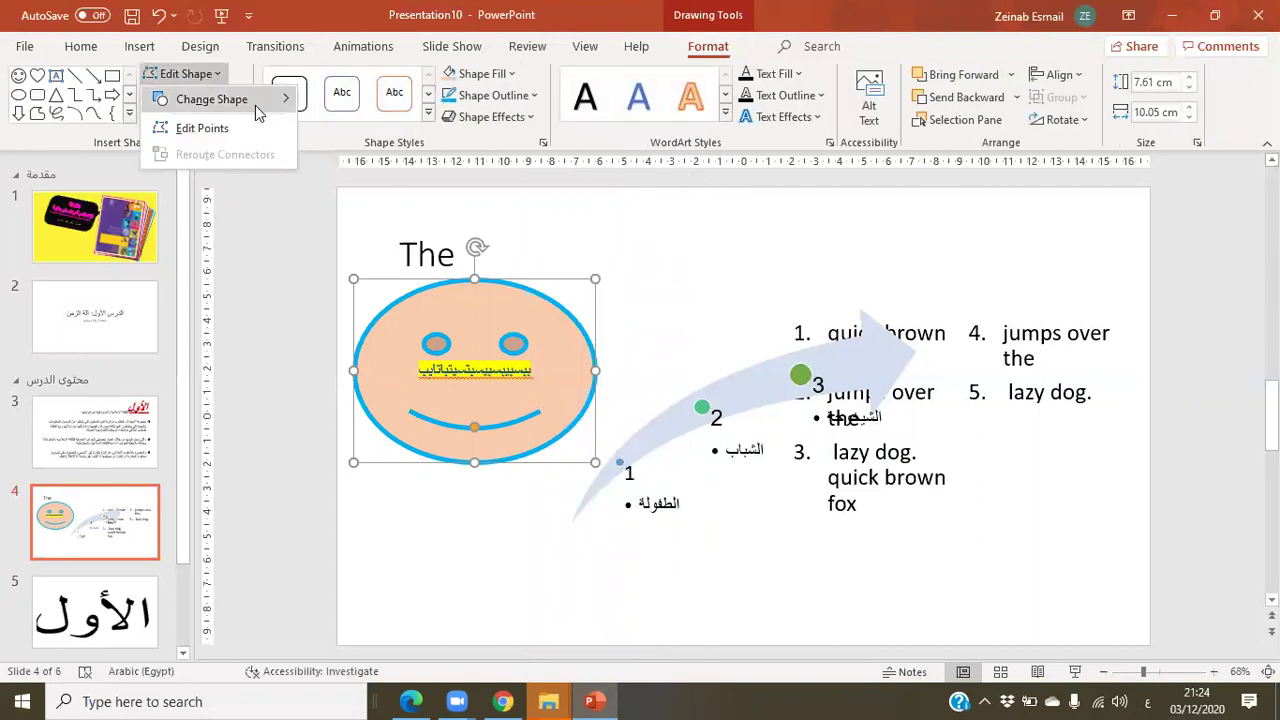
pyautogui.moveTo(258, 106)
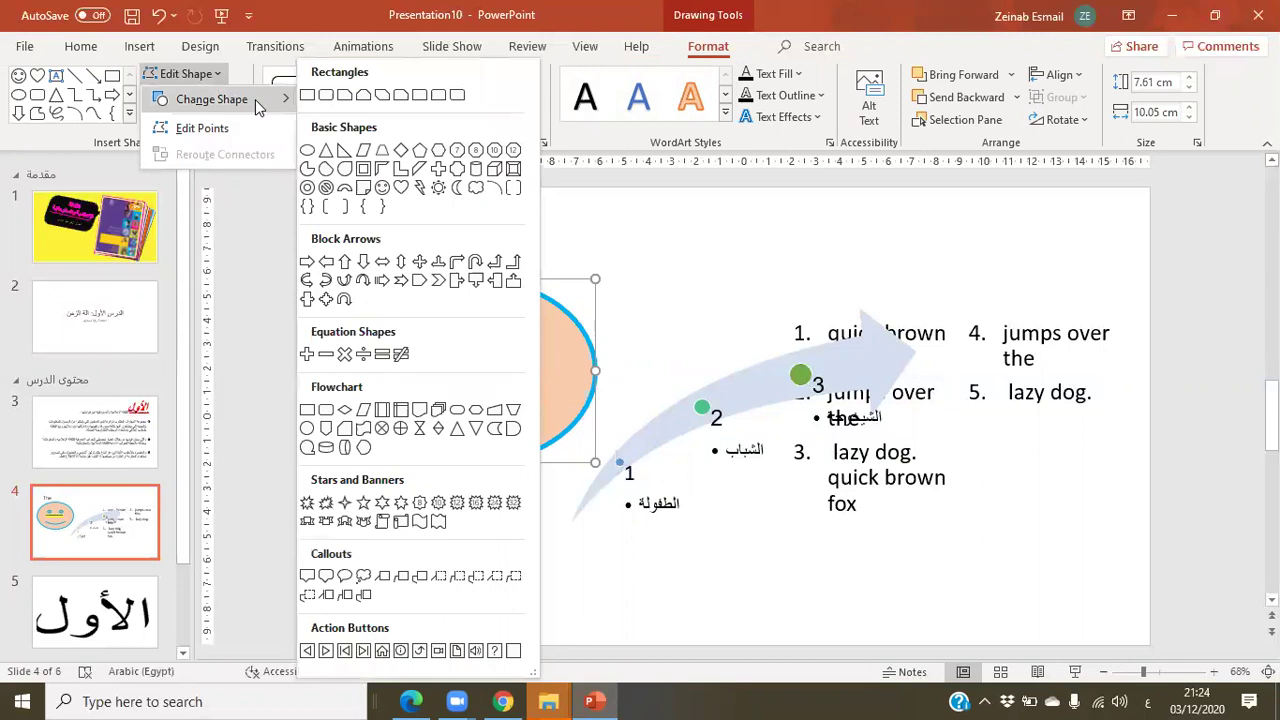
pyautogui.click(405, 187)
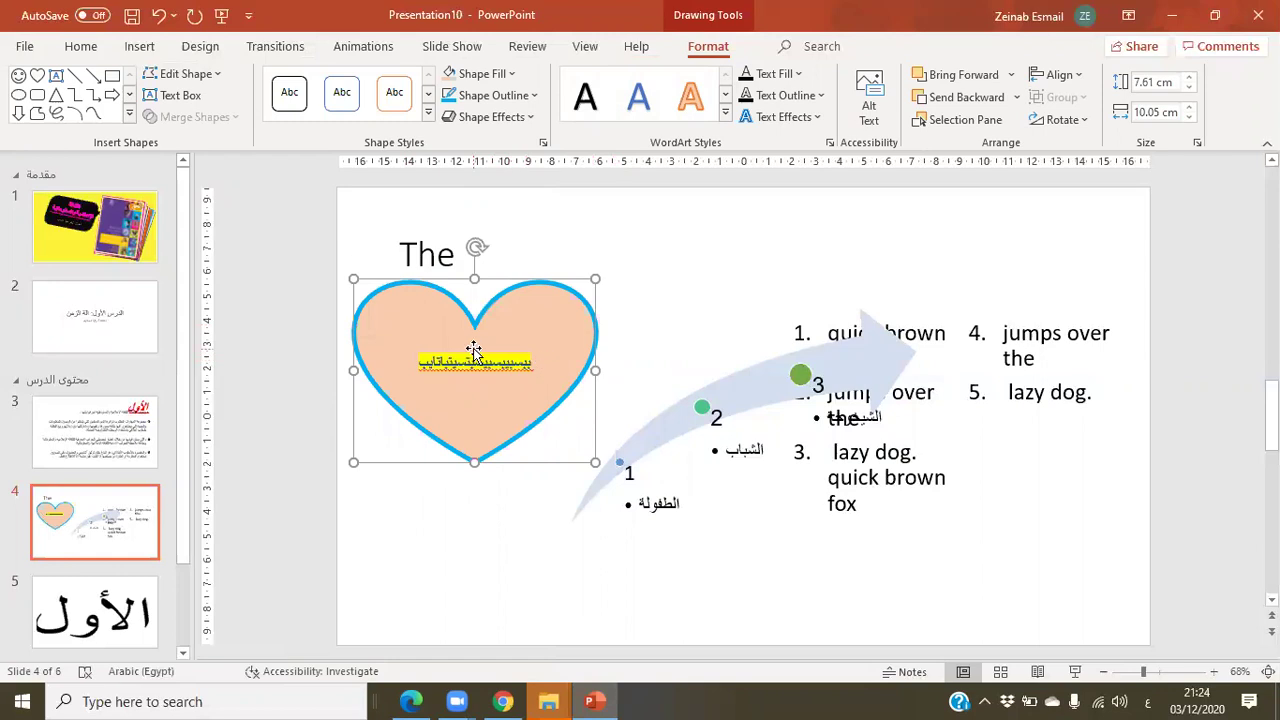
# - Change the heart into a Cloud shape, keeping its peach fill, blue outline and text
pyautogui.click(626, 242)
pyautogui.click(577, 298)
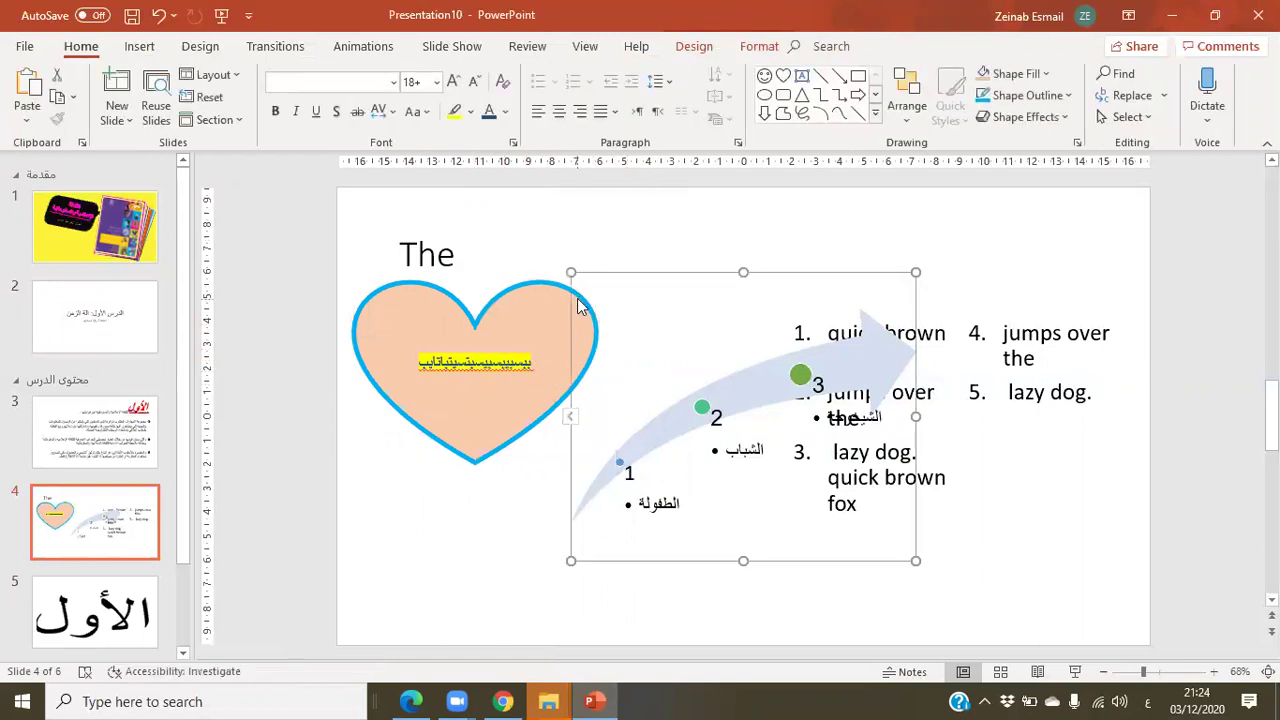
pyautogui.click(554, 284)
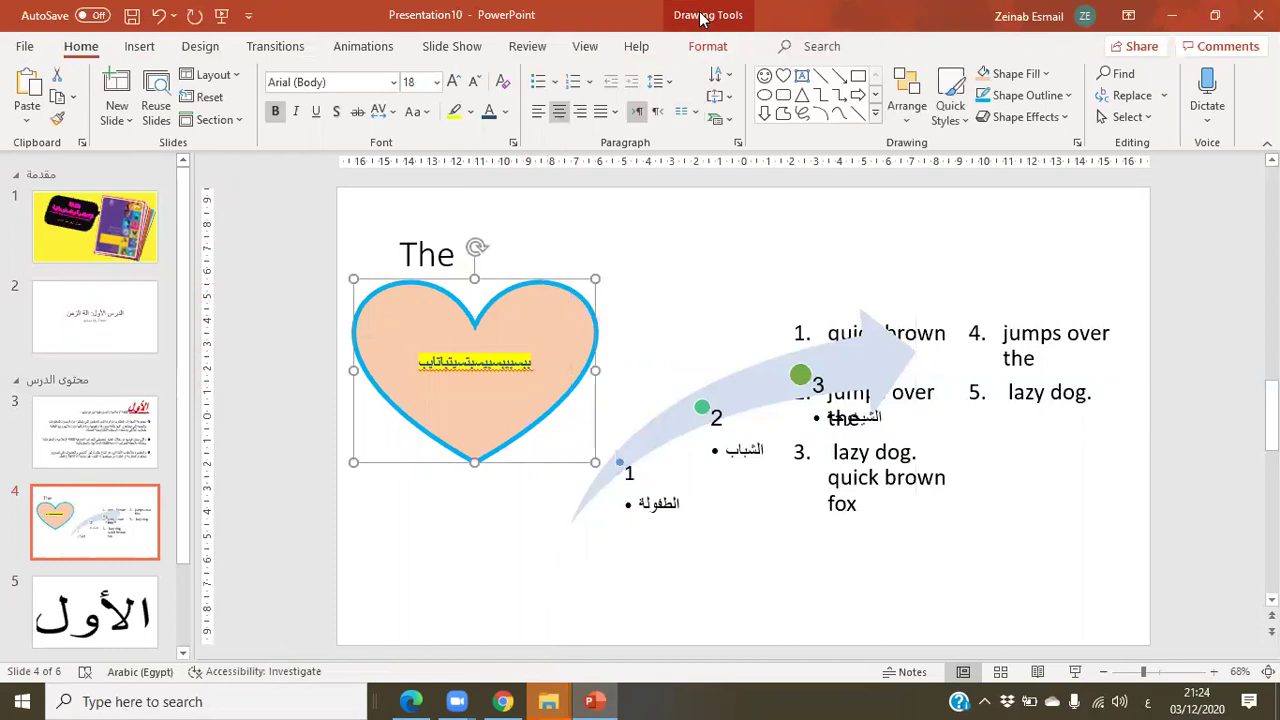
pyautogui.click(715, 48)
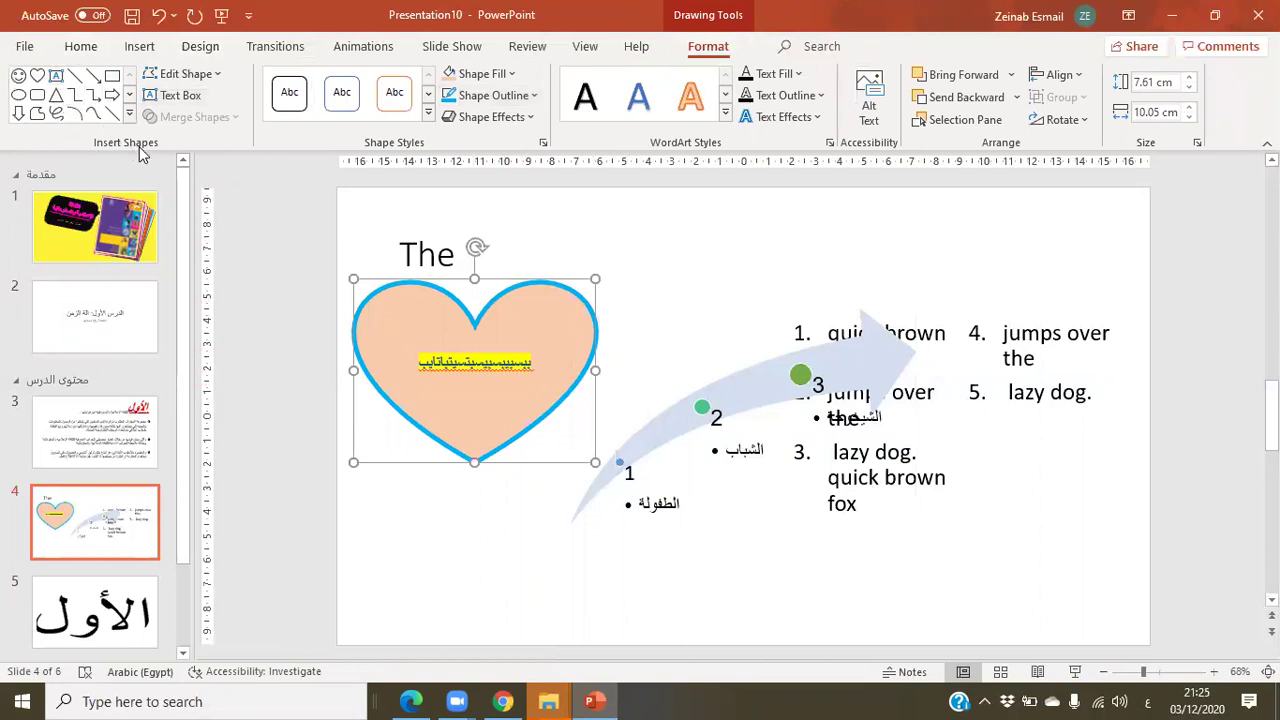
pyautogui.click(219, 74)
pyautogui.moveTo(248, 105)
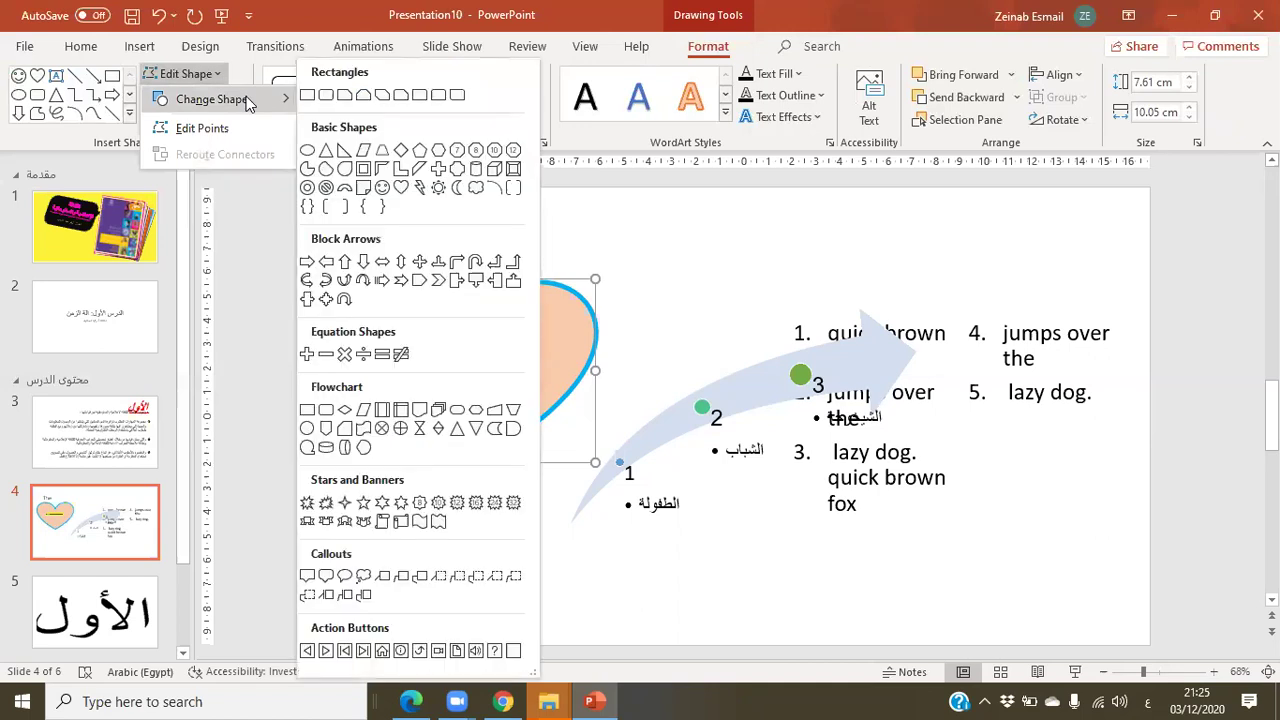
pyautogui.click(476, 187)
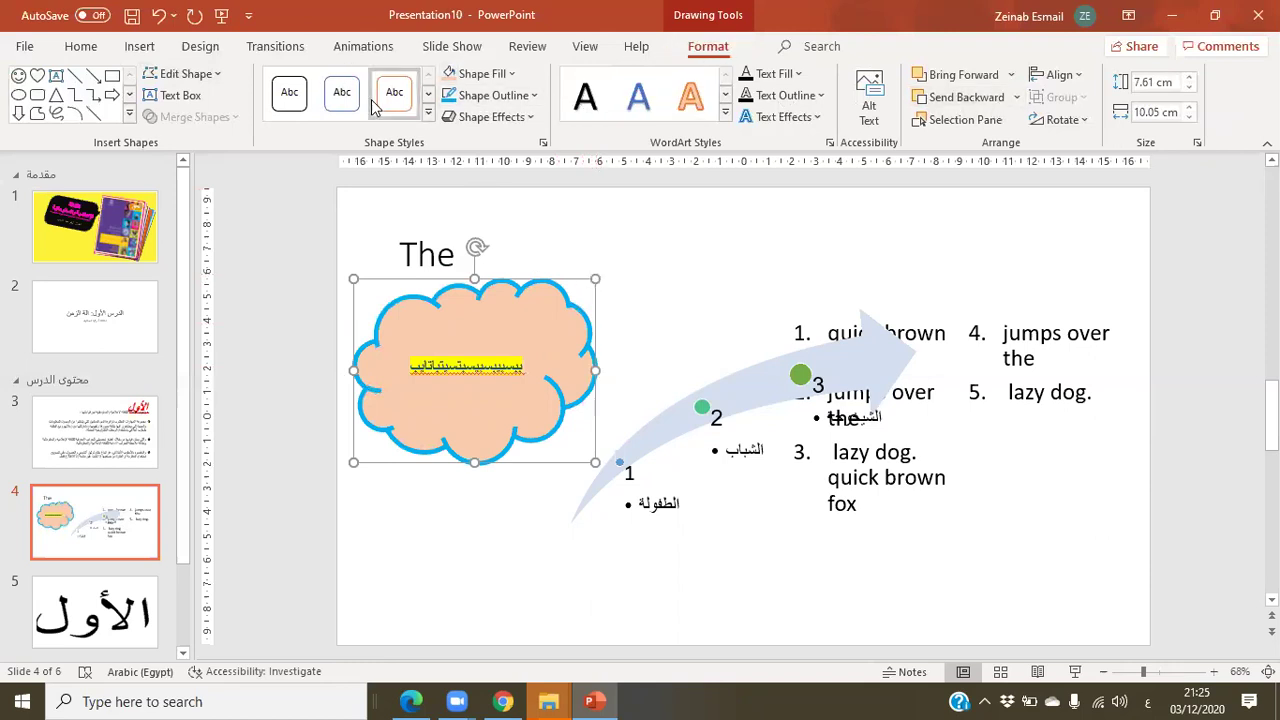
# - Rotate the cloud right and left 90°, flip it vertically and back, then flip horizontally
pyautogui.click(81, 47)
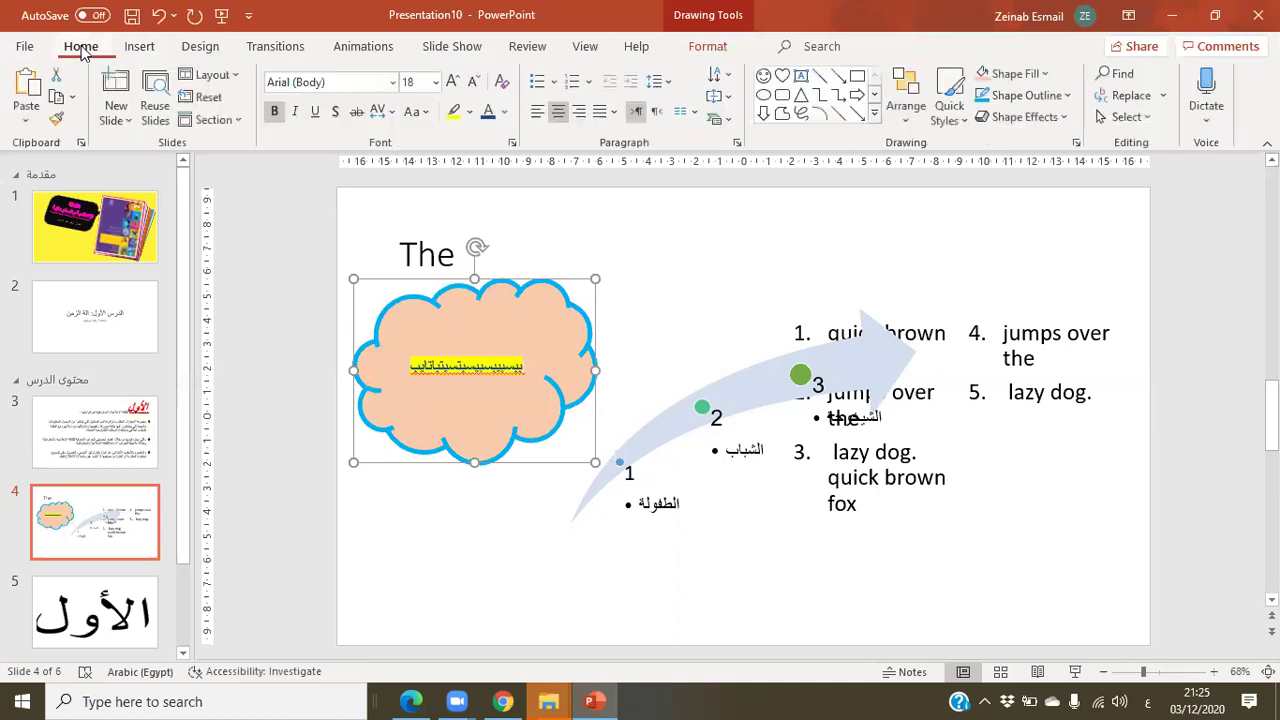
pyautogui.click(904, 128)
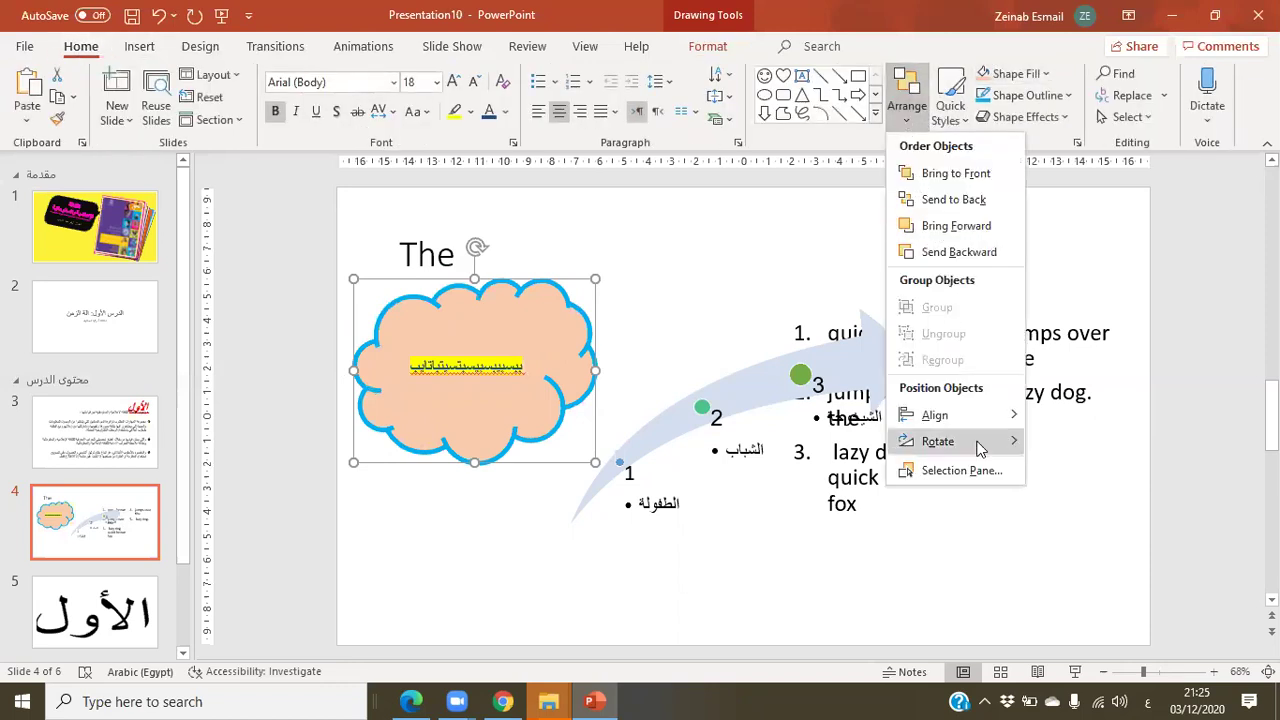
pyautogui.moveTo(950, 446)
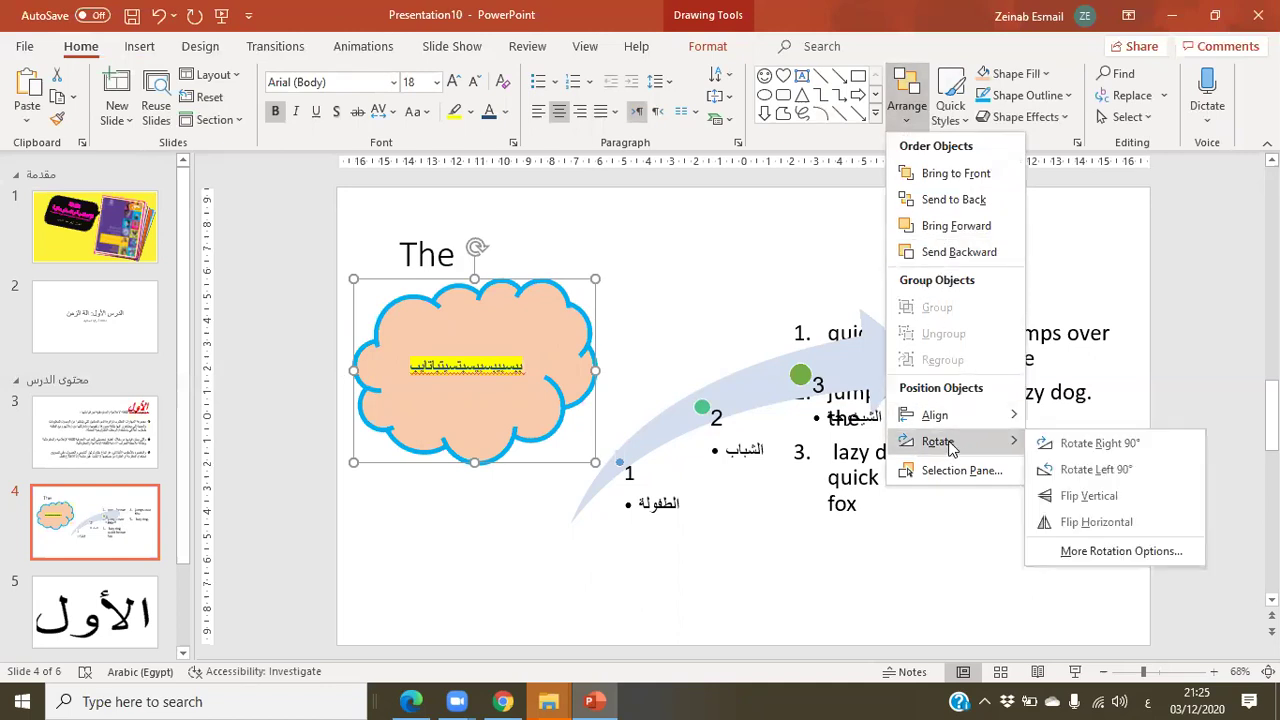
pyautogui.click(1085, 469)
pyautogui.doubleClick(1115, 445)
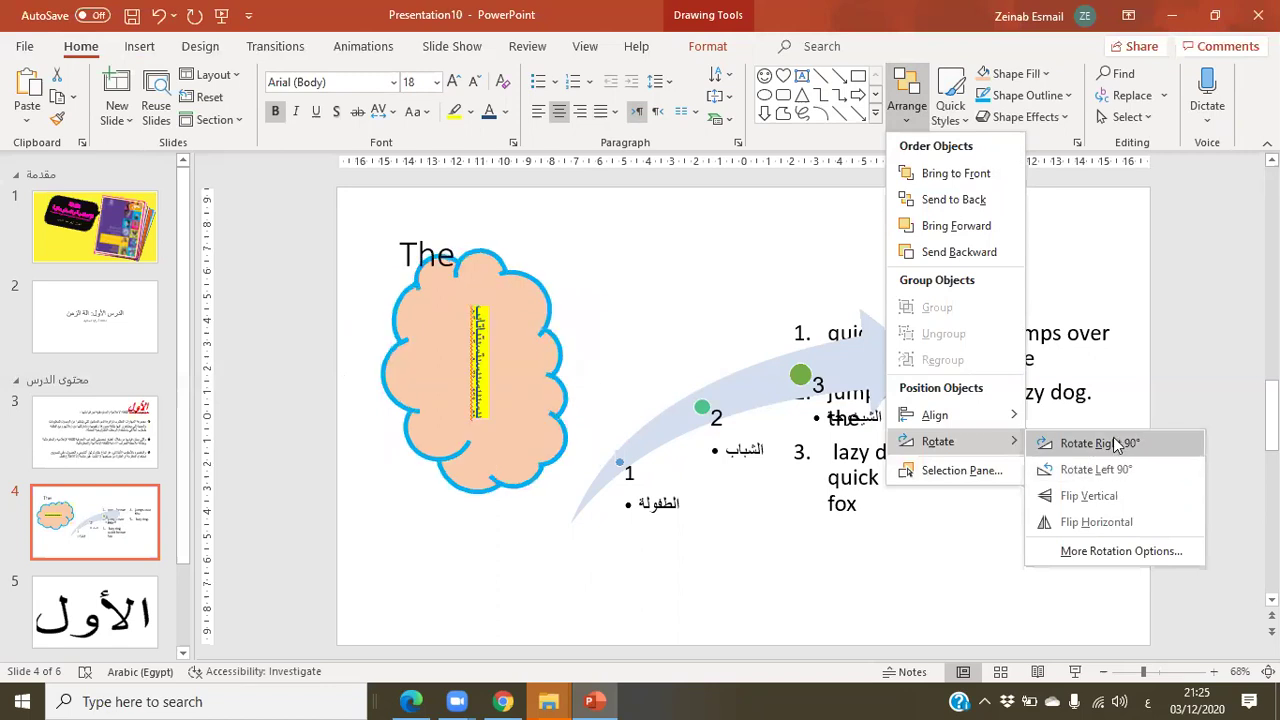
pyautogui.click(1115, 470)
pyautogui.click(1113, 480)
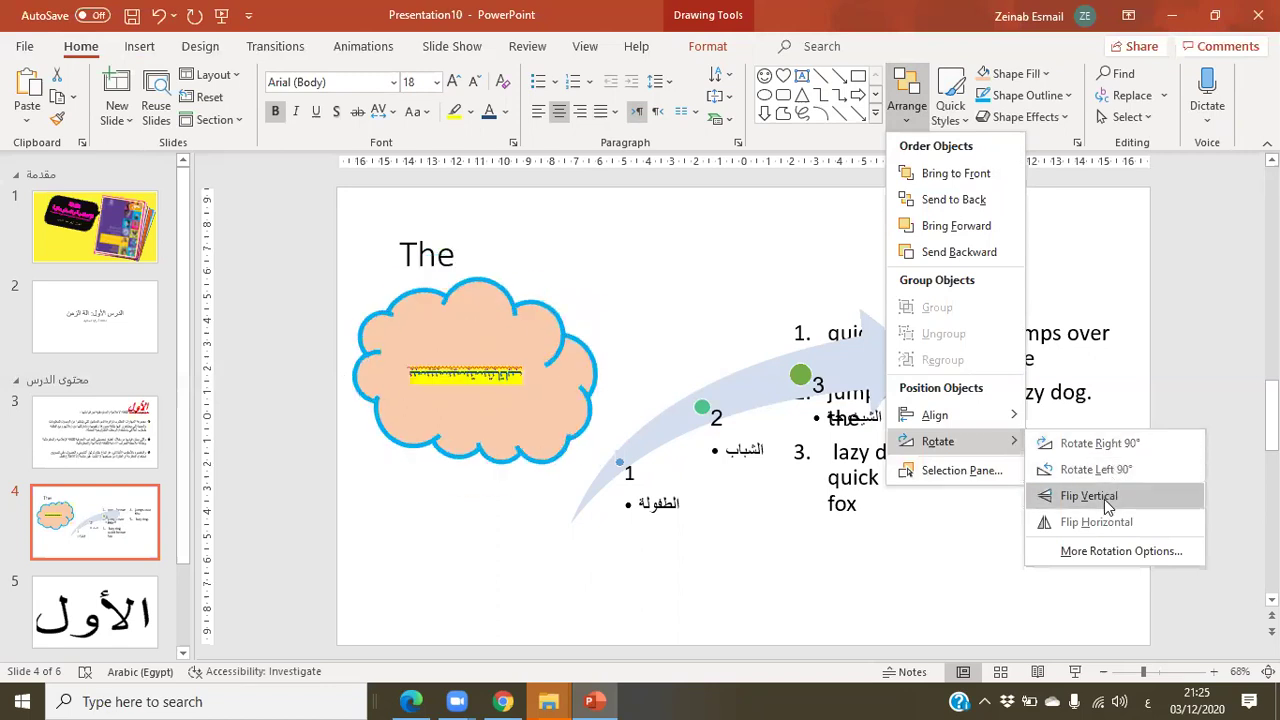
pyautogui.click(1104, 513)
pyautogui.click(1104, 506)
pyautogui.click(1098, 521)
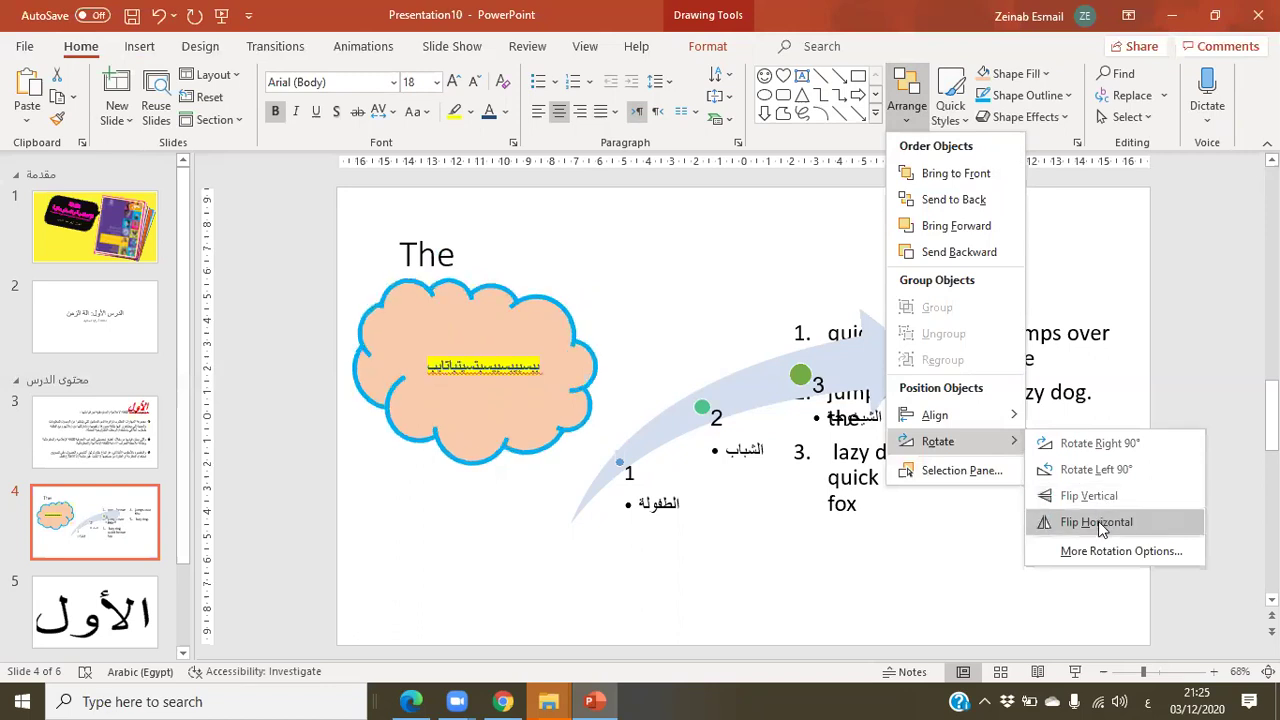
pyautogui.click(1098, 521)
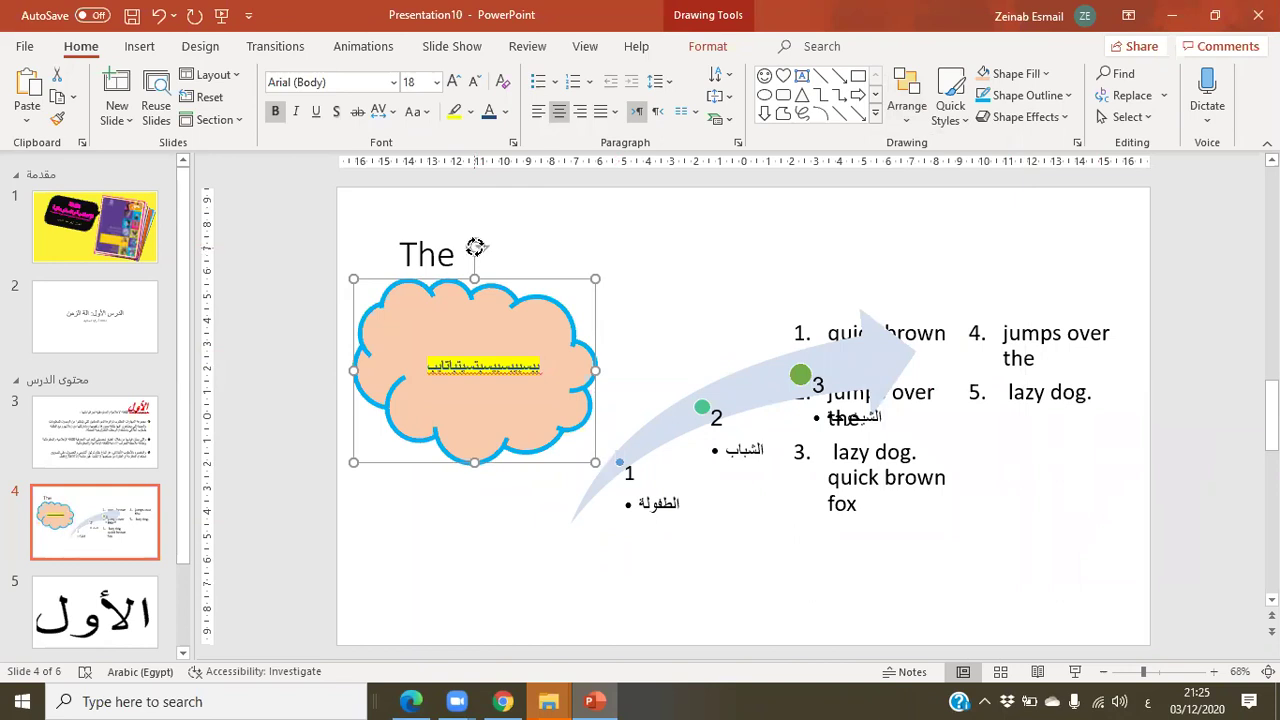
# - Tilt the peach cloud diagonally, nudging it up and to the right
pyautogui.moveTo(475, 247); pyautogui.dragTo(509, 273)
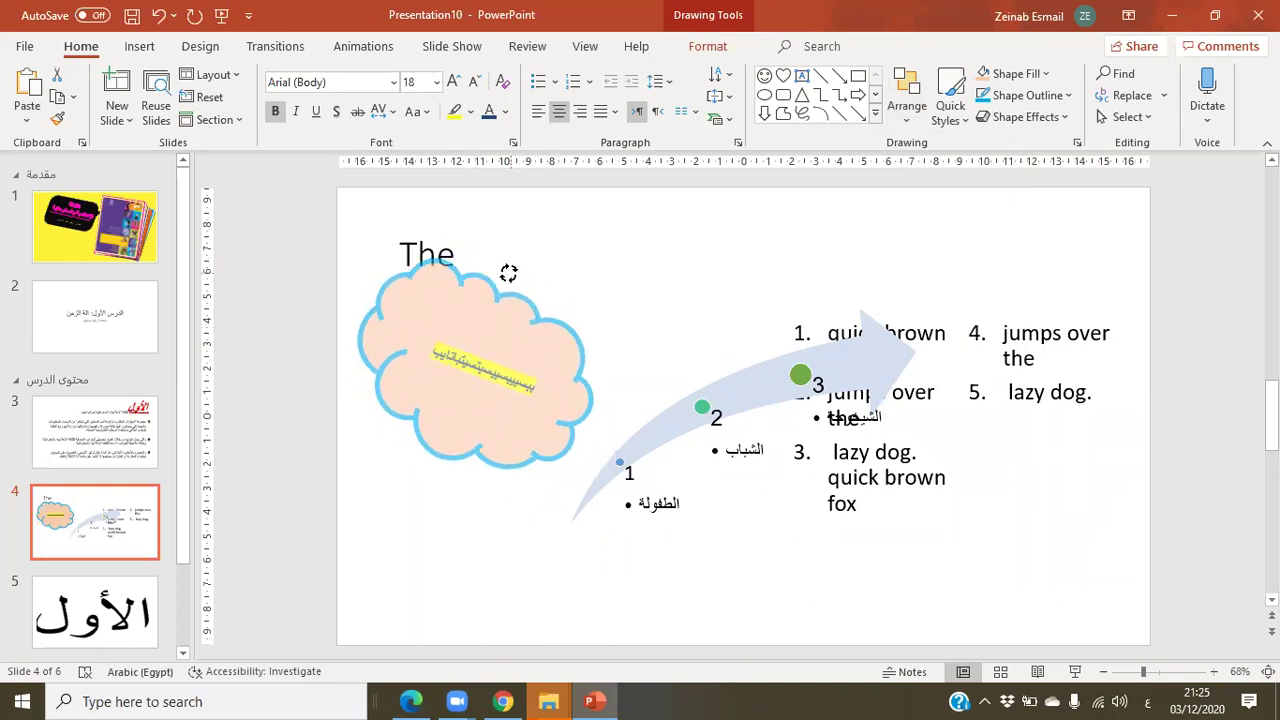
pyautogui.moveTo(509, 273); pyautogui.dragTo(530, 258)
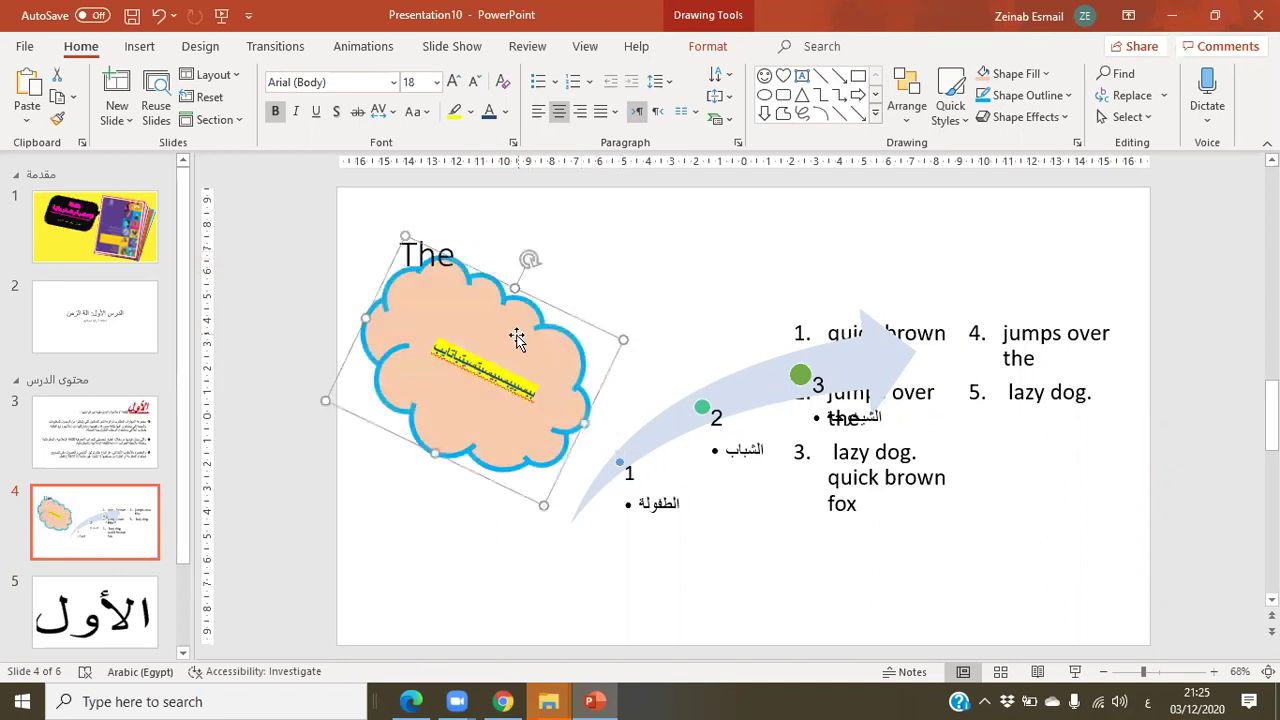
pyautogui.moveTo(517, 339)
pyautogui.mouseDown()
pyautogui.moveTo(730, 275)
pyautogui.moveTo(535, 305)
pyautogui.mouseUp()
pyautogui.moveTo(630, 215); pyautogui.dragTo(499, 242)
# - Move the cloud to the top-left over 'The', shrink it slightly, and reselect it
pyautogui.moveTo(565, 305); pyautogui.dragTo(450, 269)
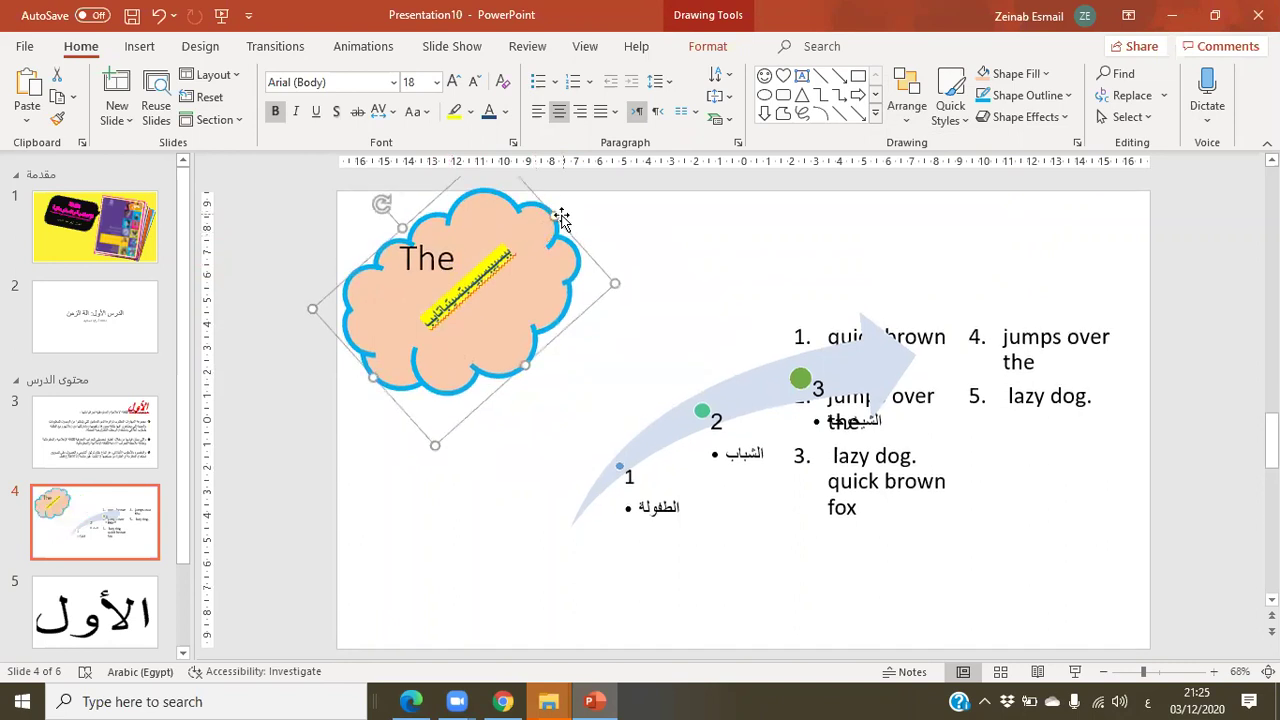
pyautogui.moveTo(545, 232); pyautogui.dragTo(523, 256)
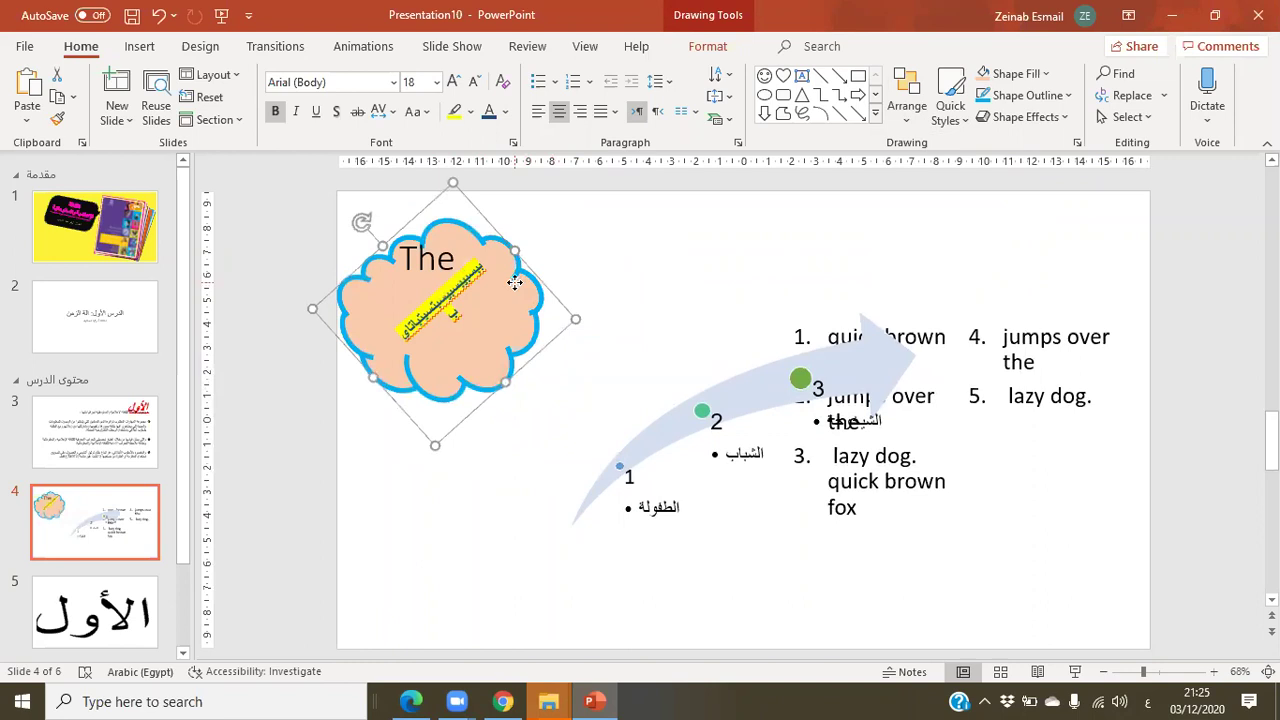
pyautogui.click(455, 302)
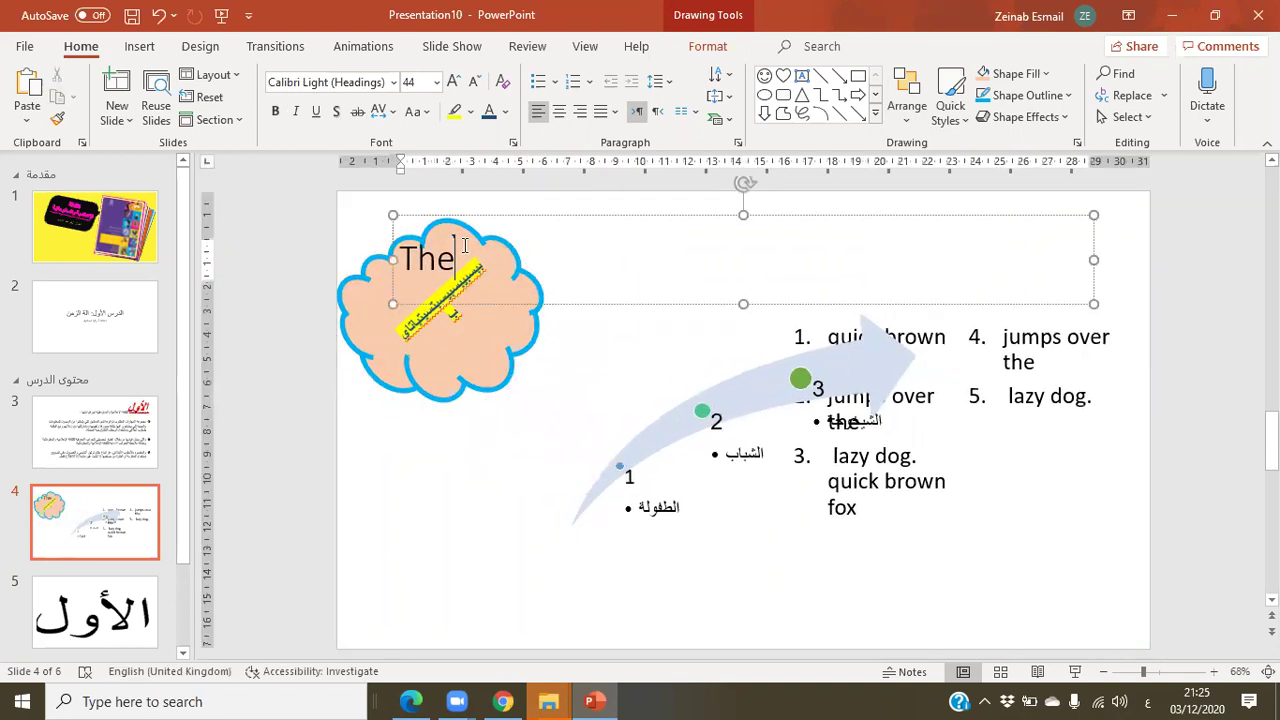
pyautogui.click(457, 335)
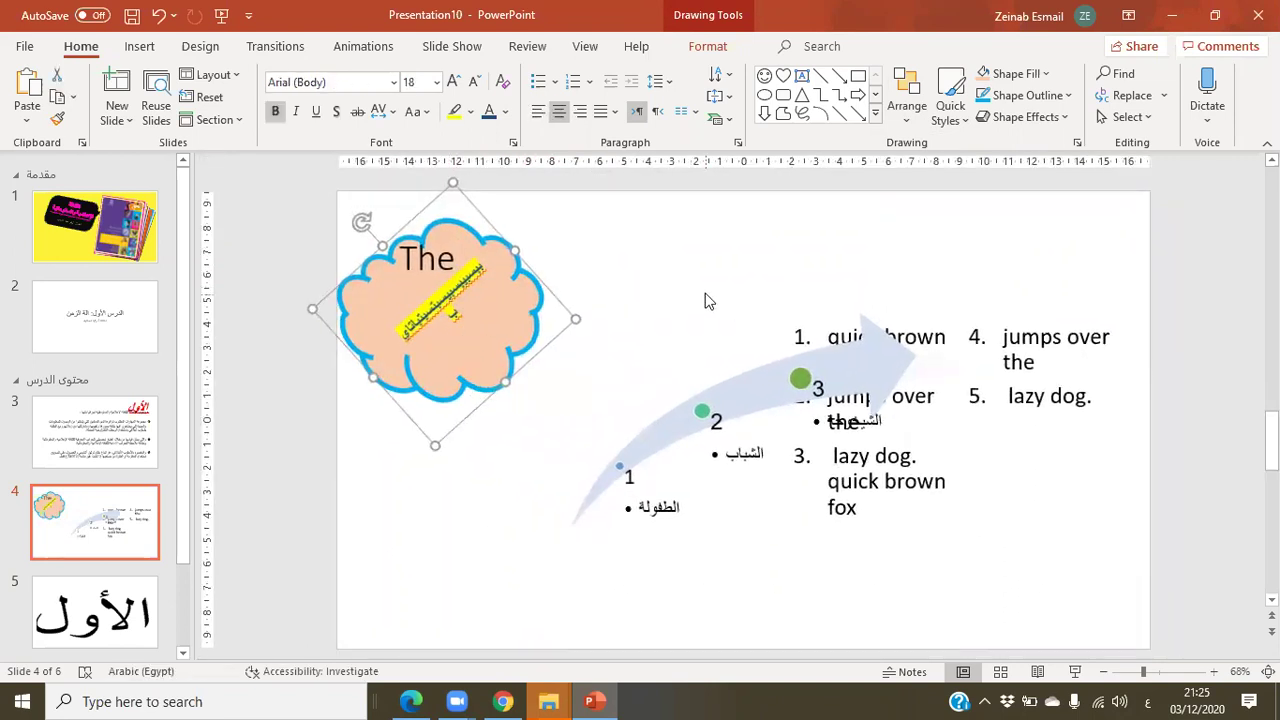
pyautogui.click(514, 406)
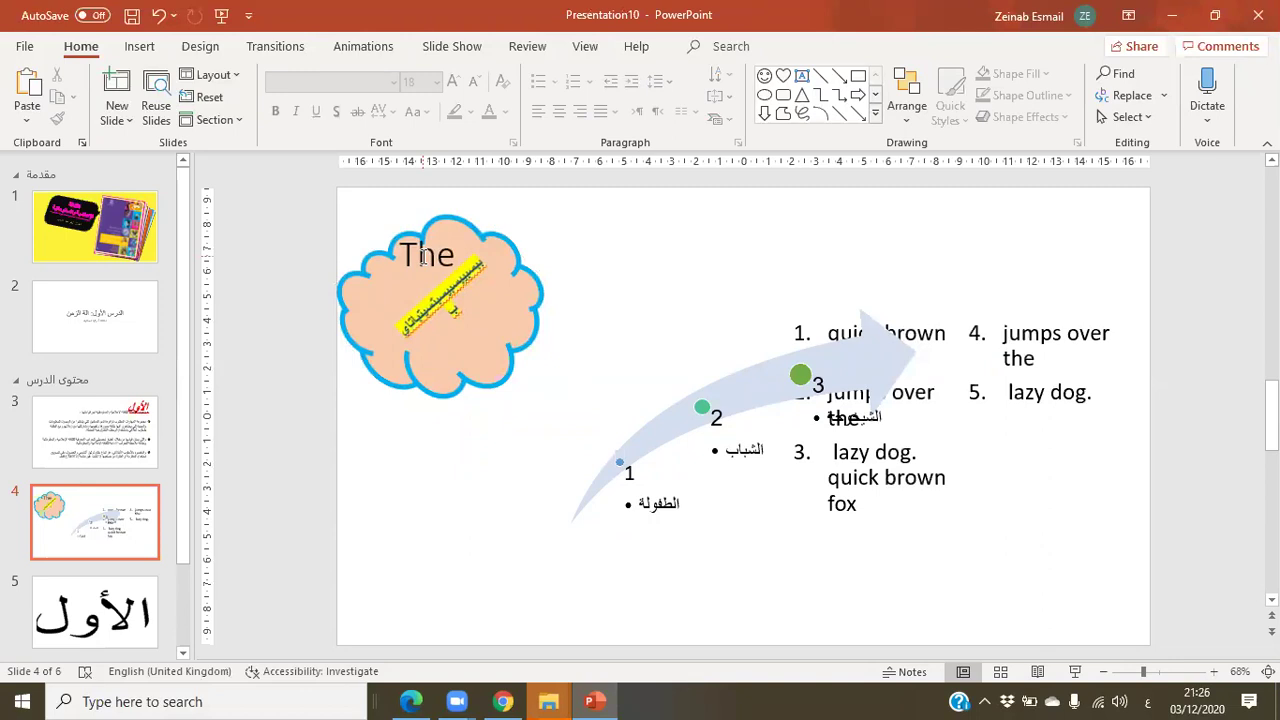
pyautogui.click(530, 292)
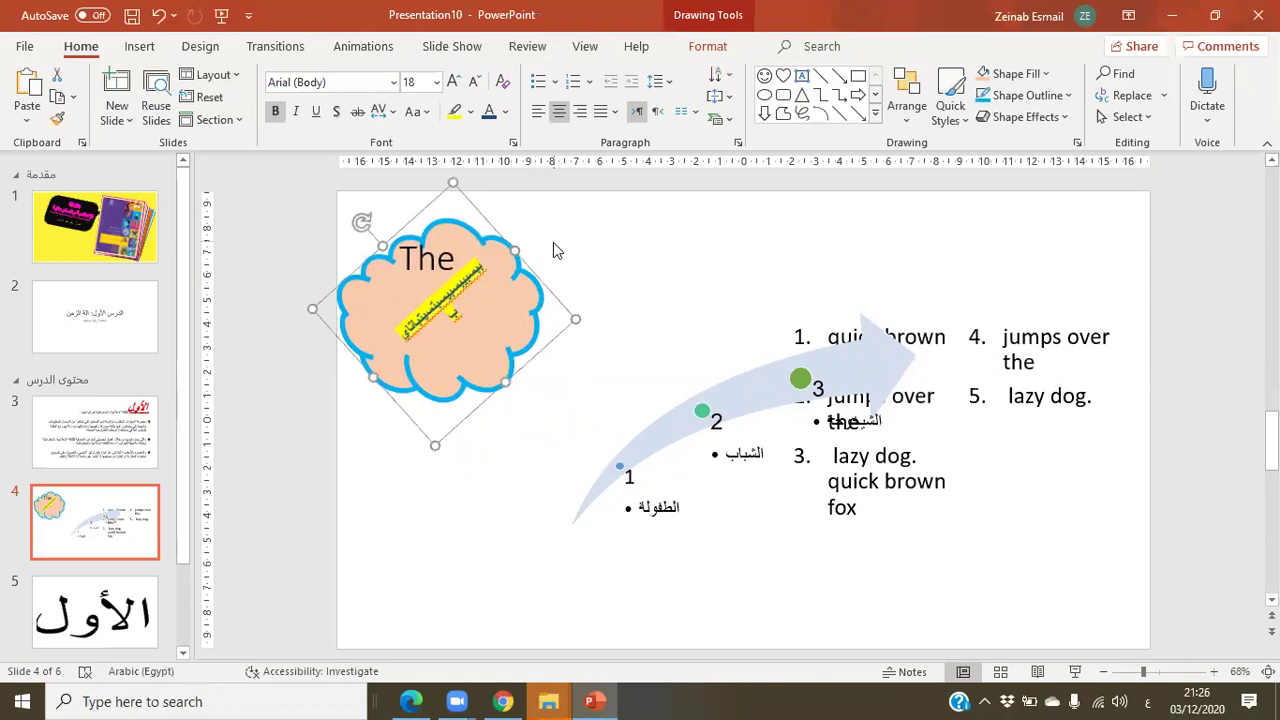
# - Narrow the 'The' title text box by pulling its right edge in
pyautogui.click(553, 242)
pyautogui.click(437, 258)
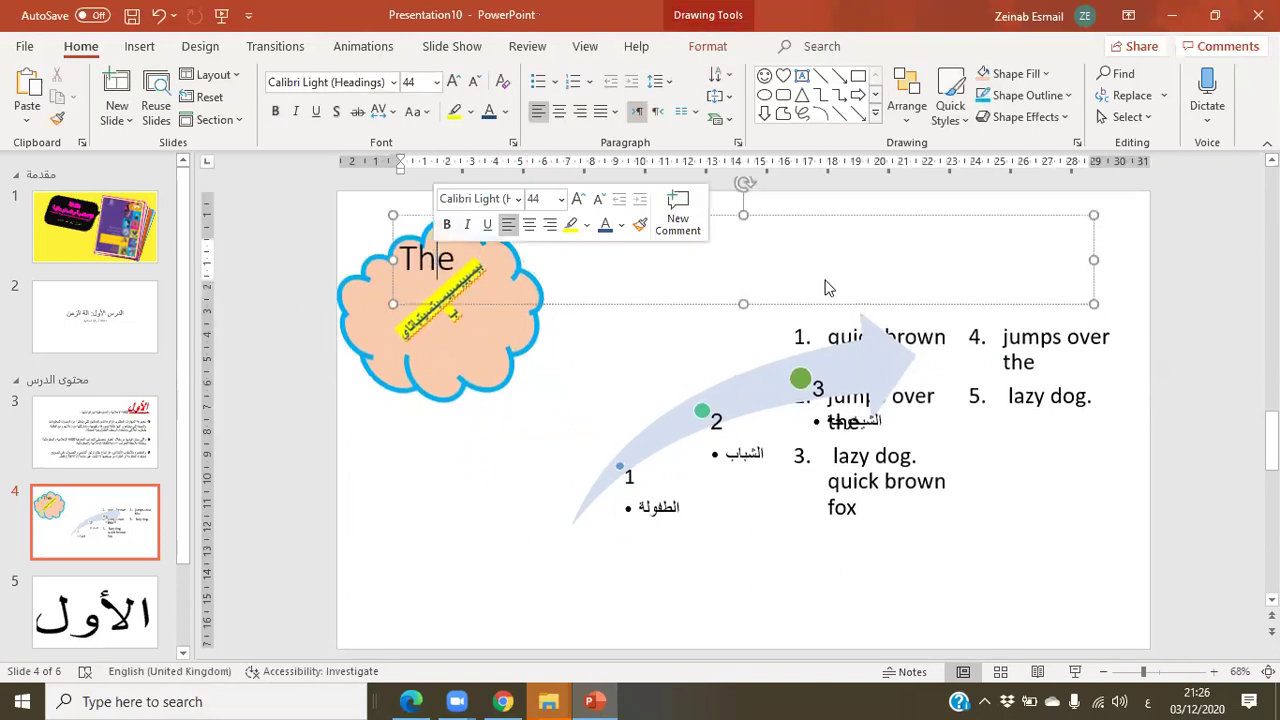
pyautogui.moveTo(1097, 260); pyautogui.dragTo(476, 213)
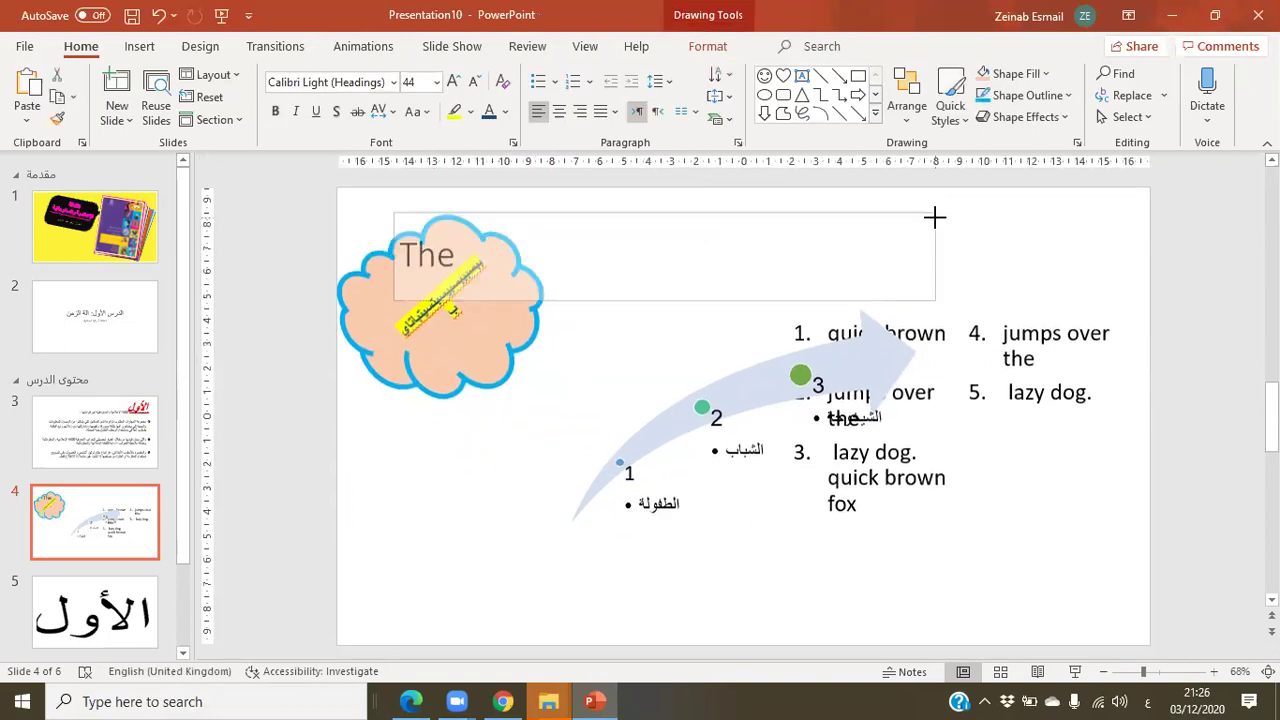
# - Shrink the curved-arrow diagram and move it down-left, clear of the numbered list
pyautogui.click(595, 305)
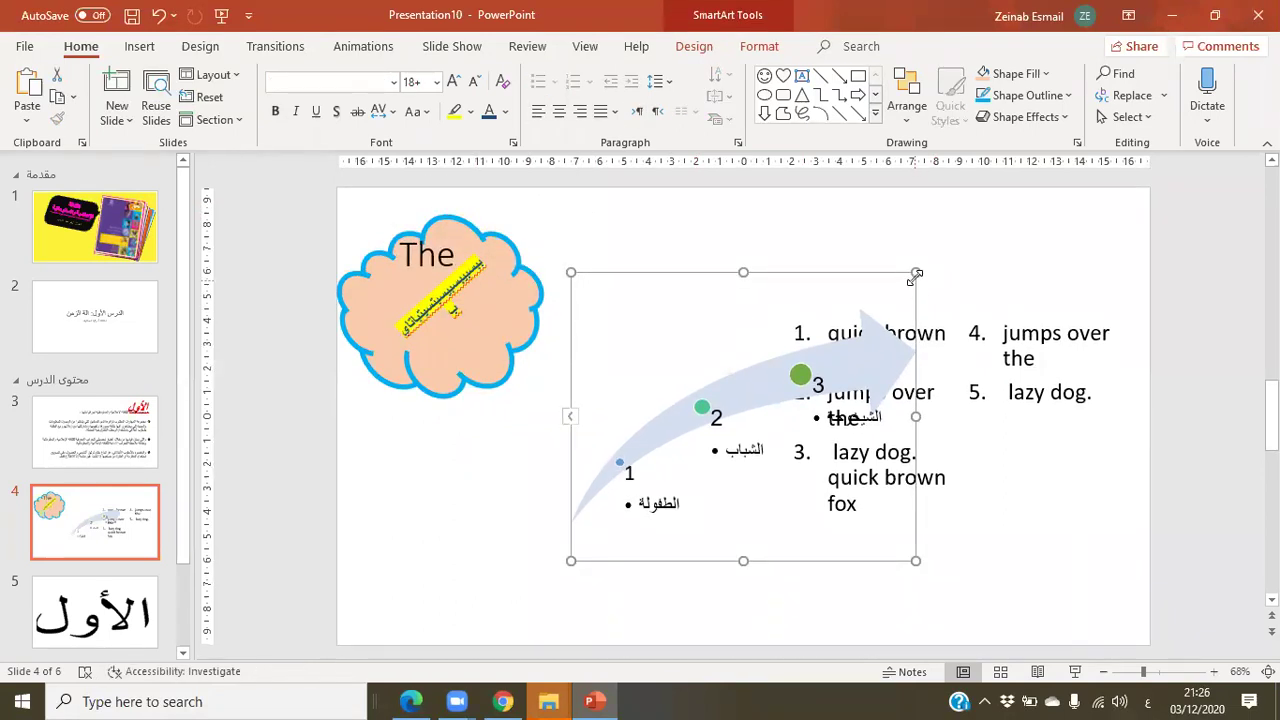
pyautogui.moveTo(914, 274); pyautogui.dragTo(910, 337)
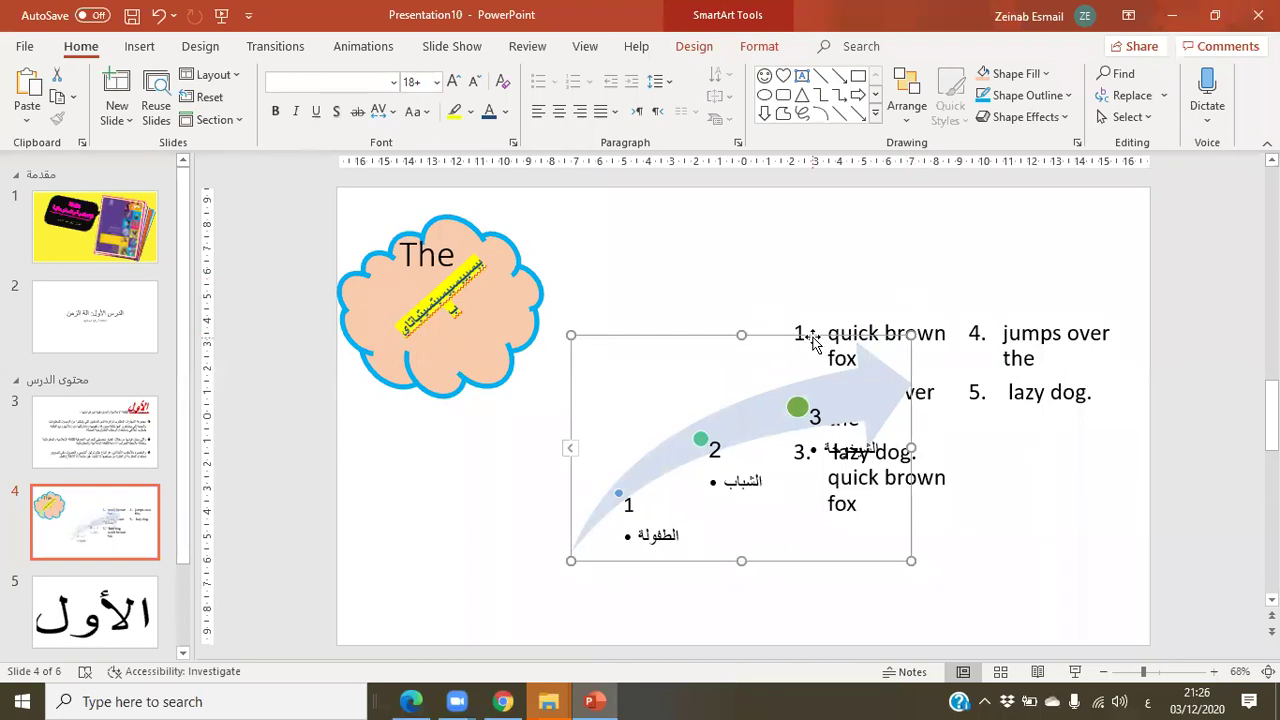
pyautogui.moveTo(812, 335); pyautogui.dragTo(622, 385)
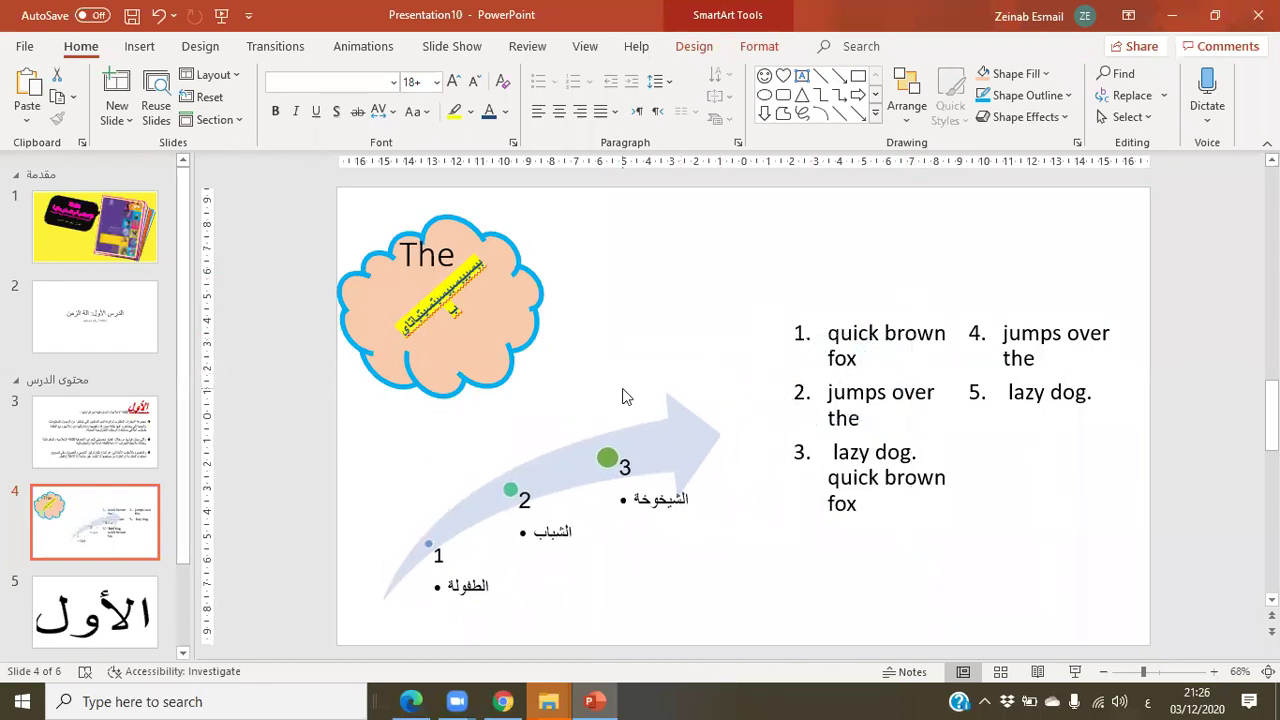
pyautogui.click(936, 316)
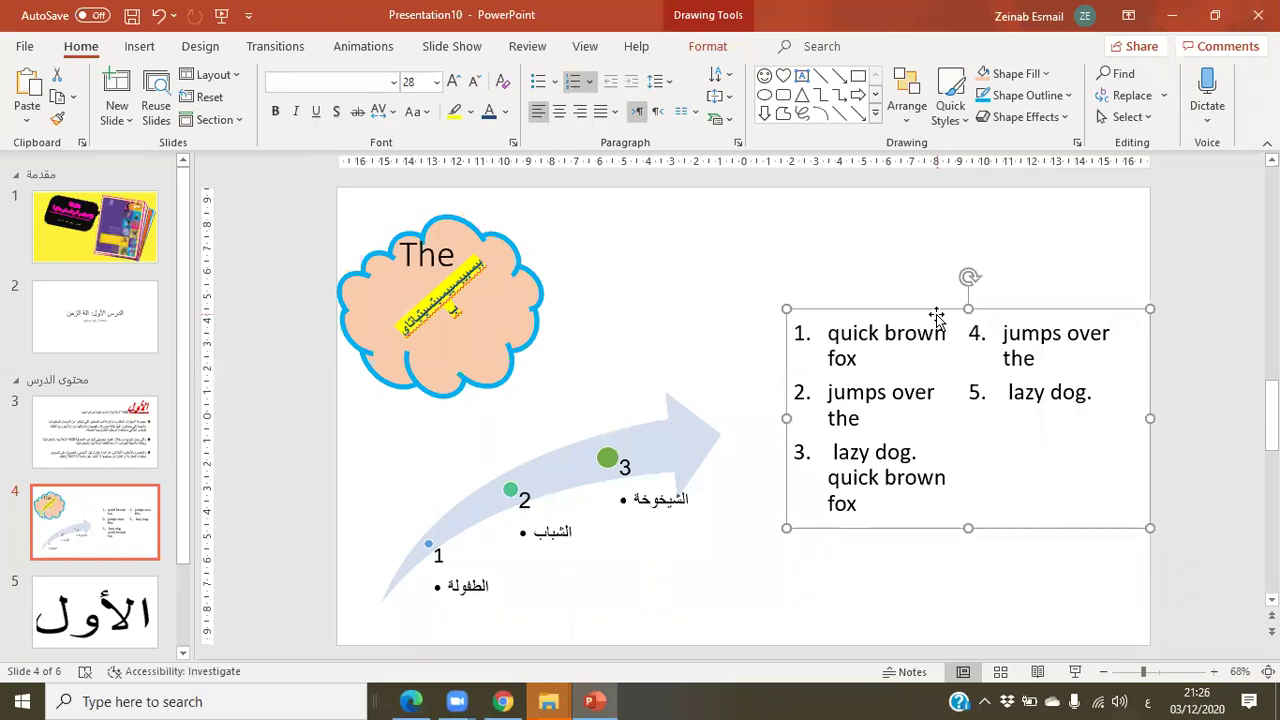
pyautogui.click(754, 247)
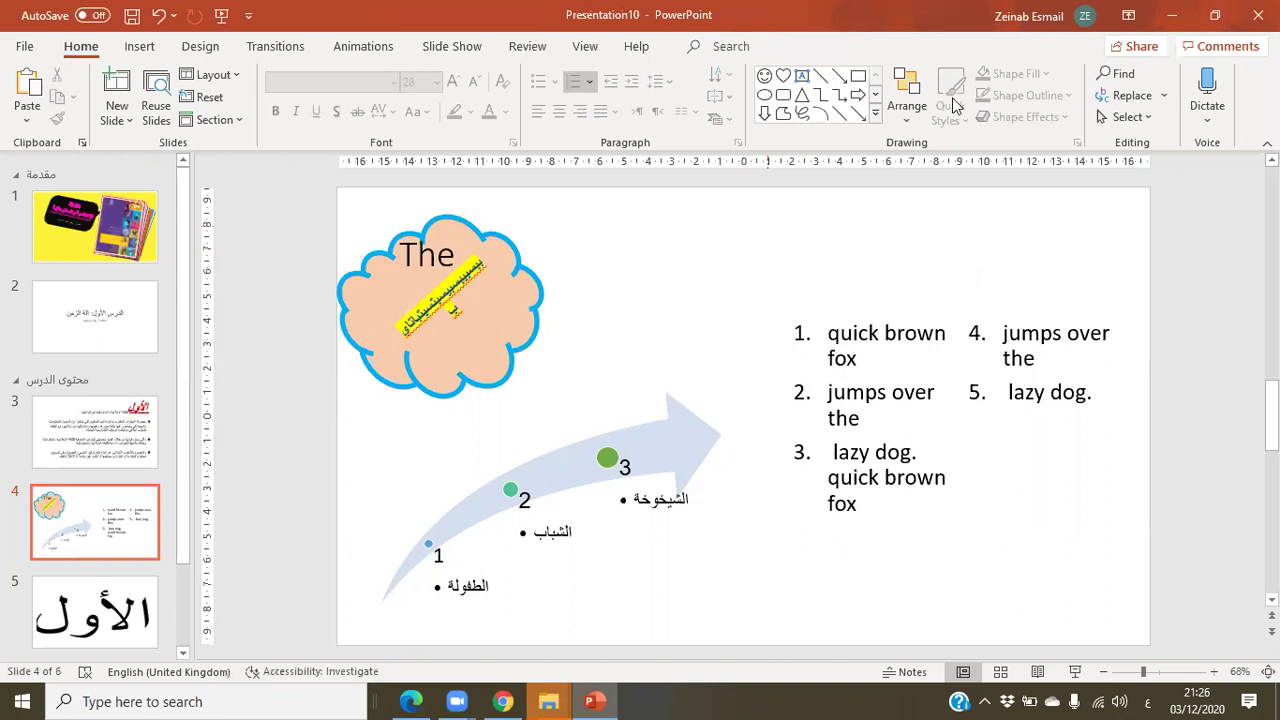
# - Fill the cloud with light blue after first trying dark navy
pyautogui.click(519, 288)
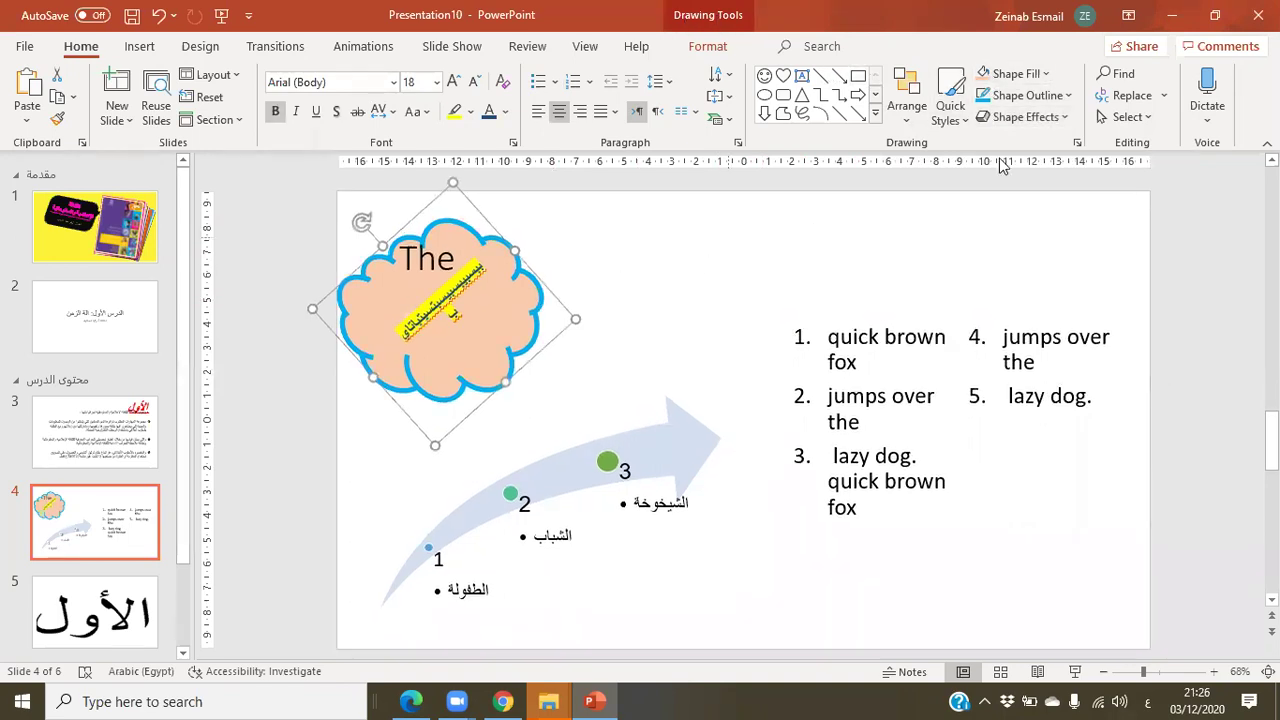
pyautogui.click(1050, 76)
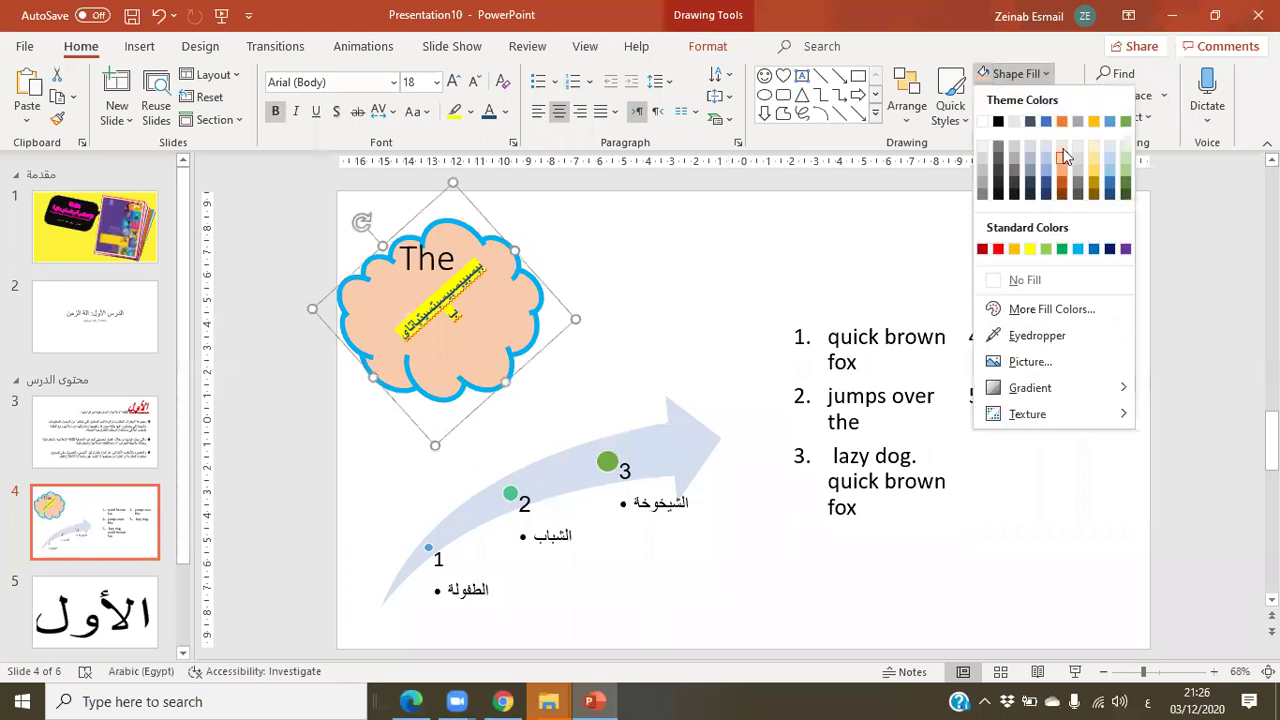
pyautogui.click(1044, 196)
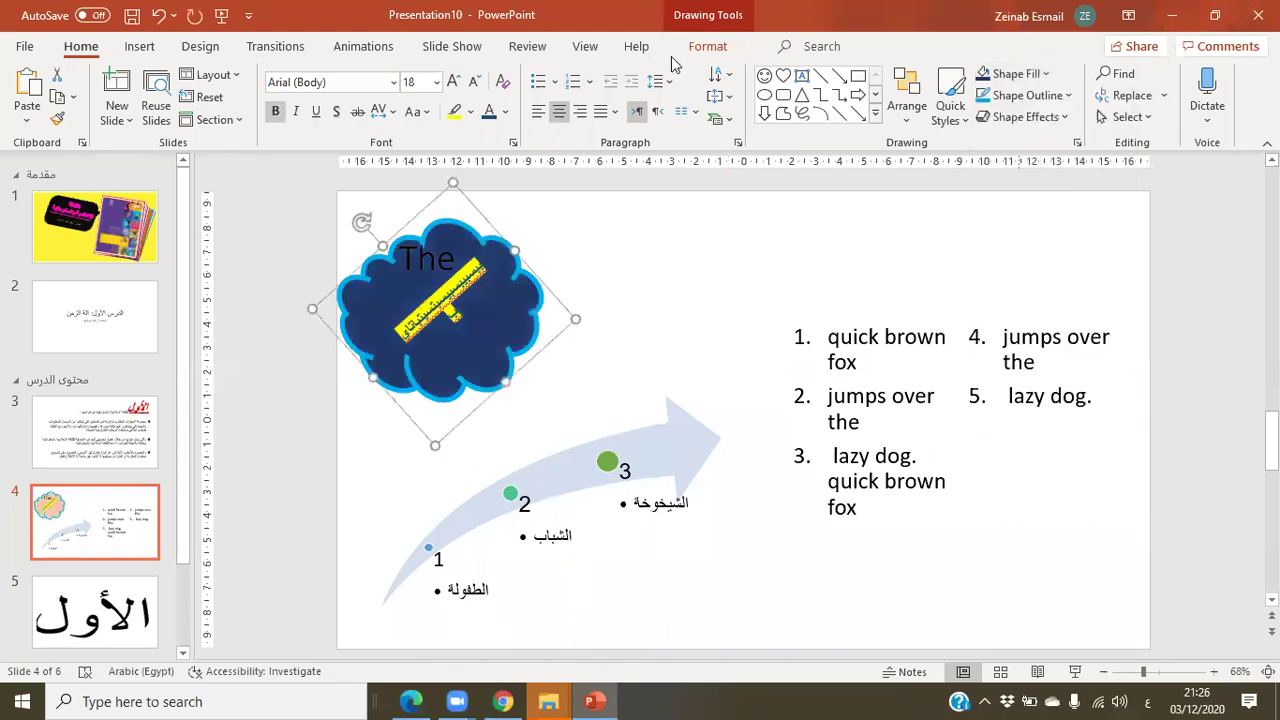
pyautogui.click(717, 47)
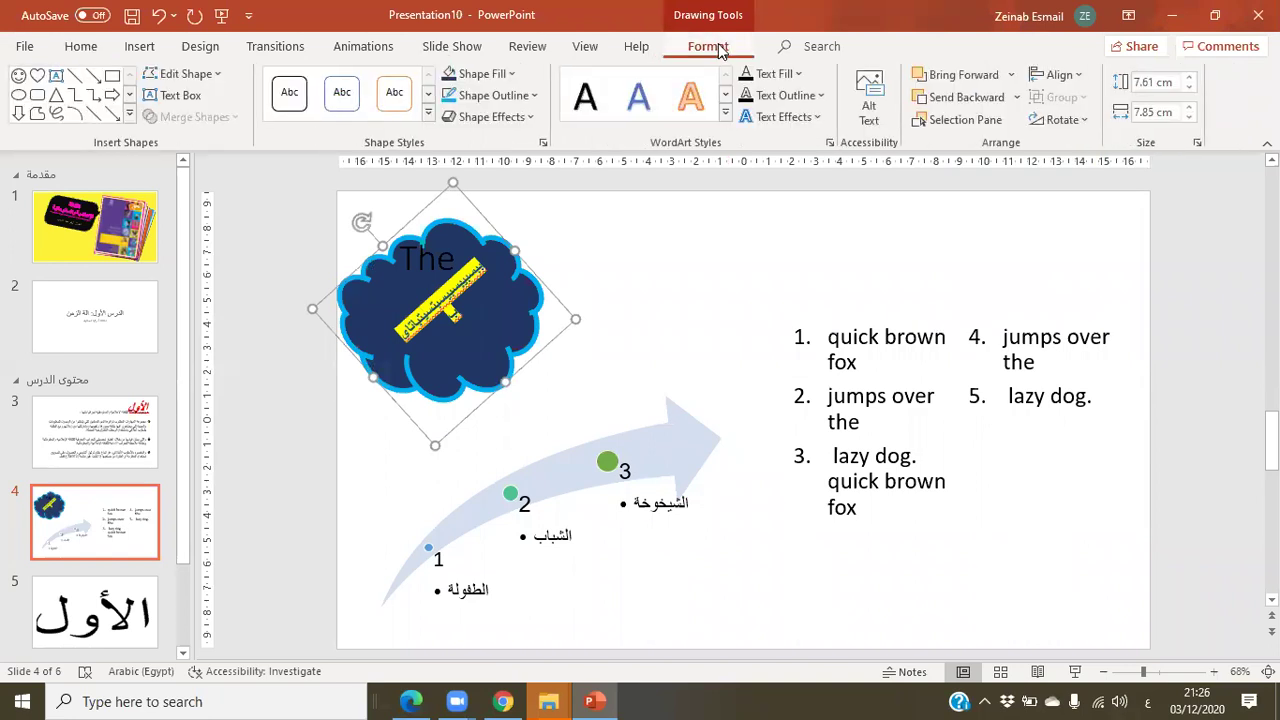
pyautogui.click(81, 47)
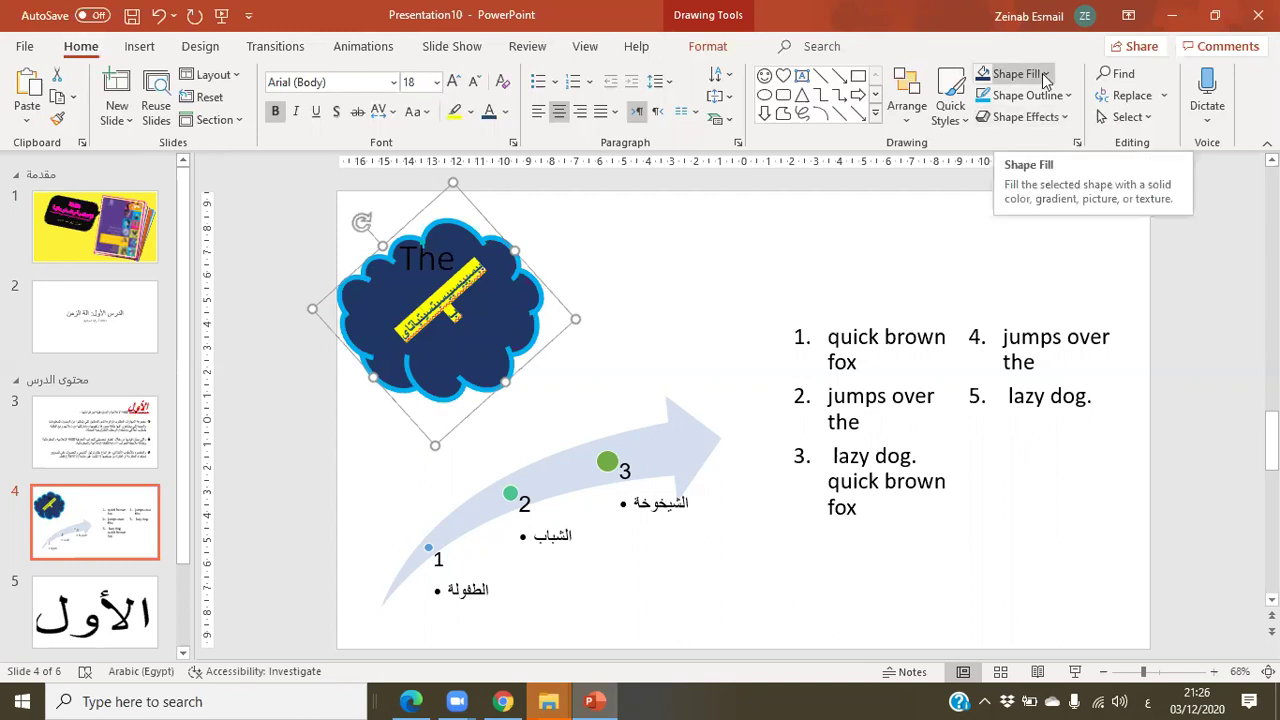
pyautogui.click(1046, 80)
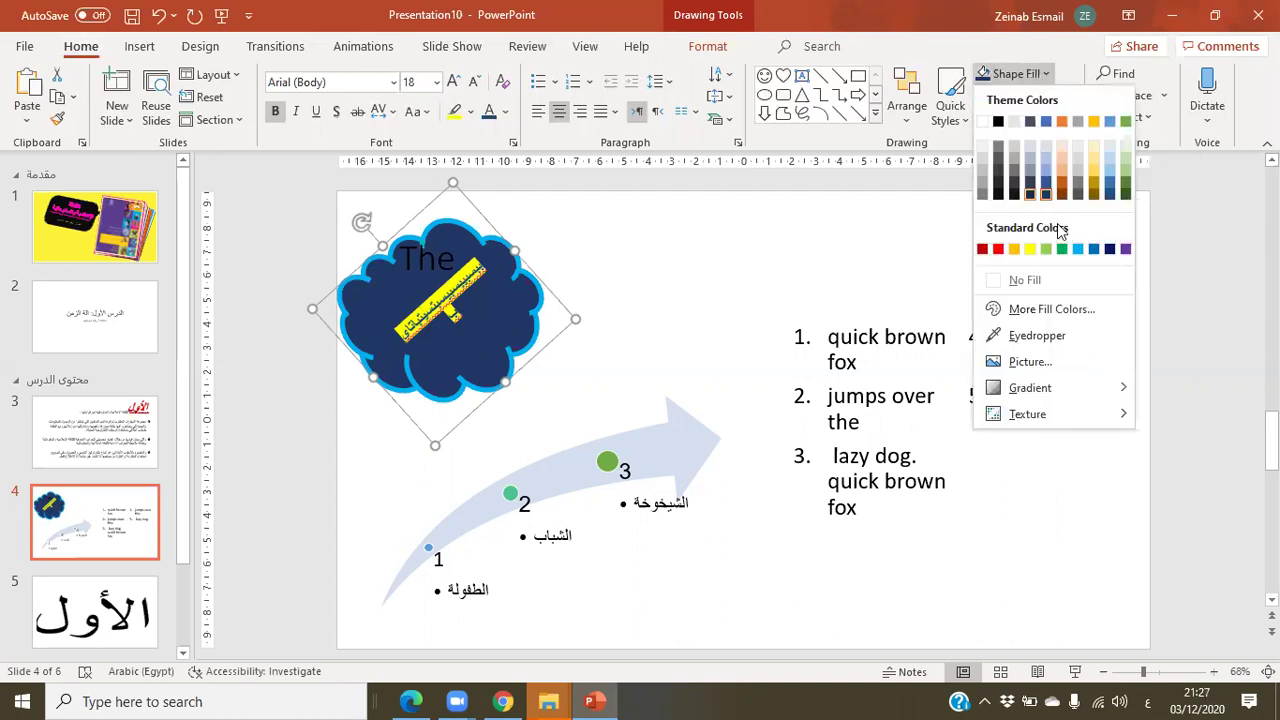
pyautogui.click(1079, 252)
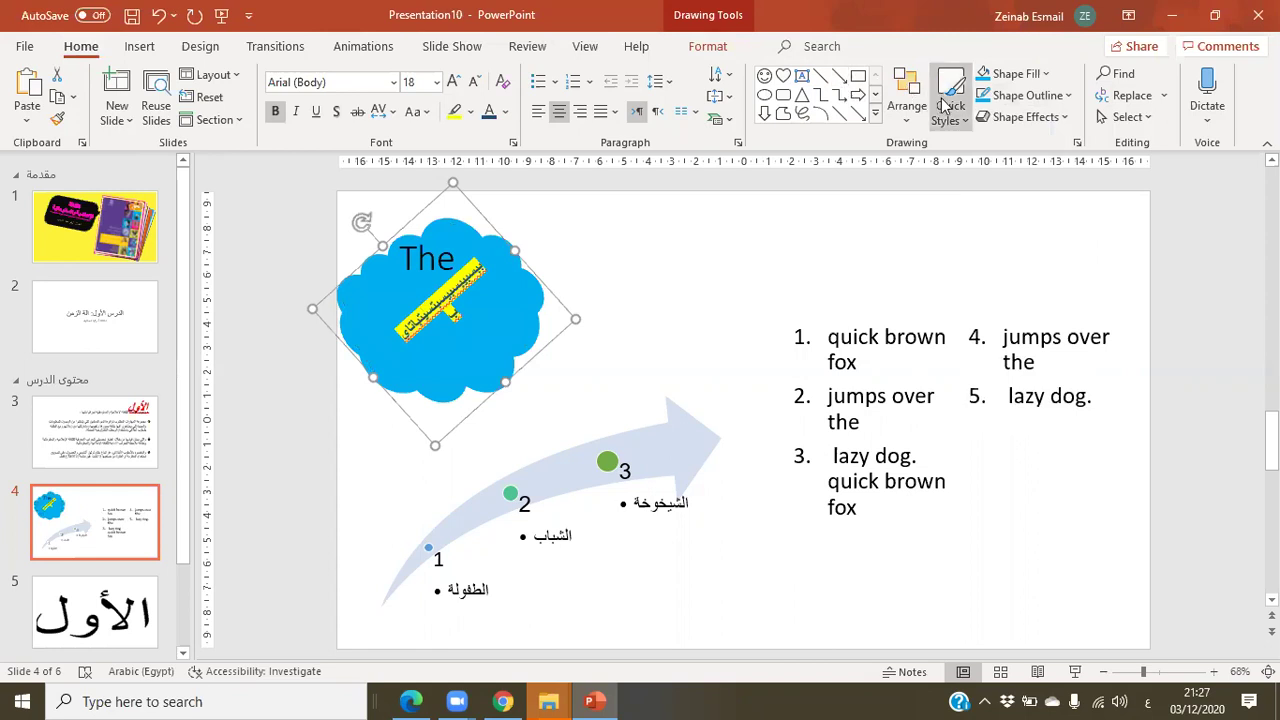
# - Give the cloud a Round Dot dashed outline
pyautogui.click(1064, 97)
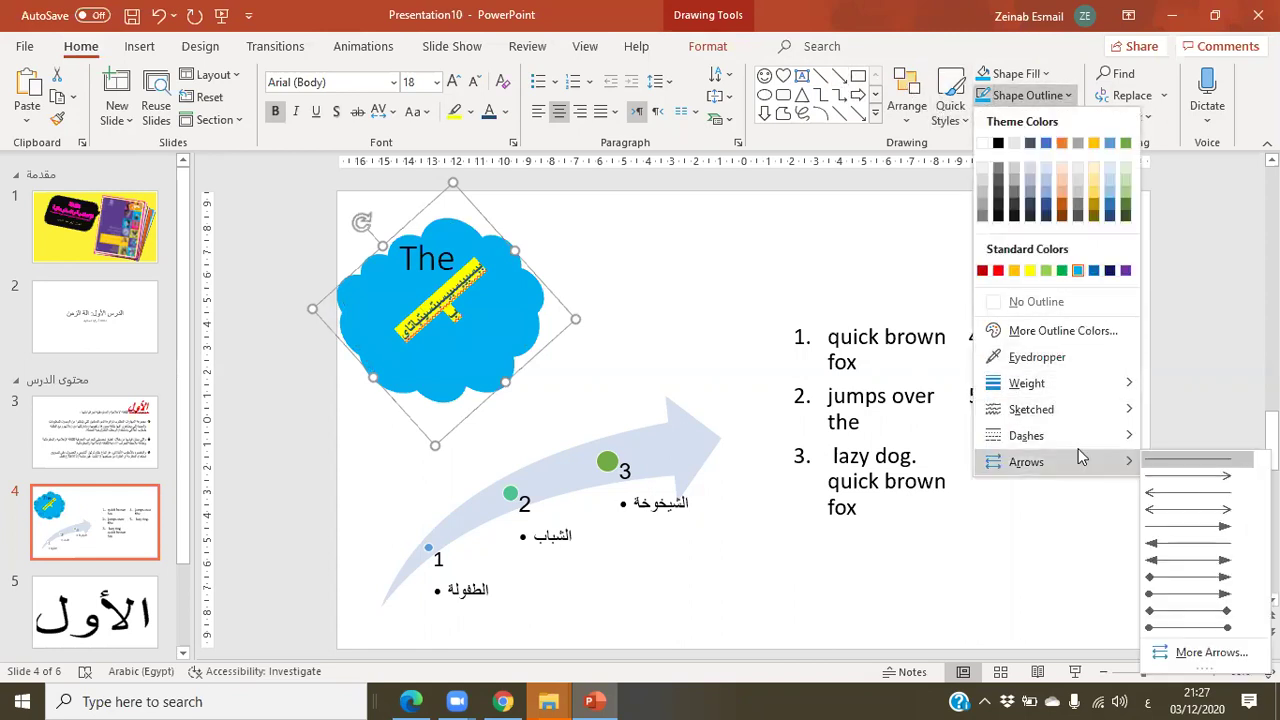
pyautogui.moveTo(1075, 437)
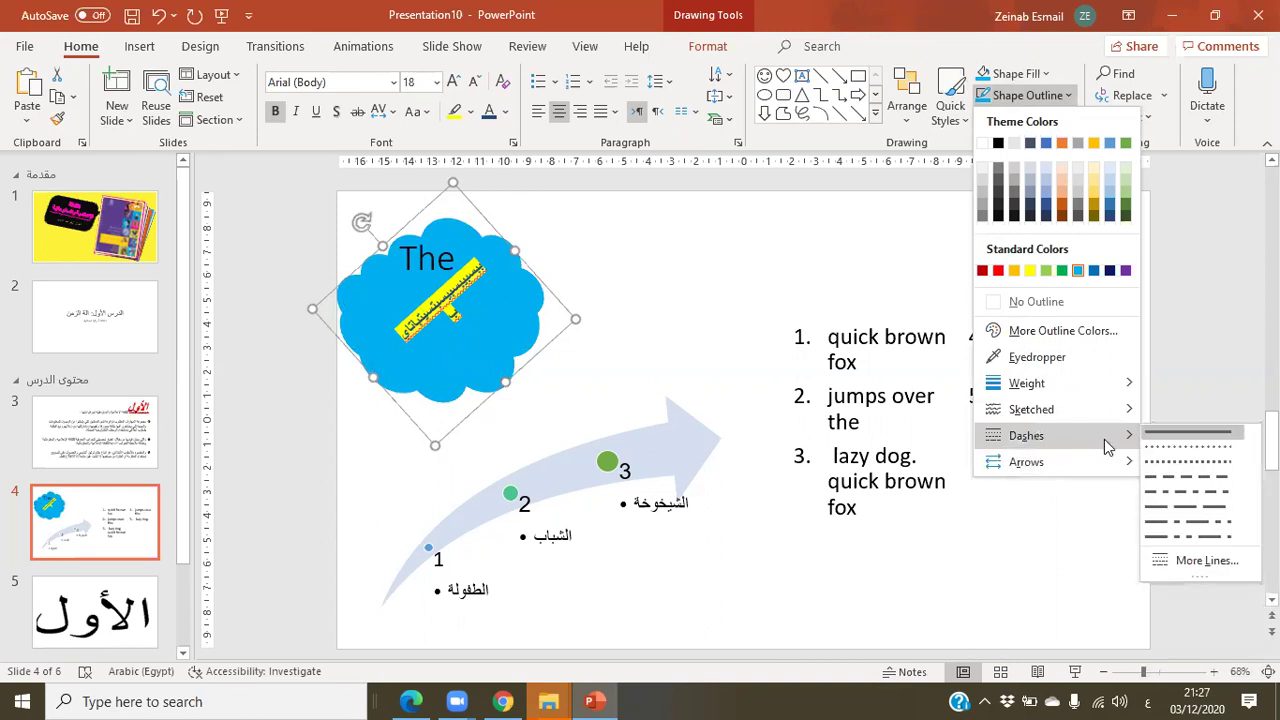
pyautogui.moveTo(1132, 460)
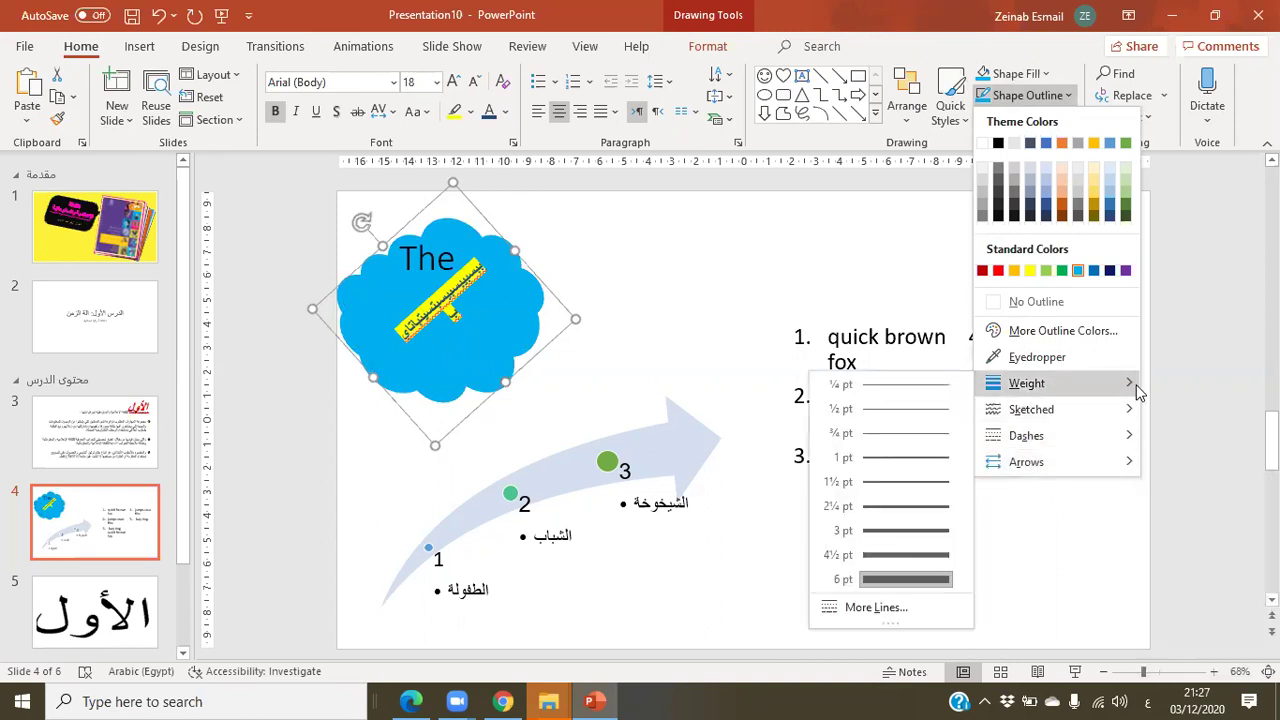
pyautogui.moveTo(1047, 420)
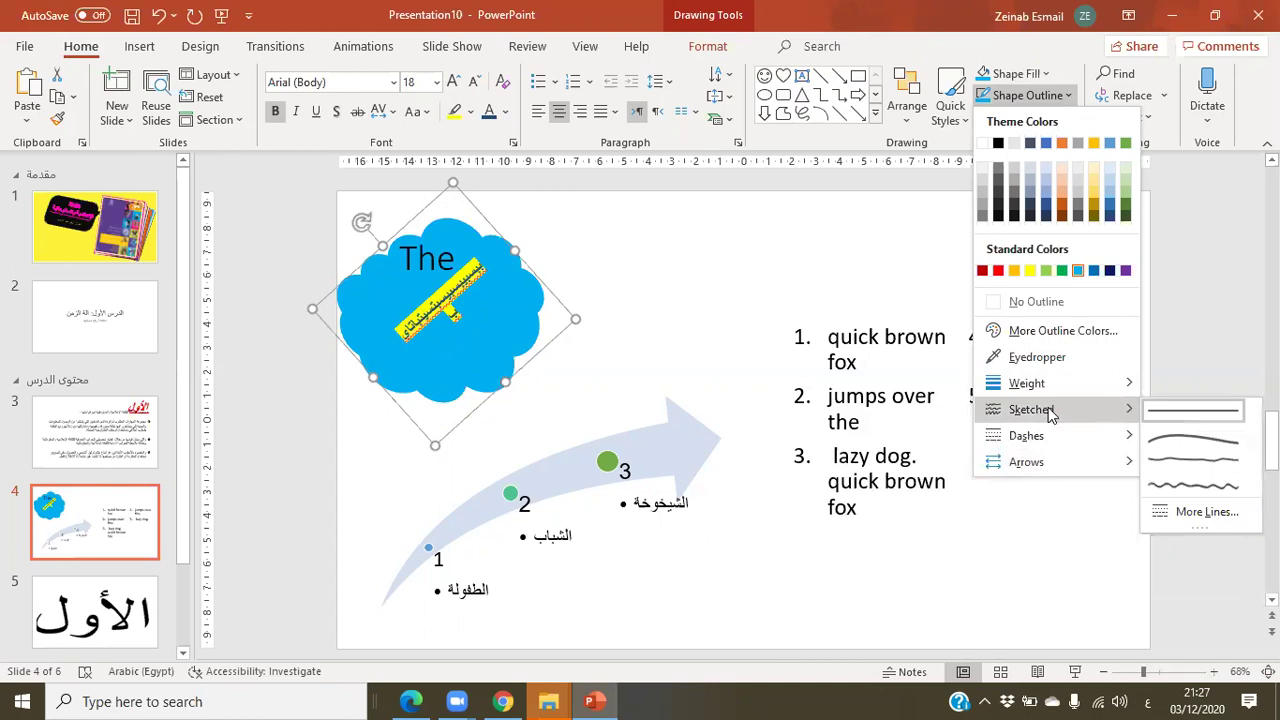
pyautogui.click(1160, 457)
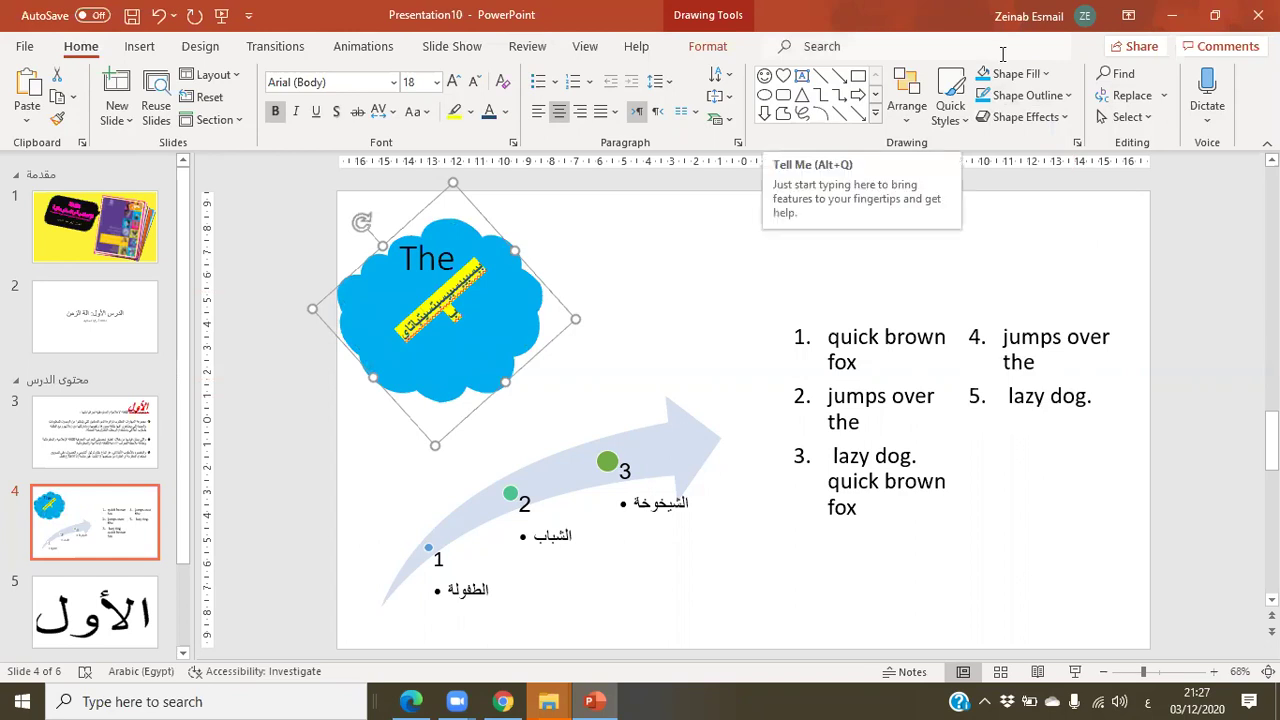
pyautogui.click(1068, 96)
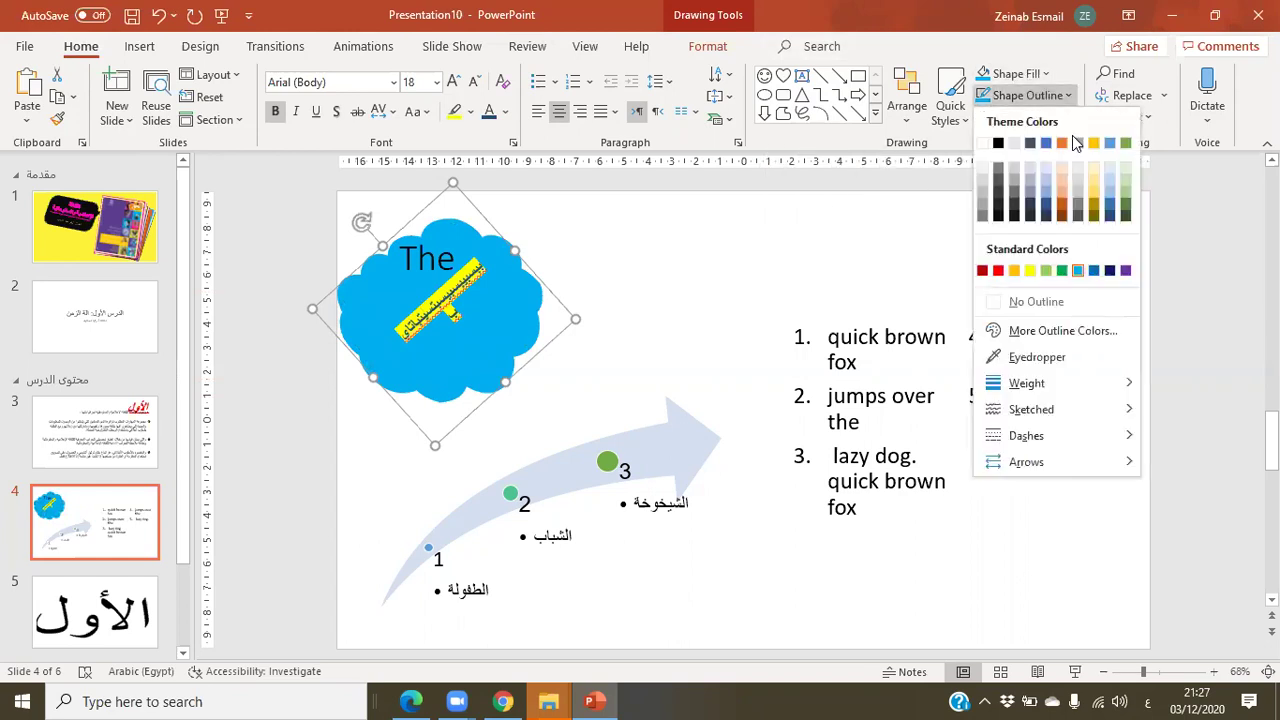
pyautogui.moveTo(1123, 440)
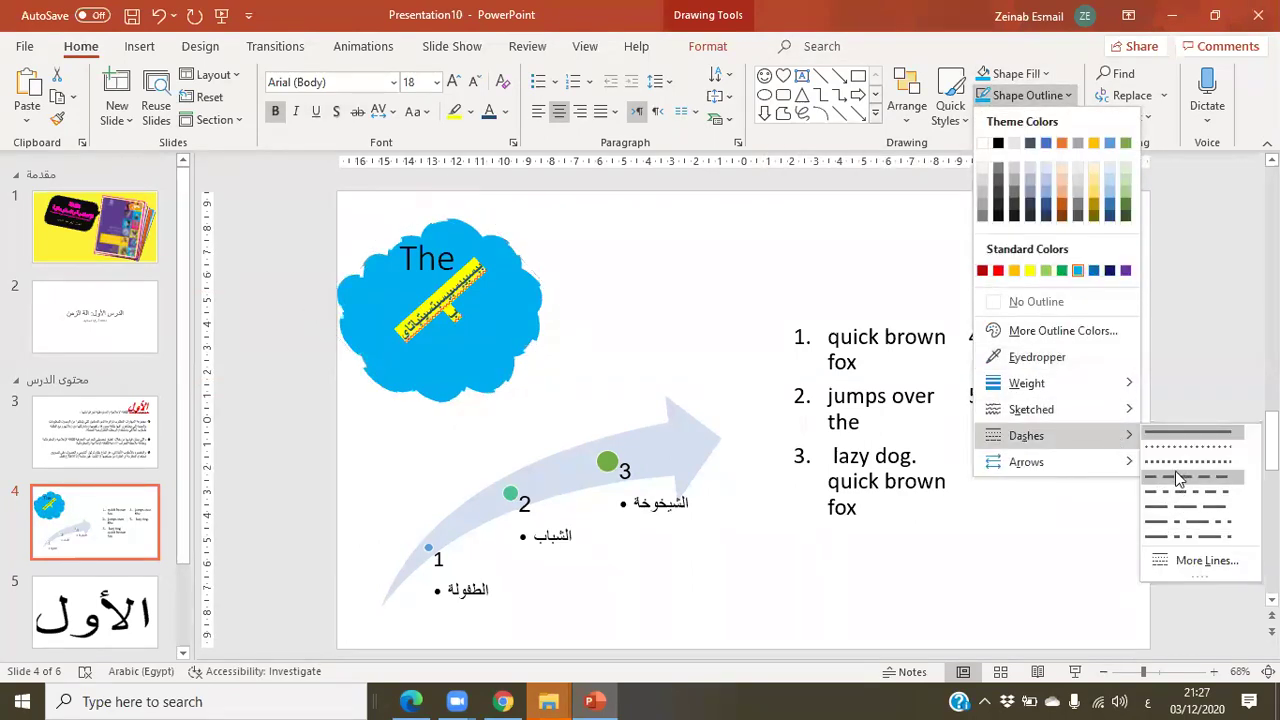
pyautogui.click(1173, 459)
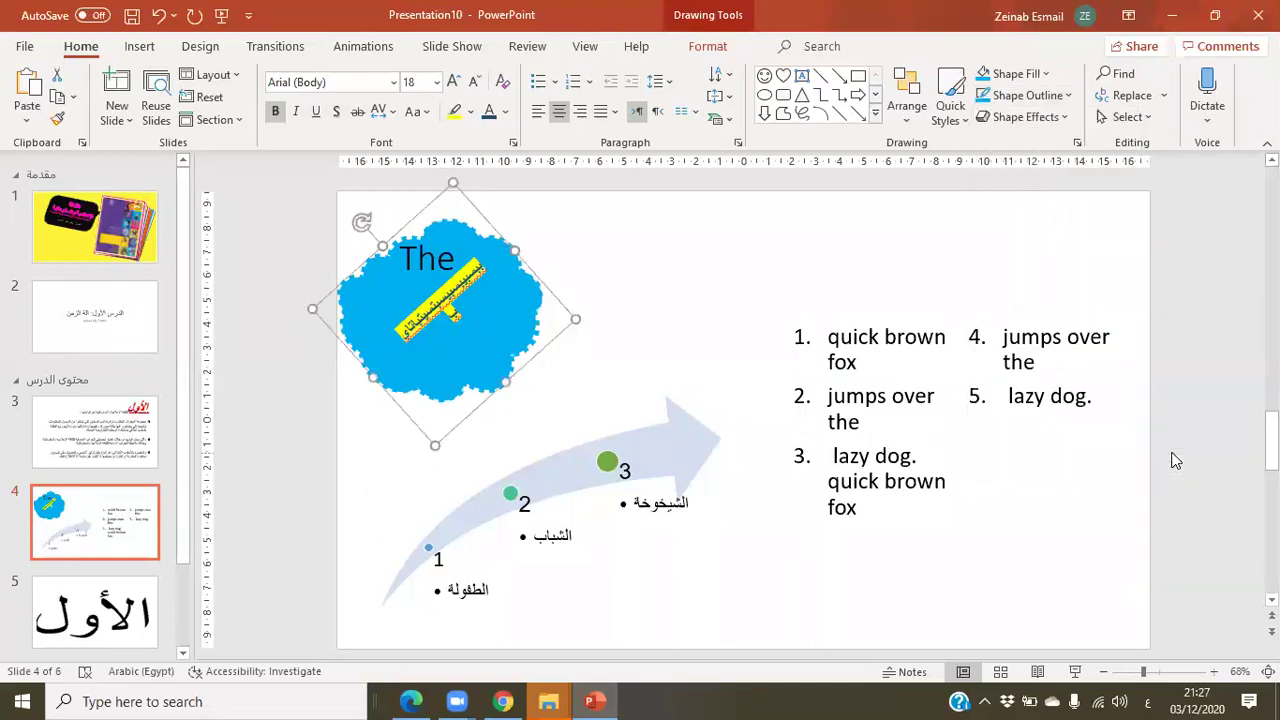
pyautogui.click(1011, 117)
pyautogui.moveTo(1035, 287)
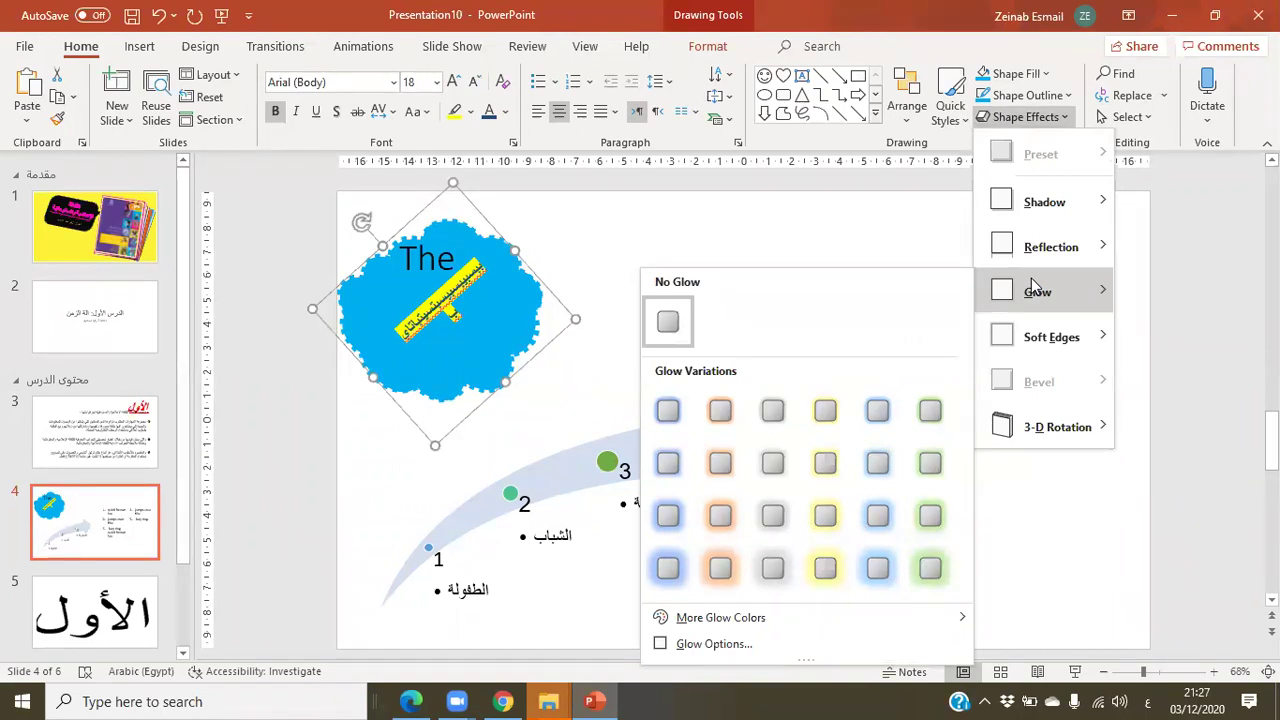
pyautogui.moveTo(1060, 337)
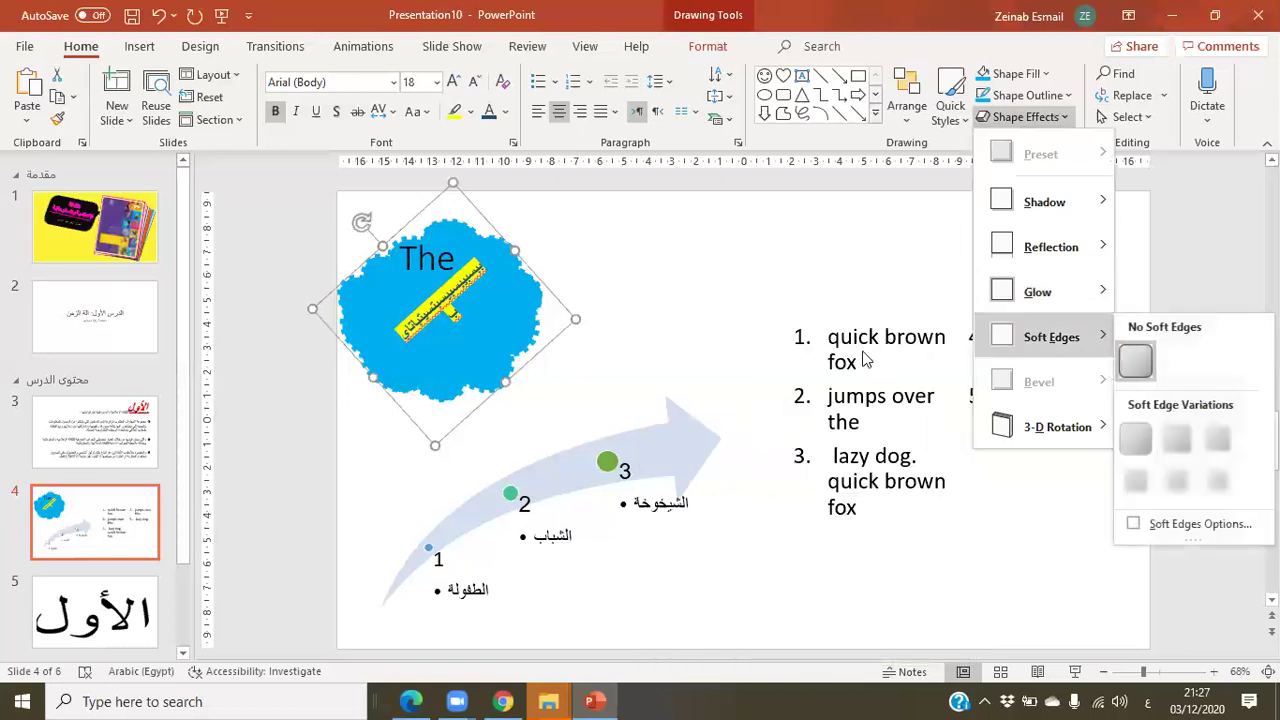
pyautogui.click(484, 286)
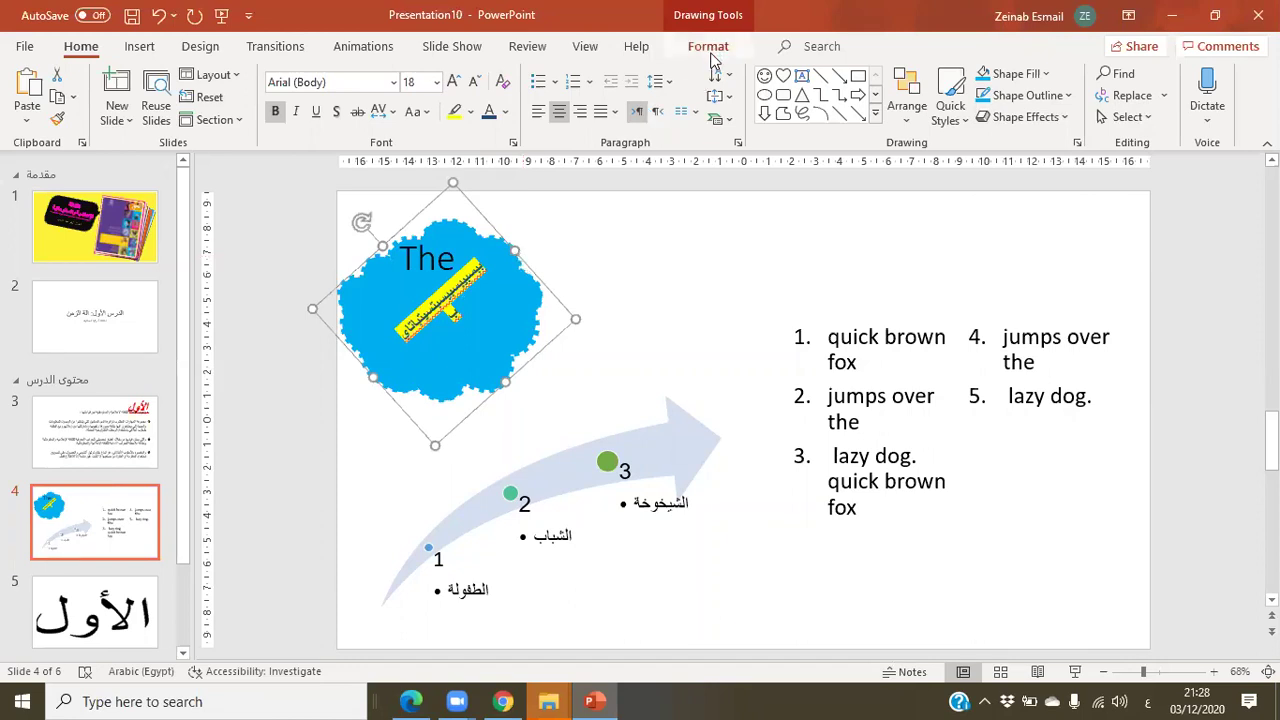
# - Try right-dragging the cloud elsewhere, then cancel so it stays in place
pyautogui.rightClick(522, 268)
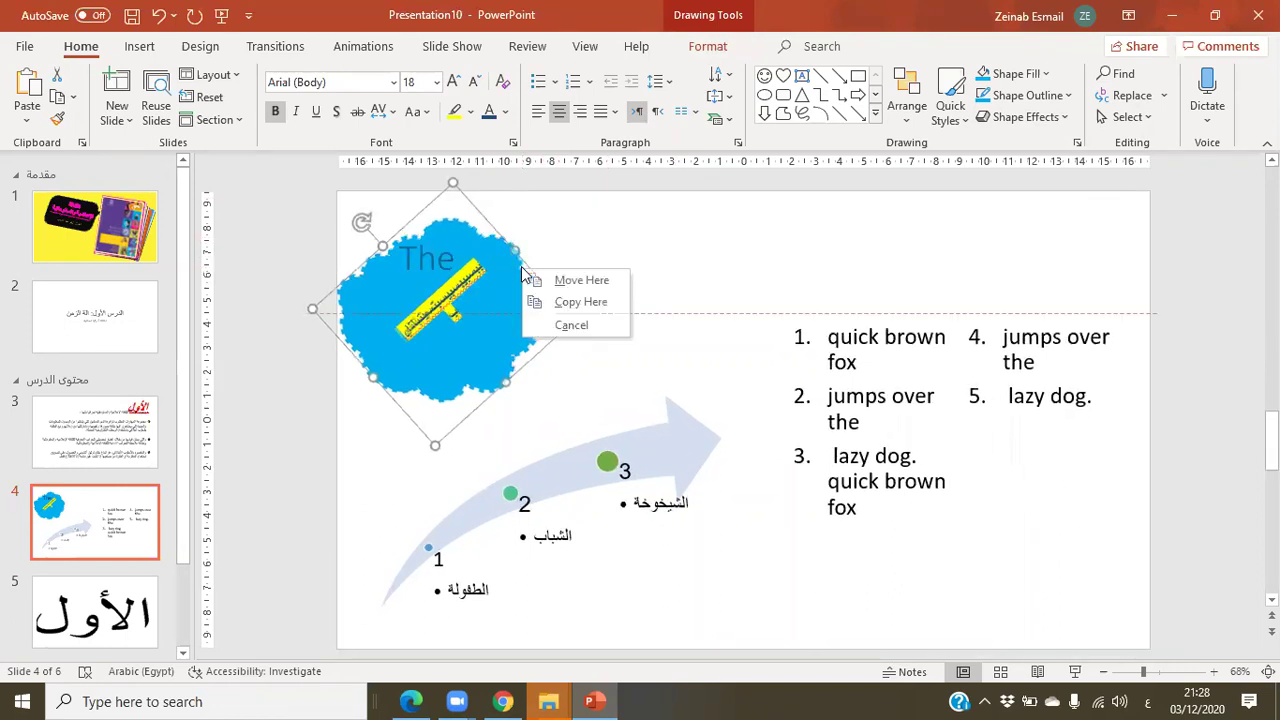
pyautogui.rightClick(487, 338)
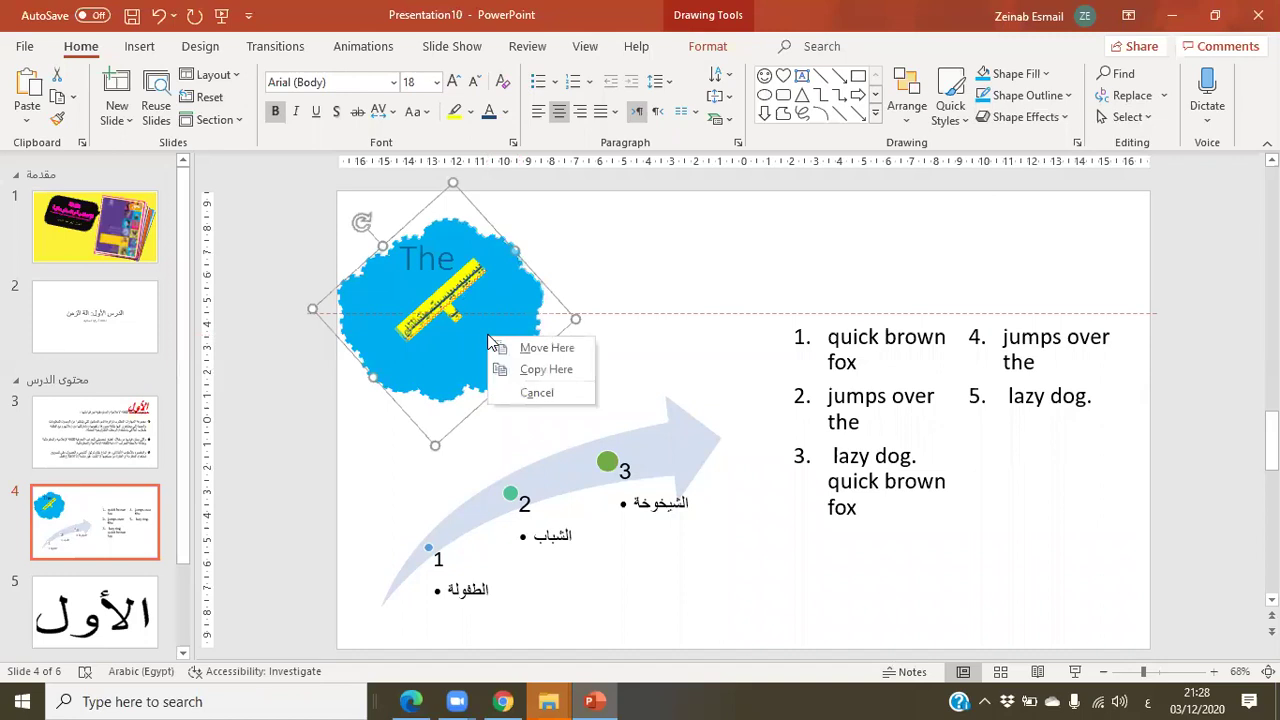
pyautogui.click(477, 445)
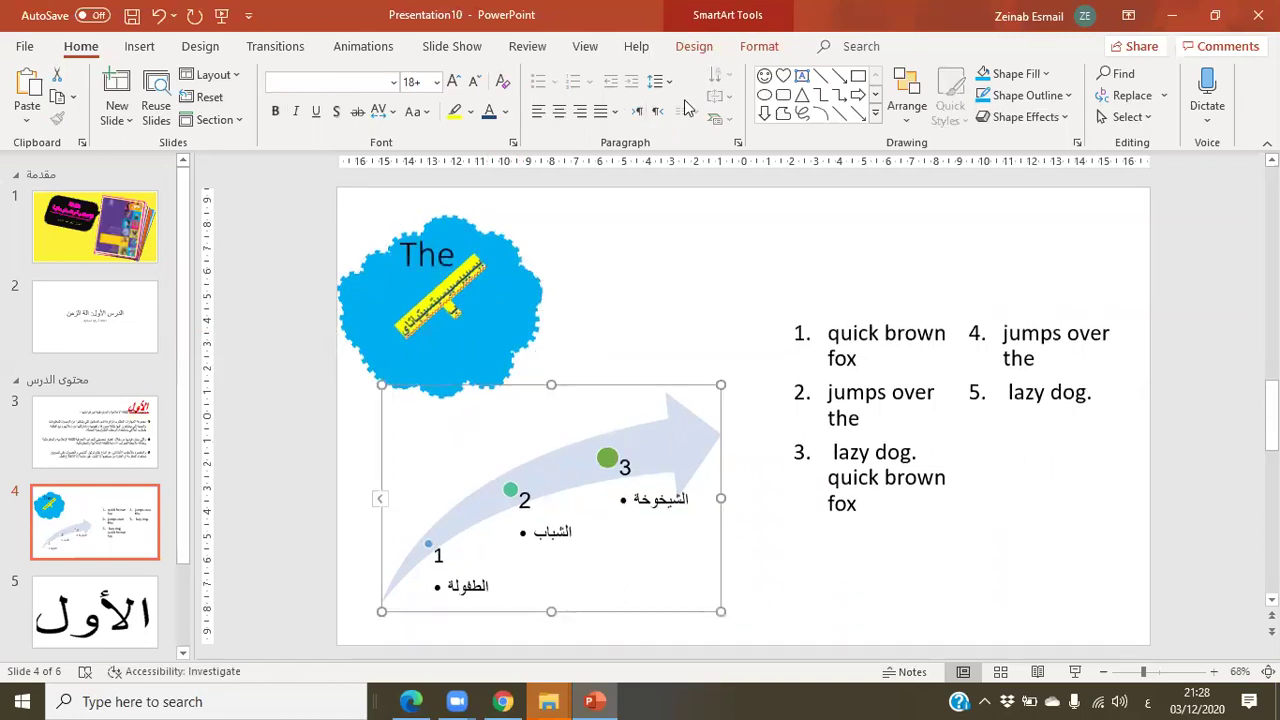
# - Try triangle, arrow and oval shapes, then cancel drawing and reselect the cloud on the Format tab
pyautogui.click(801, 99)
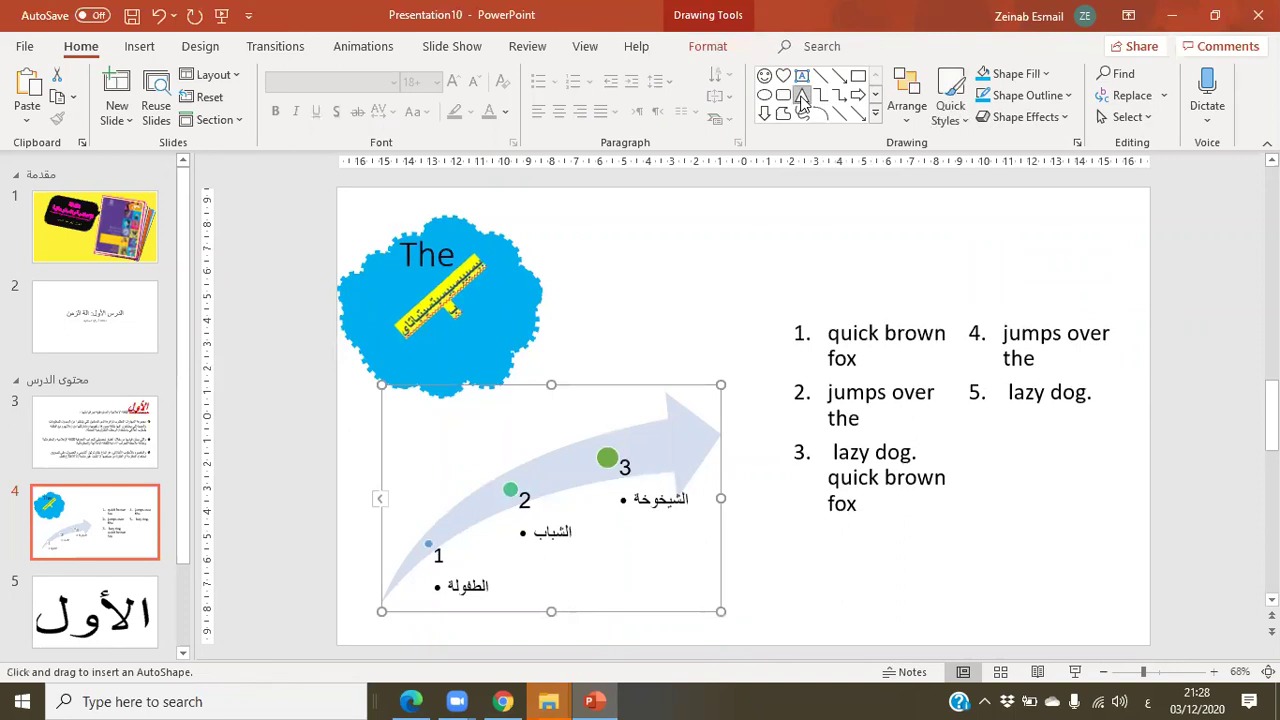
pyautogui.click(857, 97)
pyautogui.click(802, 99)
pyautogui.click(768, 96)
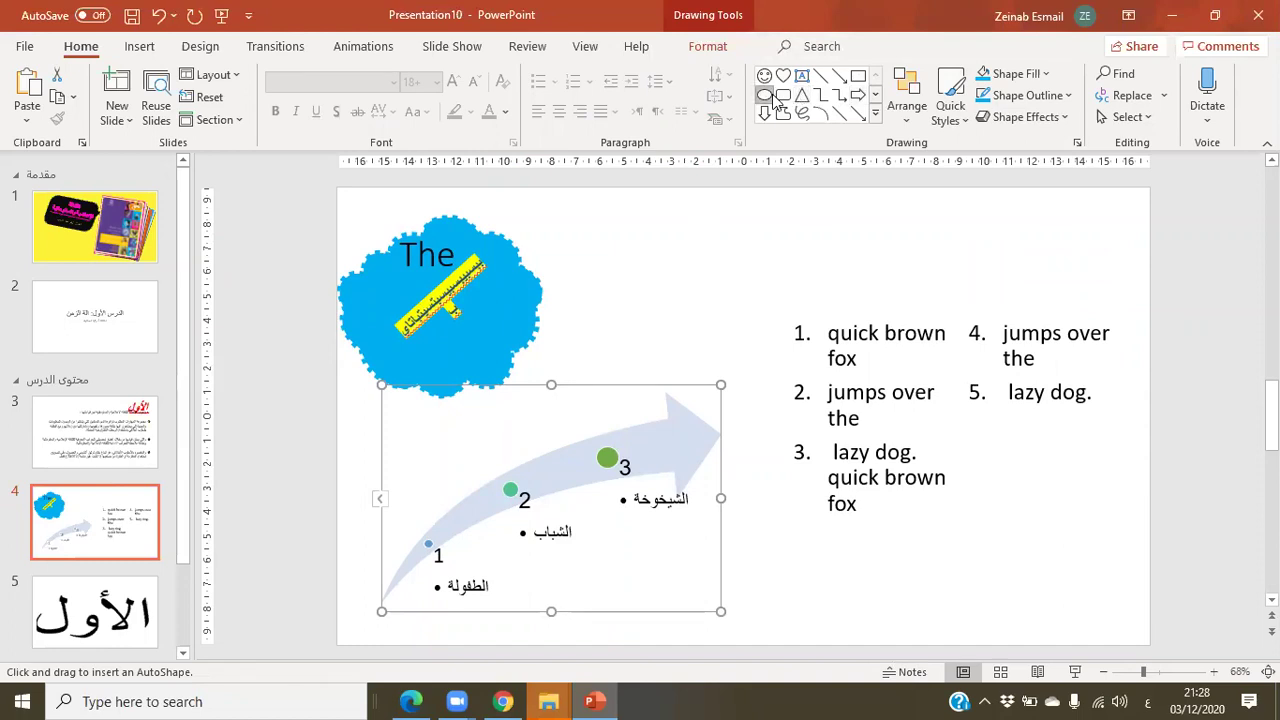
pyautogui.click(708, 47)
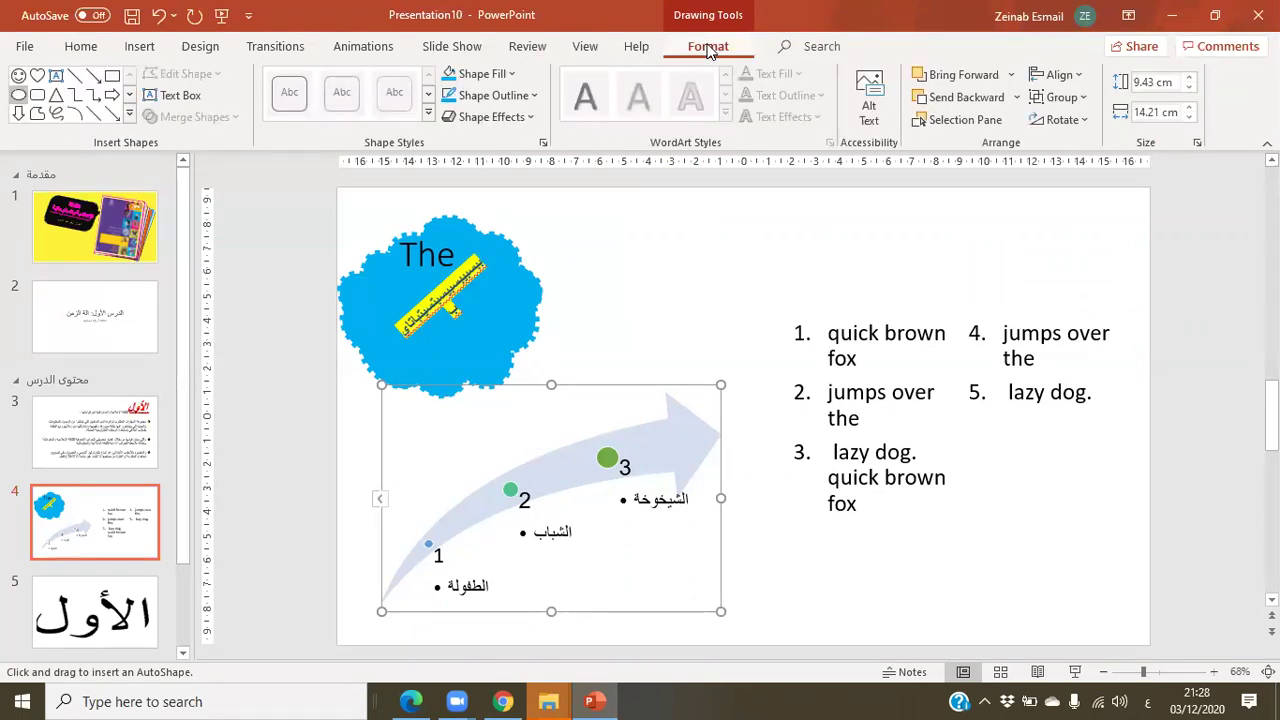
pyautogui.press('Escape')
pyautogui.click(516, 263)
pyautogui.click(719, 47)
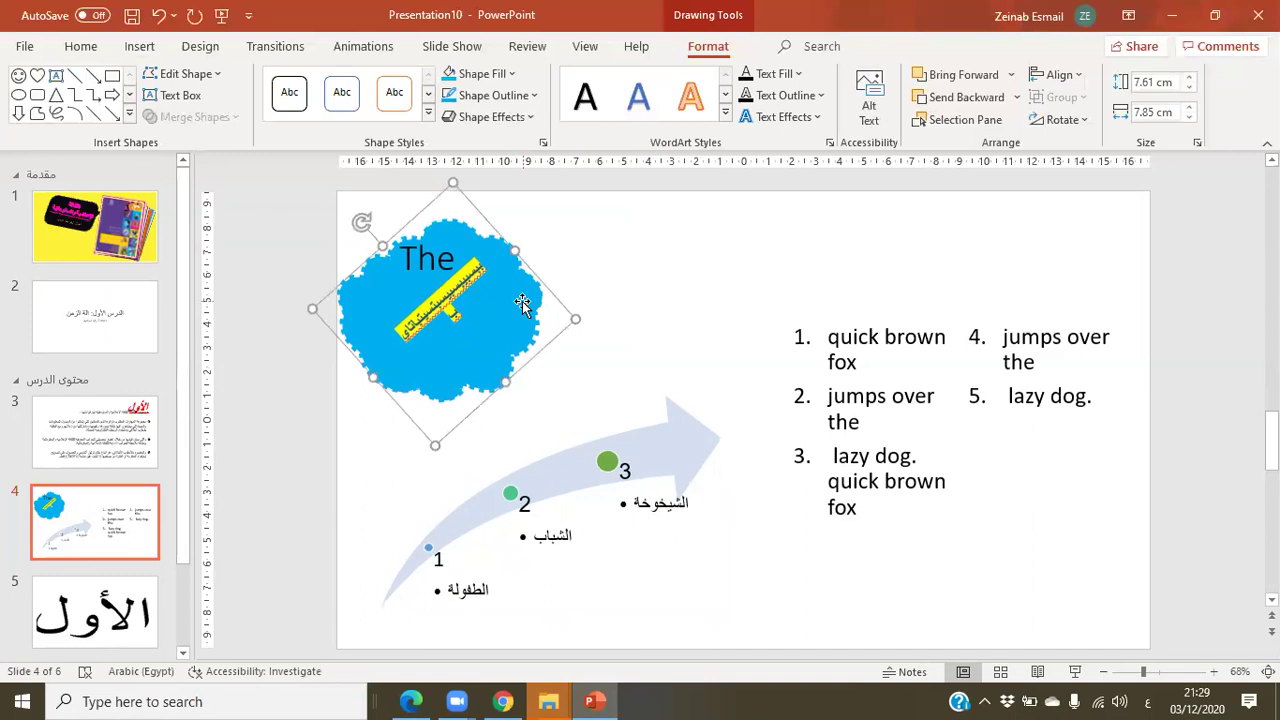
# - Change the cloud to a Decagon, then a Rectangle shown as a diamond, nudged right and down
pyautogui.click(218, 76)
pyautogui.moveTo(276, 100)
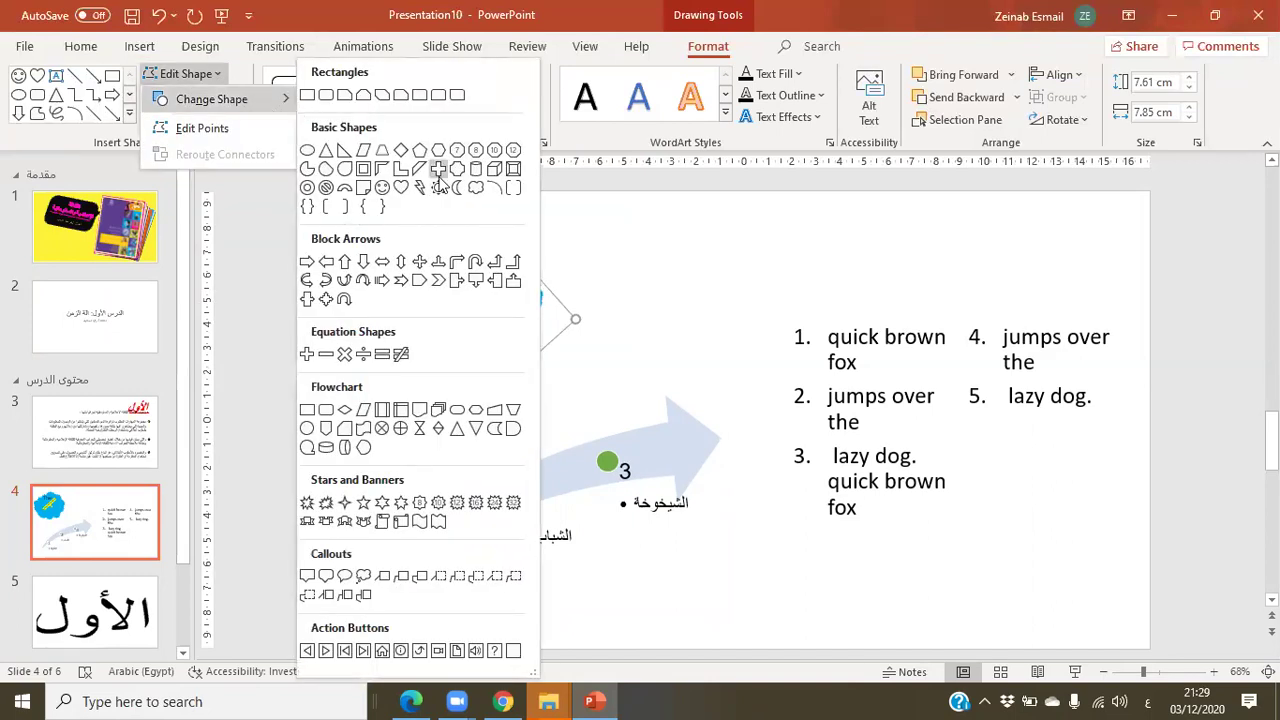
pyautogui.click(494, 150)
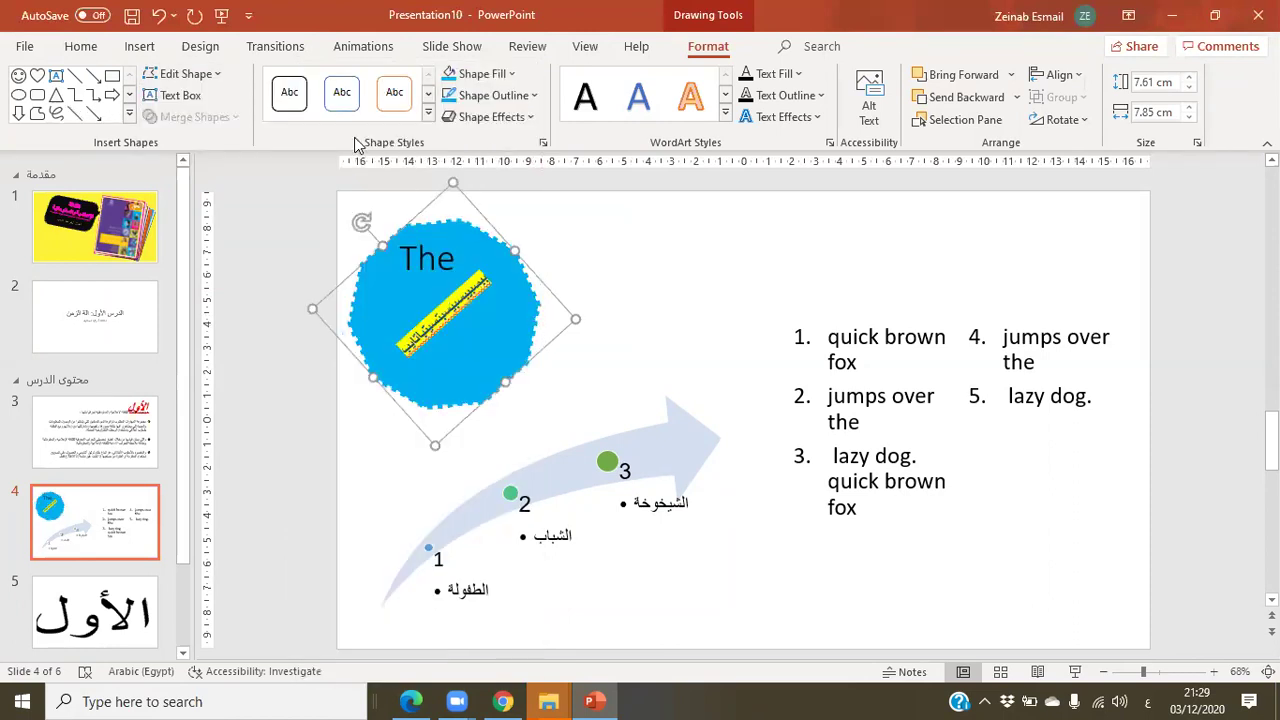
pyautogui.click(185, 74)
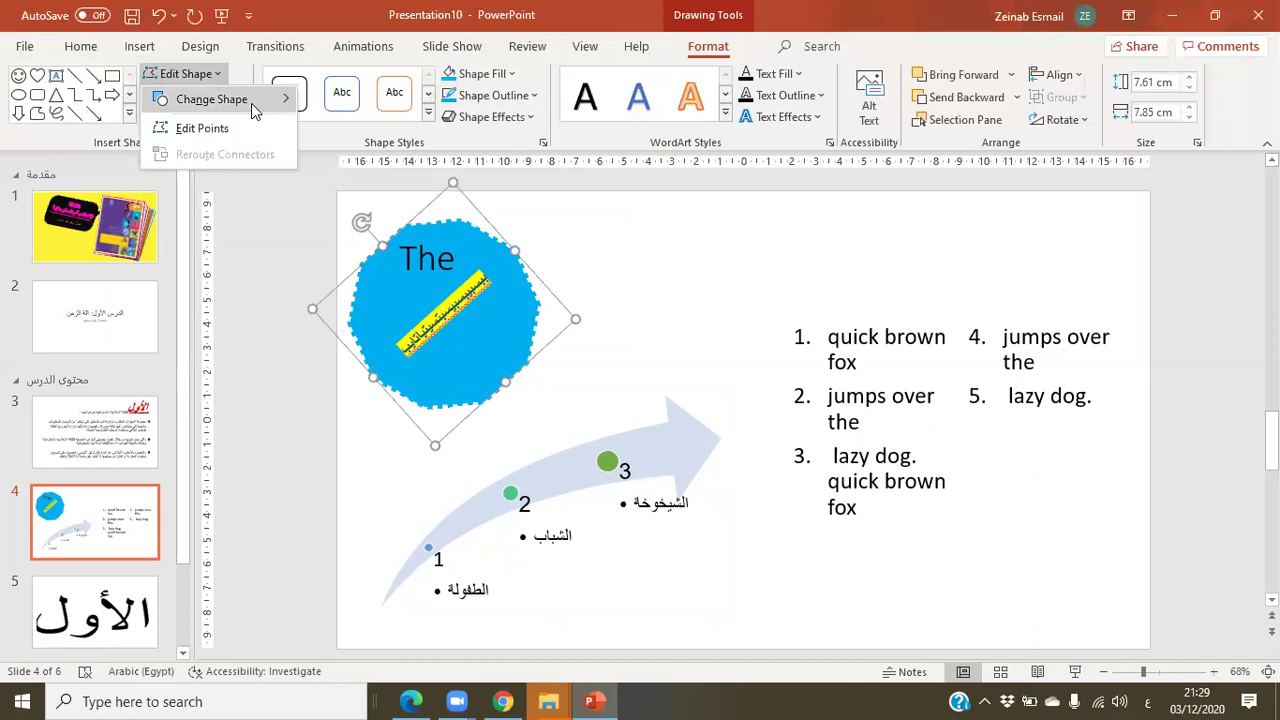
pyautogui.moveTo(251, 103)
pyautogui.click(310, 100)
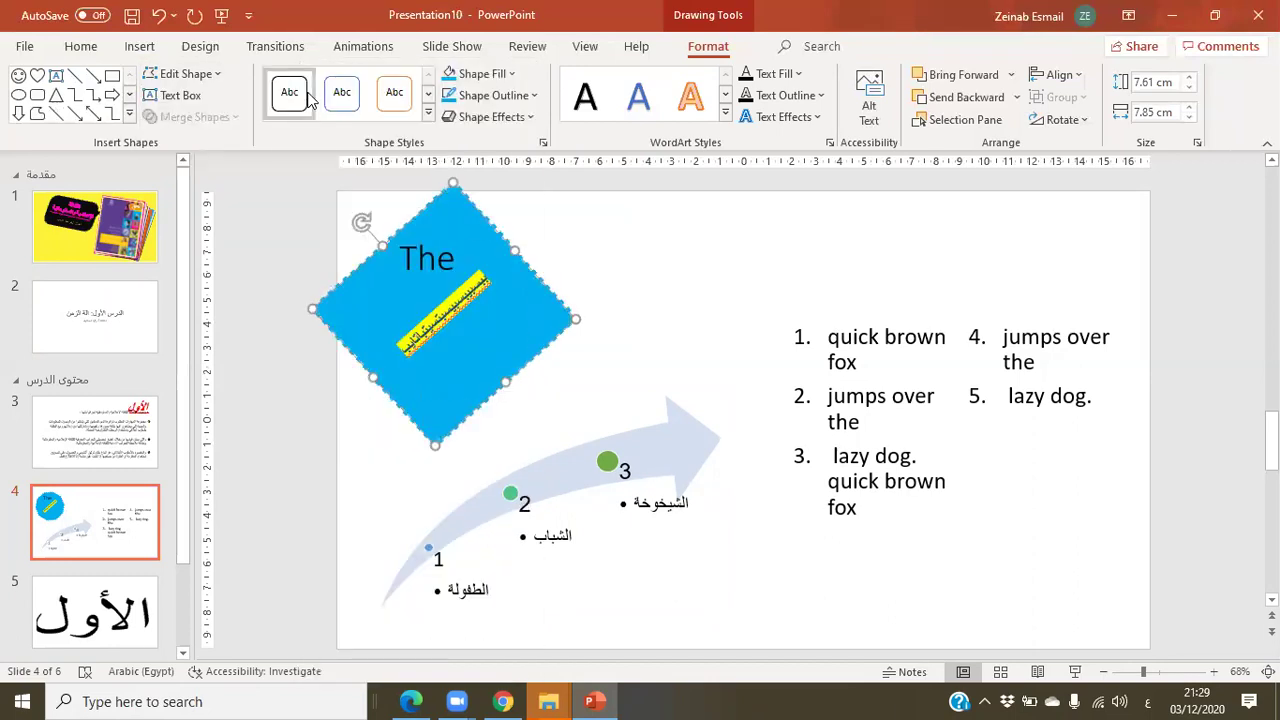
pyautogui.moveTo(488, 258); pyautogui.dragTo(512, 266)
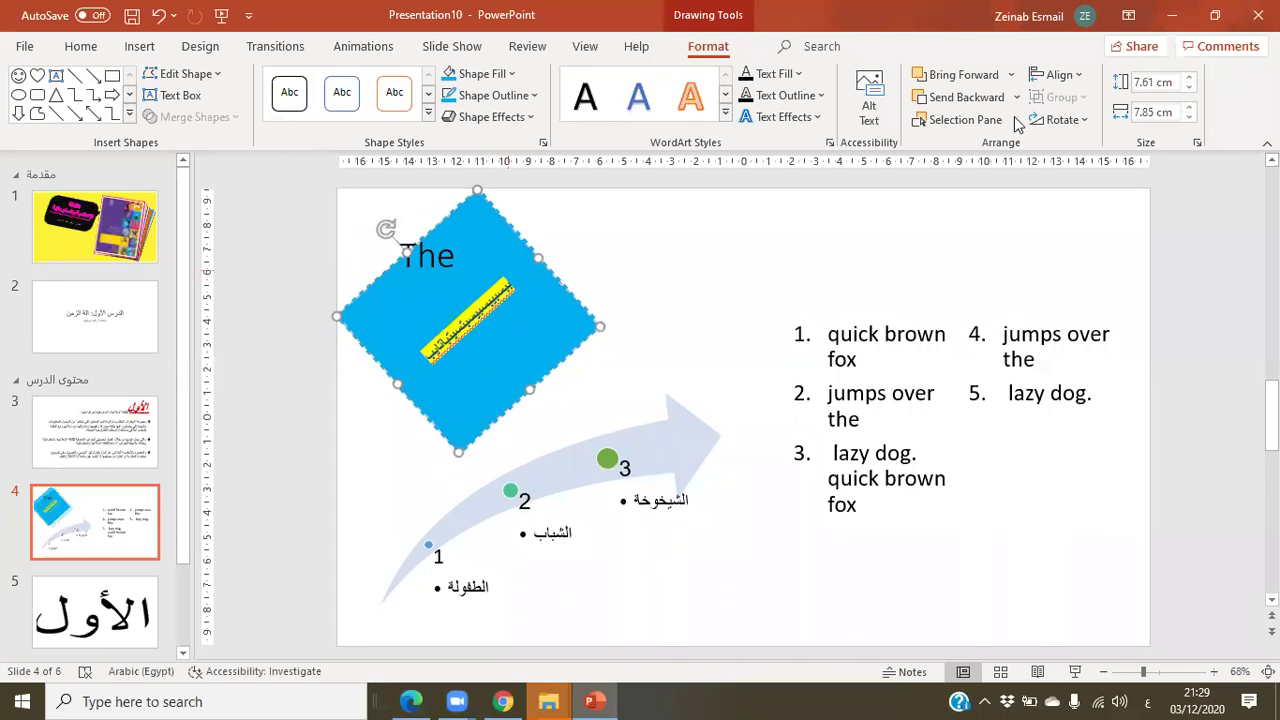
# - Browse the Shape Effects Shadow options and close them without applying one
pyautogui.click(76, 46)
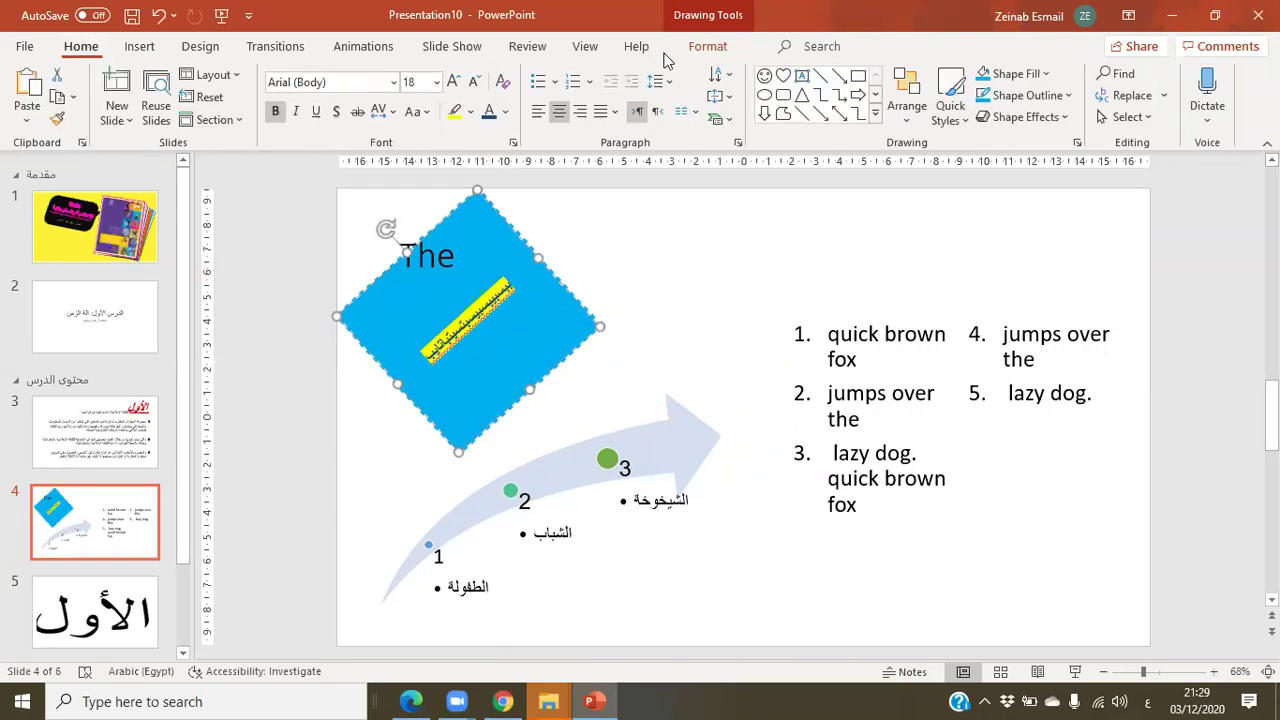
pyautogui.click(1048, 117)
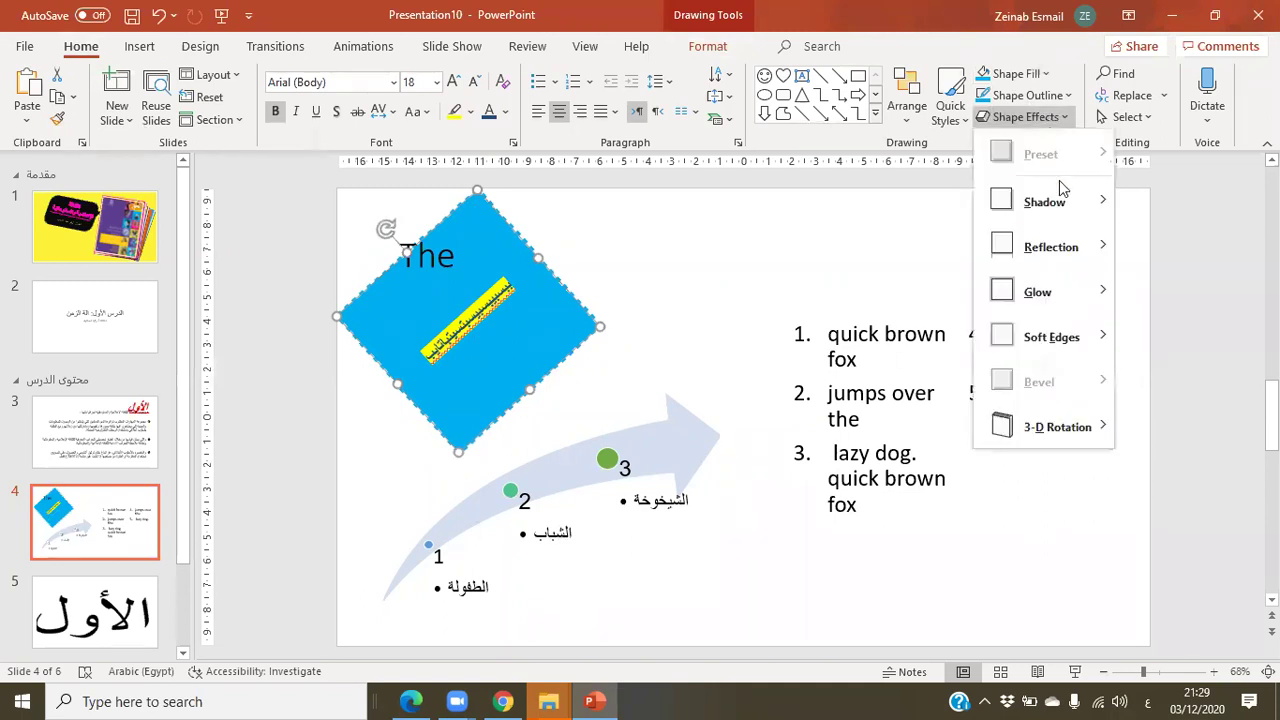
pyautogui.moveTo(1060, 201)
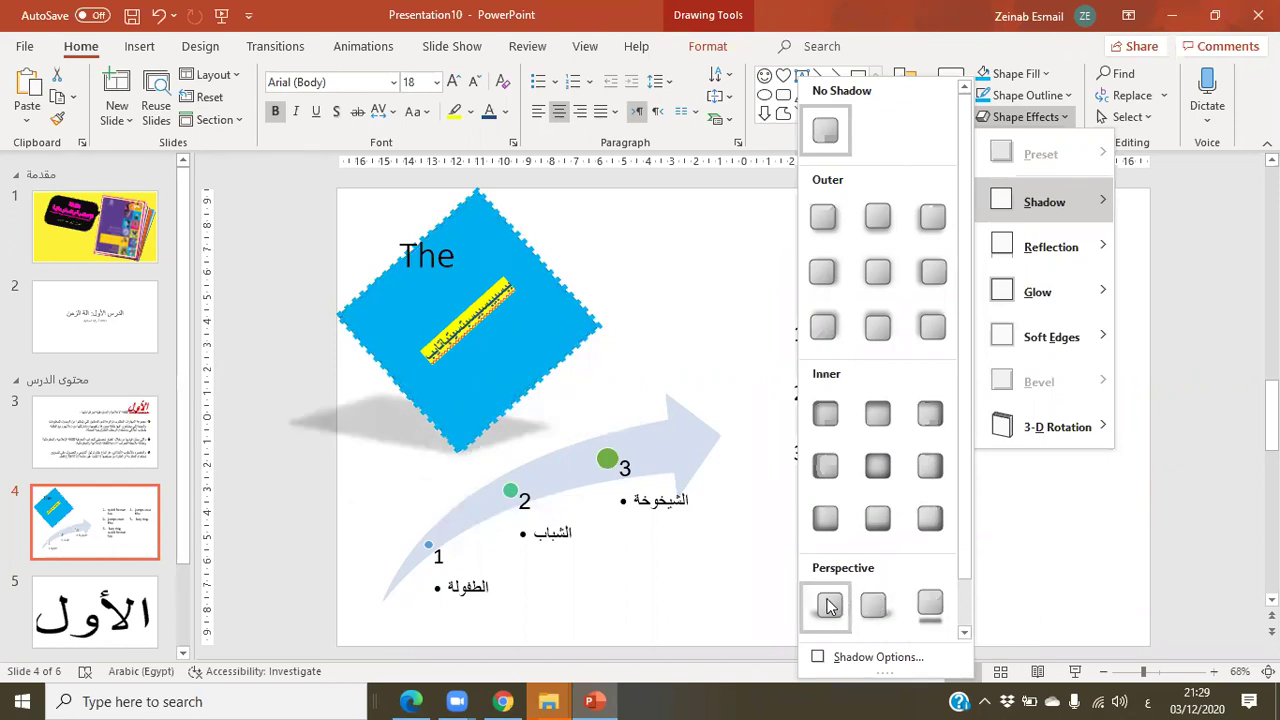
pyautogui.click(965, 637)
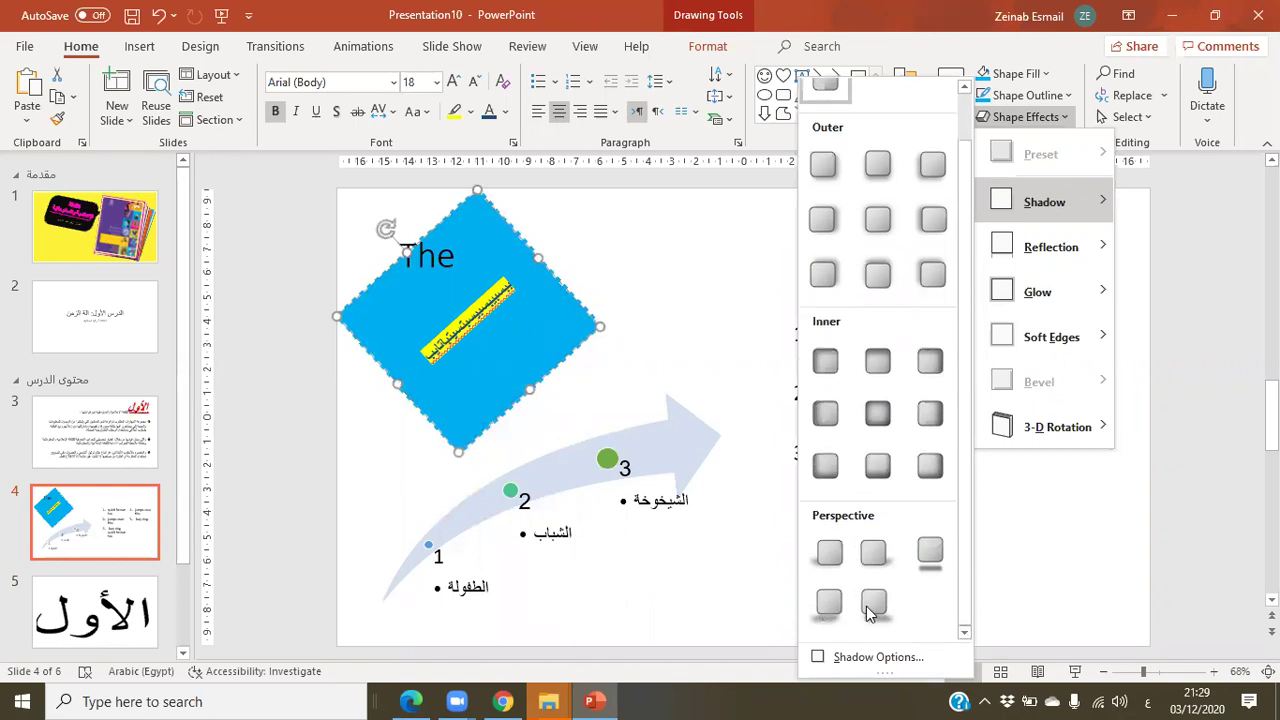
pyautogui.click(674, 419)
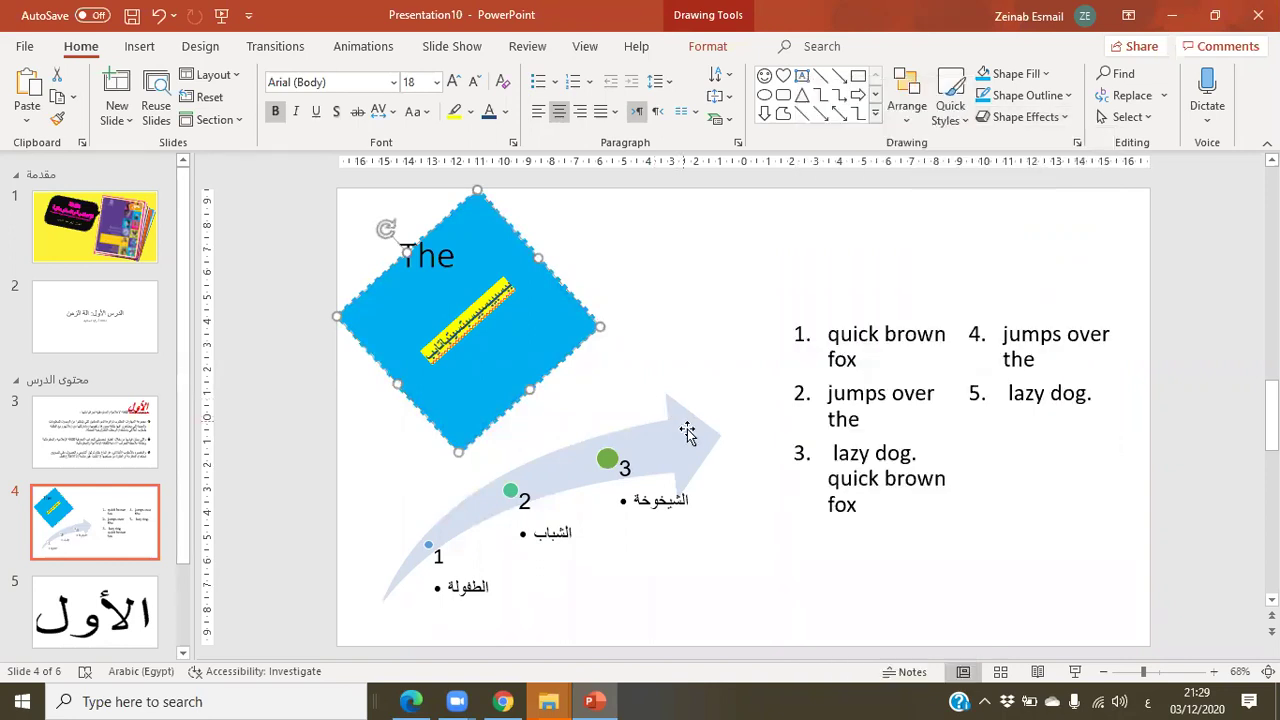
# - Select the curved-arrow timeline graphic and delete it
pyautogui.click(689, 432)
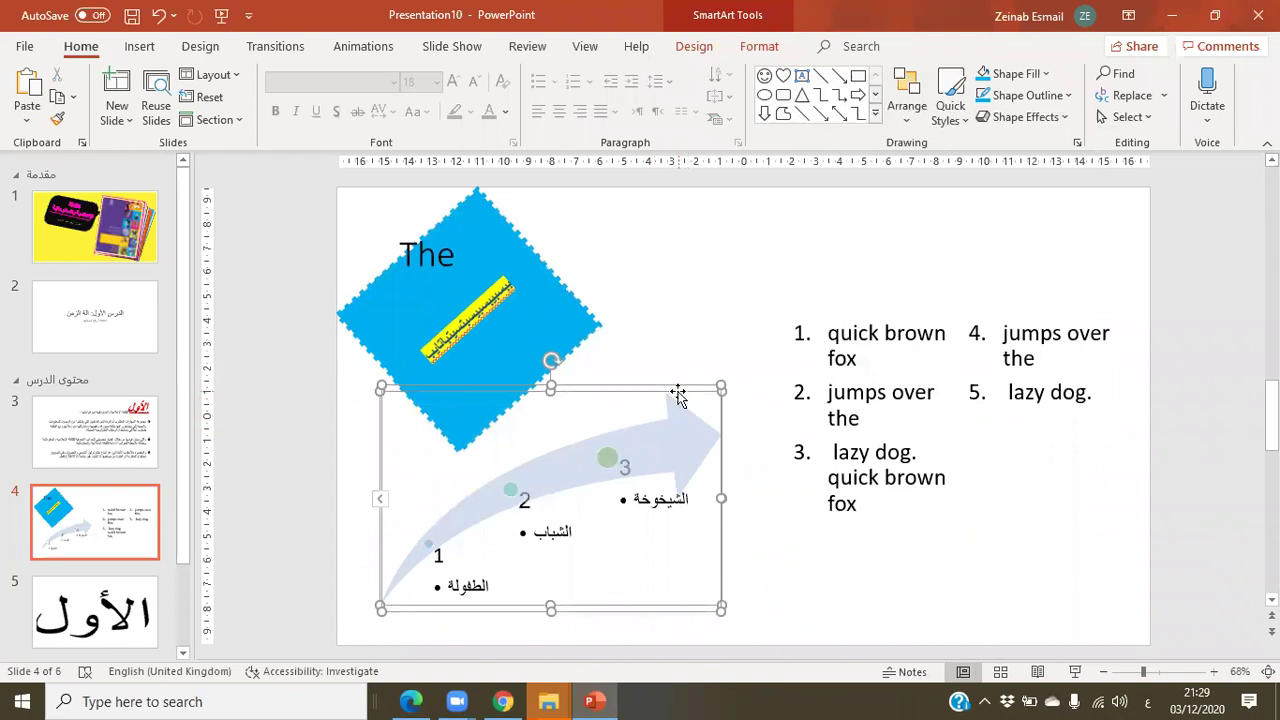
pyautogui.click(660, 388)
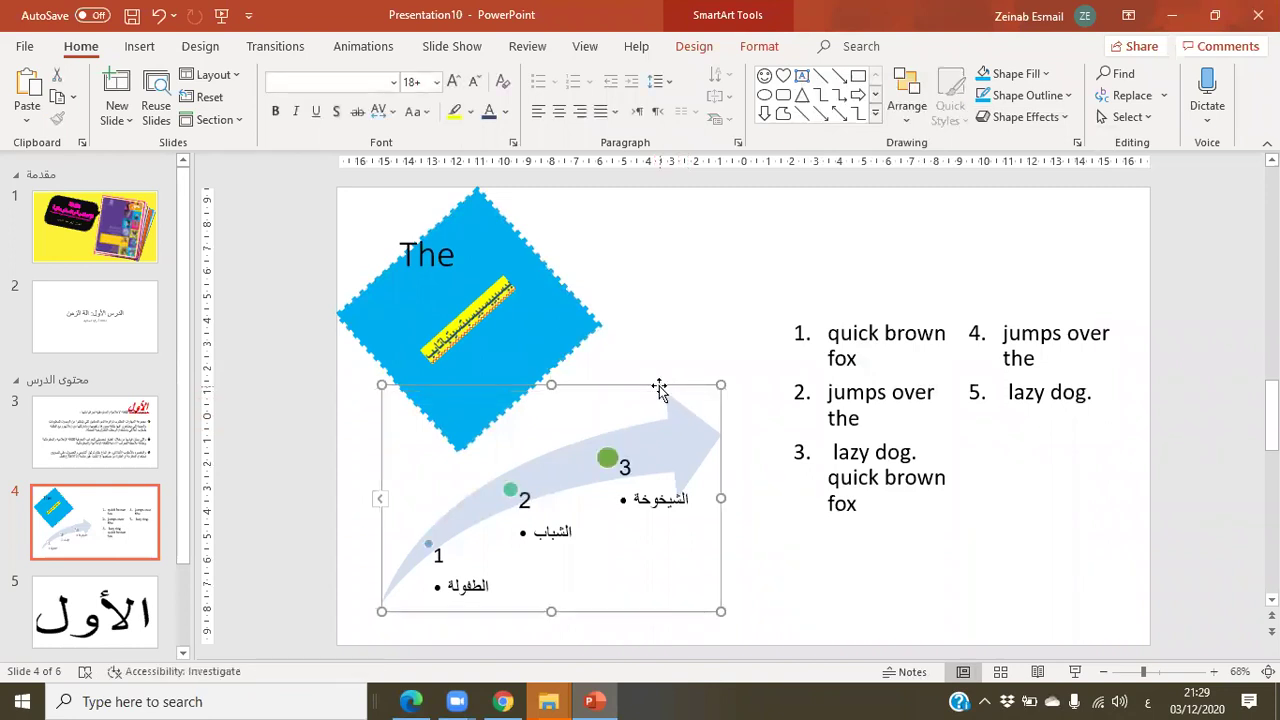
pyautogui.press('Delete')
# - Give the blue diamond a perspective shadow and a Half Reflection: Touching
pyautogui.click(560, 330)
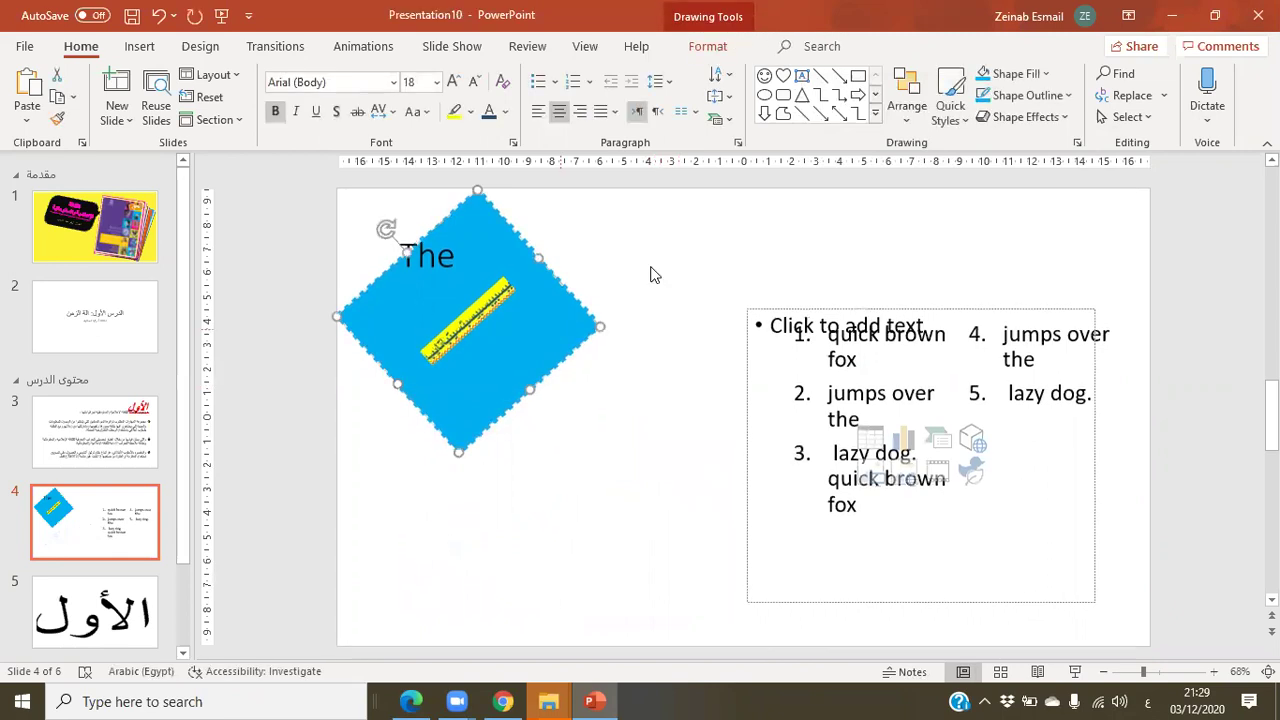
pyautogui.click(1024, 117)
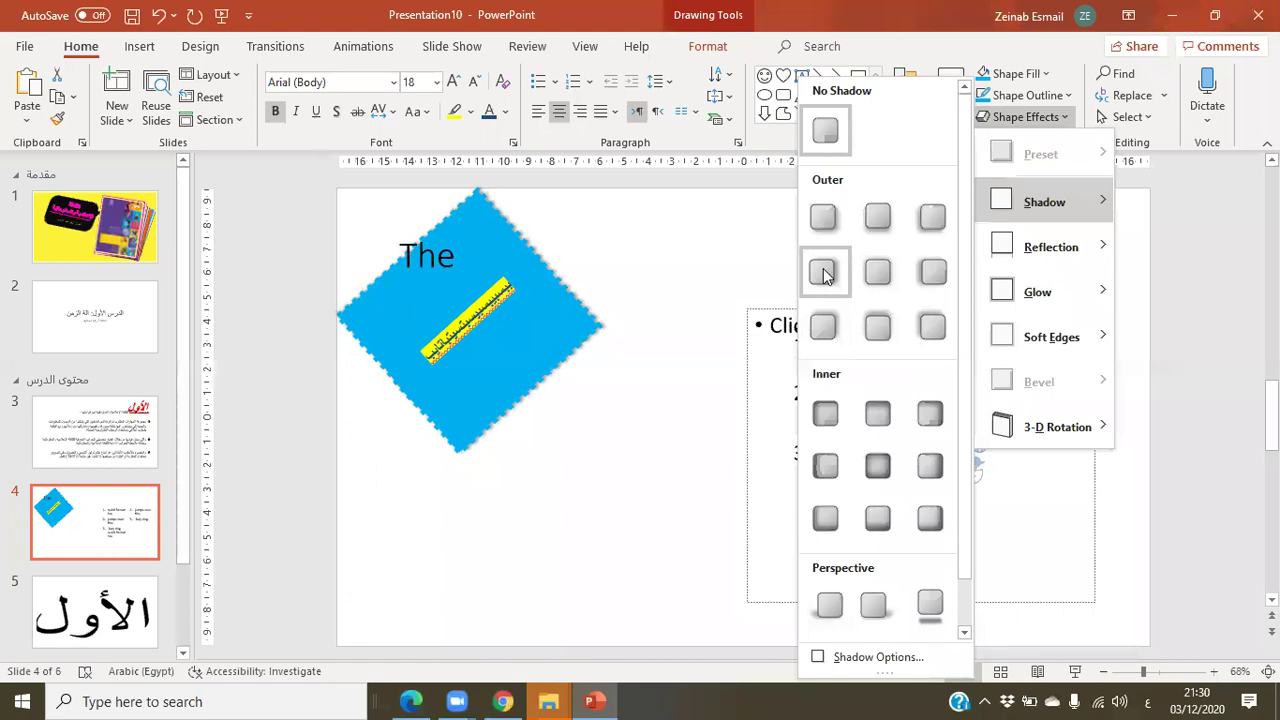
pyautogui.click(933, 607)
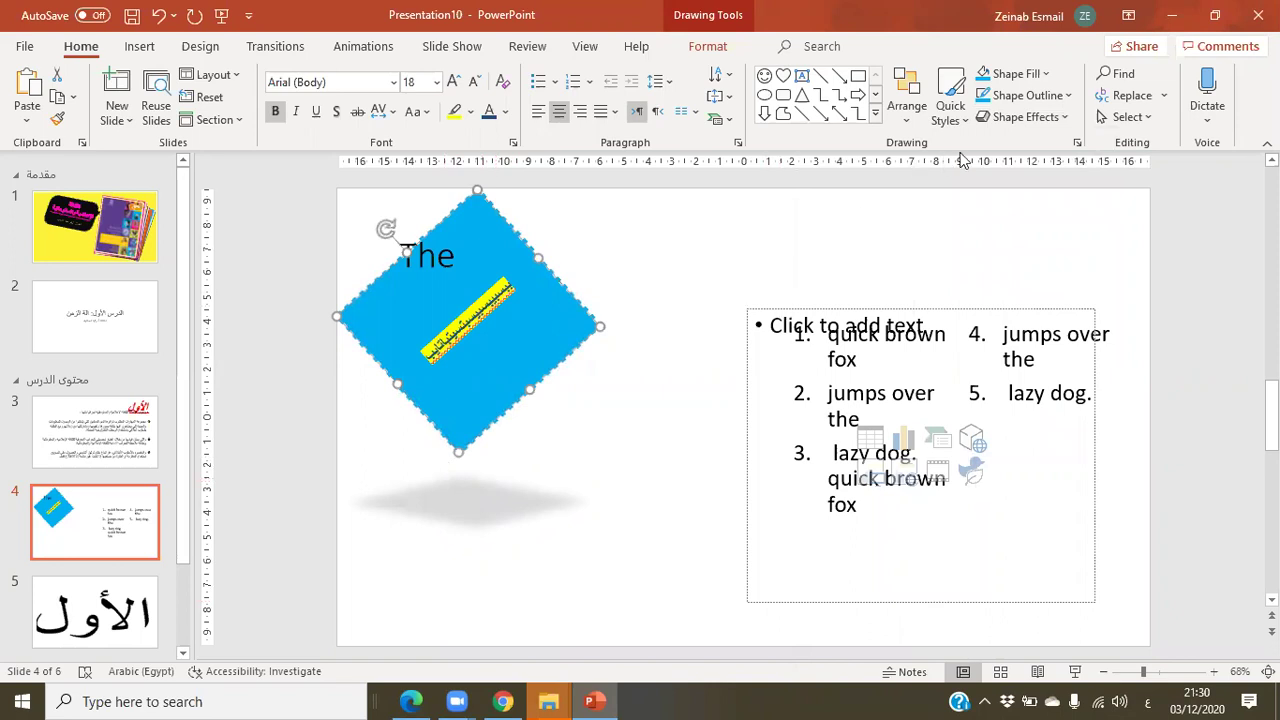
pyautogui.click(1058, 117)
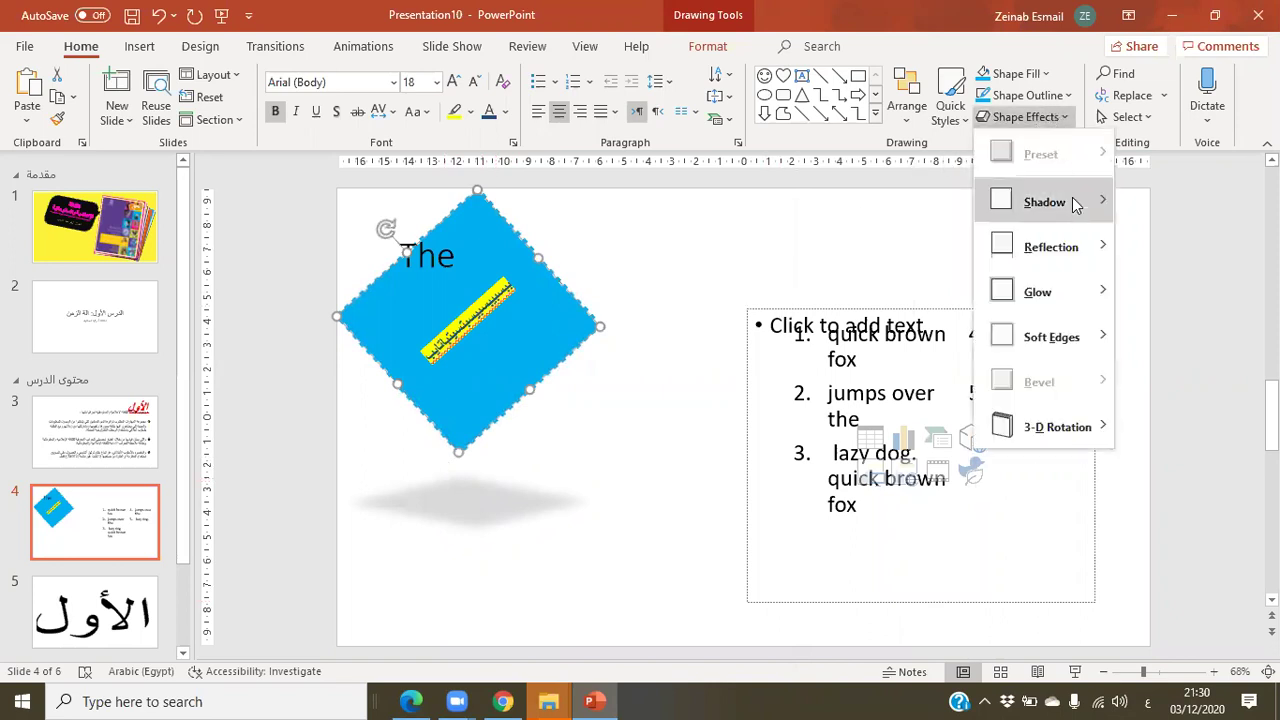
pyautogui.moveTo(1078, 252)
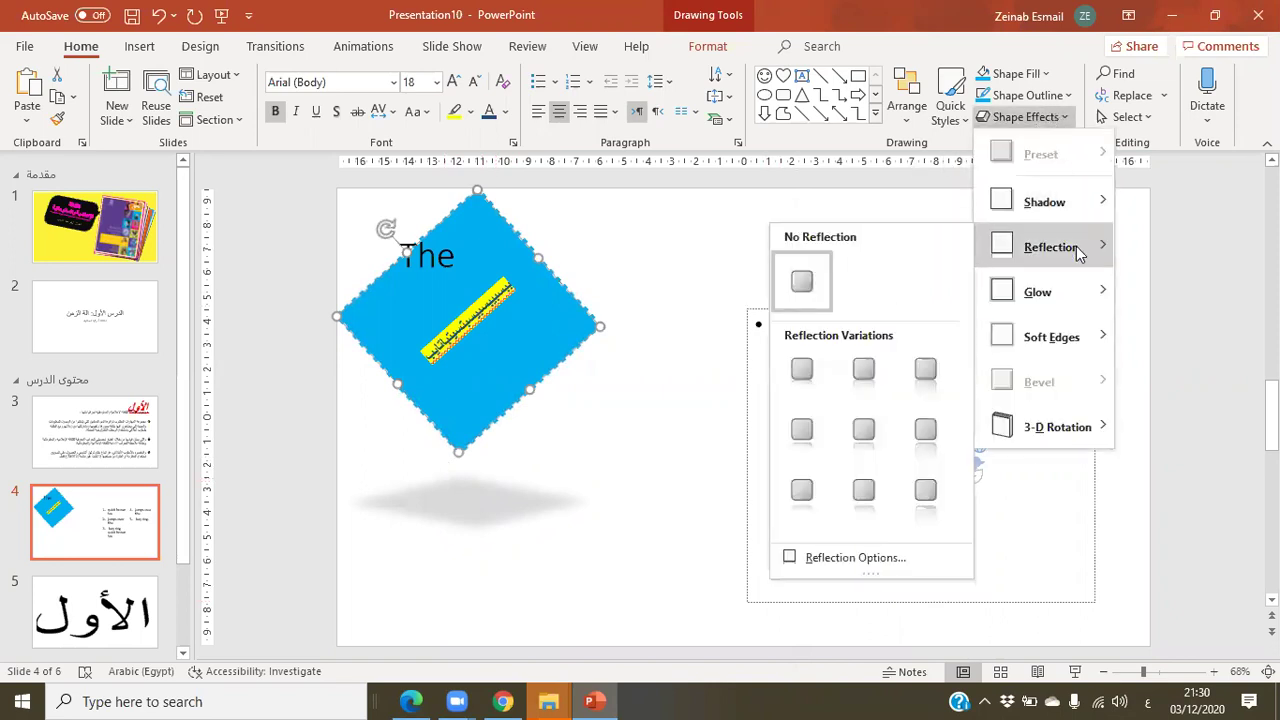
pyautogui.click(864, 374)
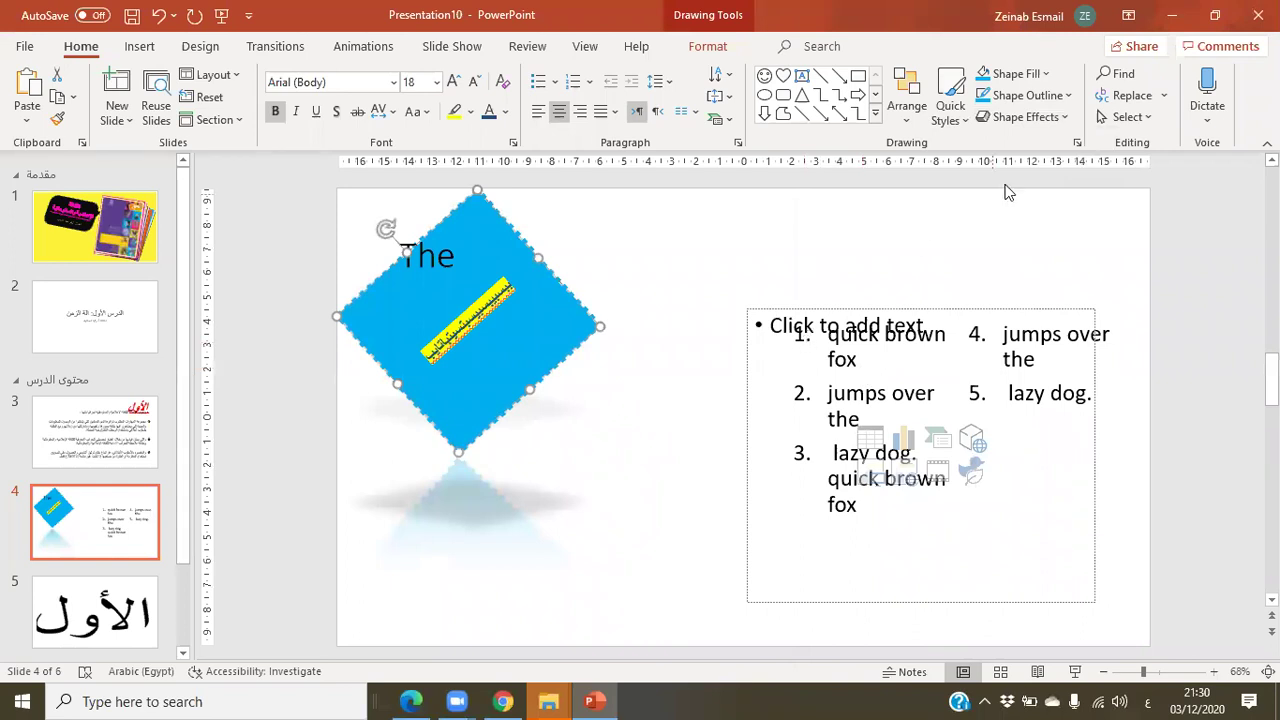
# - Apply an 18 pt Blue, Accent color 1 glow to the diamond, leaving the outline unchanged
pyautogui.click(1070, 96)
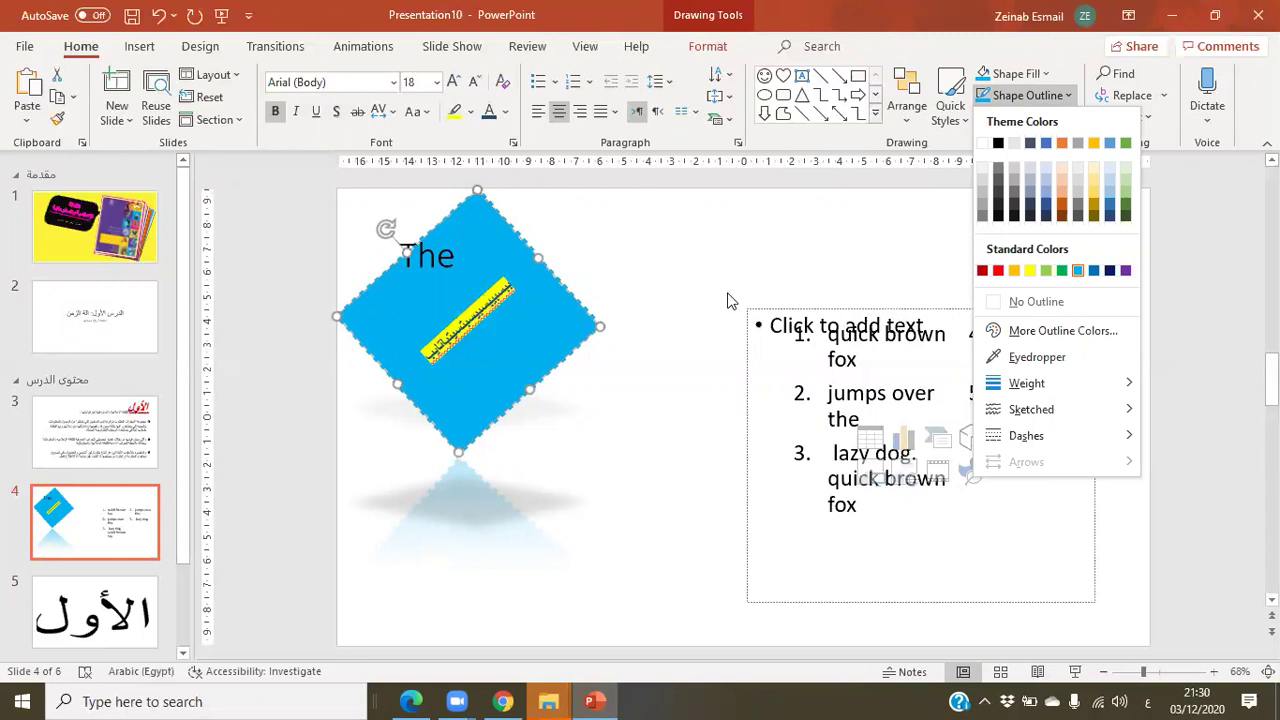
pyautogui.click(623, 290)
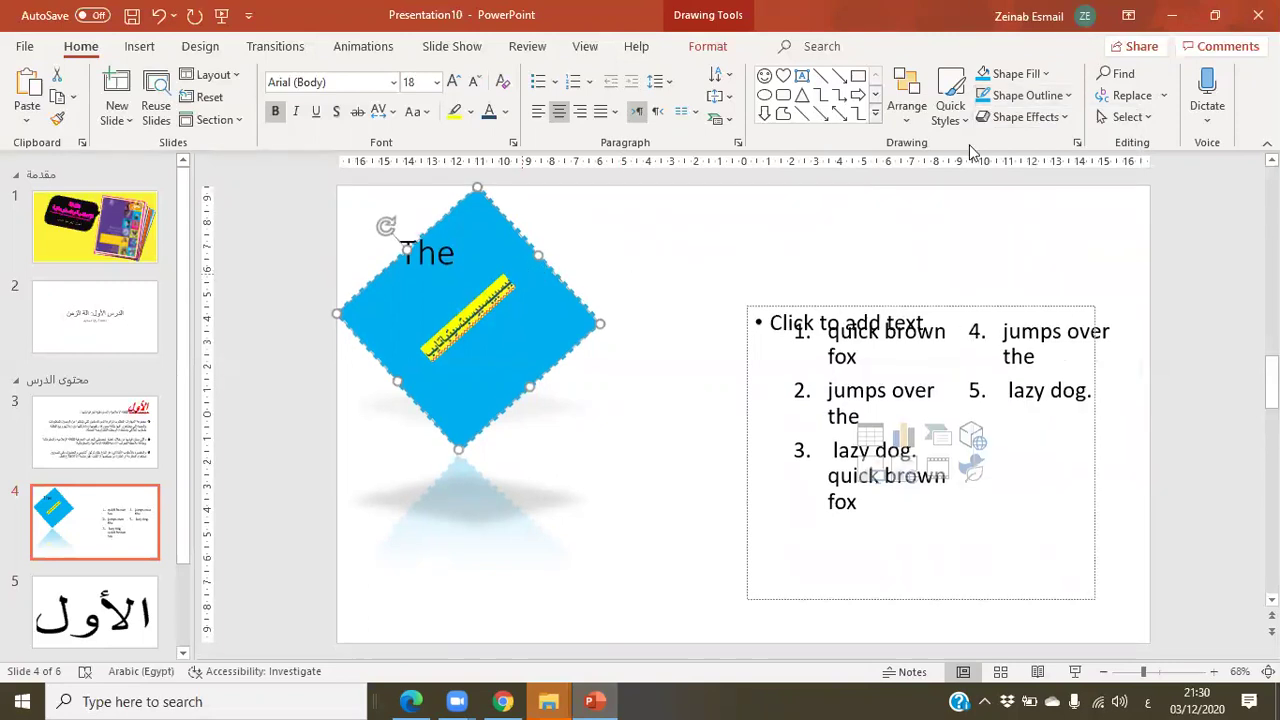
pyautogui.click(1029, 122)
pyautogui.moveTo(1066, 289)
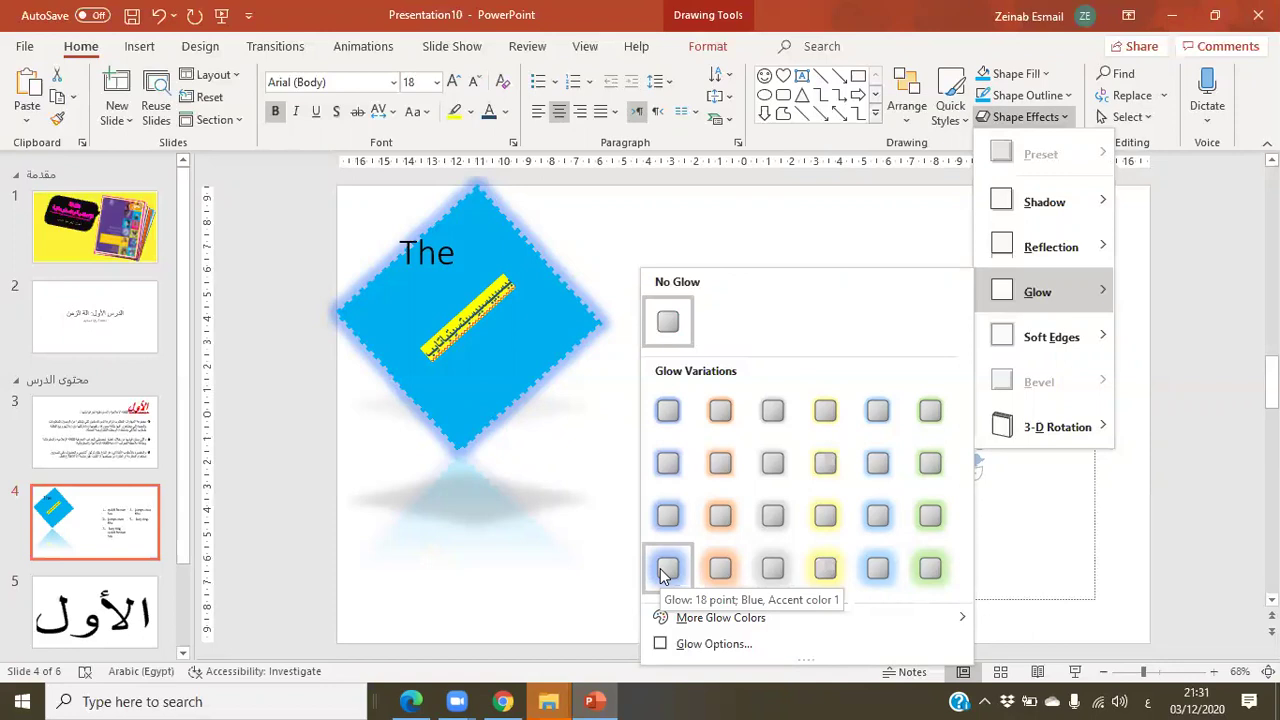
pyautogui.click(667, 570)
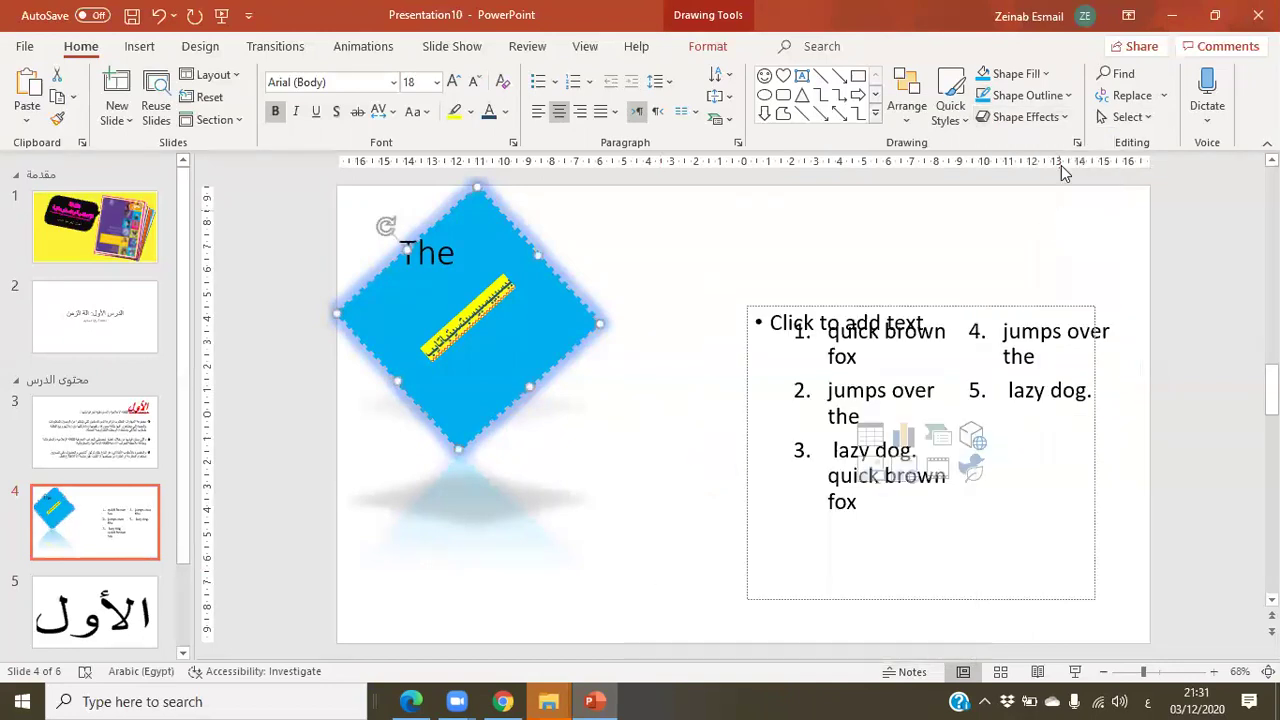
pyautogui.click(1025, 116)
pyautogui.moveTo(1094, 428)
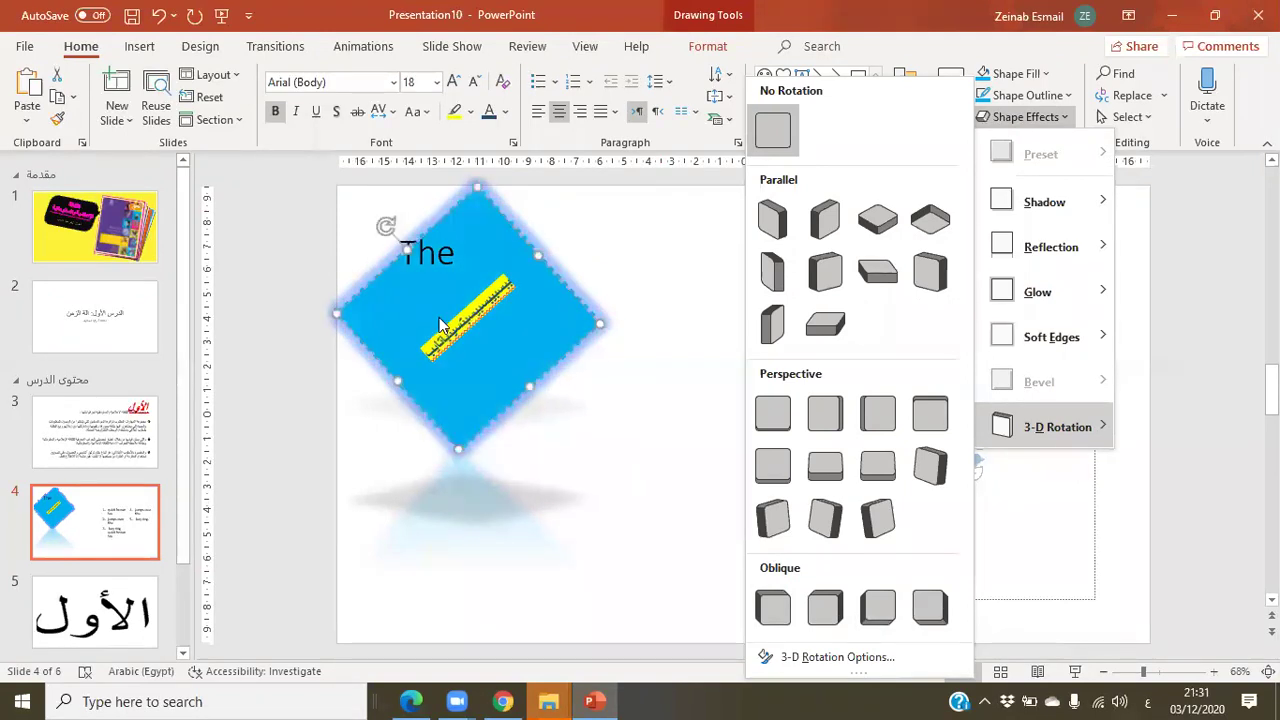
# - Rotate the diamond upright, move it below 'The', and shrink it to a small rectangle
pyautogui.click(474, 185)
pyautogui.moveTo(386, 226); pyautogui.dragTo(475, 222)
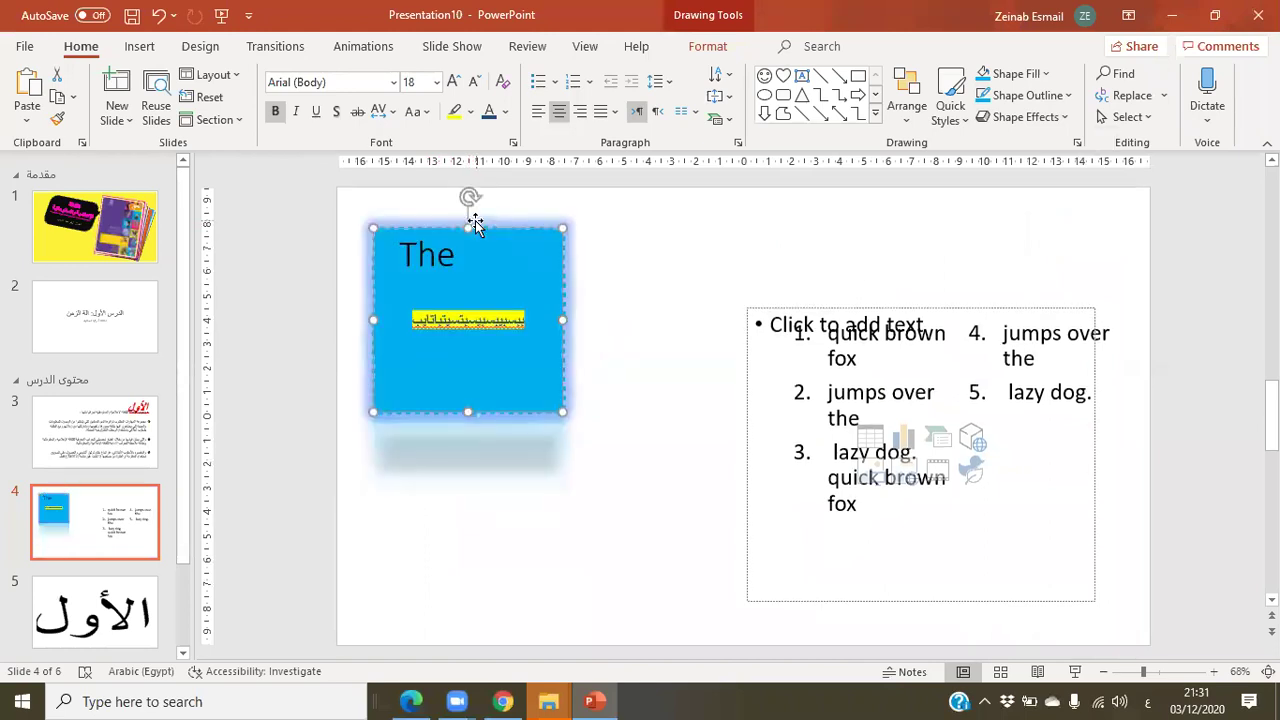
pyautogui.moveTo(503, 257); pyautogui.dragTo(499, 369)
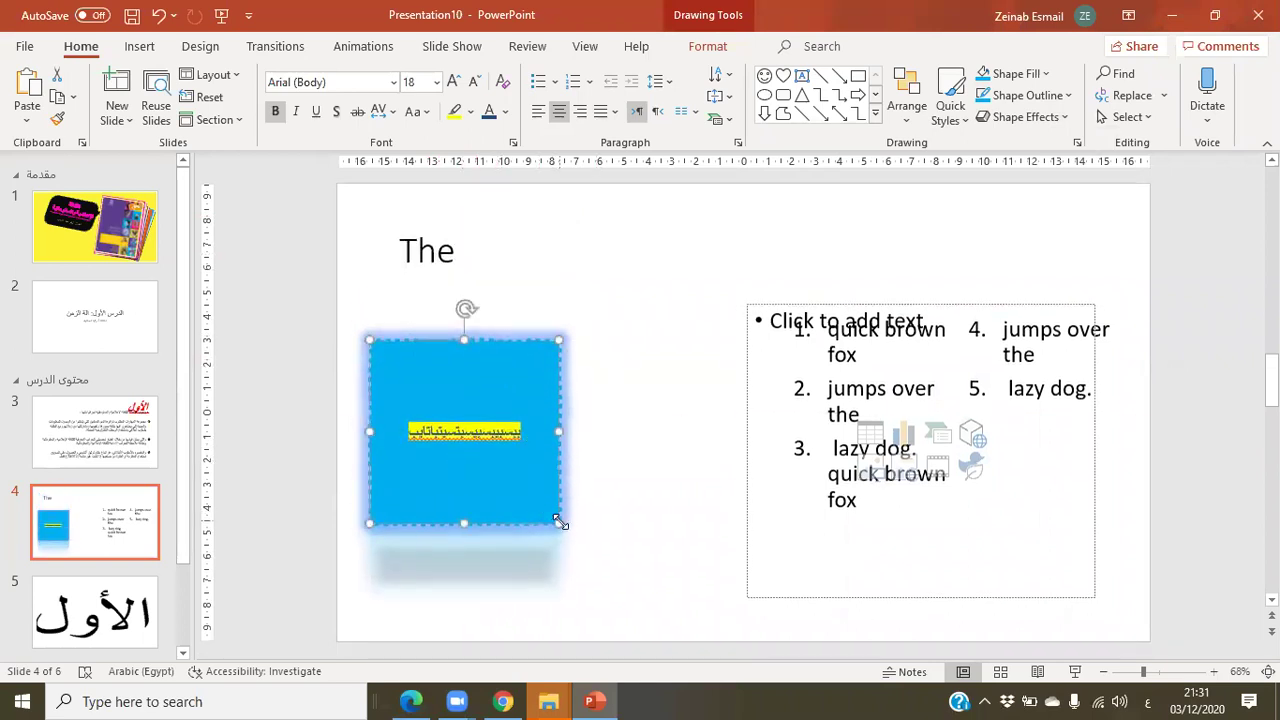
pyautogui.moveTo(557, 522); pyautogui.dragTo(501, 405)
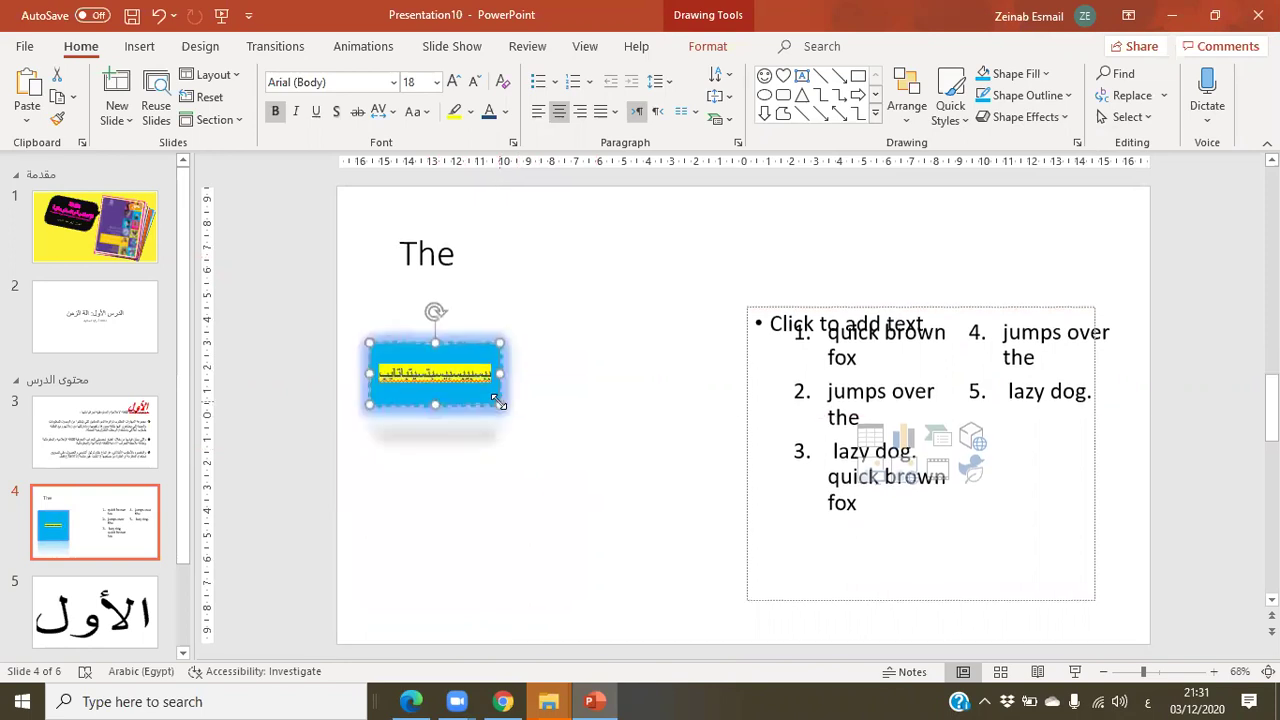
# - Narrow the blue rectangle and delete its Arabic text
pyautogui.moveTo(500, 374); pyautogui.dragTo(455, 374)
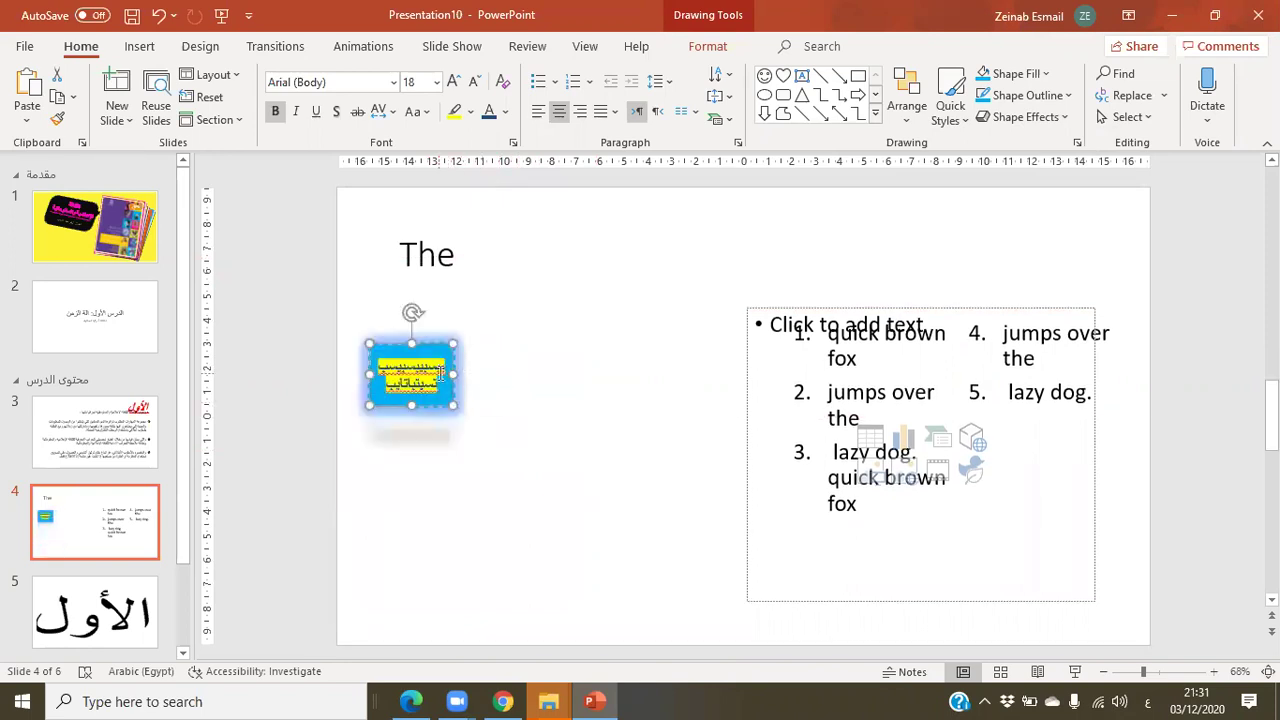
pyautogui.press('Delete')
pyautogui.hotkey('ctrl', 'z')
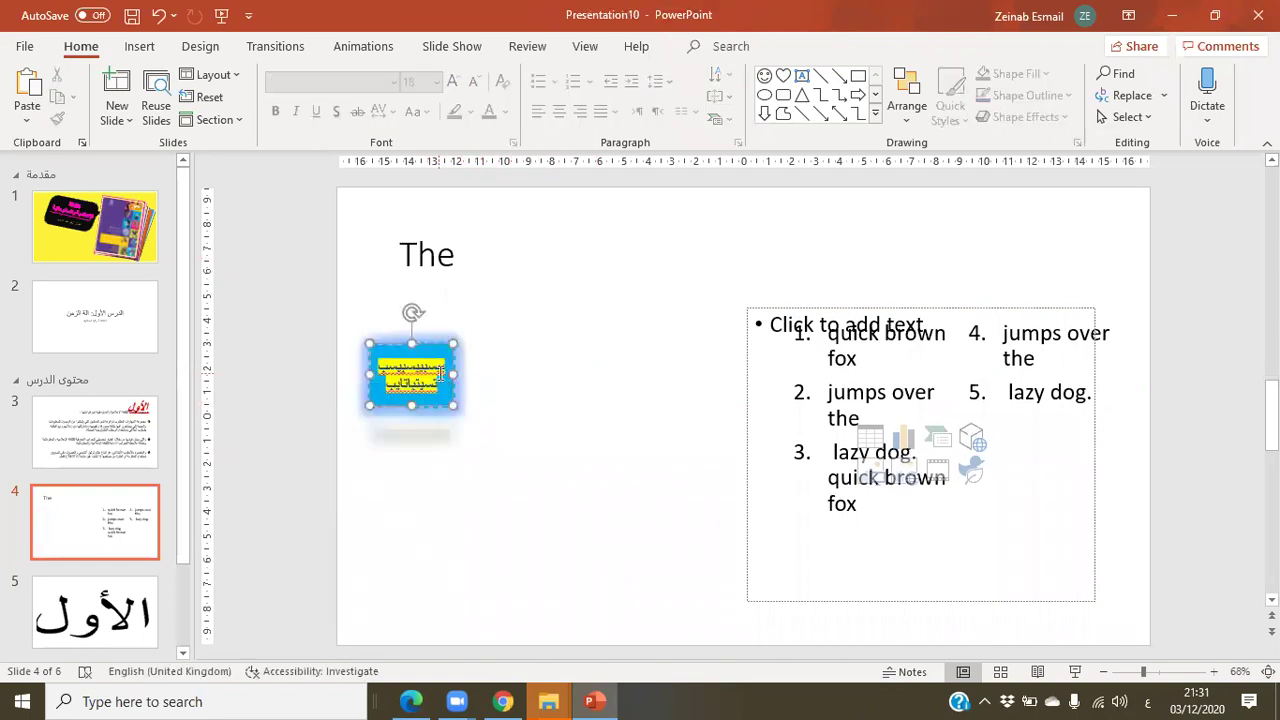
pyautogui.doubleClick(416, 370)
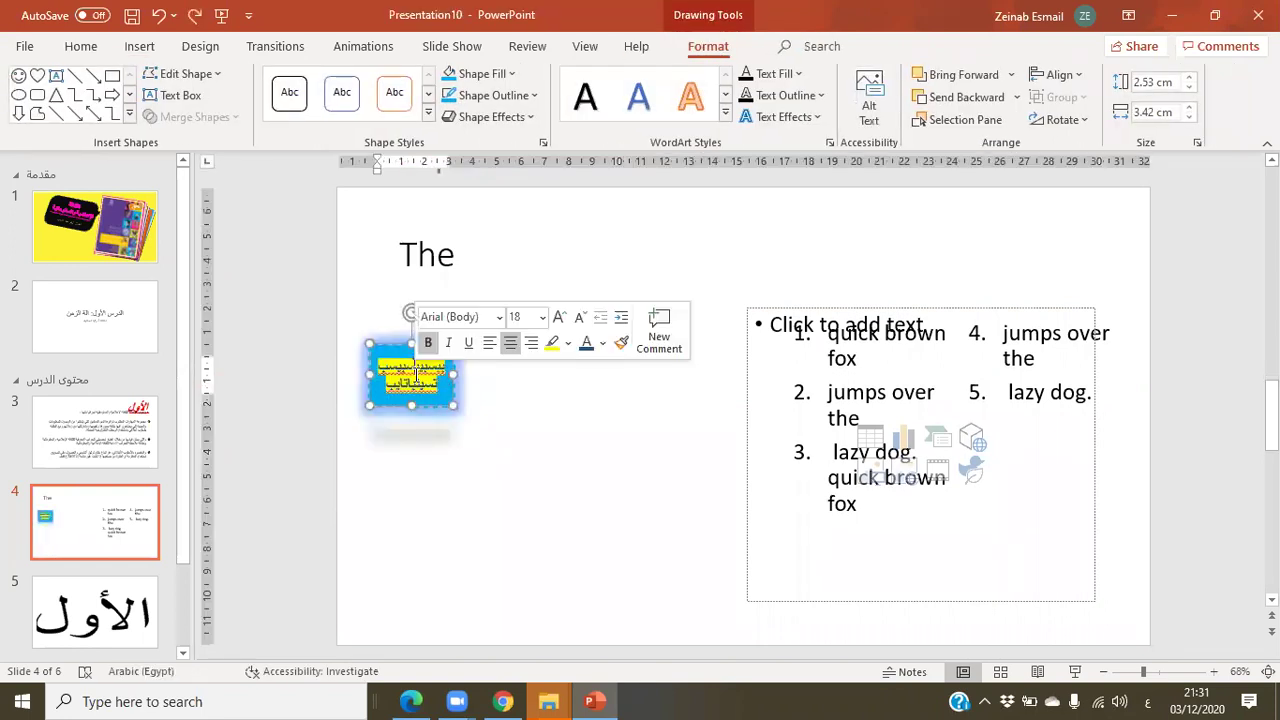
pyautogui.press('Delete')
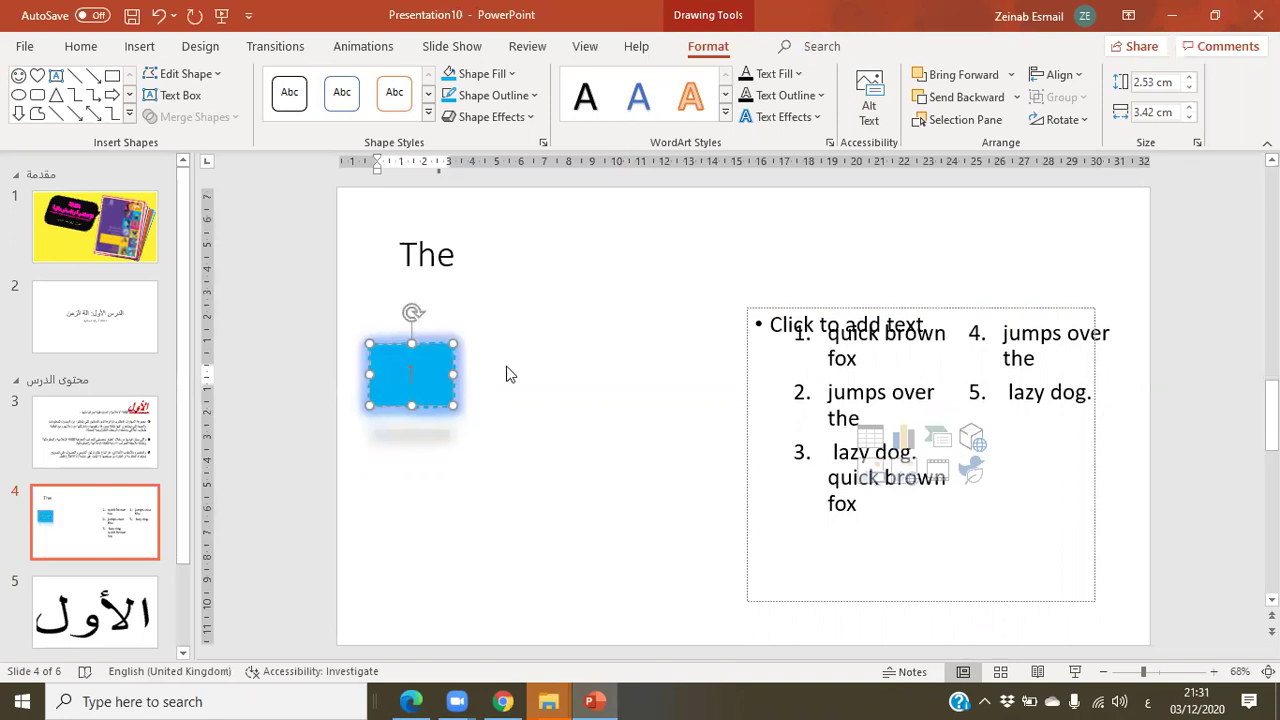
pyautogui.click(508, 374)
pyautogui.click(423, 366)
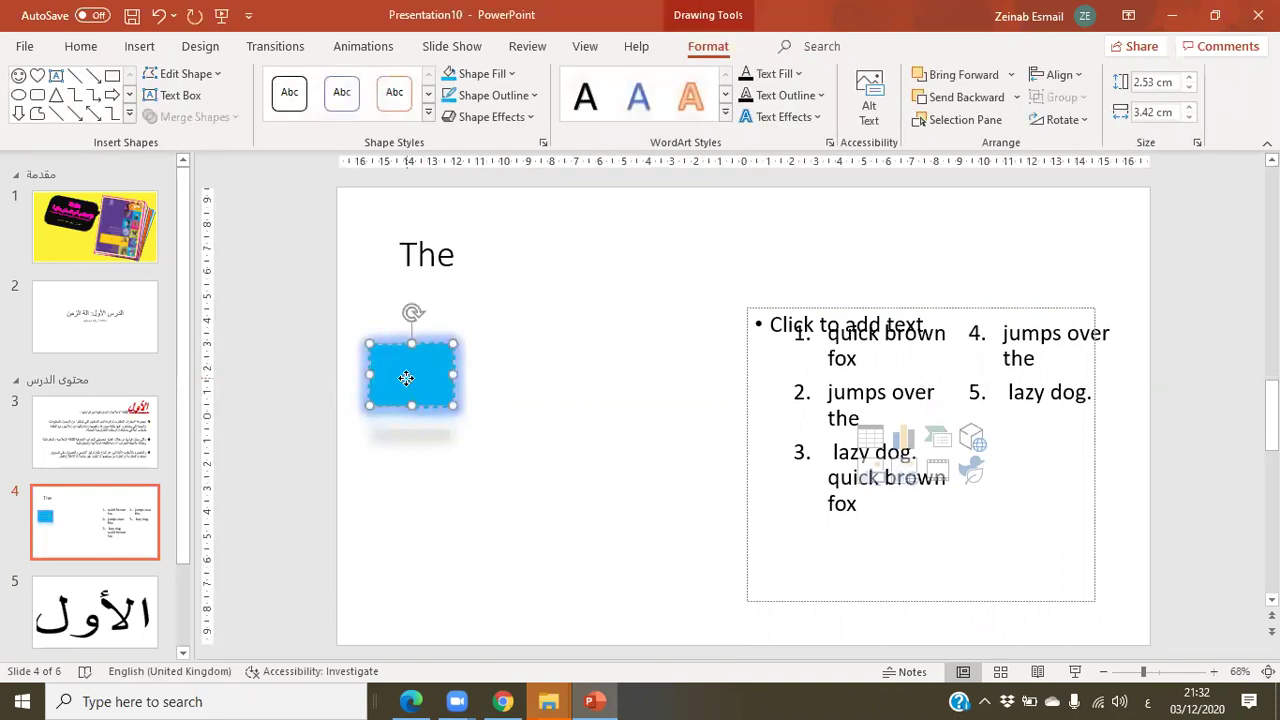
# - Switch input to English and type WEB into the rectangle, fixing typos
pyautogui.click(412, 380)
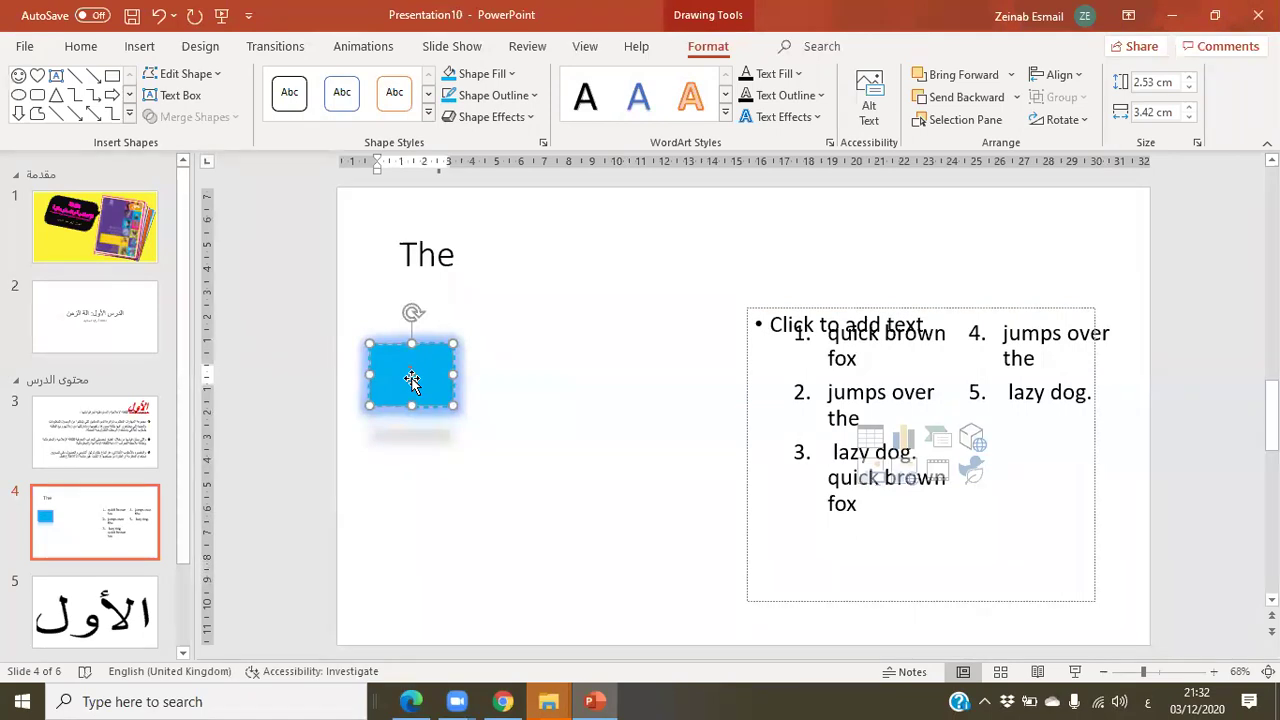
pyautogui.hotkey('alt', 'shift')
pyautogui.write('WER')
pyautogui.press('BackSpace')
pyautogui.write('b')
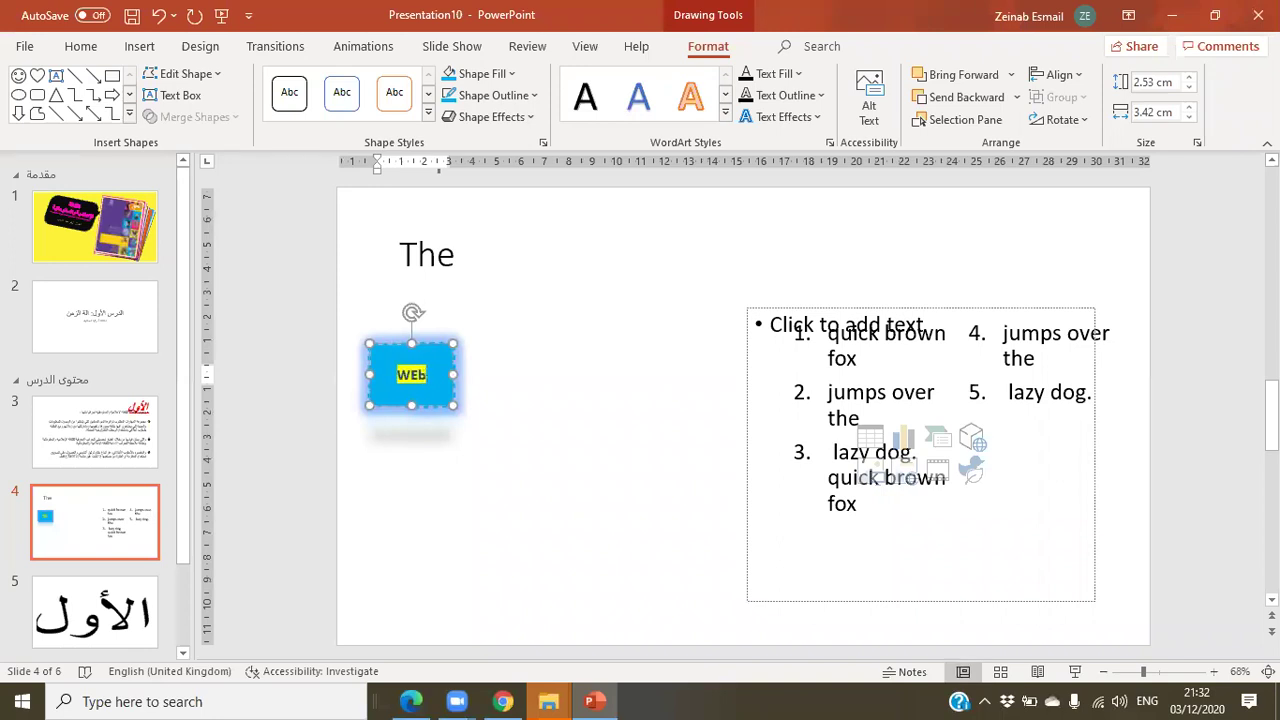
pyautogui.press('BackSpace')
# - Set the Text Highlight Color of WEB in the blue rectangle to No Color
pyautogui.write('B')
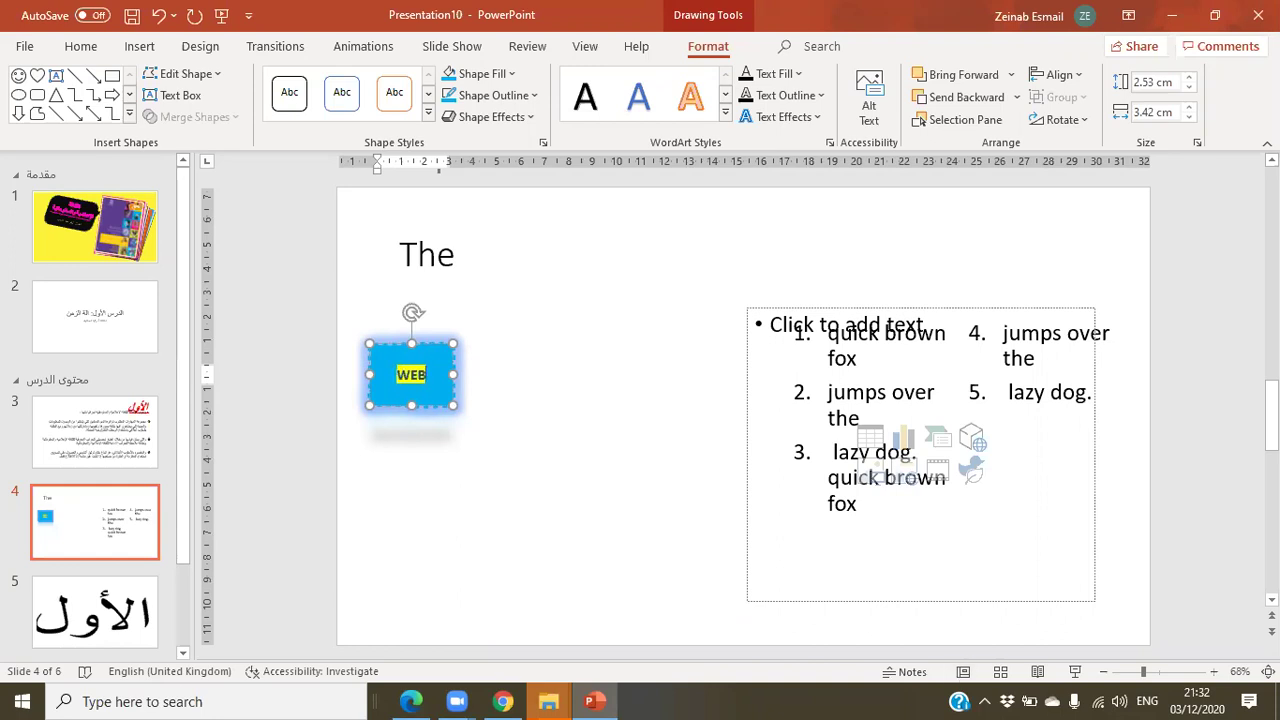
pyautogui.doubleClick(412, 374)
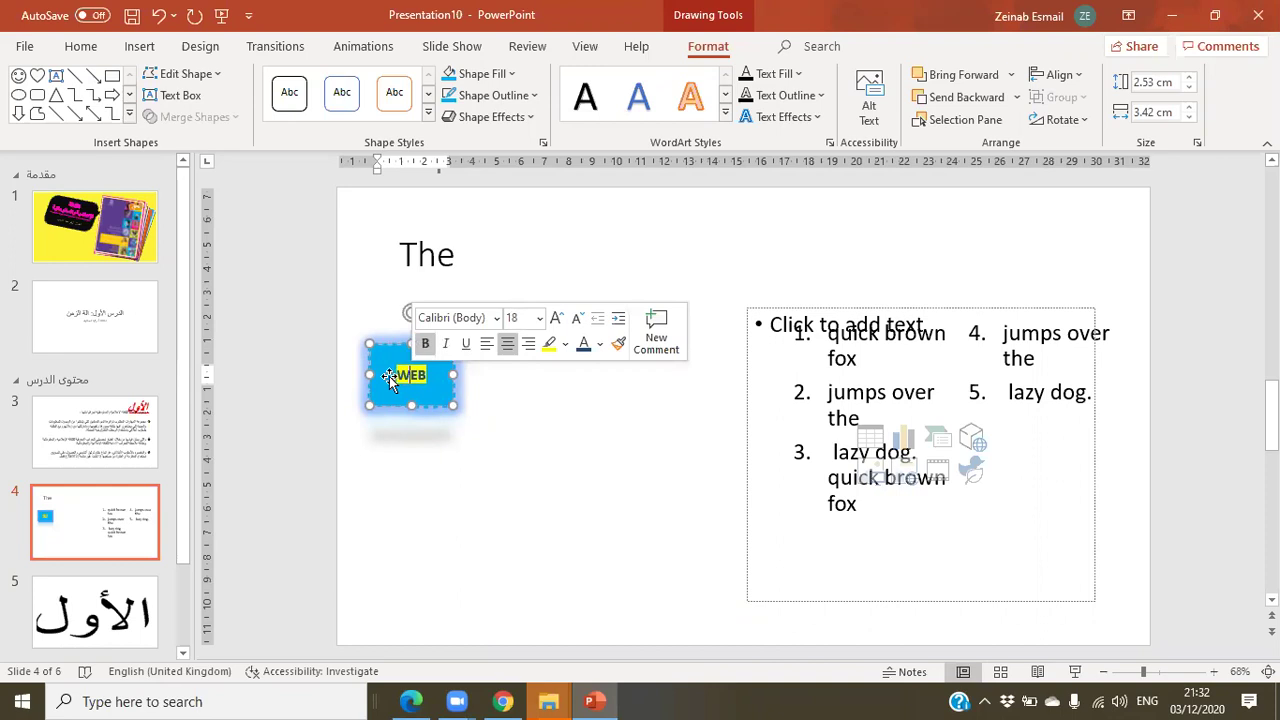
pyautogui.press('Escape')
pyautogui.click(424, 344)
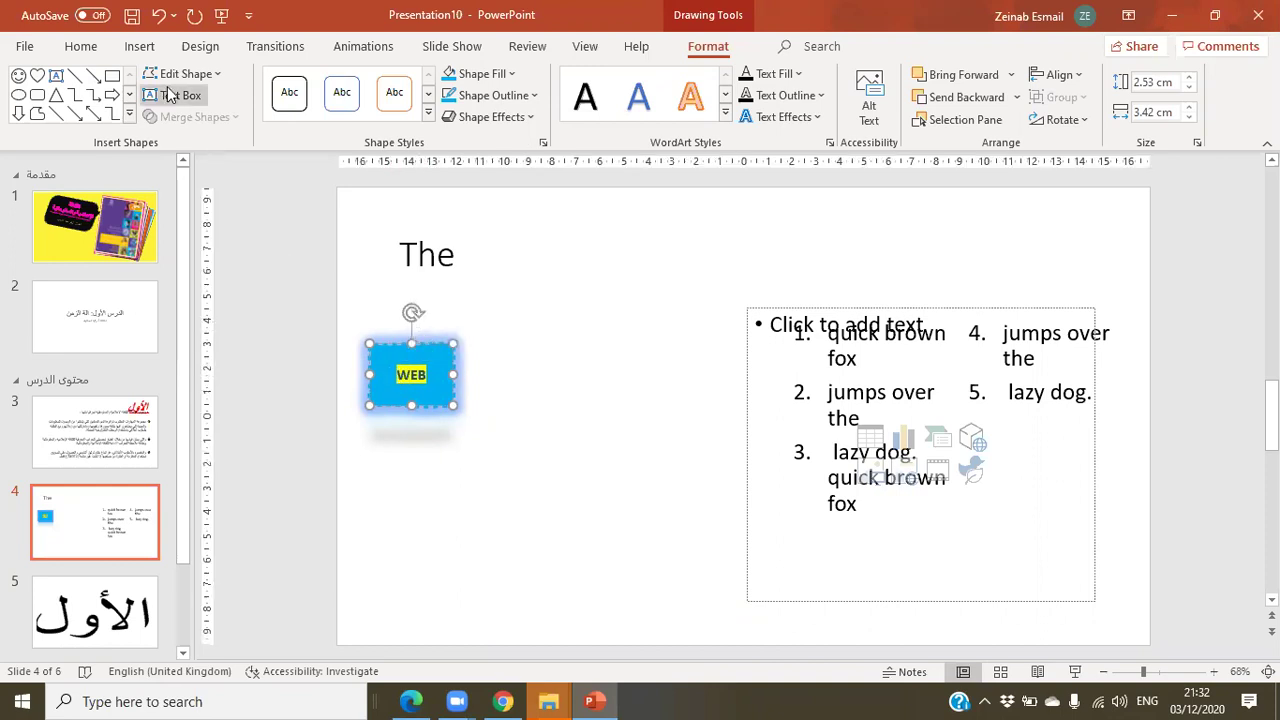
pyautogui.click(84, 46)
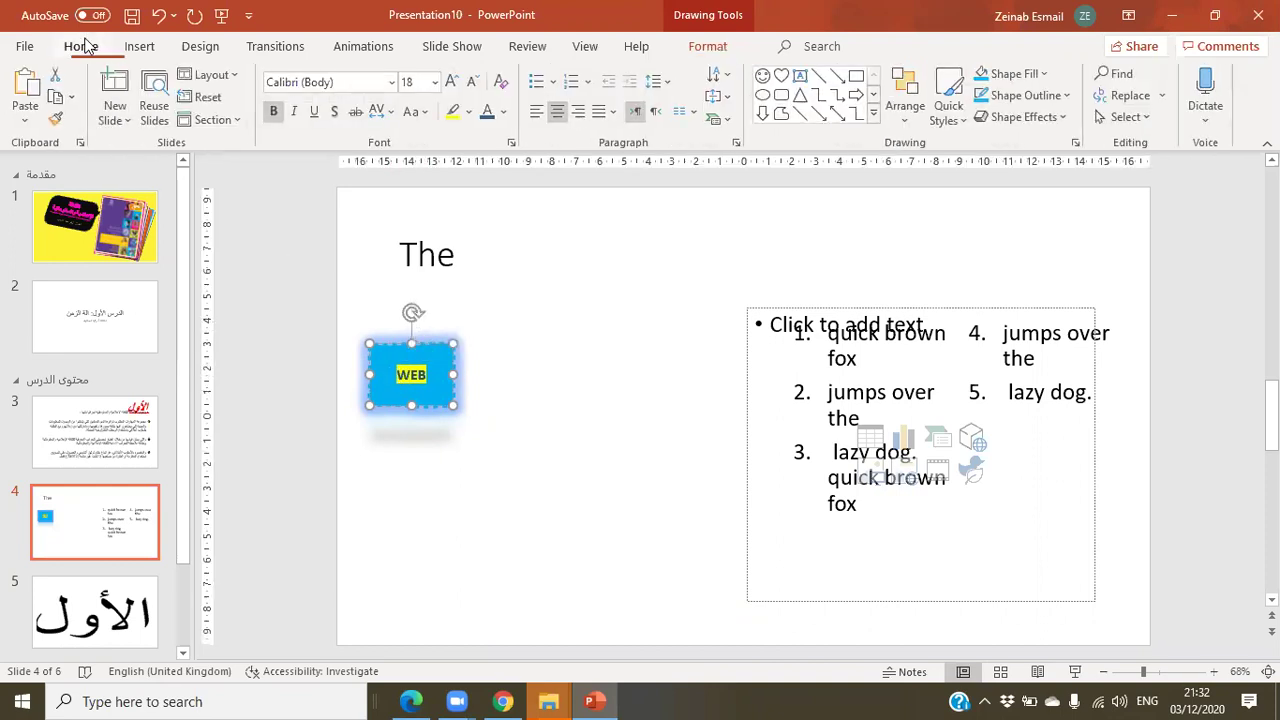
pyautogui.click(470, 111)
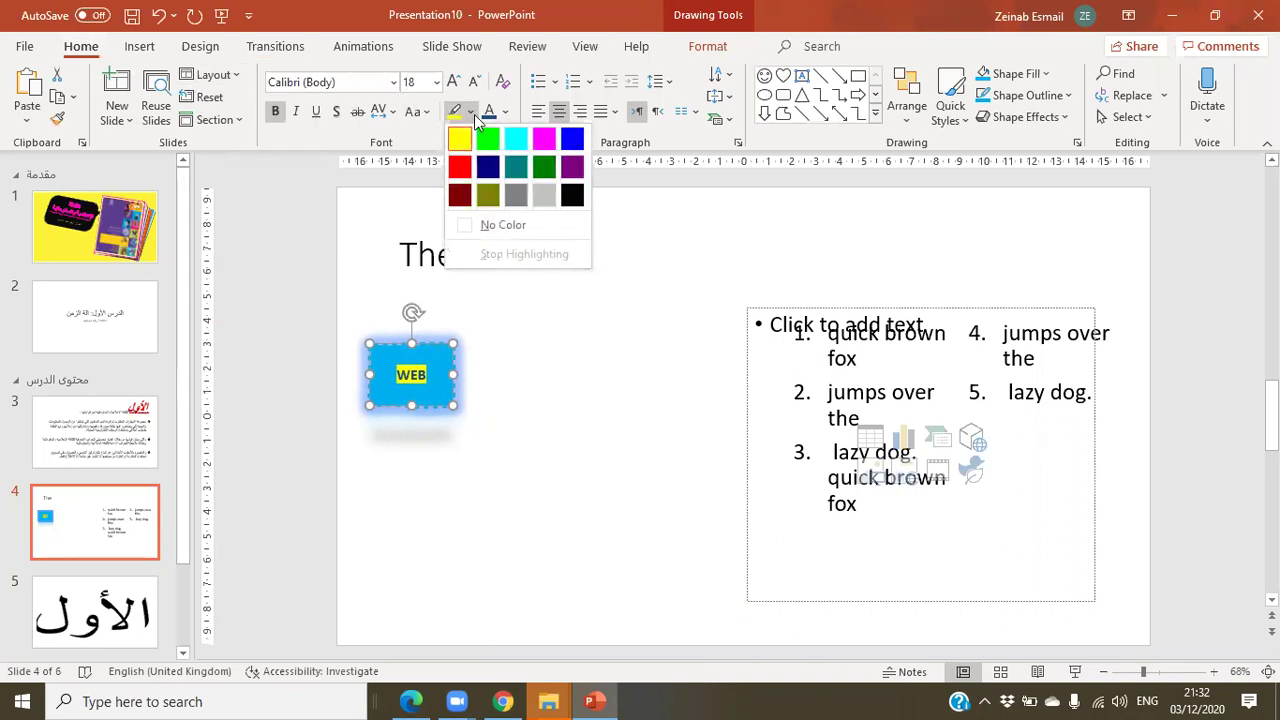
pyautogui.click(525, 223)
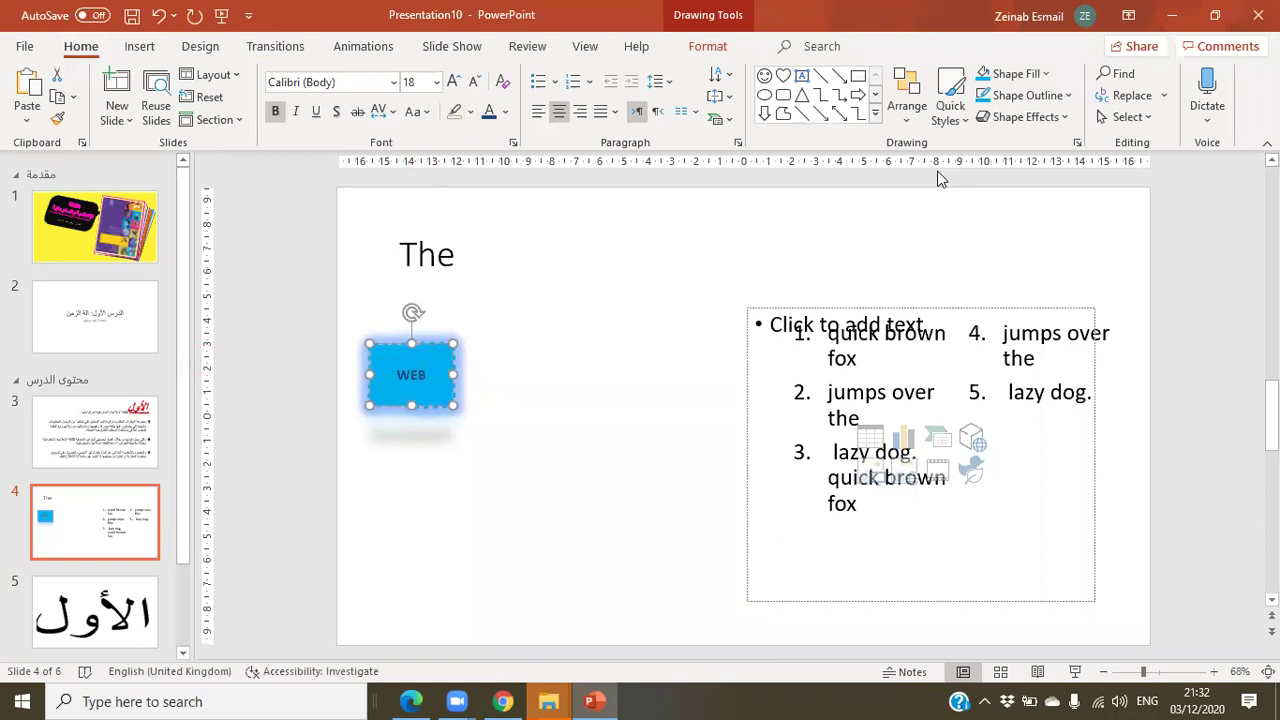
pyautogui.click(1025, 116)
# - Browse the shadow presets, Shadow Options and Shape Fill colours without changing the WEB rectangle
pyautogui.moveTo(1044, 201)
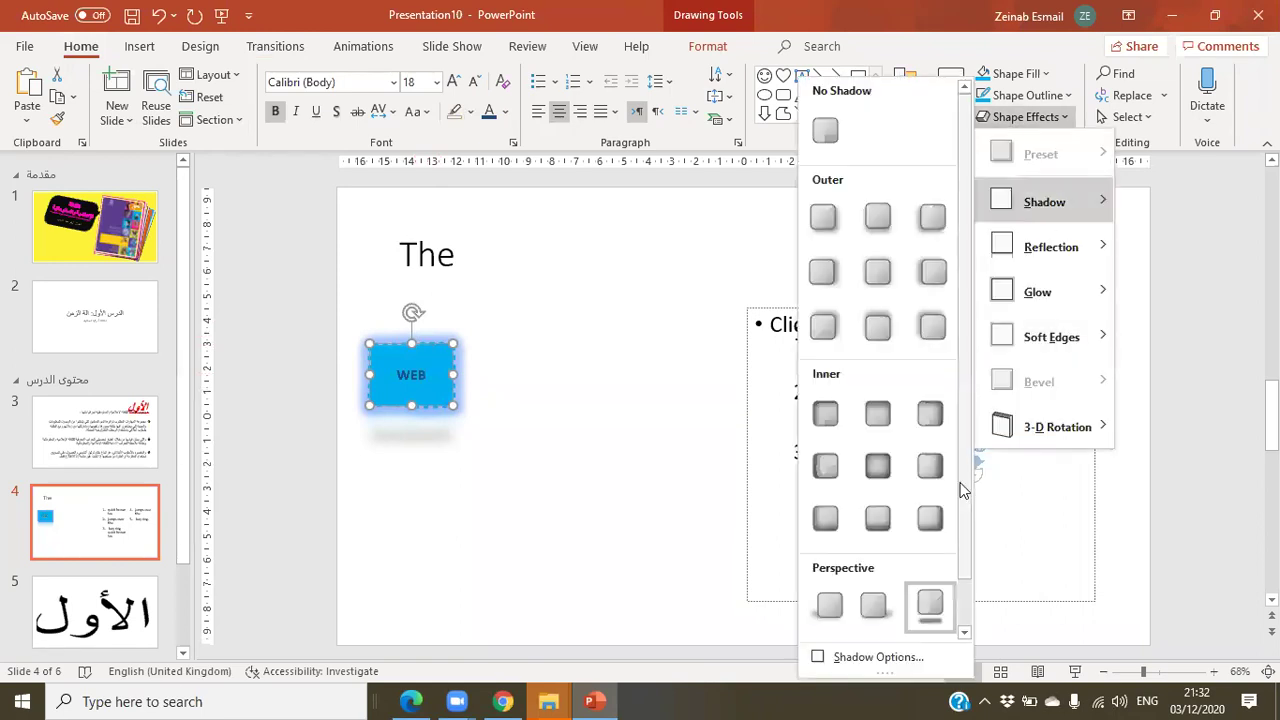
pyautogui.click(964, 632)
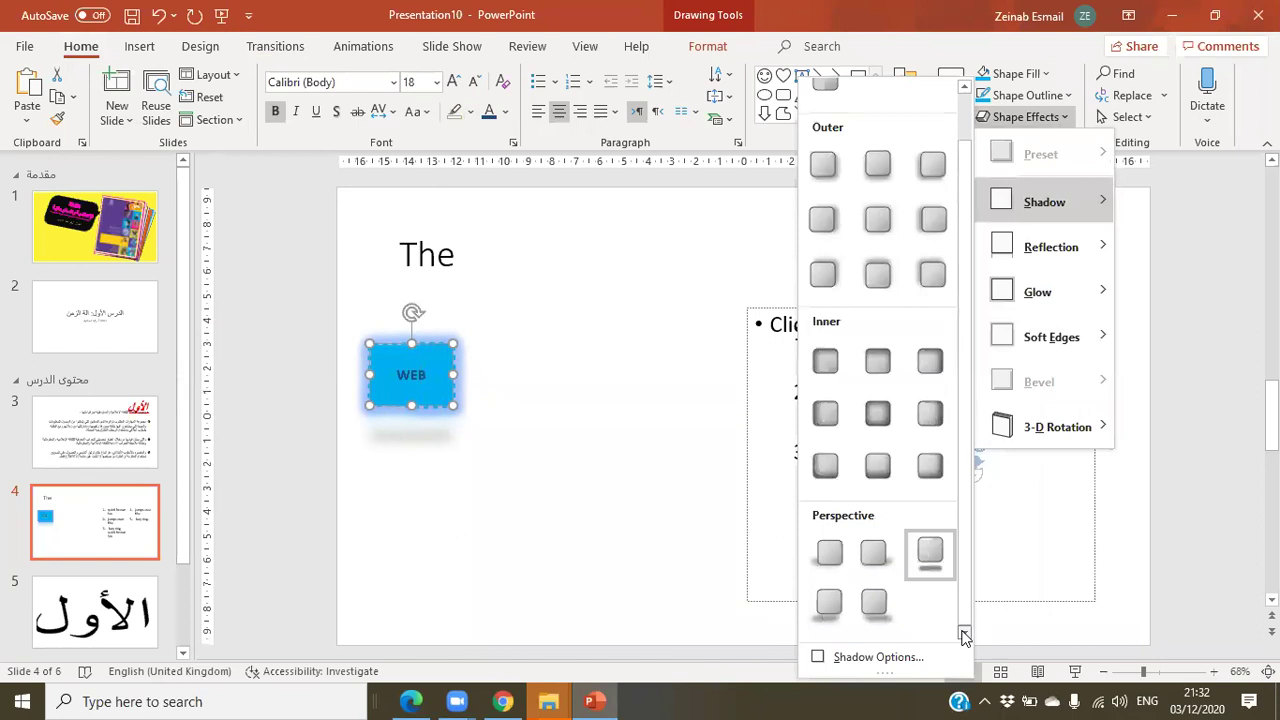
pyautogui.click(892, 656)
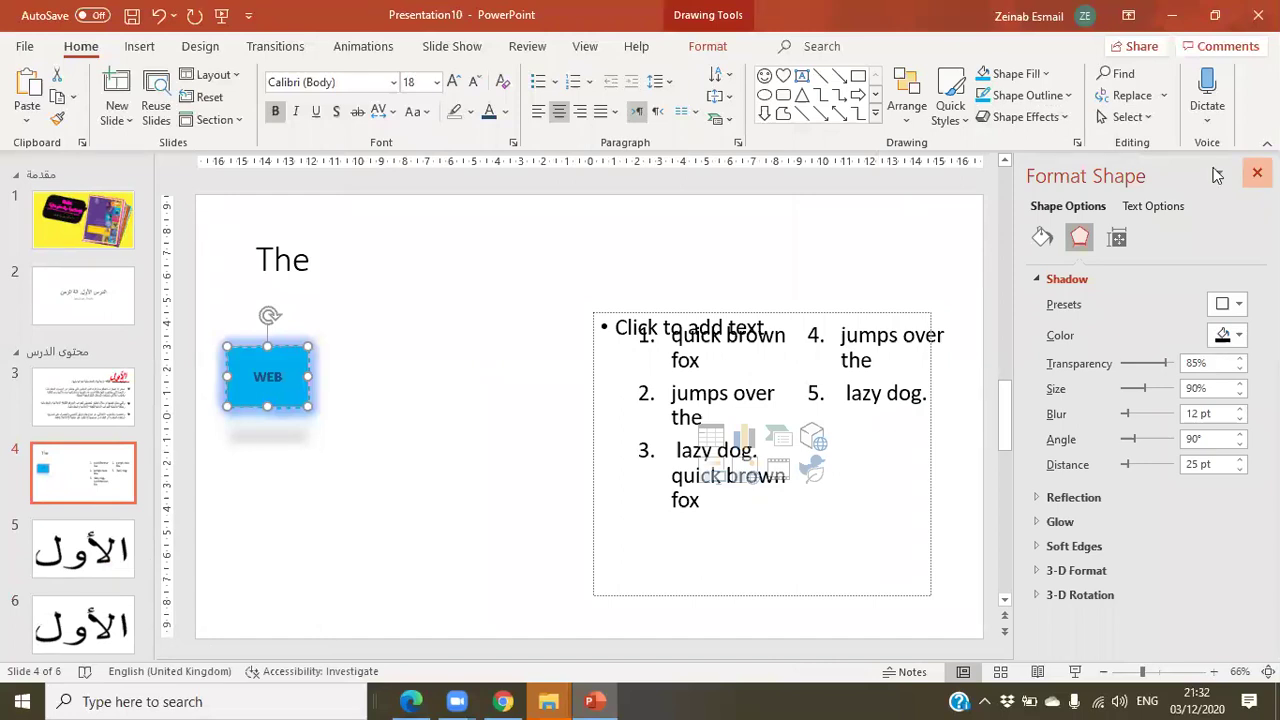
pyautogui.click(1046, 77)
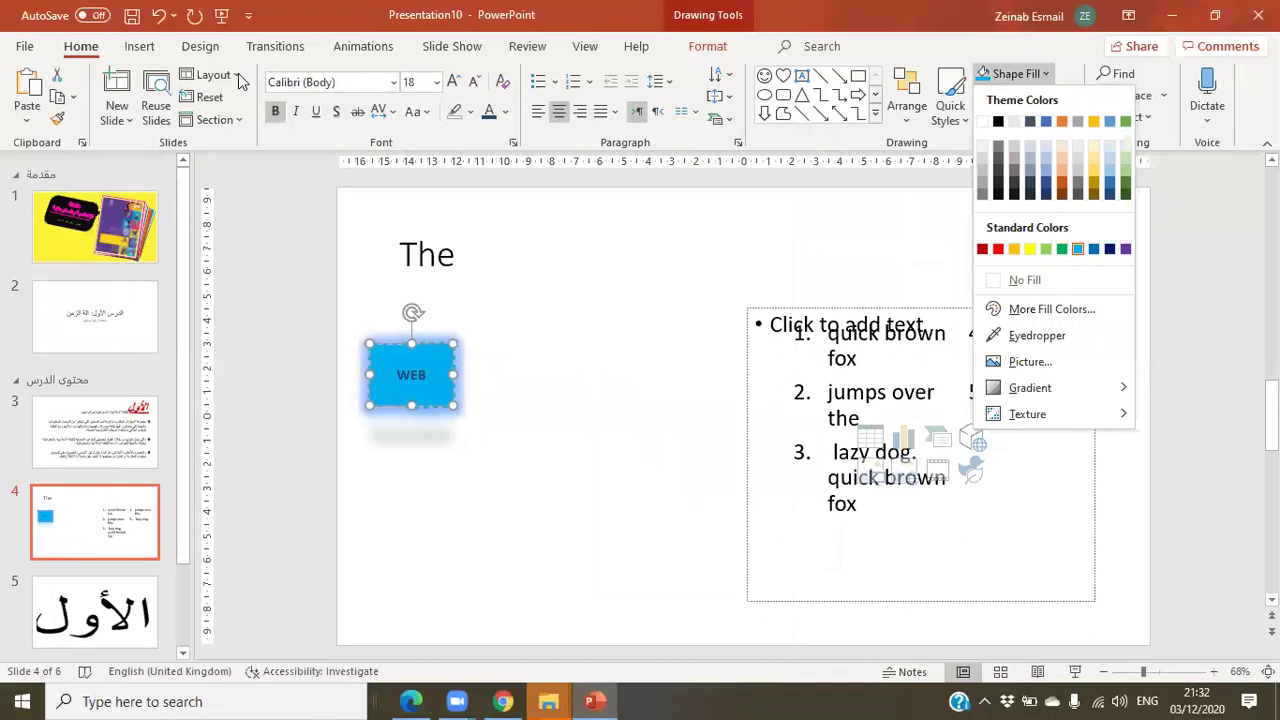
pyautogui.click(417, 366)
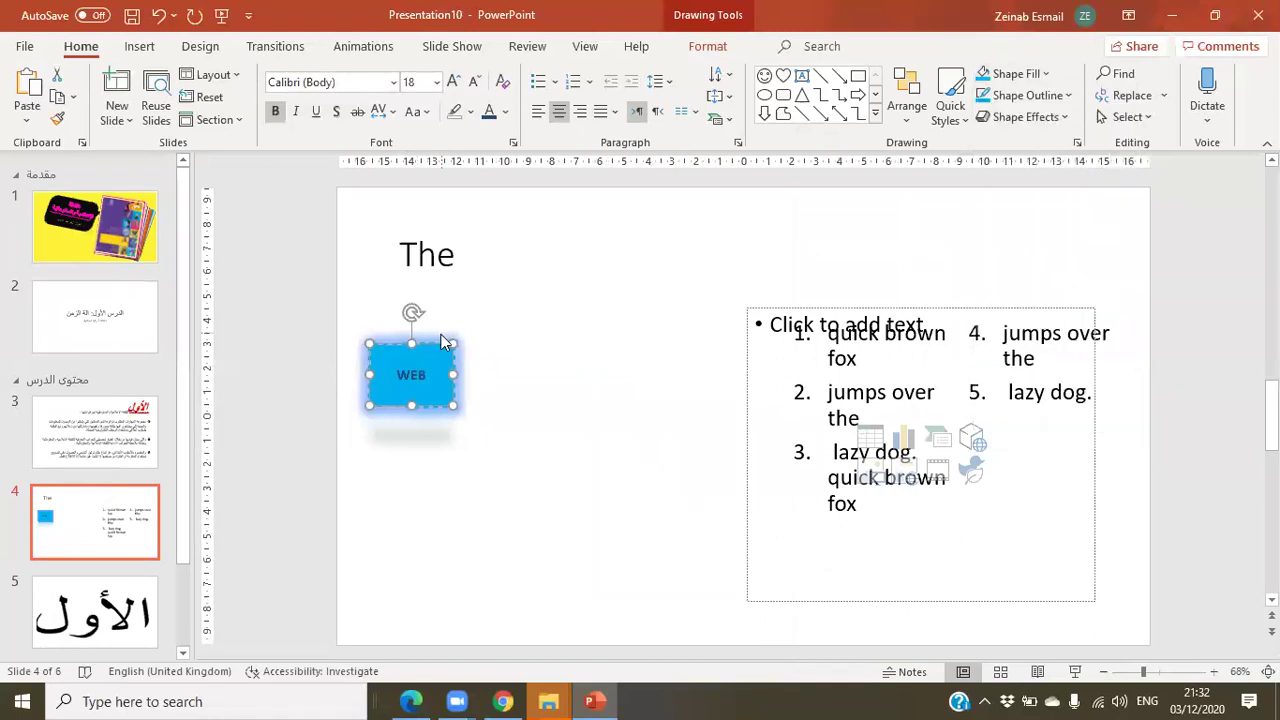
pyautogui.click(707, 48)
# - Change the WEB rectangle into Action Button: Go Home, linked to the First Slide
pyautogui.click(213, 80)
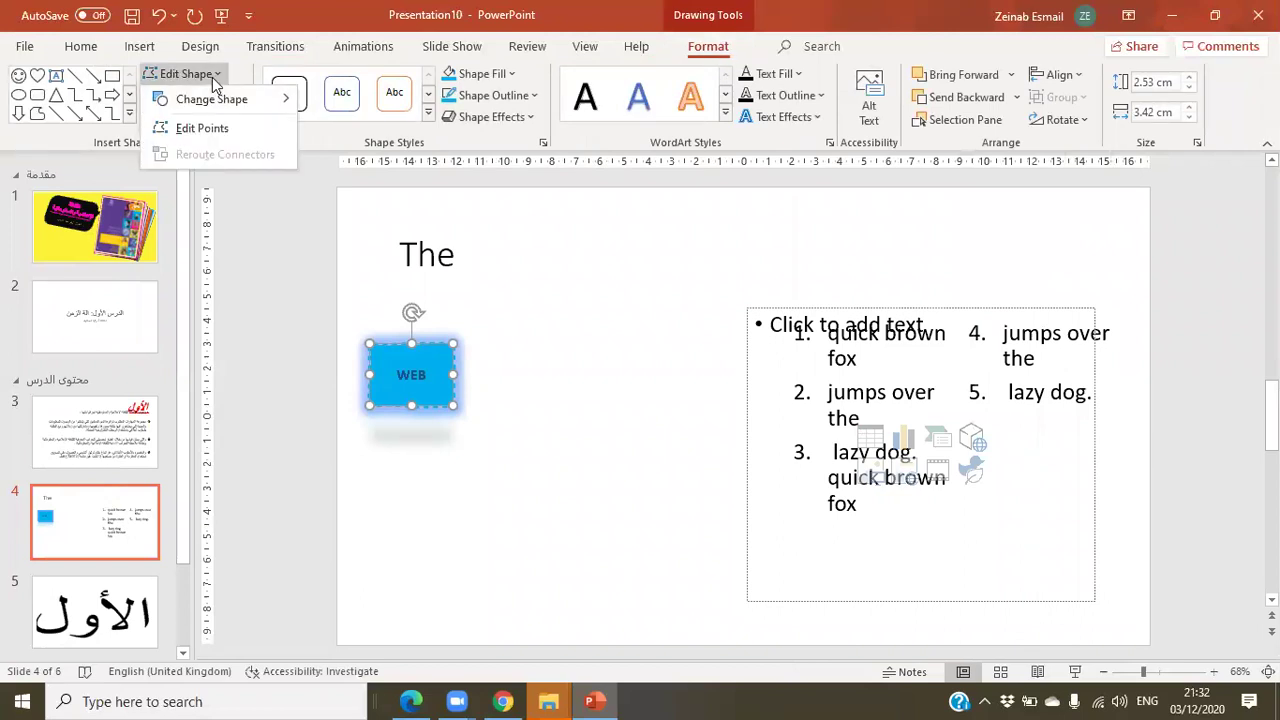
pyautogui.moveTo(232, 98)
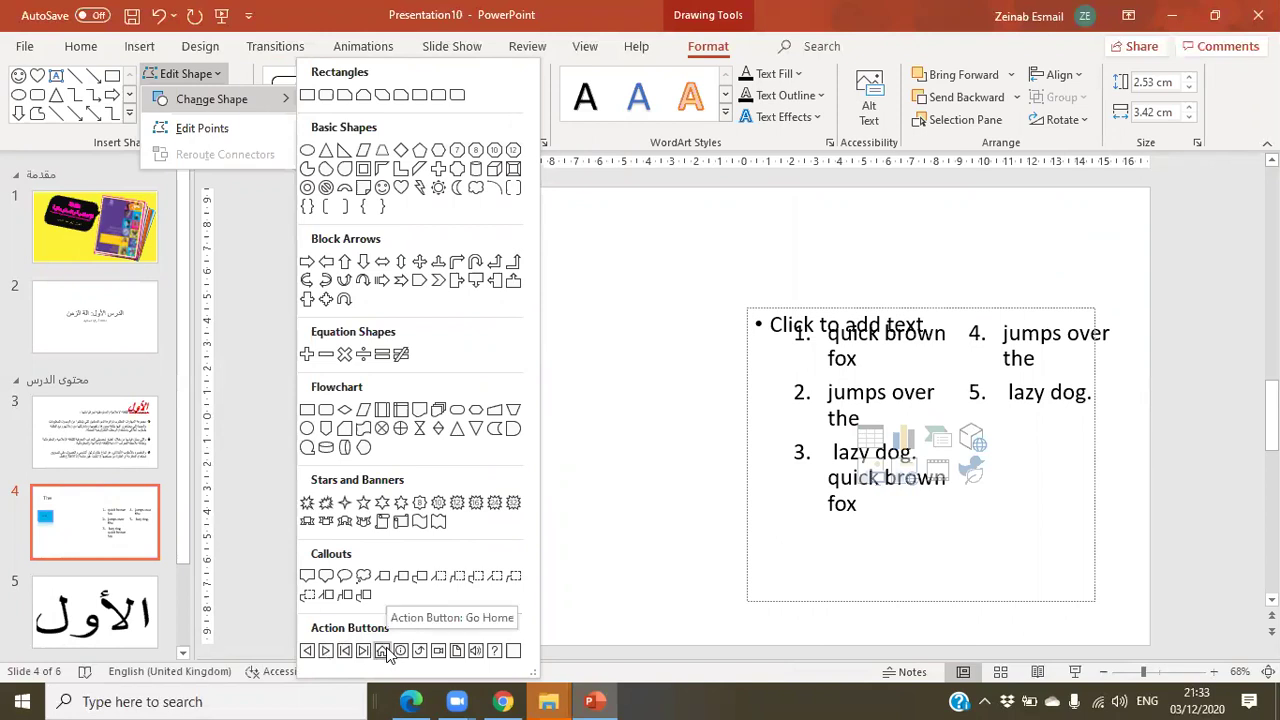
pyautogui.click(384, 650)
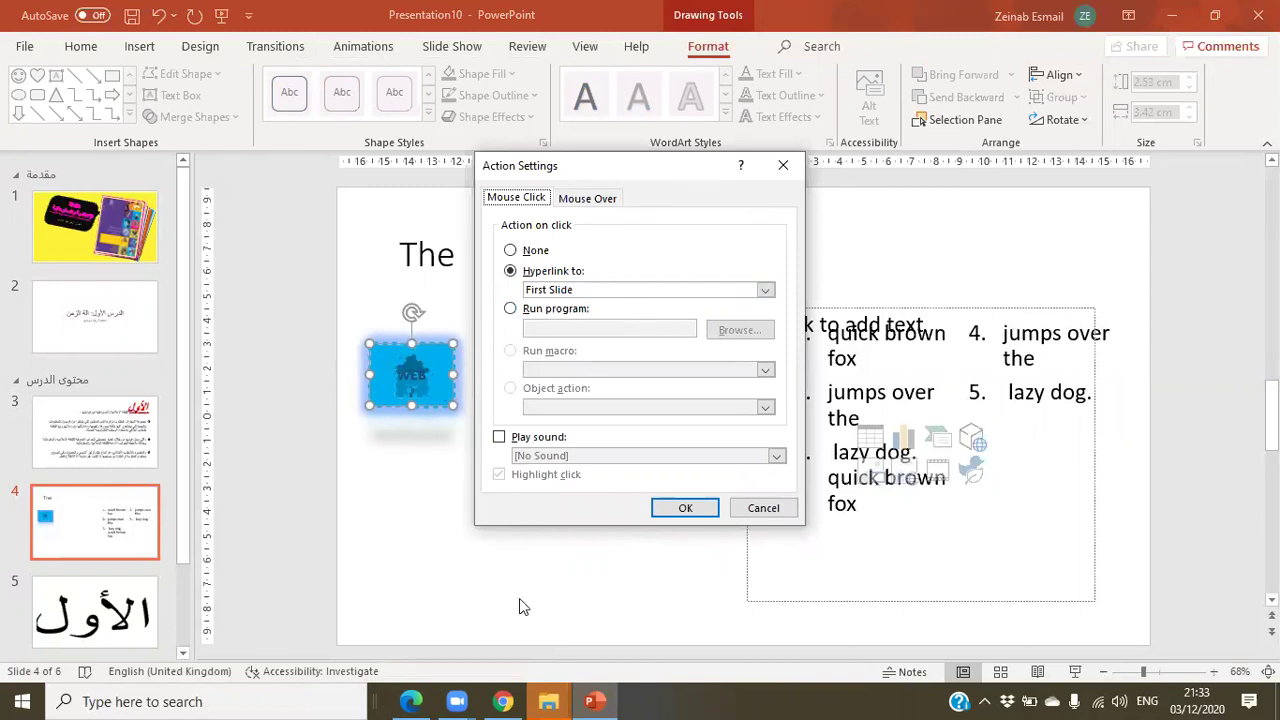
pyautogui.click(503, 701)
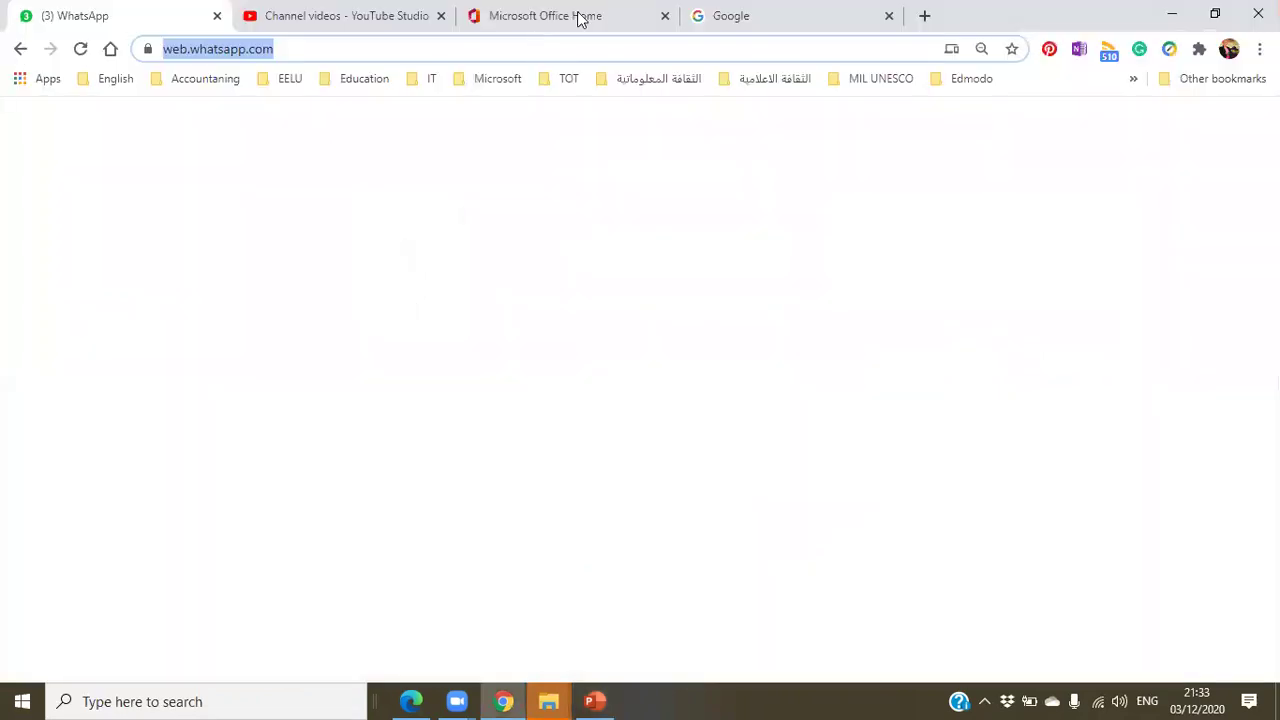
pyautogui.click(695, 20)
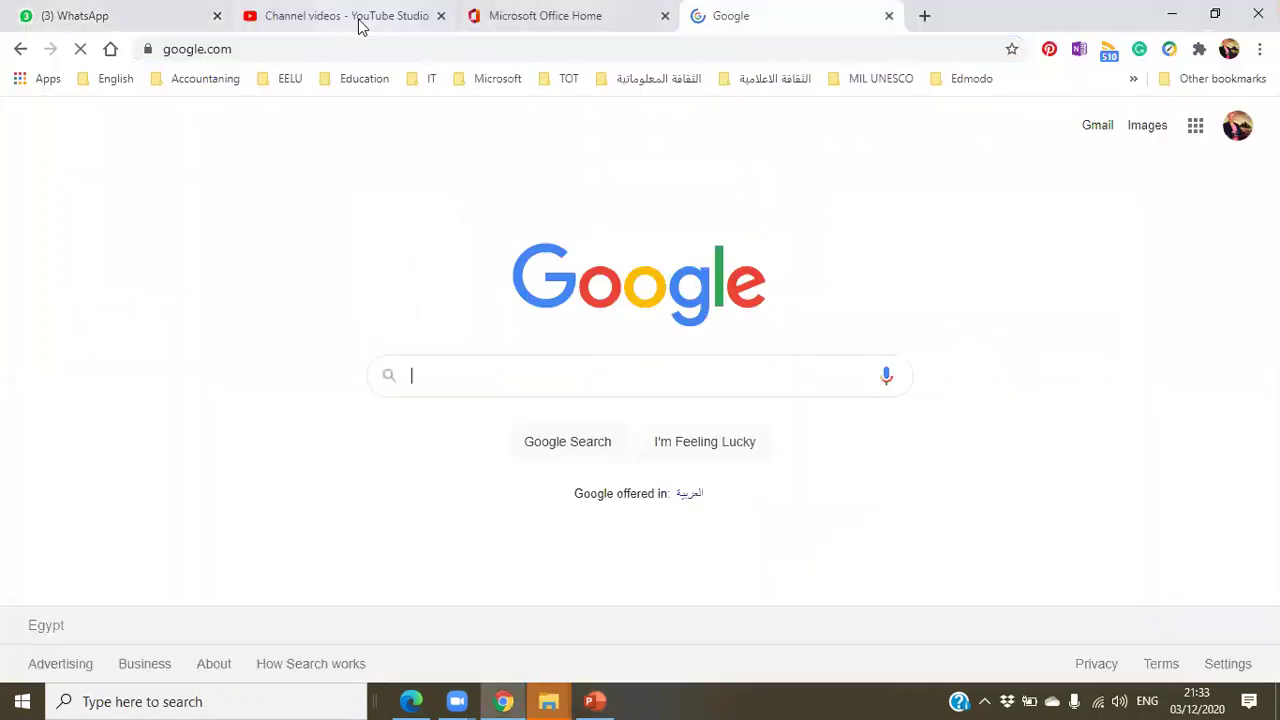
pyautogui.click(314, 49)
pyautogui.rightClick(278, 54)
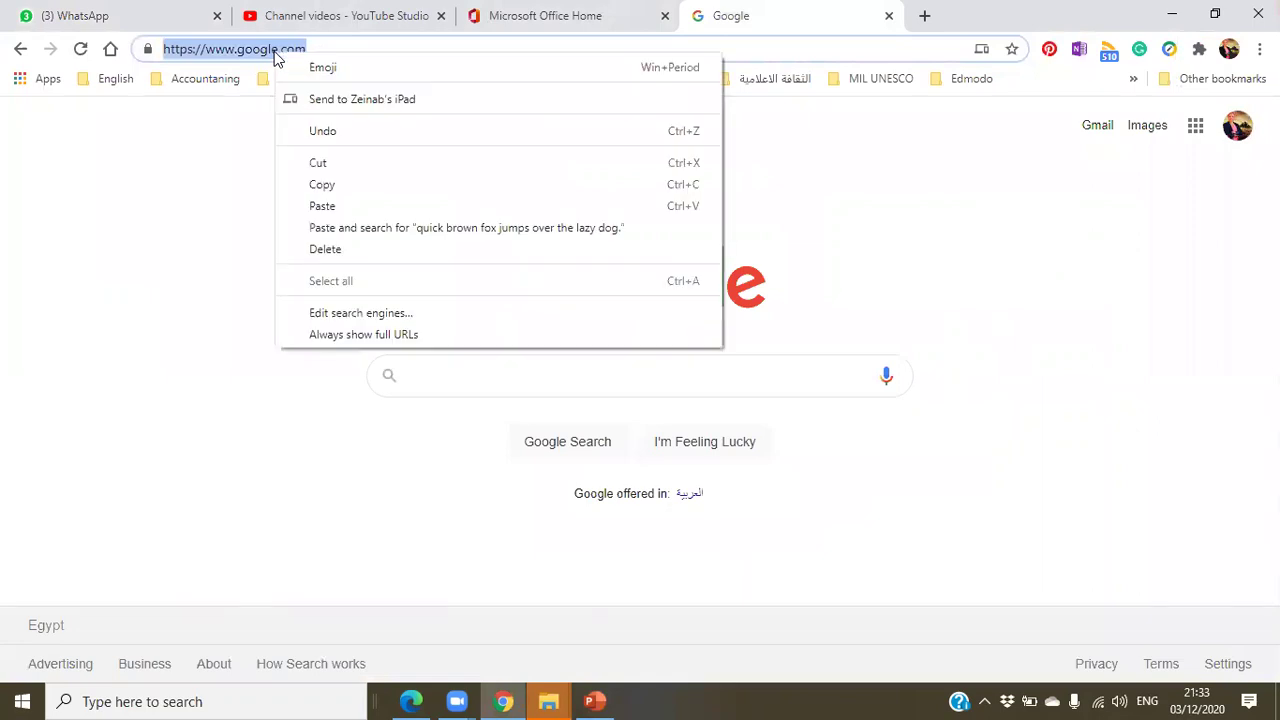
pyautogui.click(355, 185)
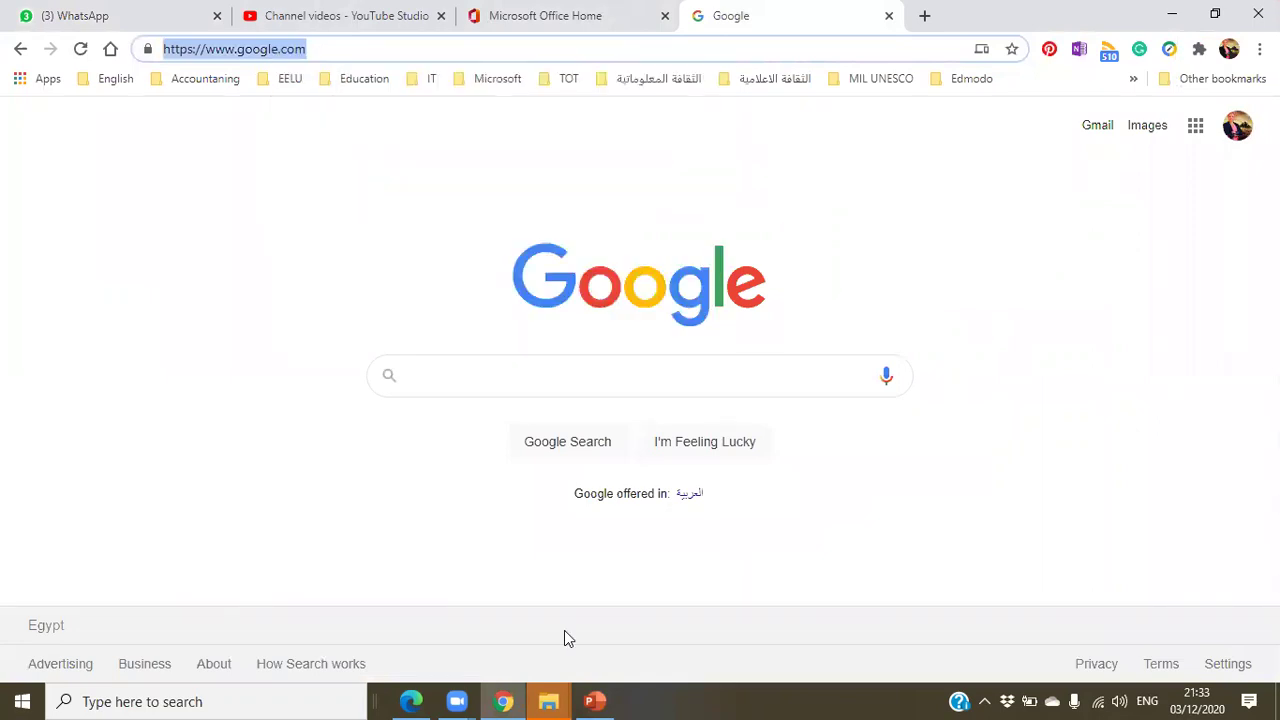
pyautogui.hotkey('alt', 'Tab')
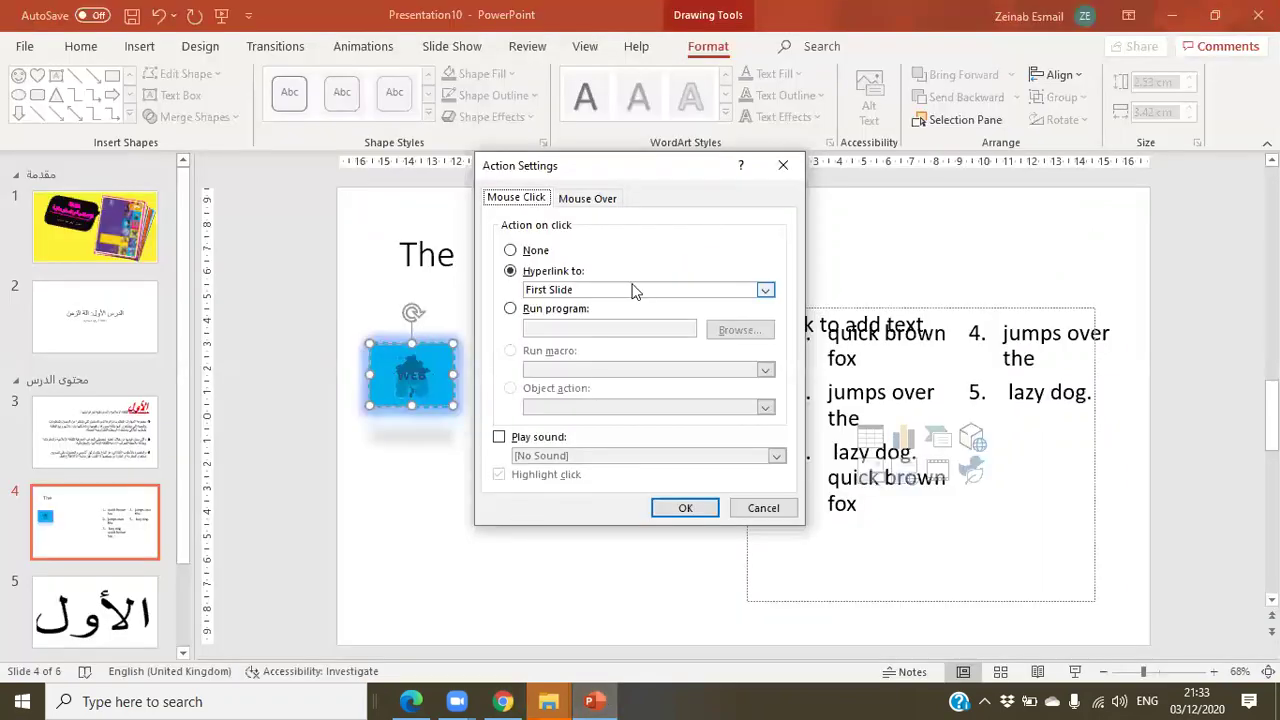
pyautogui.click(563, 272)
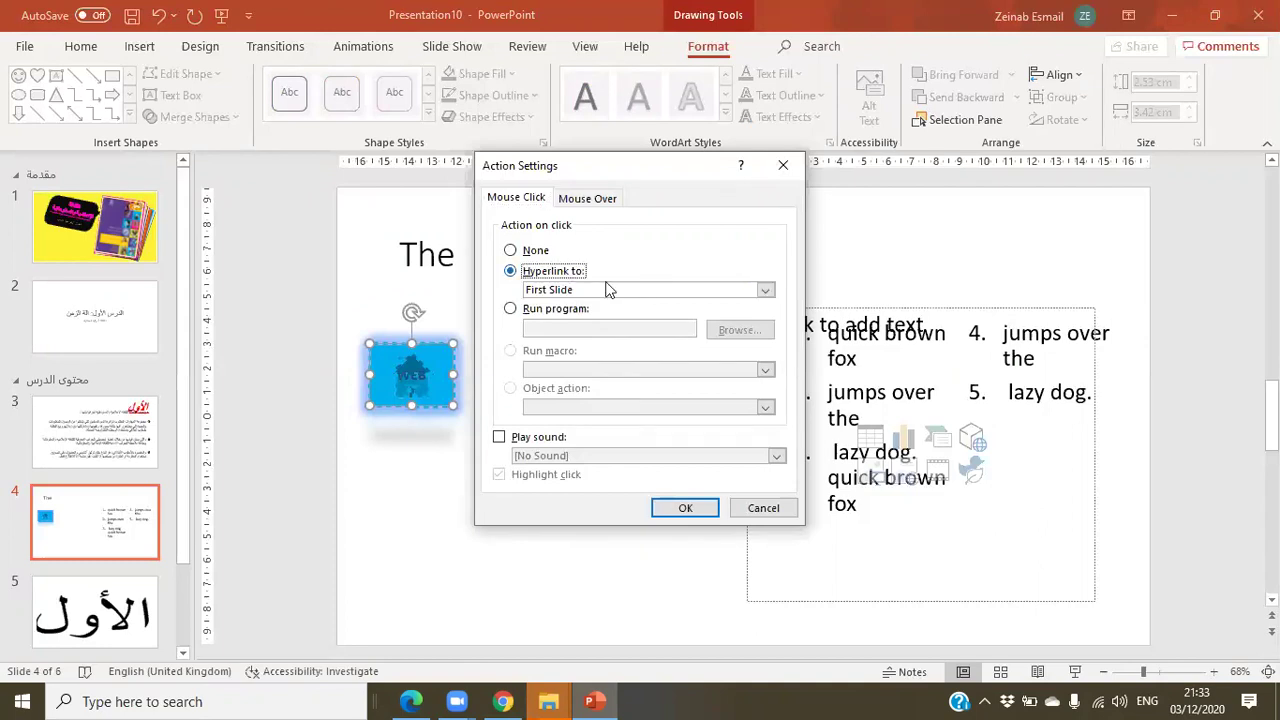
pyautogui.click(624, 292)
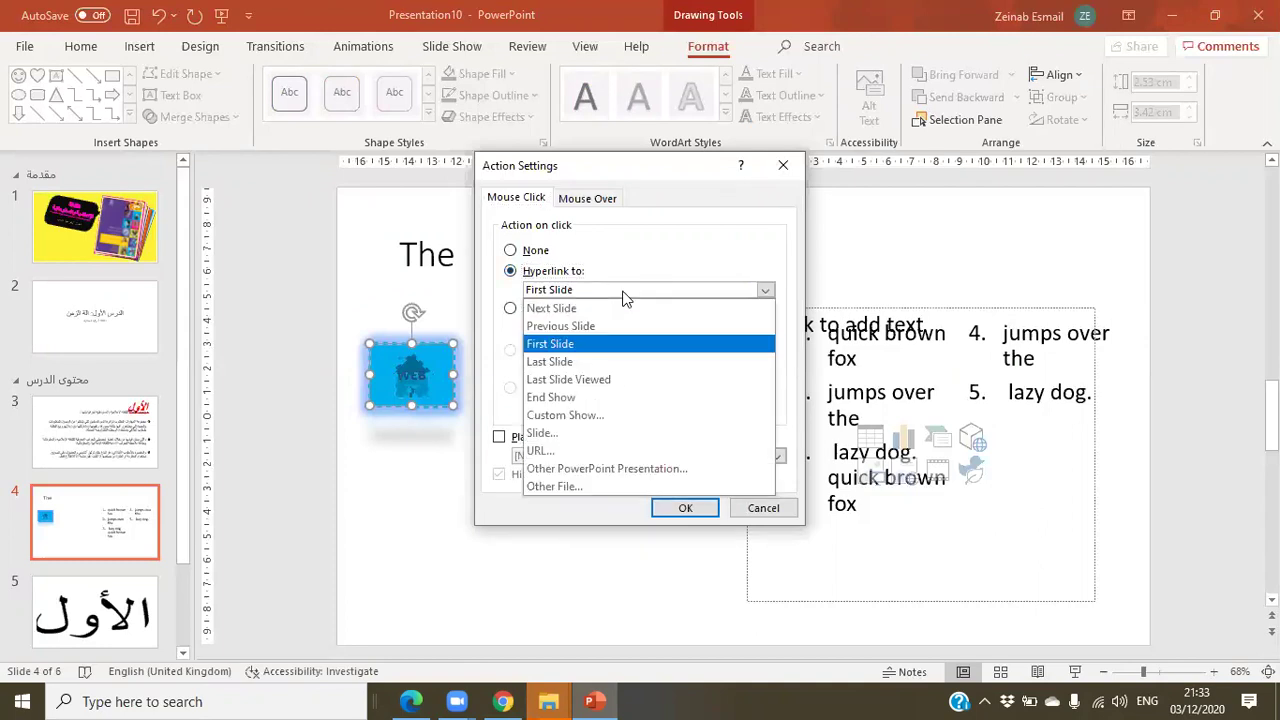
pyautogui.click(597, 455)
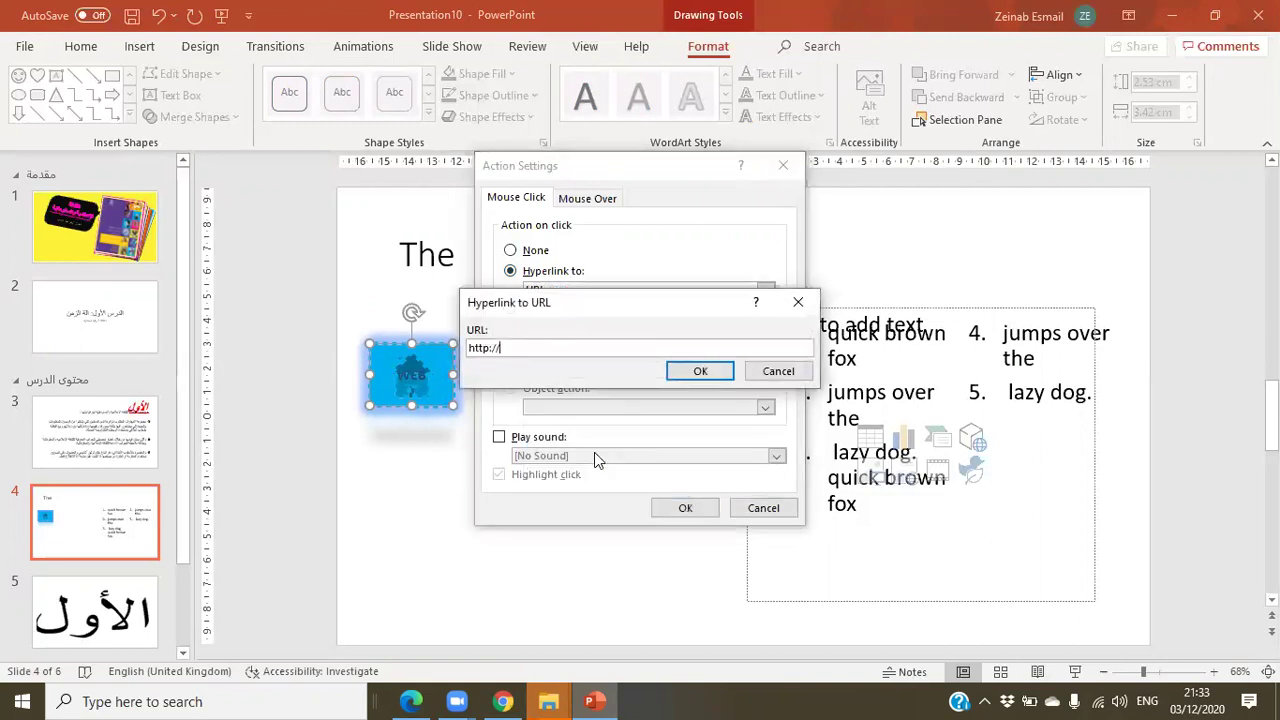
pyautogui.doubleClick(552, 347)
pyautogui.write('https://www.google.com/')
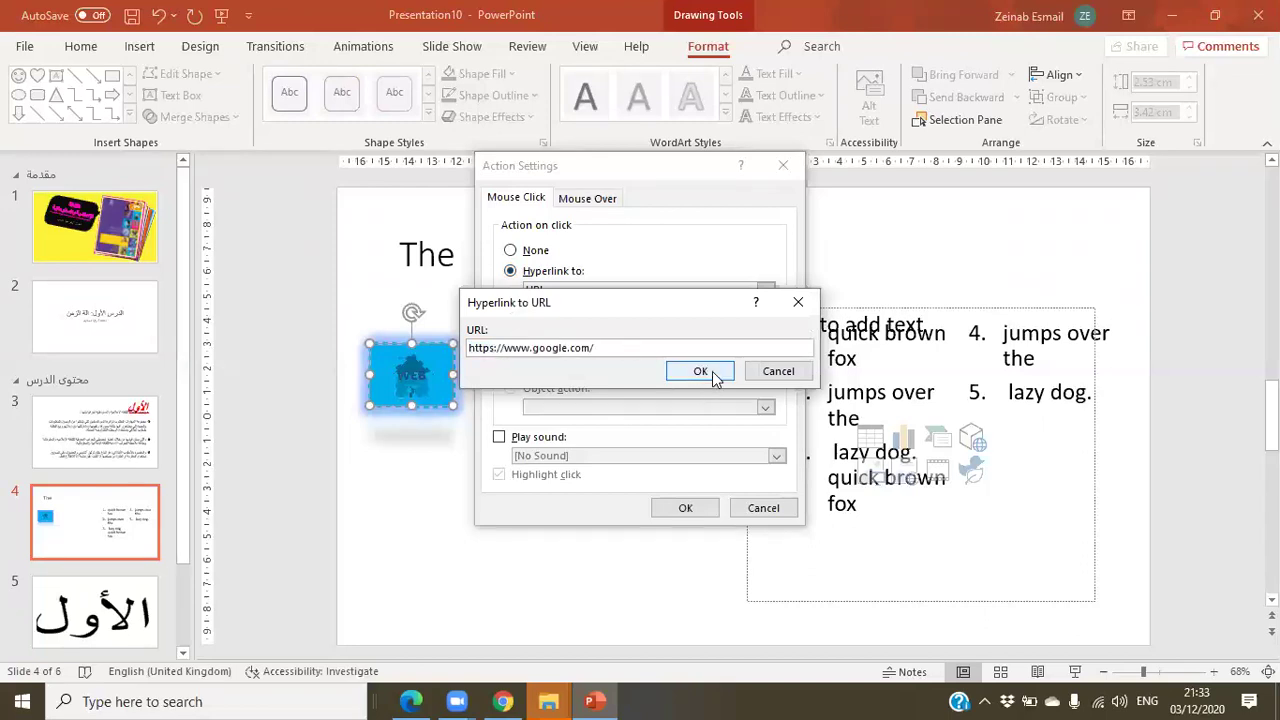
pyautogui.click(713, 374)
pyautogui.click(706, 514)
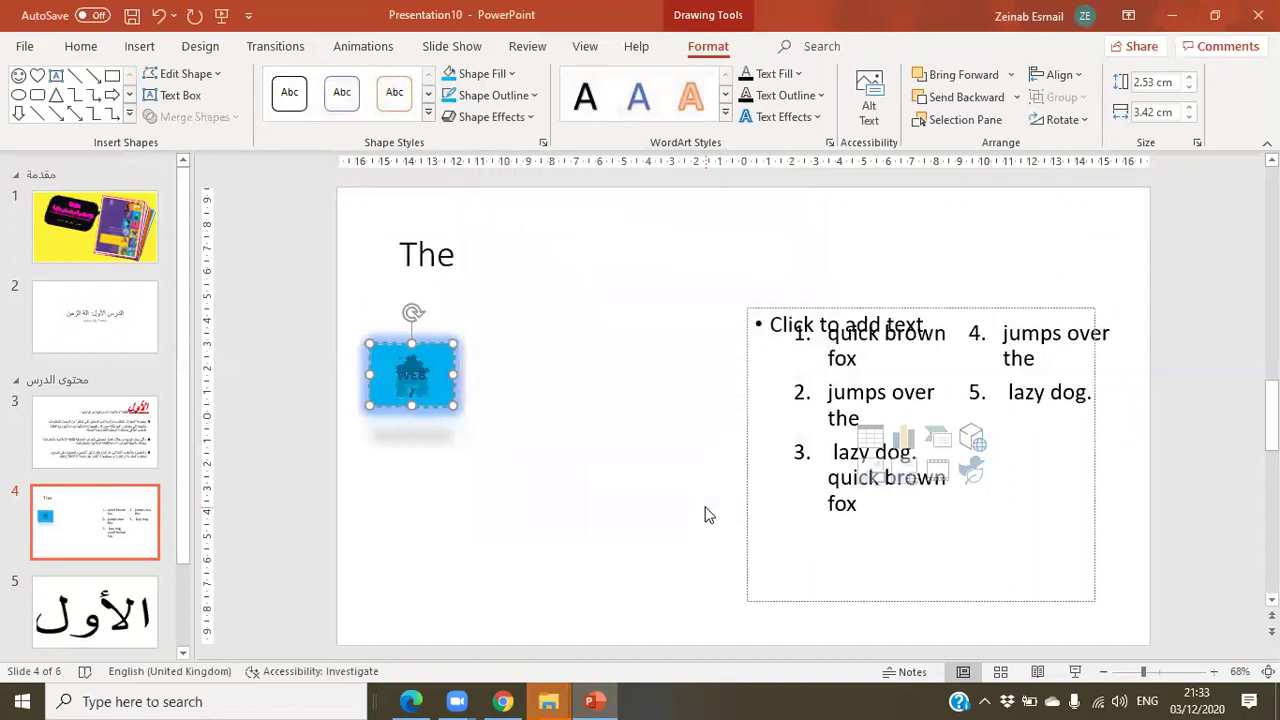
pyautogui.click(458, 500)
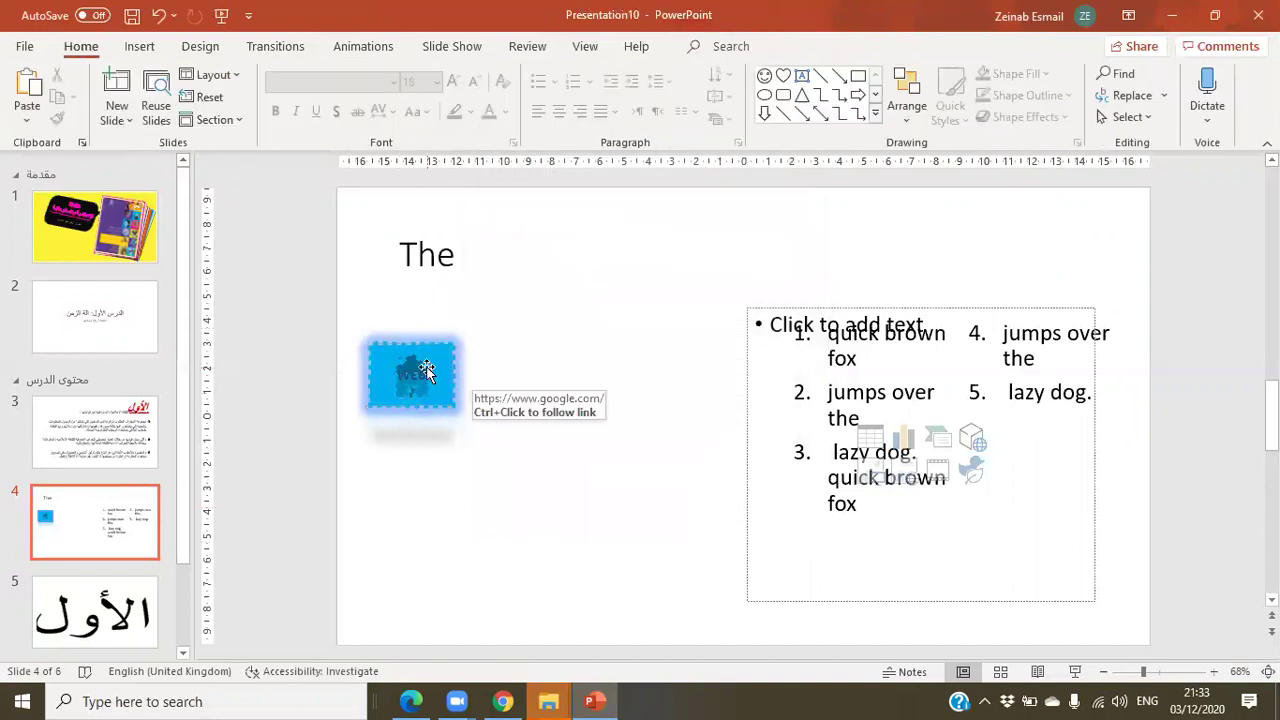
pyautogui.click(414, 382)
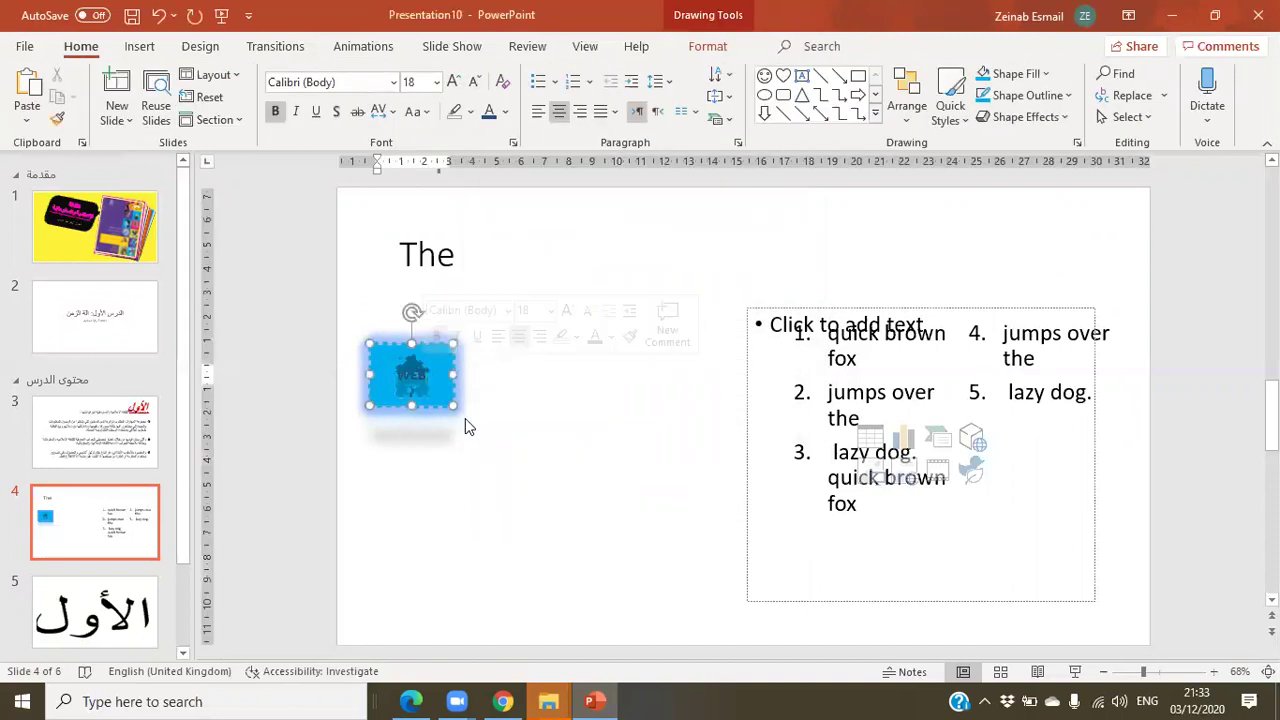
pyautogui.click(1076, 677)
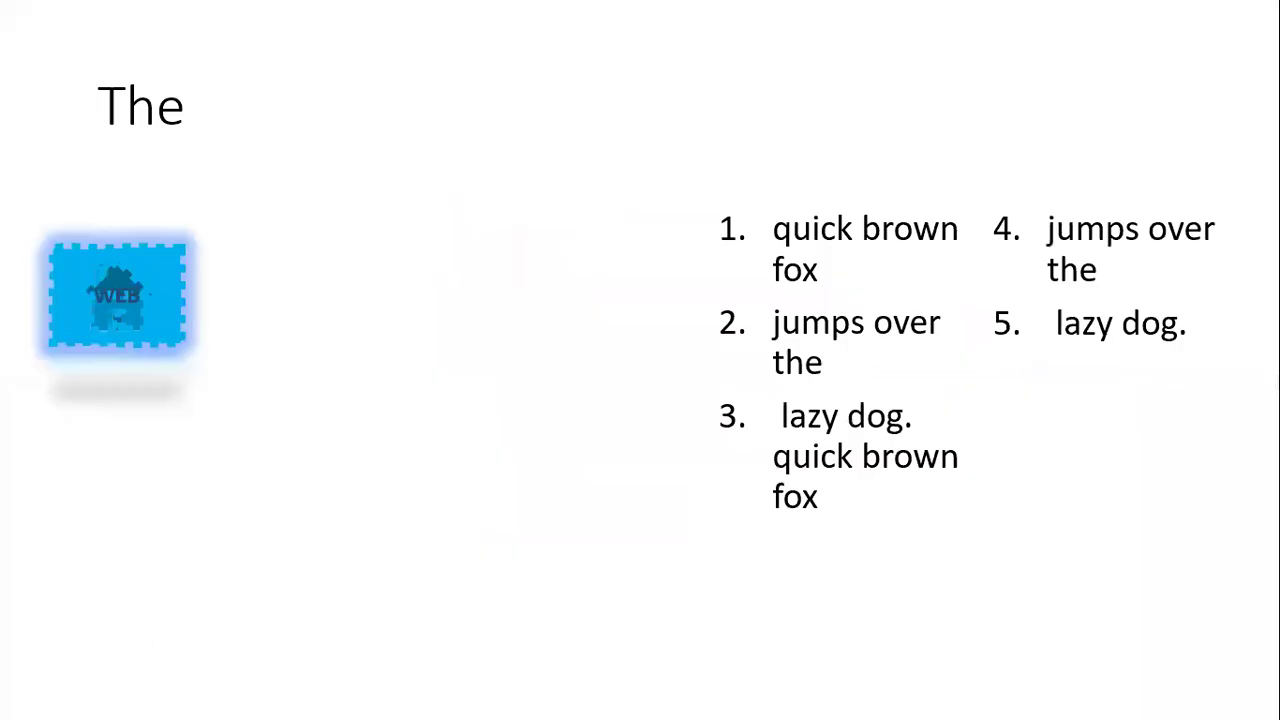
pyautogui.click(128, 315)
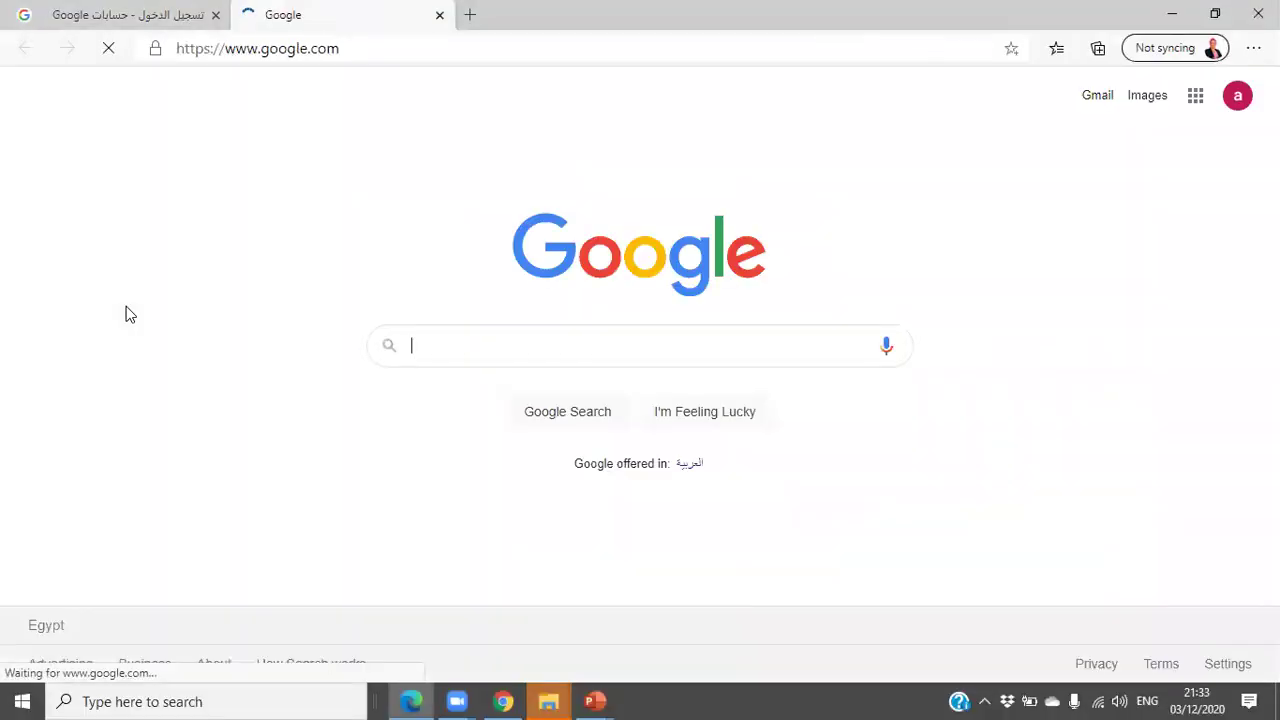
pyautogui.click(1172, 14)
pyautogui.press('Escape')
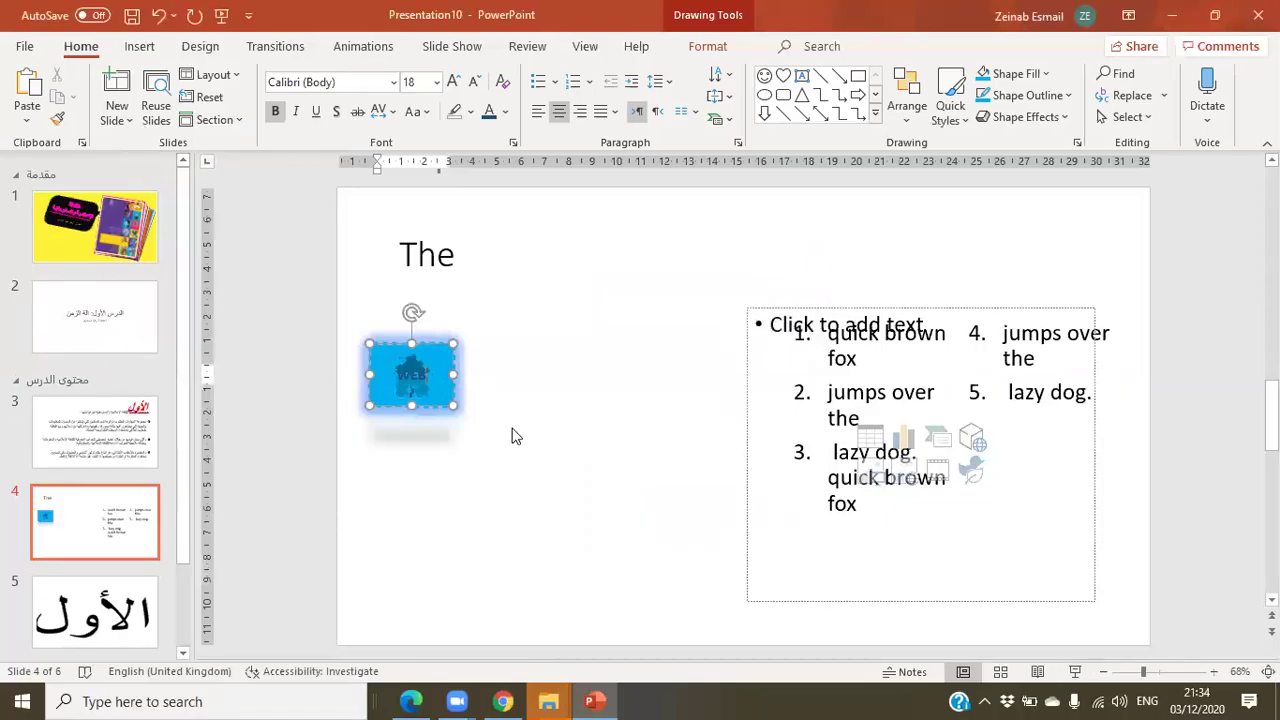
# - Drag the empty 'Click to add text' placeholder off the numbered list and delete it
pyautogui.click(1010, 308)
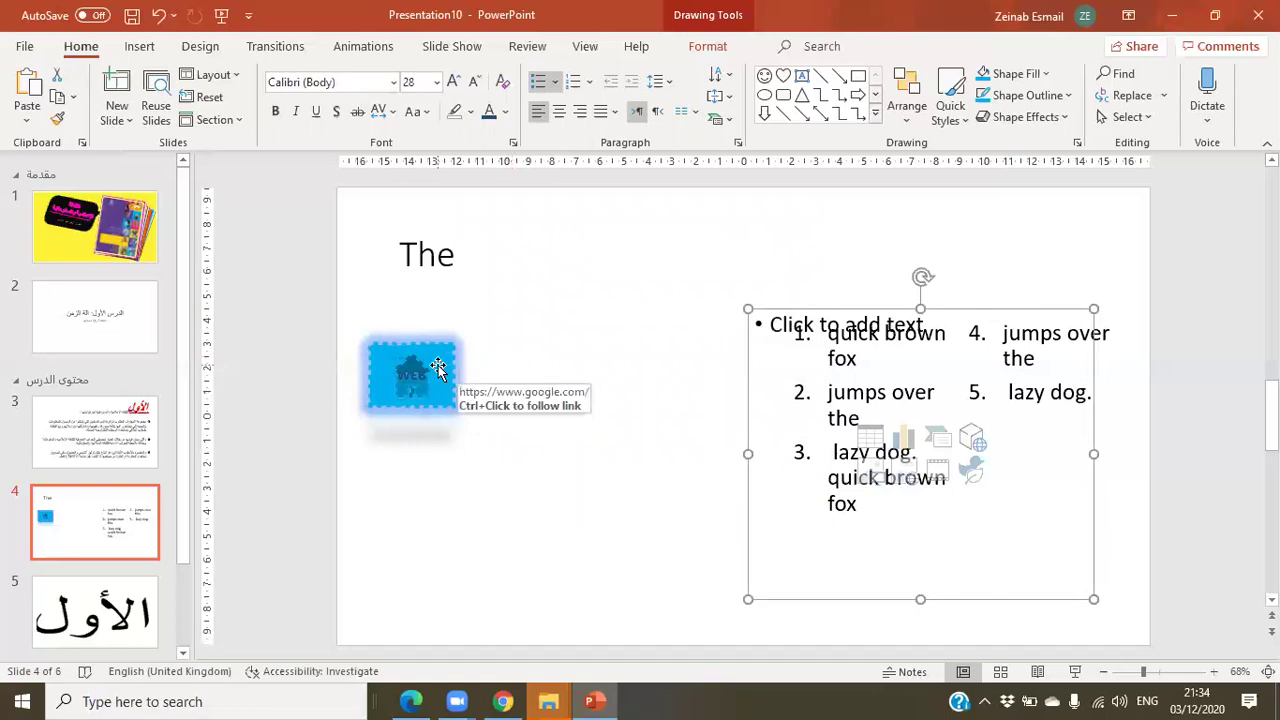
pyautogui.click(651, 371)
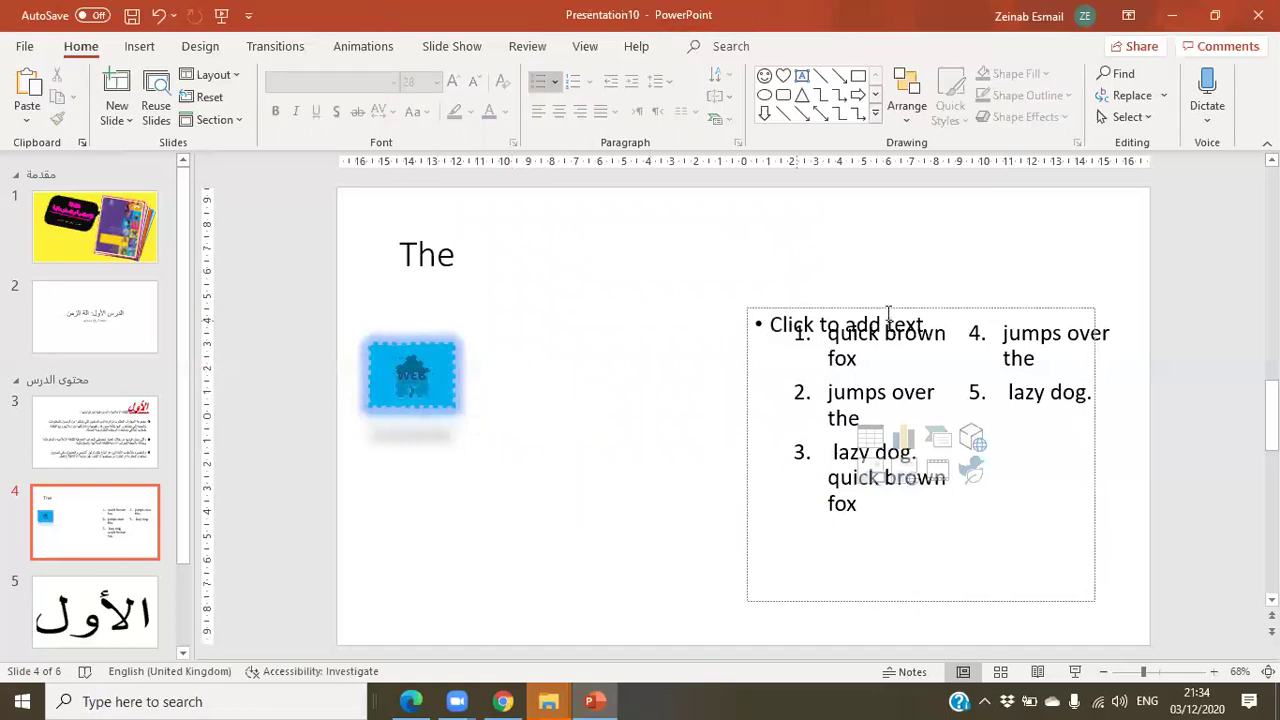
pyautogui.click(1029, 308)
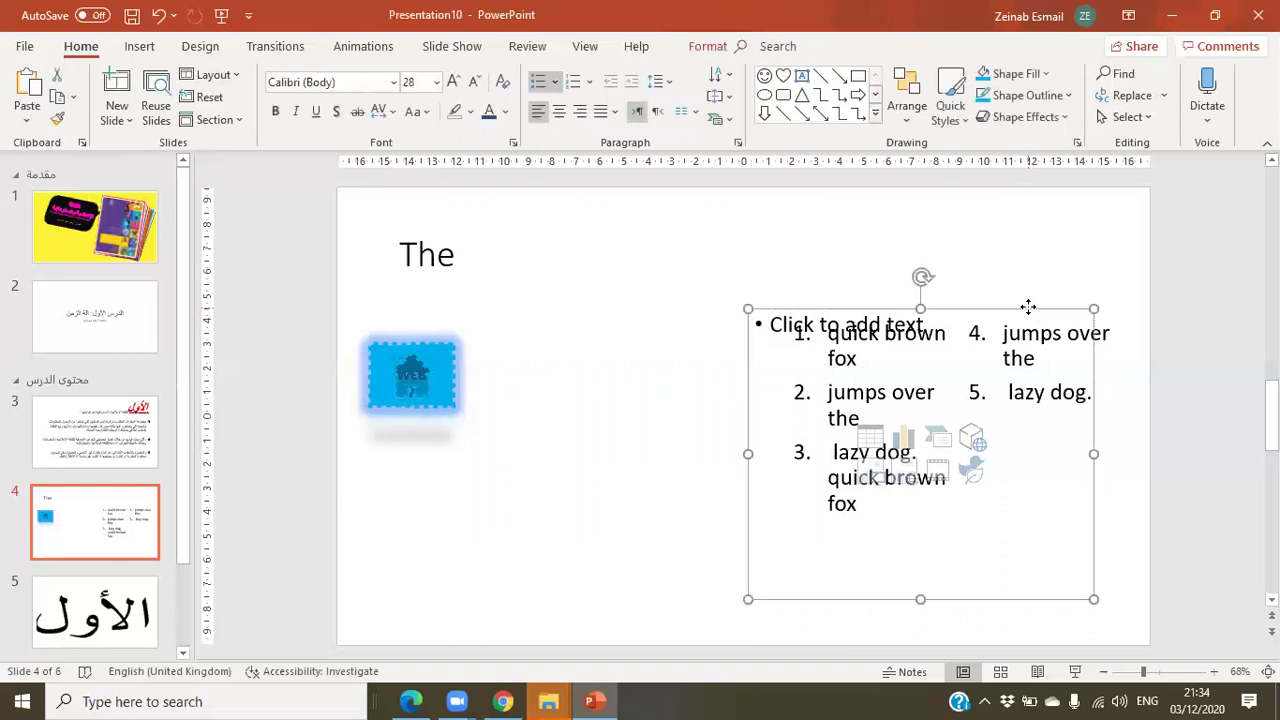
pyautogui.moveTo(1029, 308); pyautogui.dragTo(815, 230)
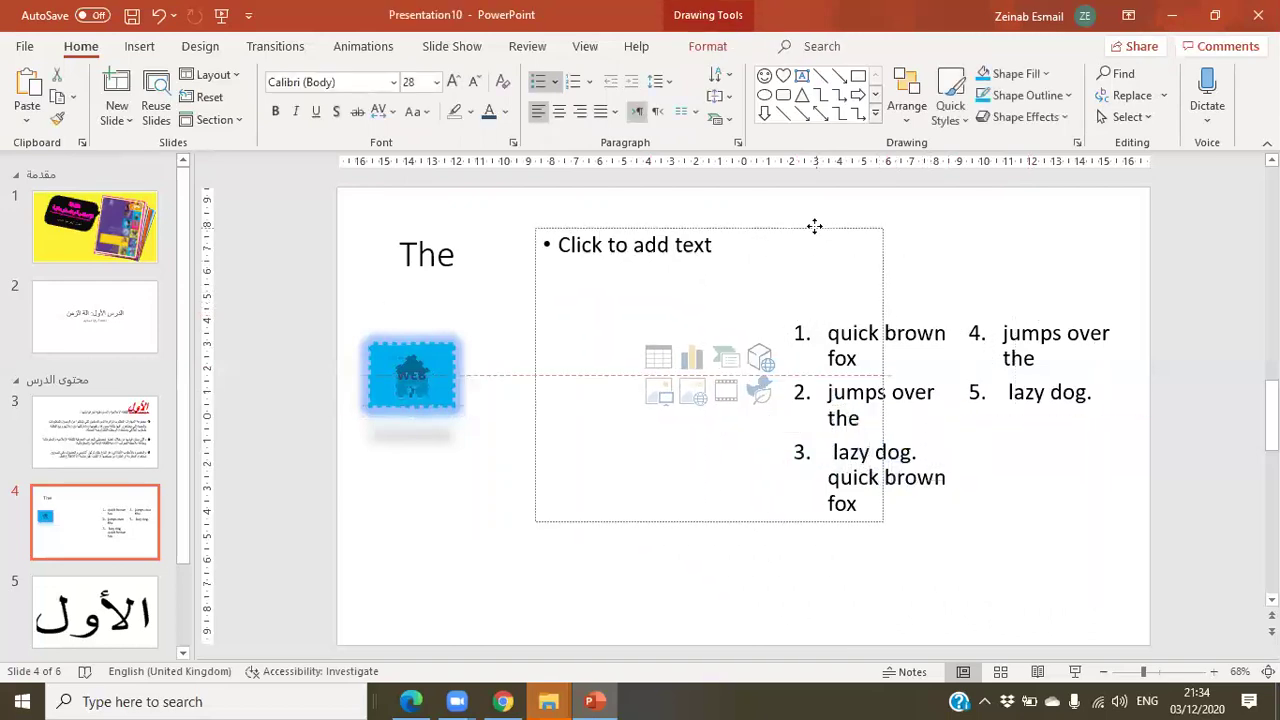
pyautogui.press('Delete')
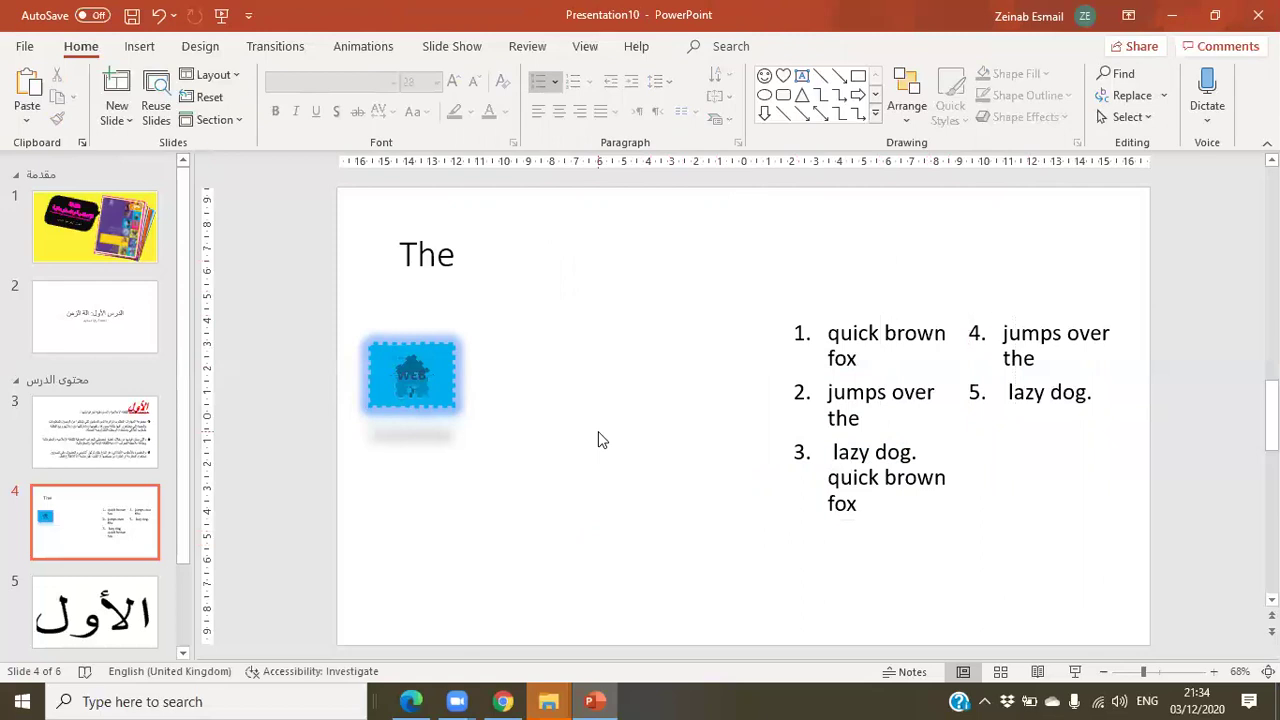
# - Select the WEB action button on slide 4 and delete it
pyautogui.moveTo(430, 364)
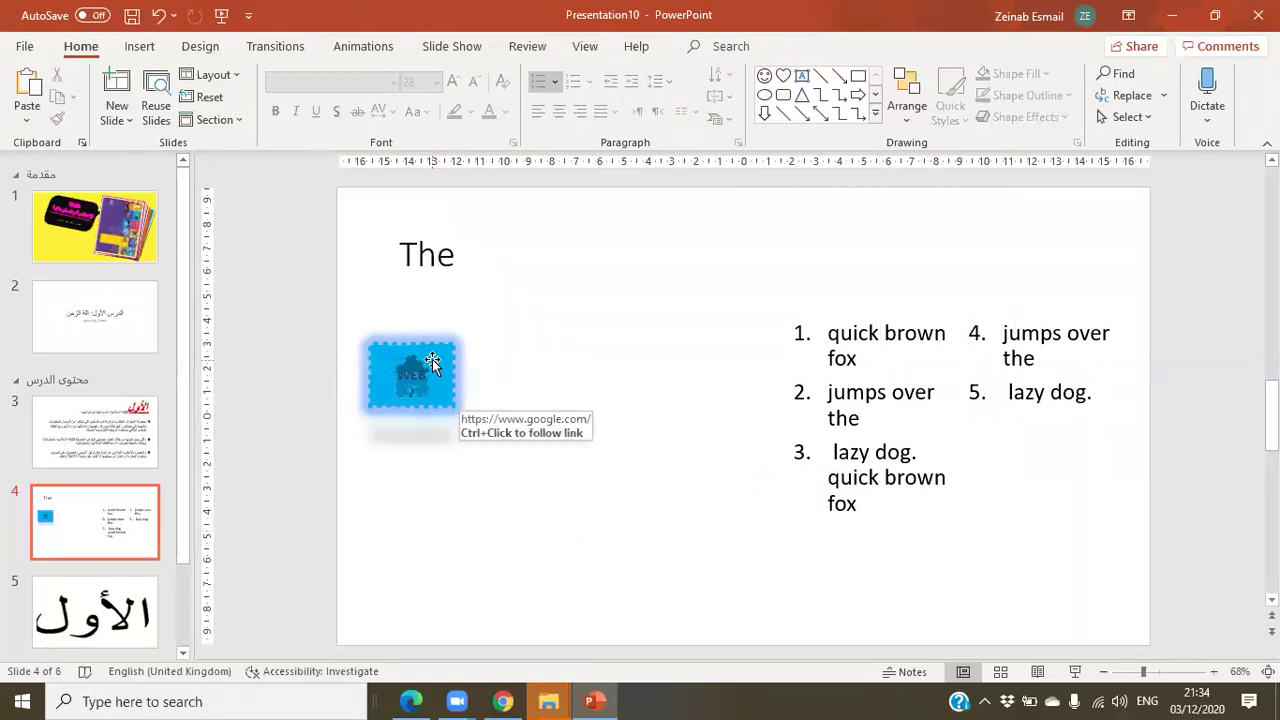
pyautogui.click(431, 360)
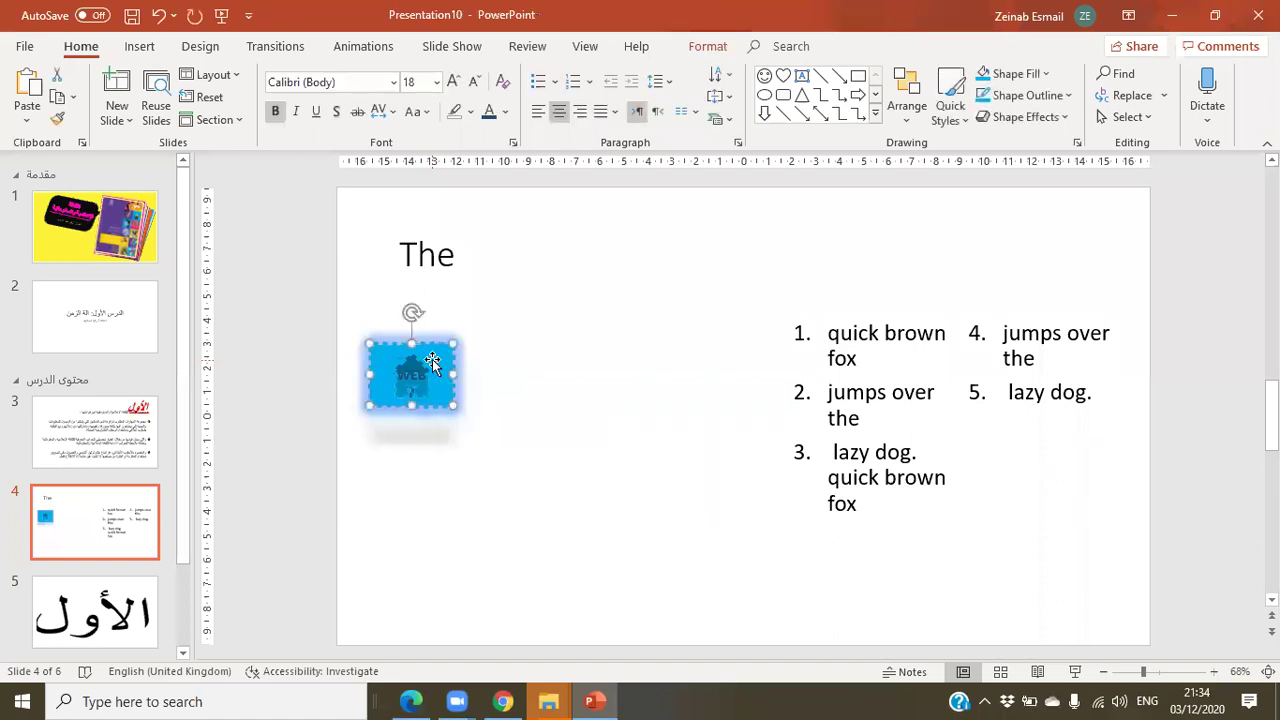
pyautogui.press('Delete')
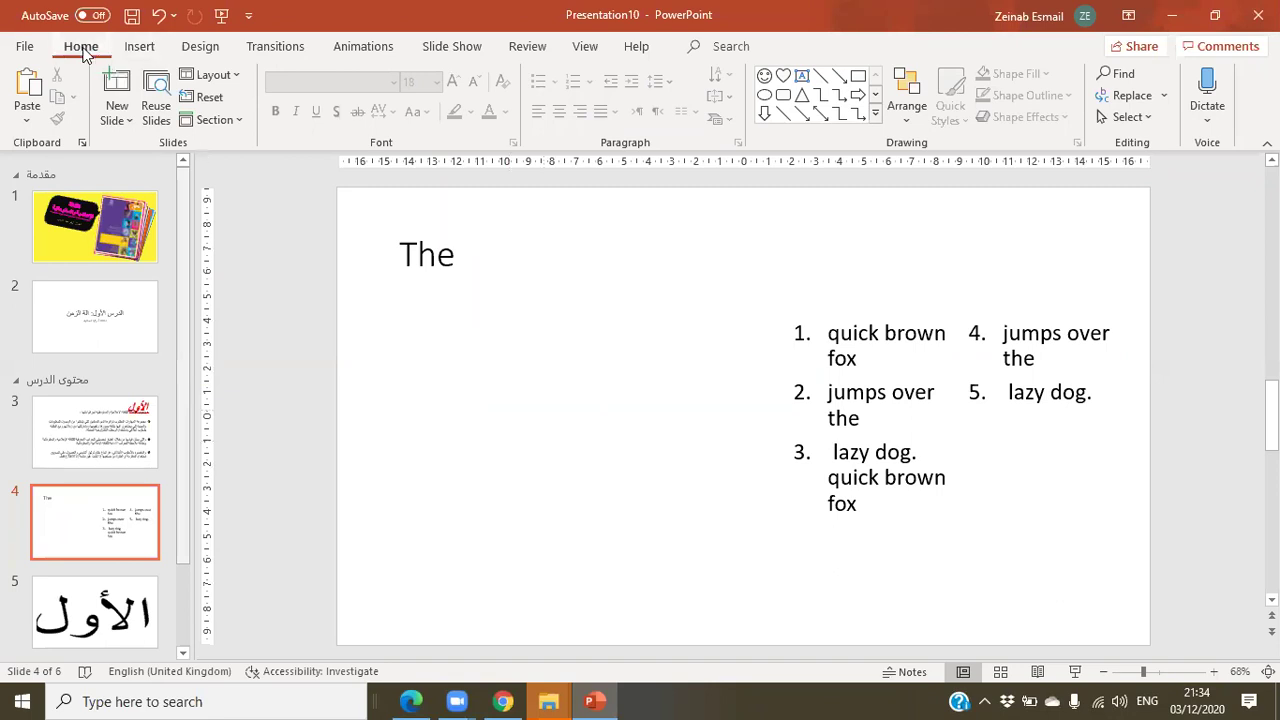
# - Draw an Action Button: Home from the Shapes gallery at the left of slide 4
pyautogui.click(875, 113)
pyautogui.moveTo(984, 510); pyautogui.dragTo(995, 672)
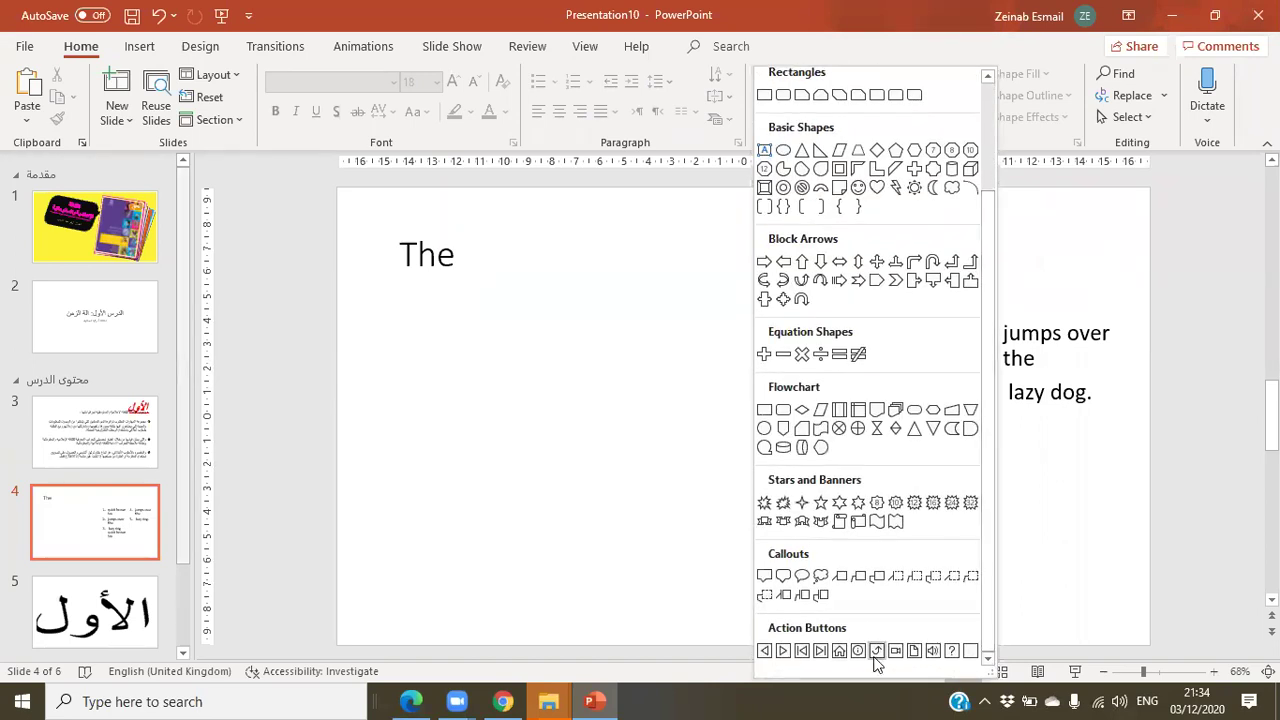
pyautogui.click(839, 651)
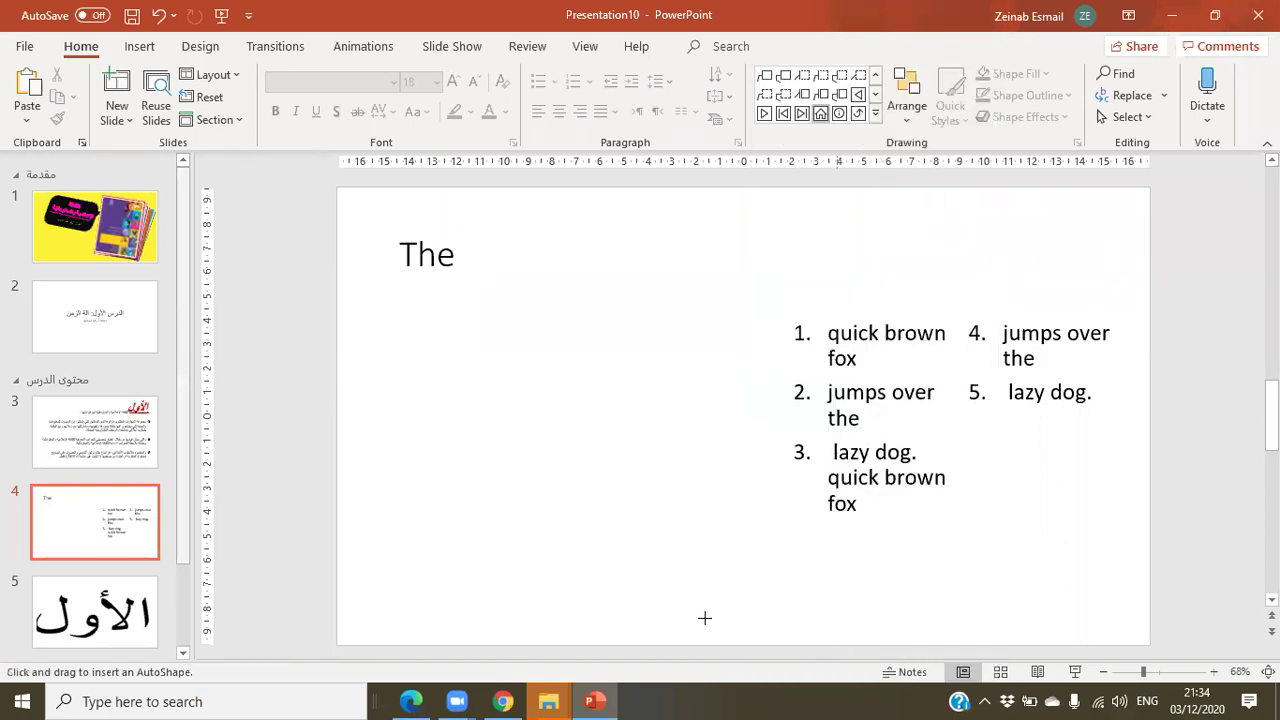
pyautogui.moveTo(477, 328); pyautogui.dragTo(378, 420)
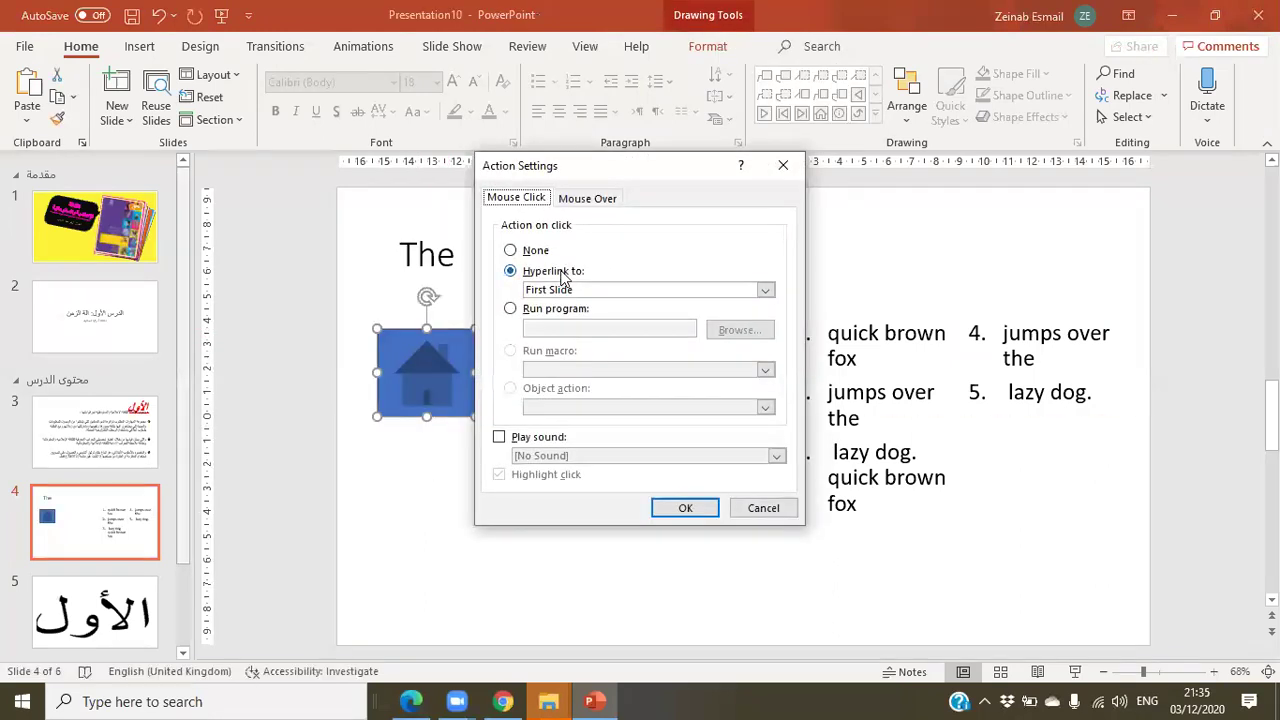
# - In Action Settings, toggle None and back to Hyperlink to, showing the destination list
pyautogui.click(531, 252)
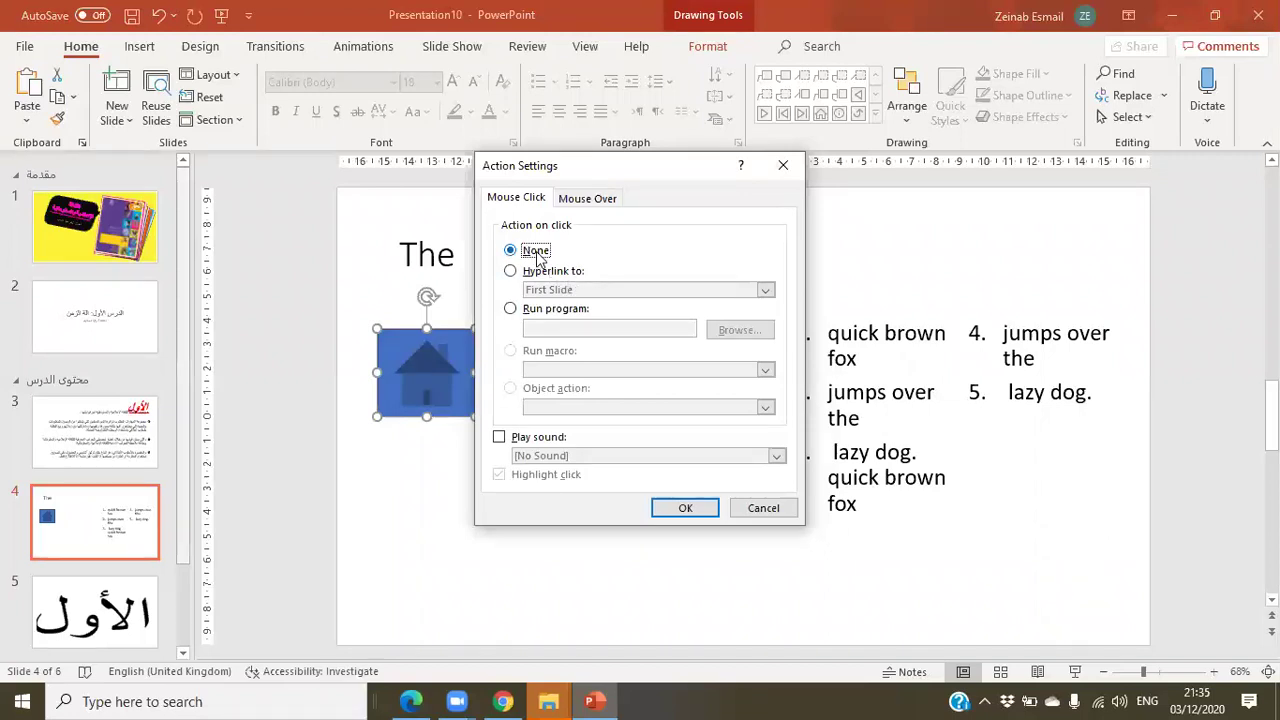
pyautogui.click(538, 272)
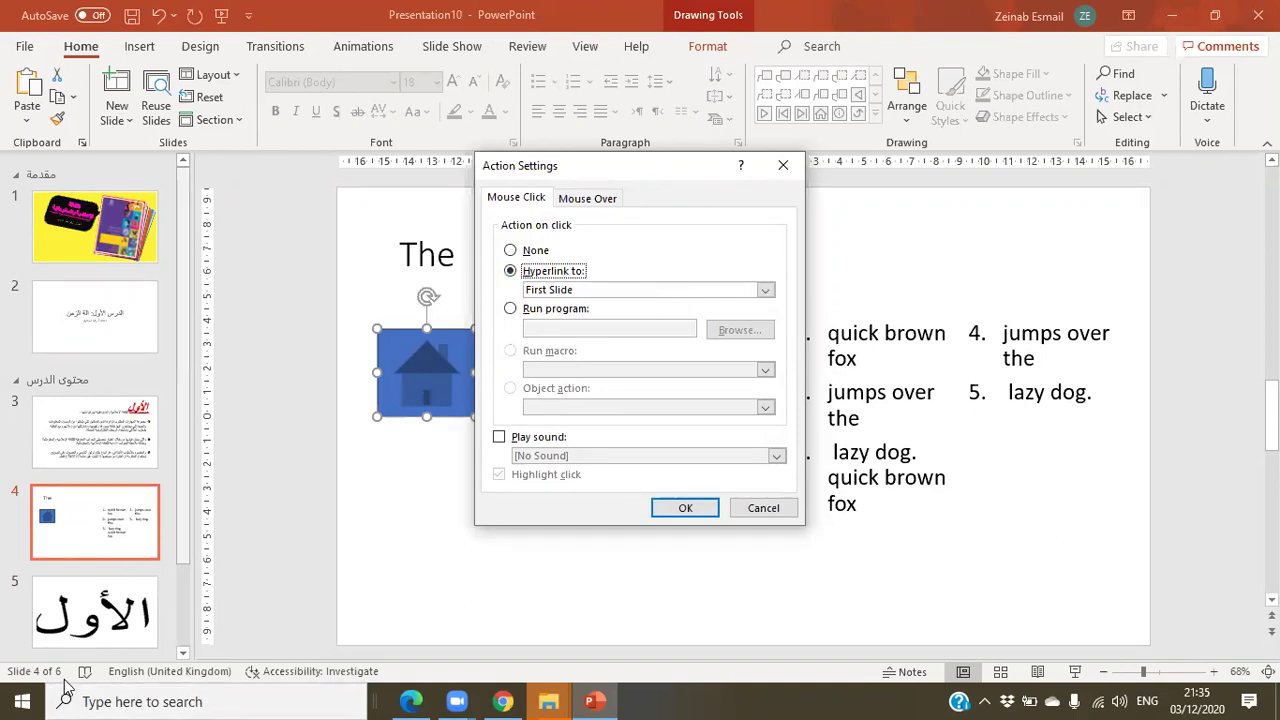
pyautogui.click(765, 290)
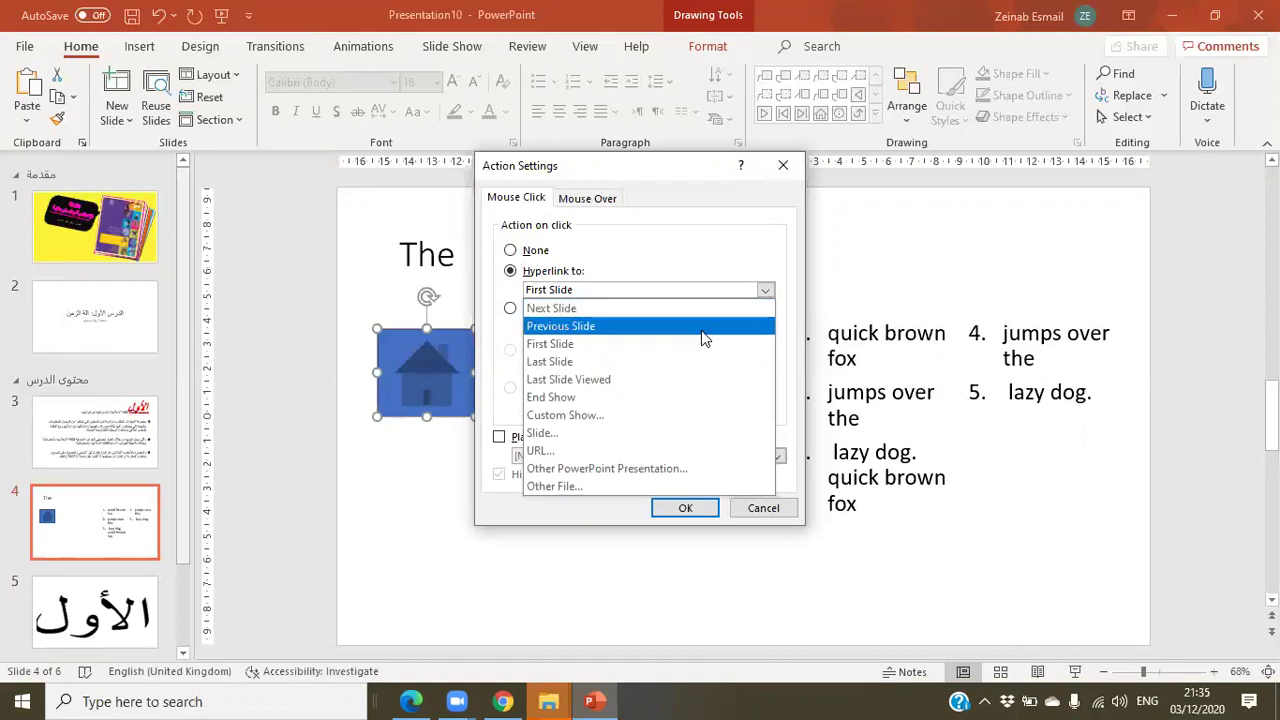
# - Link the Home button to slide 2, then switch its hyperlink target to URL…
pyautogui.click(666, 433)
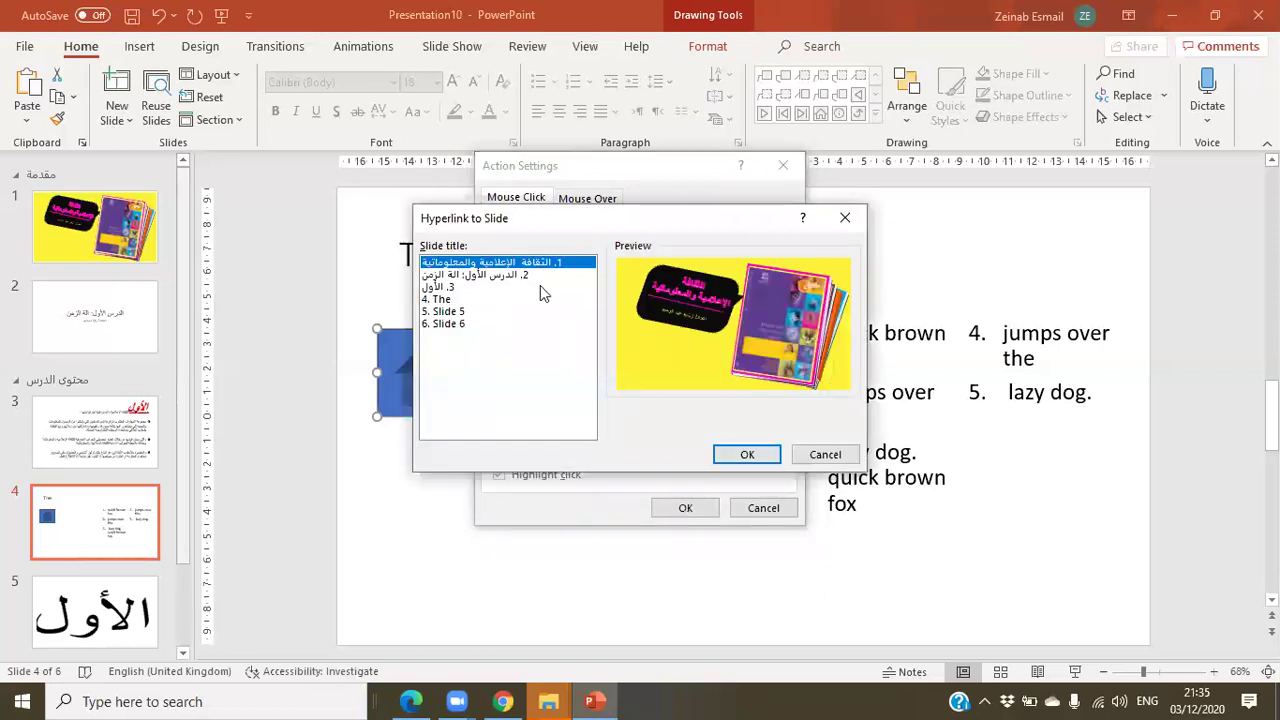
pyautogui.click(507, 284)
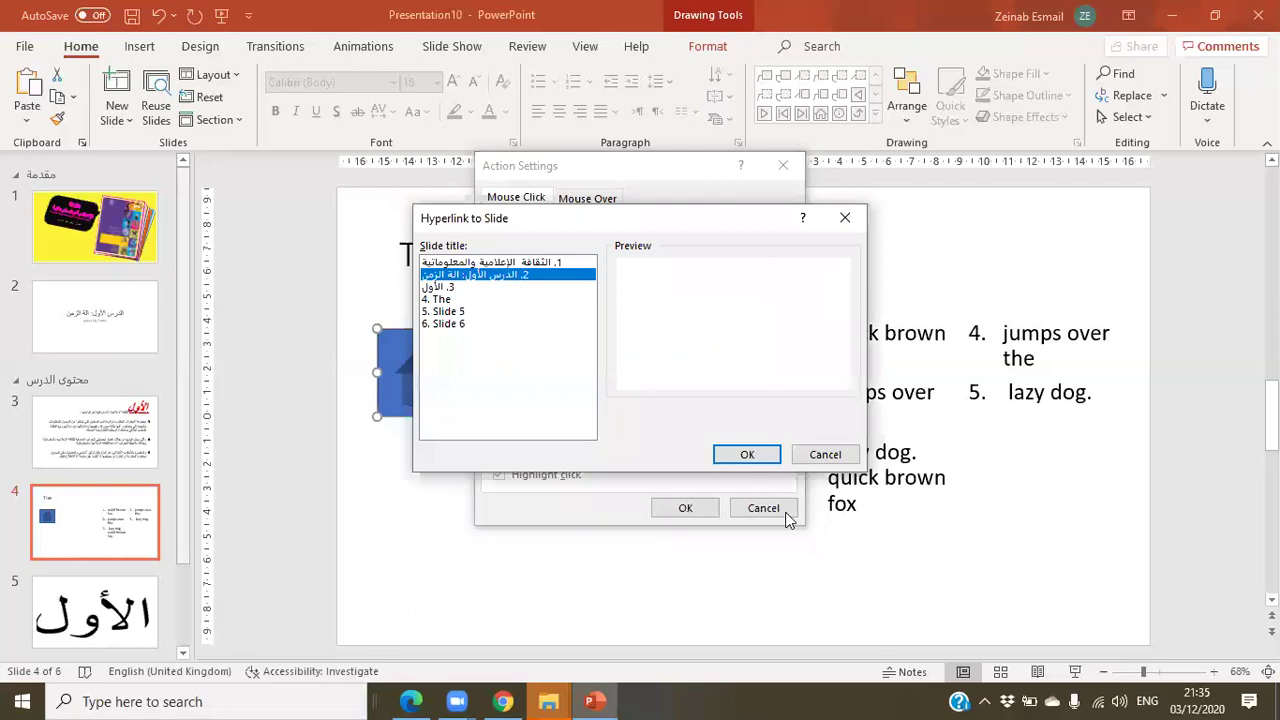
pyautogui.click(748, 455)
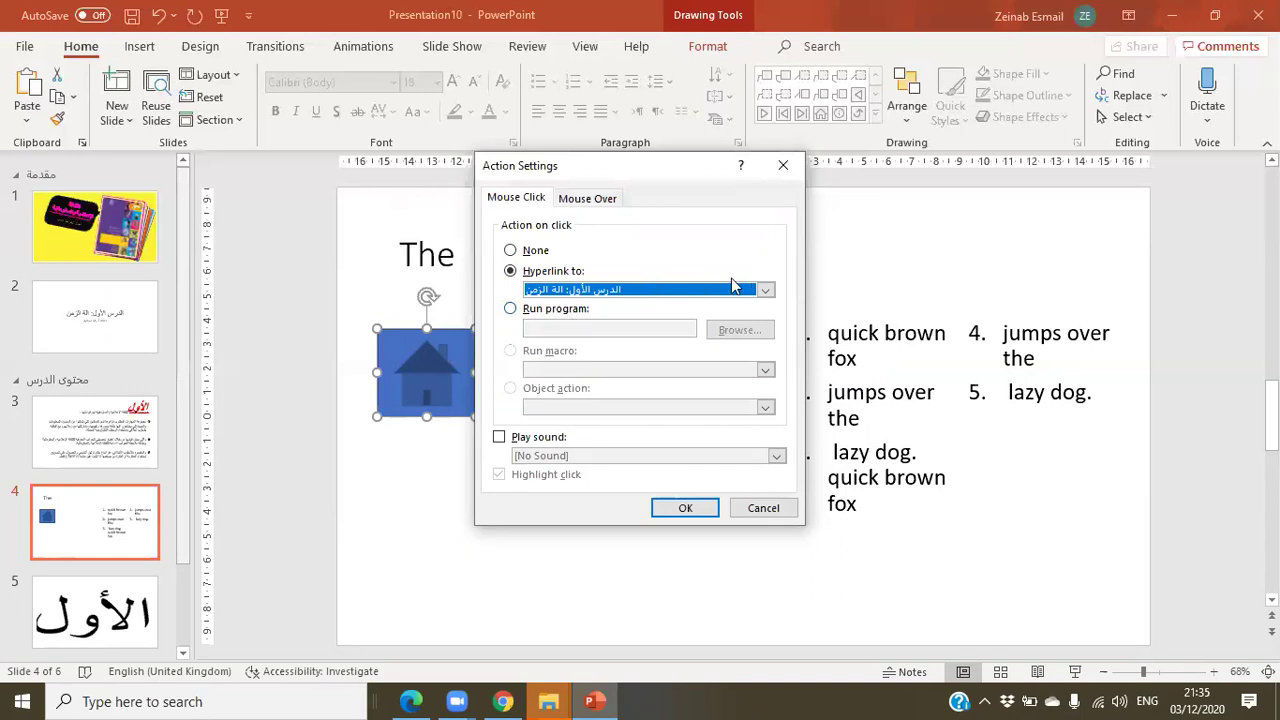
pyautogui.click(764, 291)
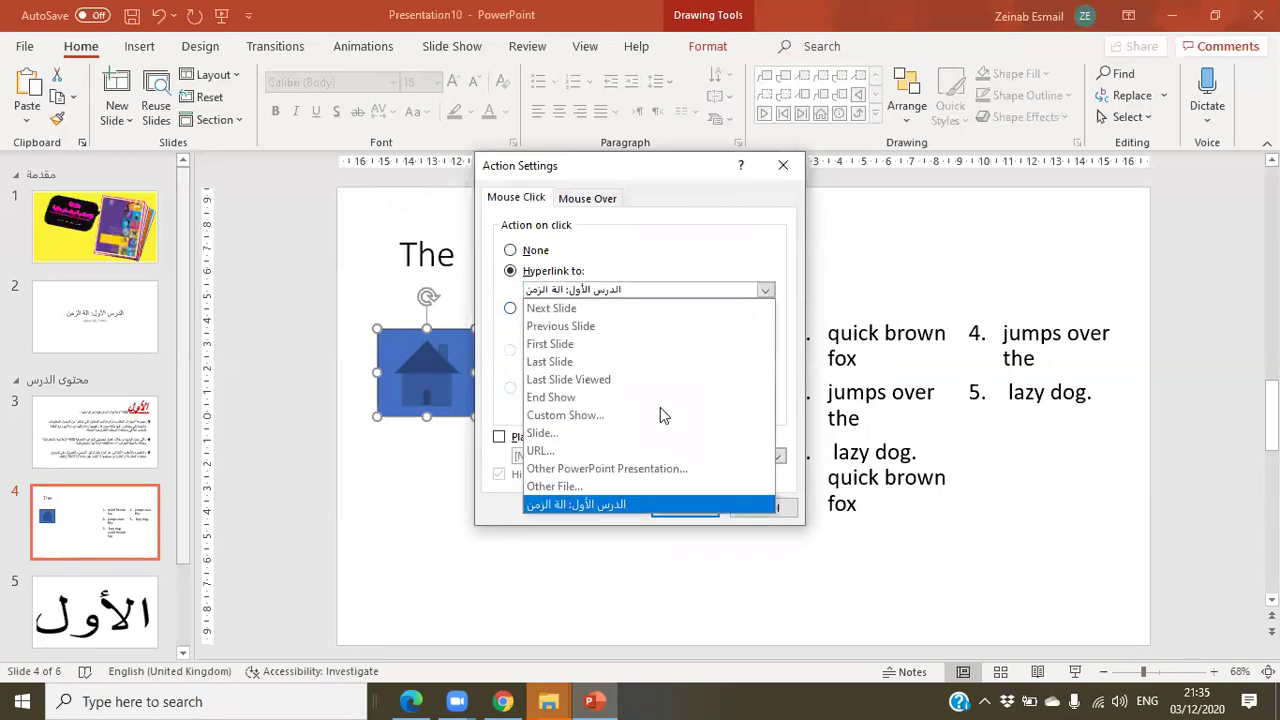
pyautogui.click(614, 459)
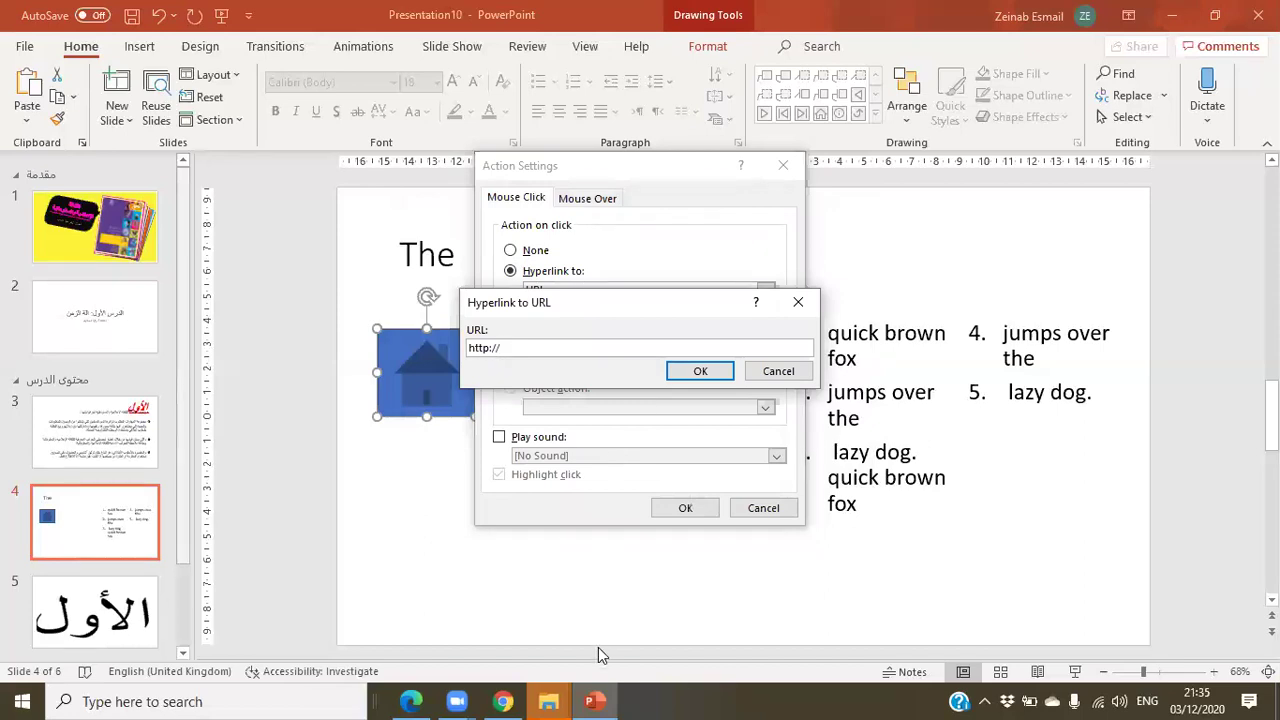
# - Search Google in Chrome for 'ekb' and open the Egyptian Knowledge Bank site
pyautogui.hotkey('alt', 'Tab')
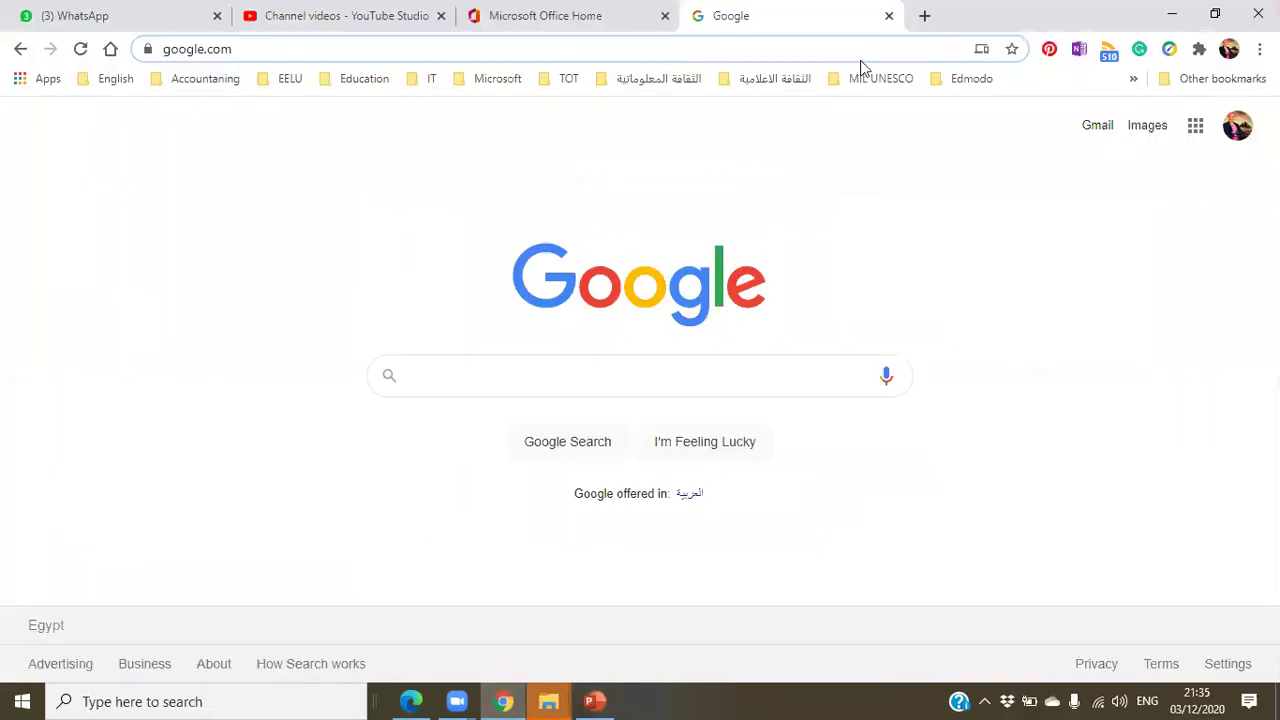
pyautogui.click(697, 374)
pyautogui.write('e')
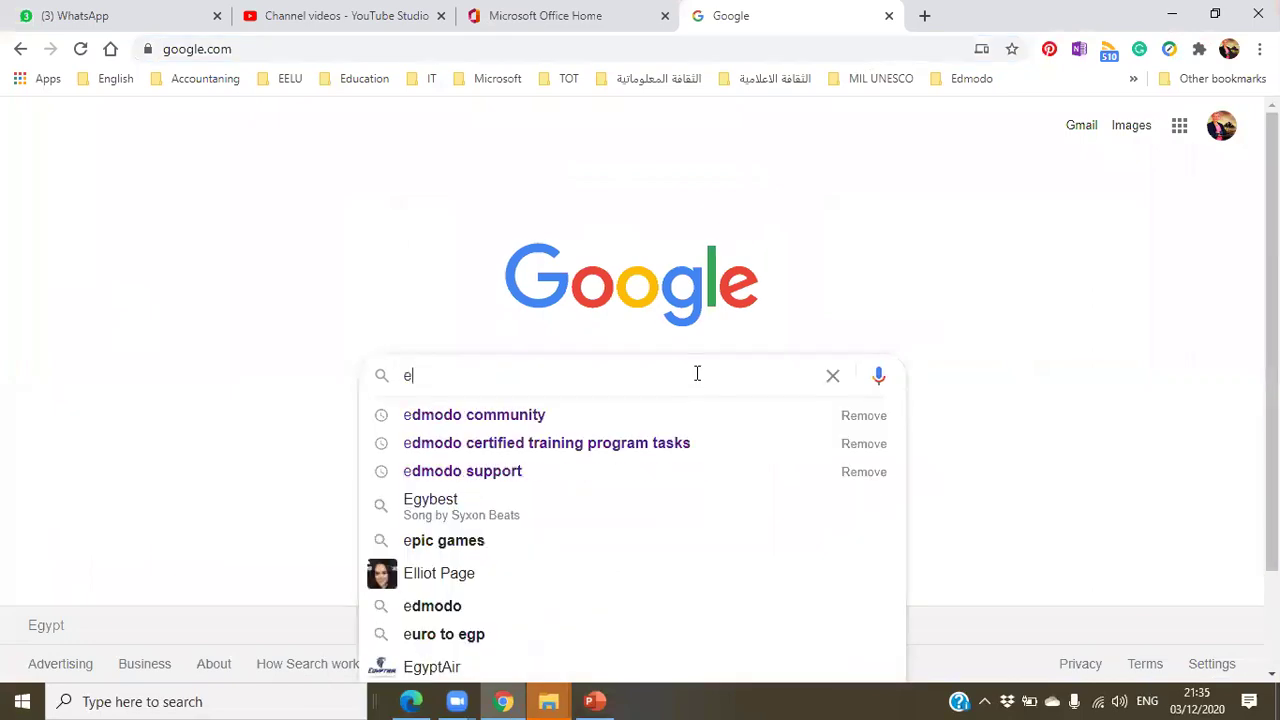
pyautogui.write('kb')
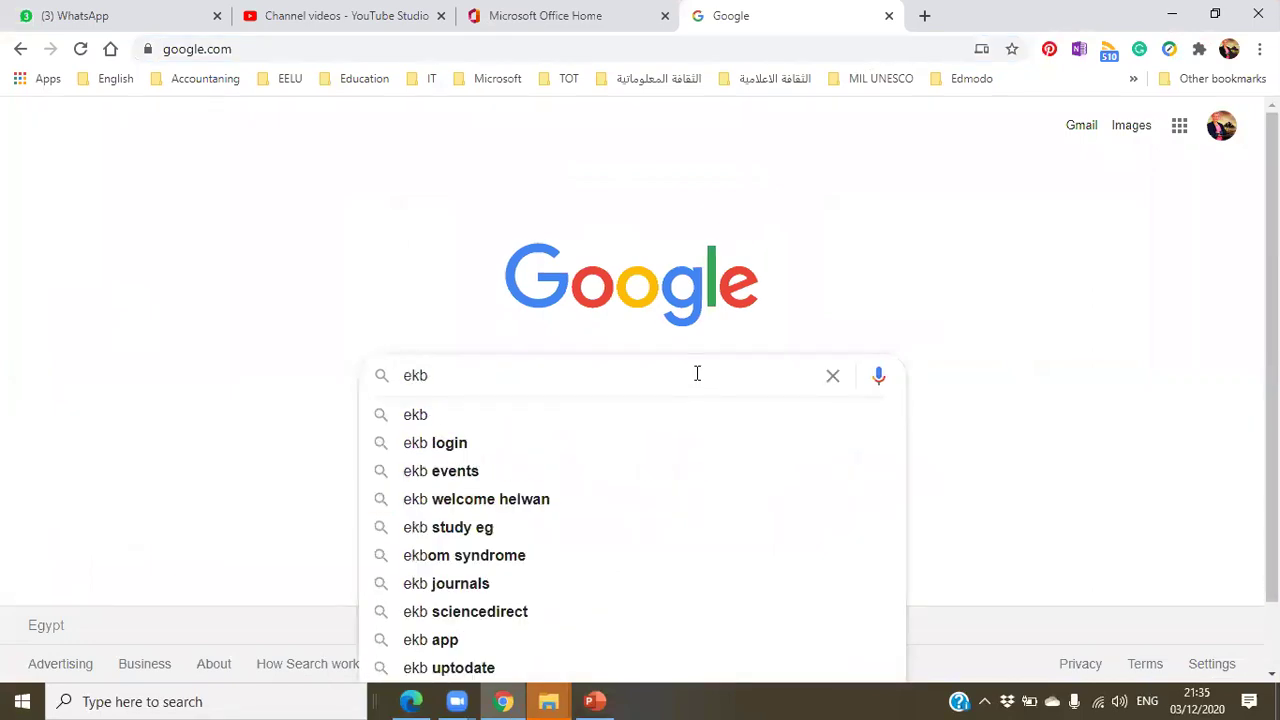
pyautogui.press('Return')
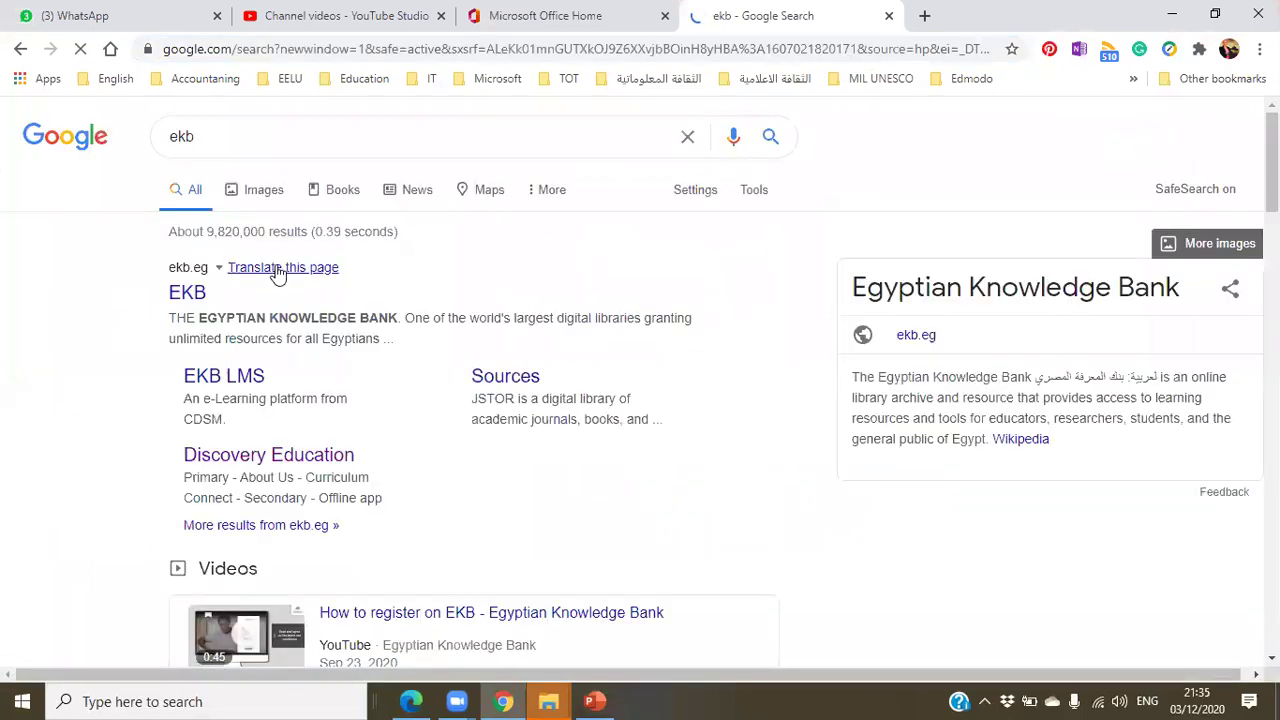
pyautogui.click(197, 297)
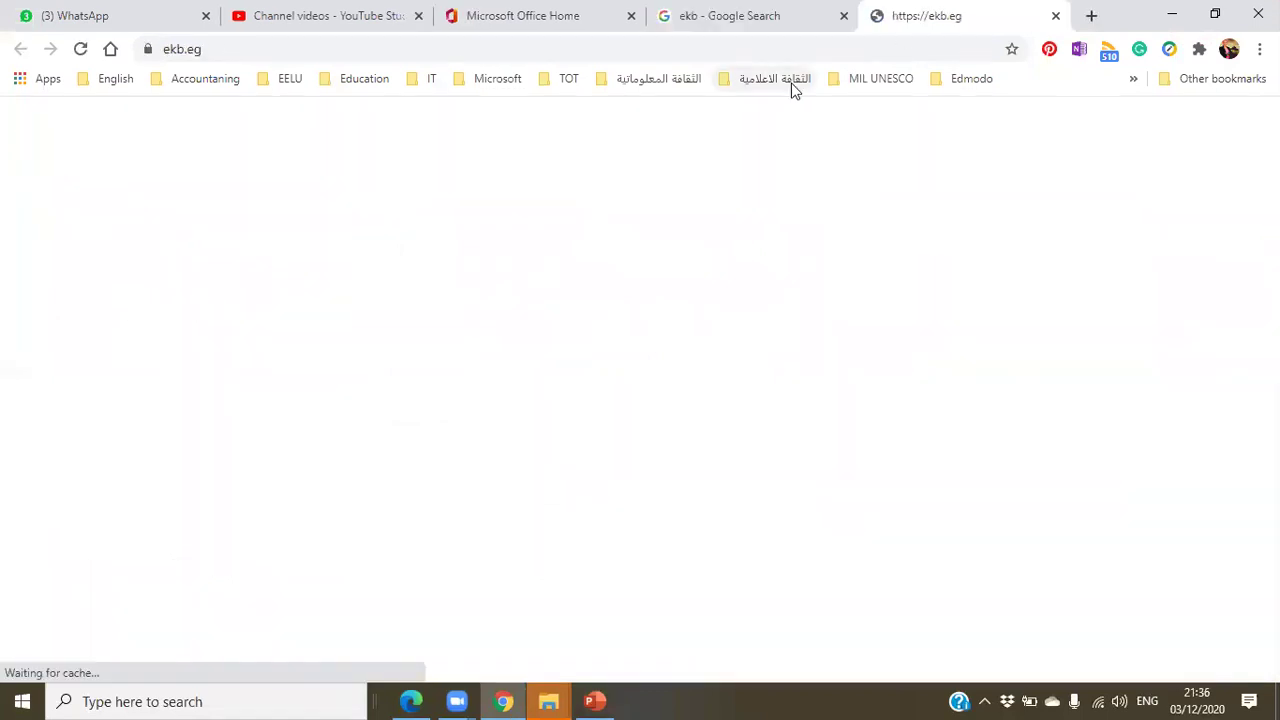
pyautogui.click(801, 45)
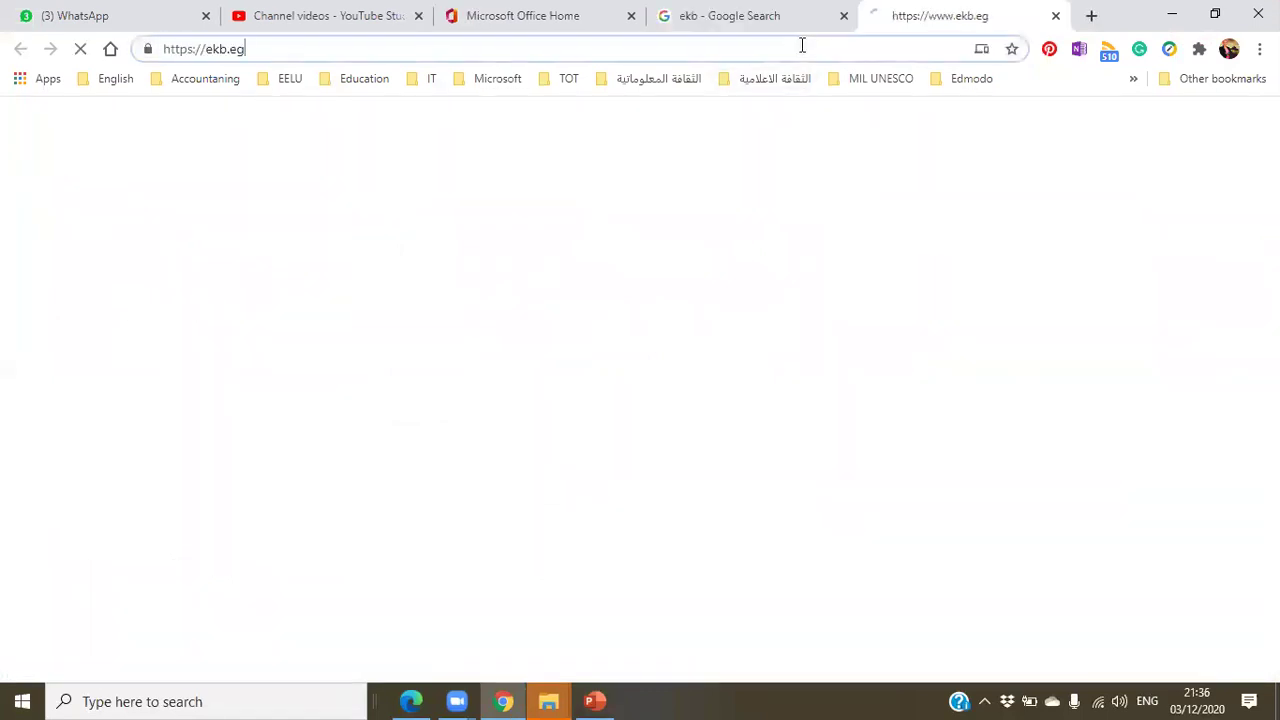
pyautogui.rightClick(251, 48)
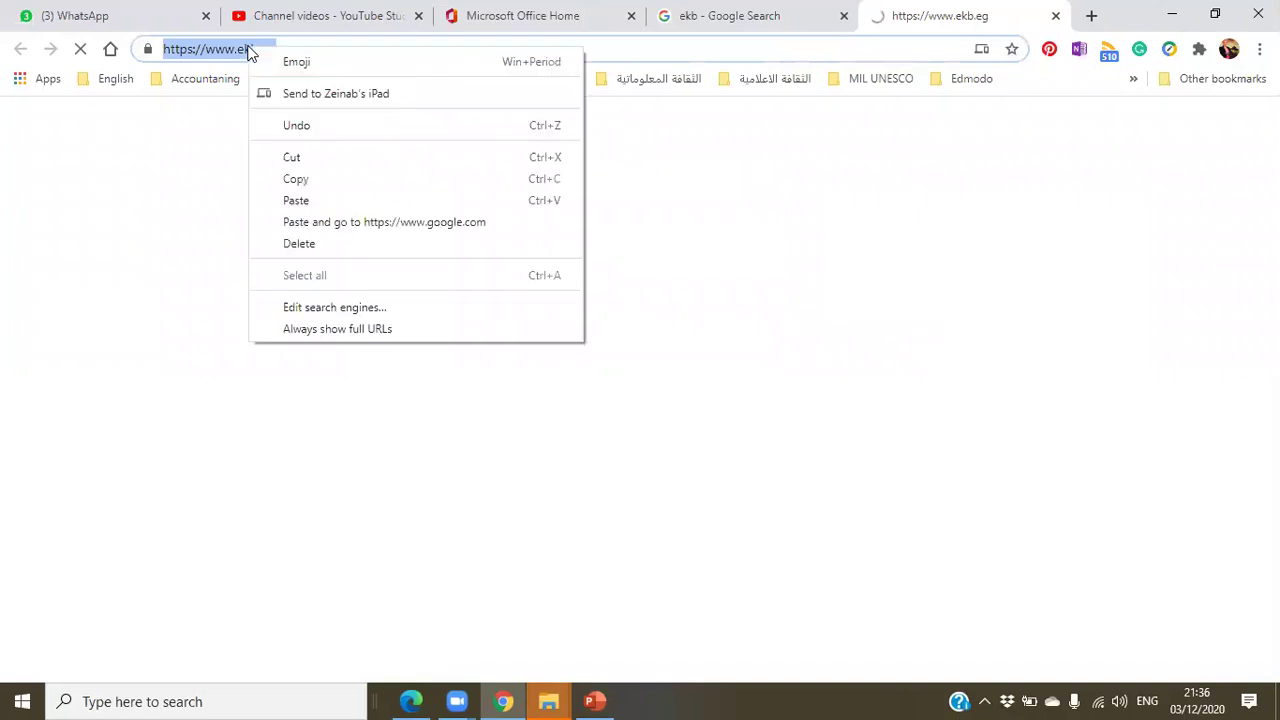
pyautogui.click(326, 179)
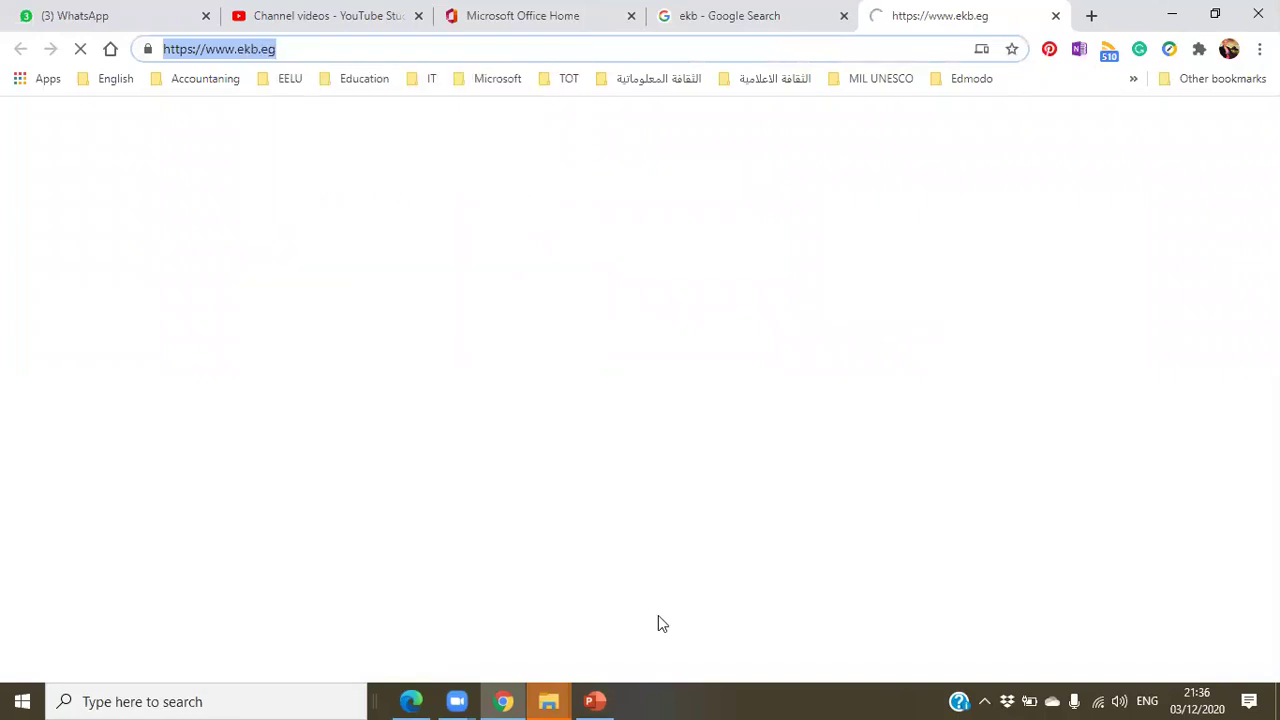
pyautogui.click(595, 700)
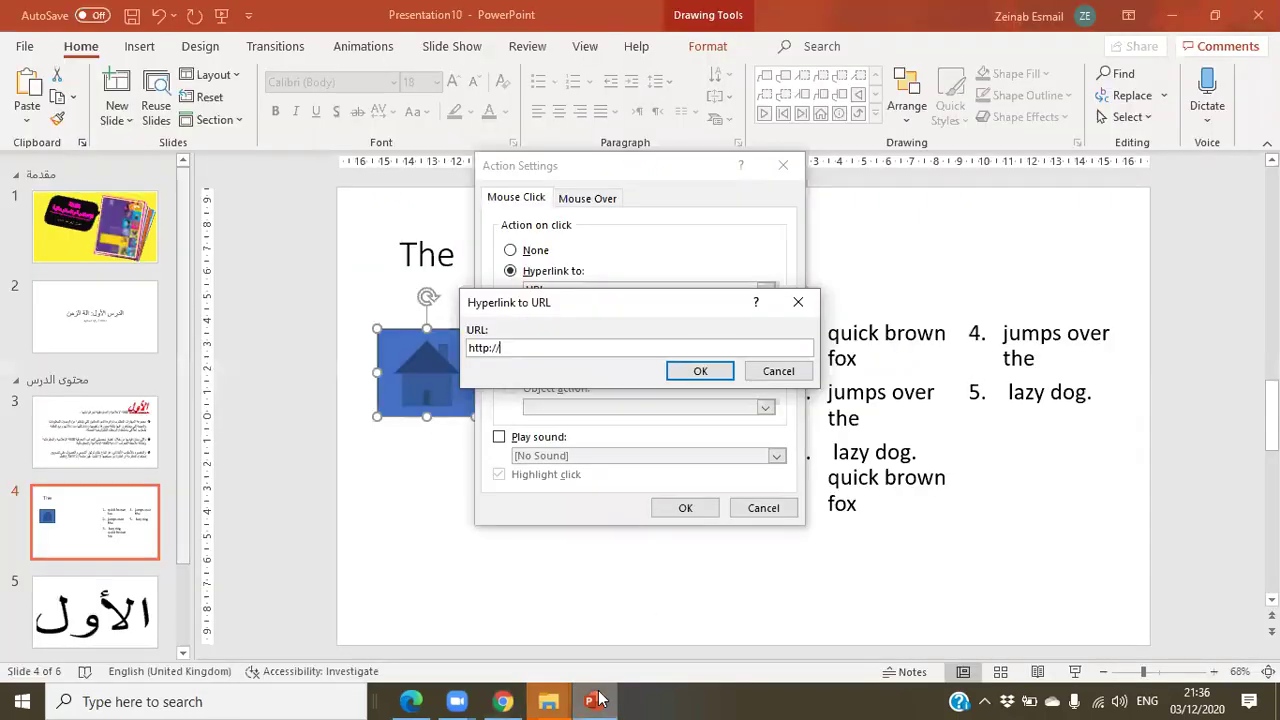
pyautogui.doubleClick(544, 349)
pyautogui.hotkey('ctrl', 'v')
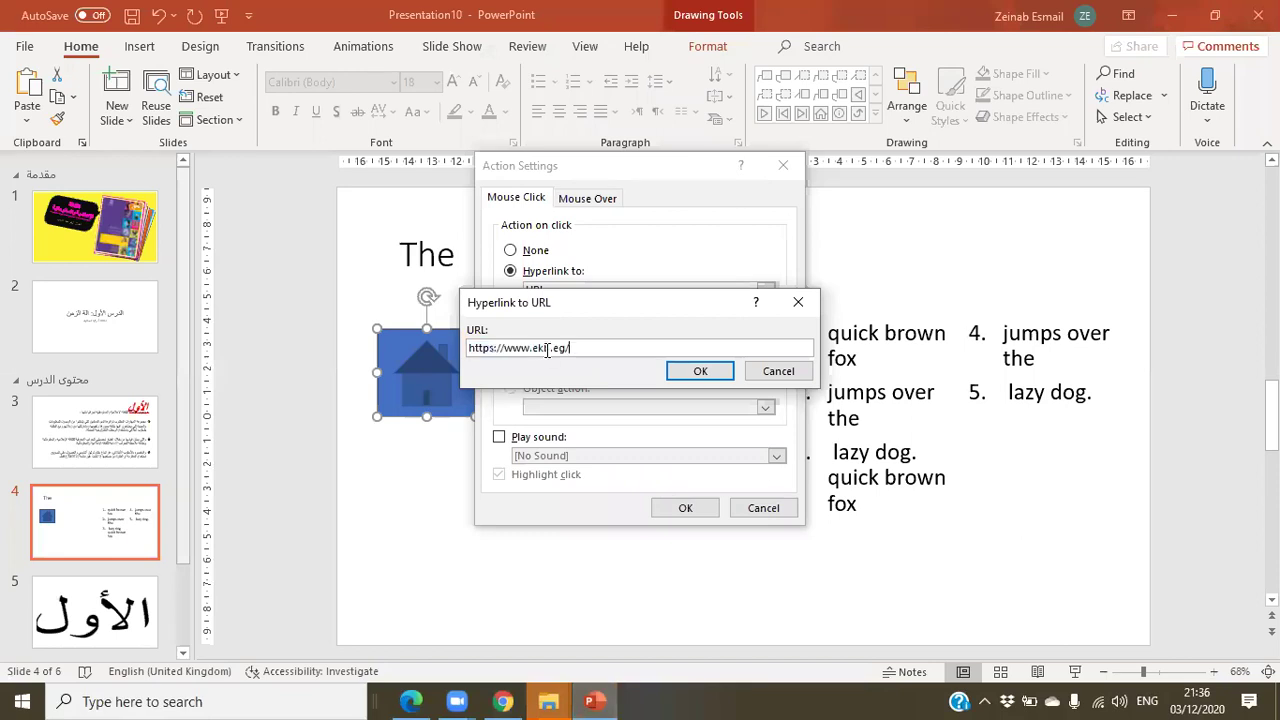
pyautogui.click(701, 373)
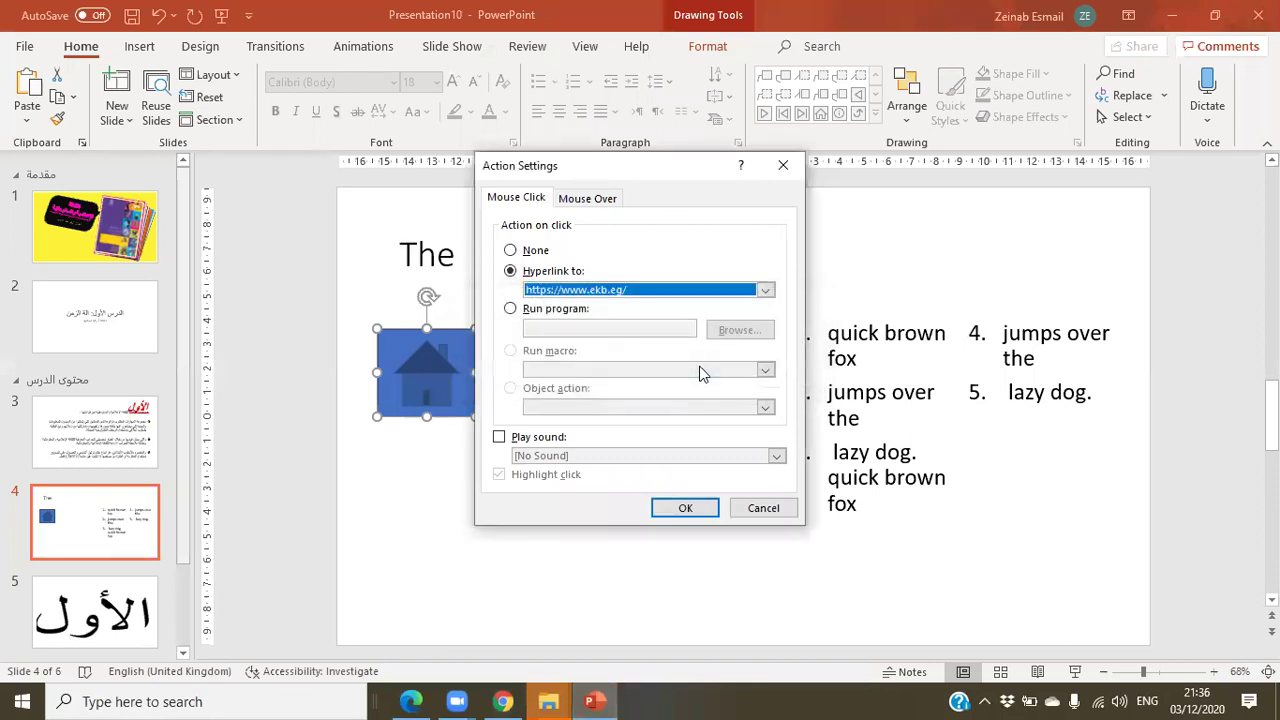
pyautogui.click(687, 508)
pyautogui.click(455, 462)
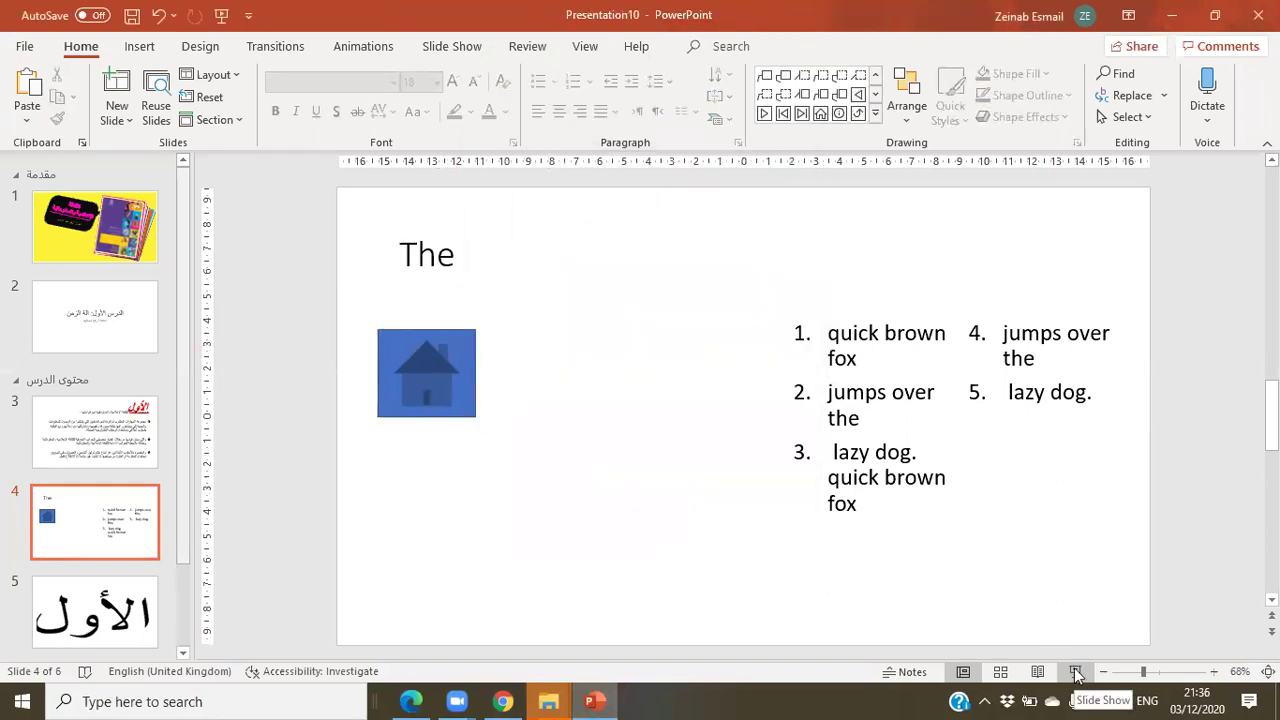
pyautogui.moveTo(453, 382)
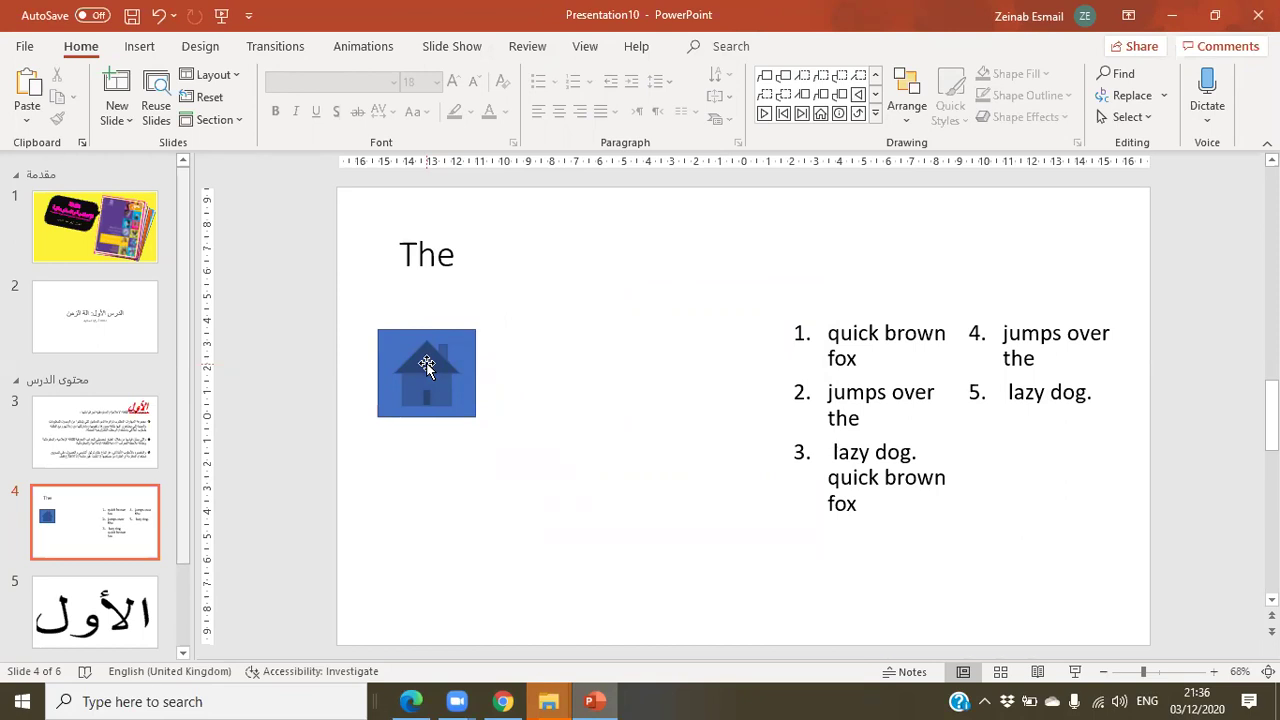
# - Preview slide 4 in Slide Show, exit, then Ctrl+click the house button to follow its ekb.eg link
pyautogui.click(1076, 678)
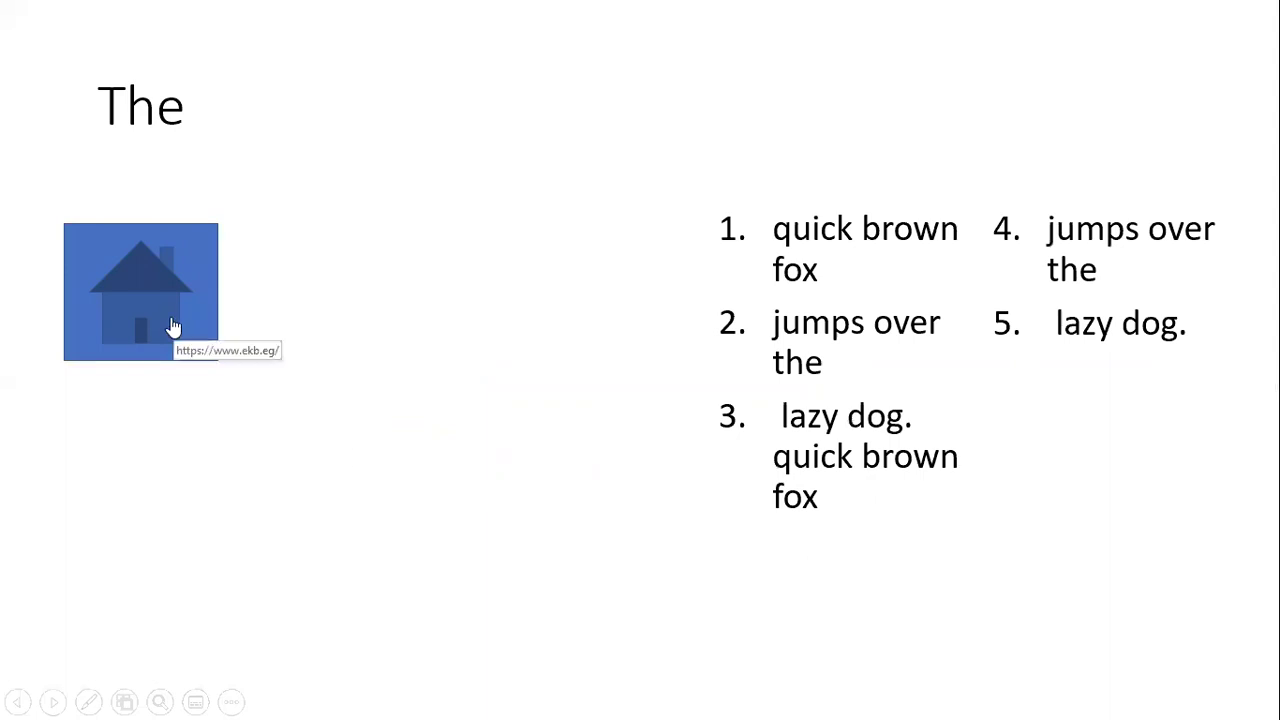
pyautogui.press('Escape')
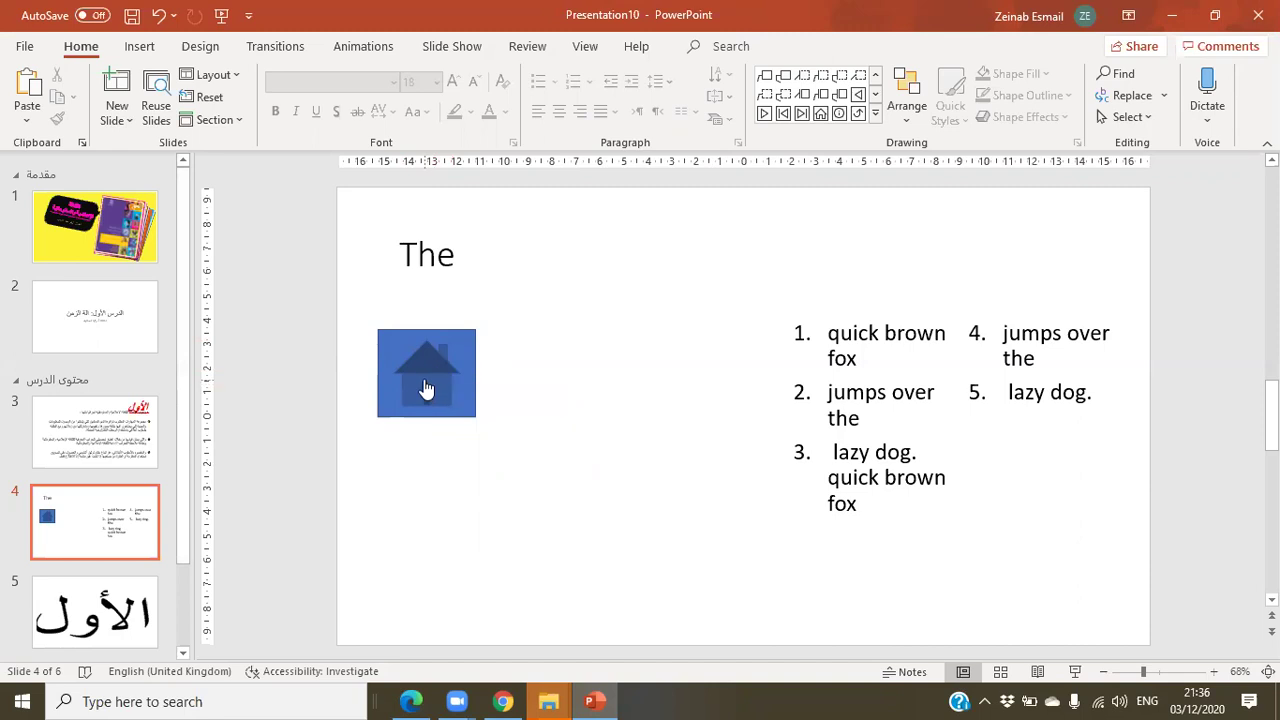
pyautogui.keyDown('ctrl'); pyautogui.click(424, 382); pyautogui.keyUp('ctrl')
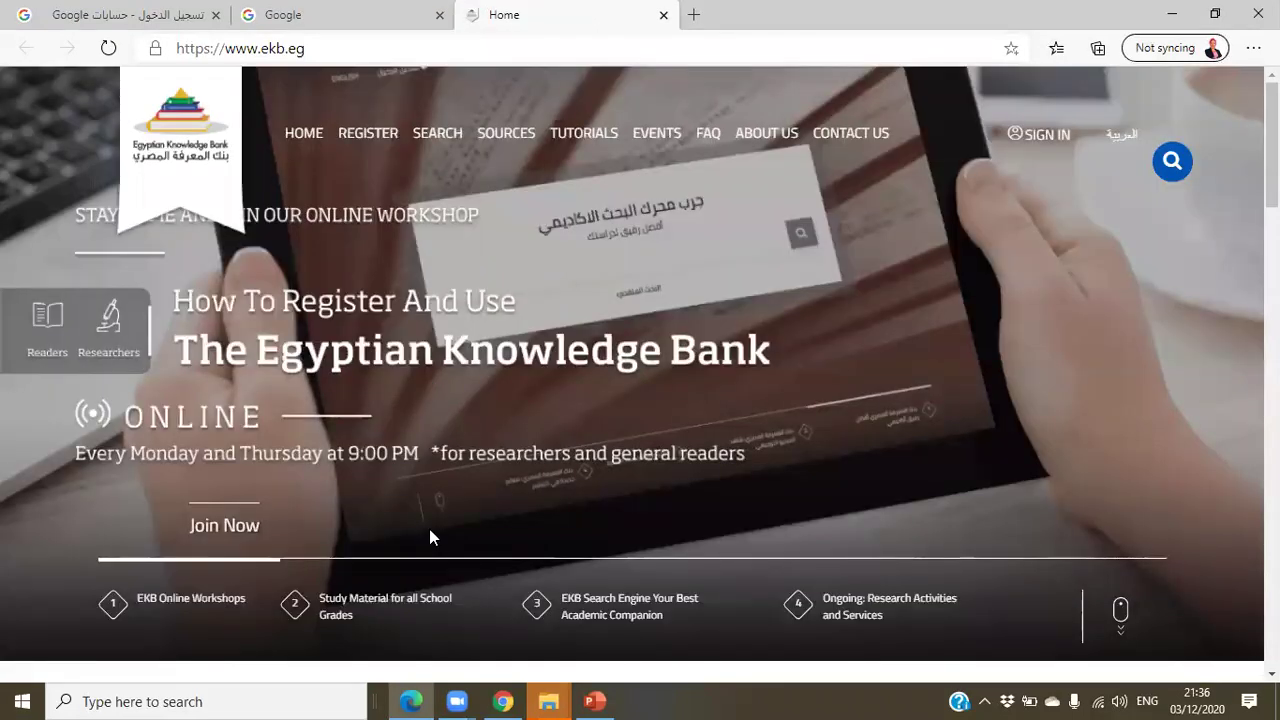
# - Switch back to the PowerPoint presentation from the loaded ekb.eg home page
pyautogui.click(596, 700)
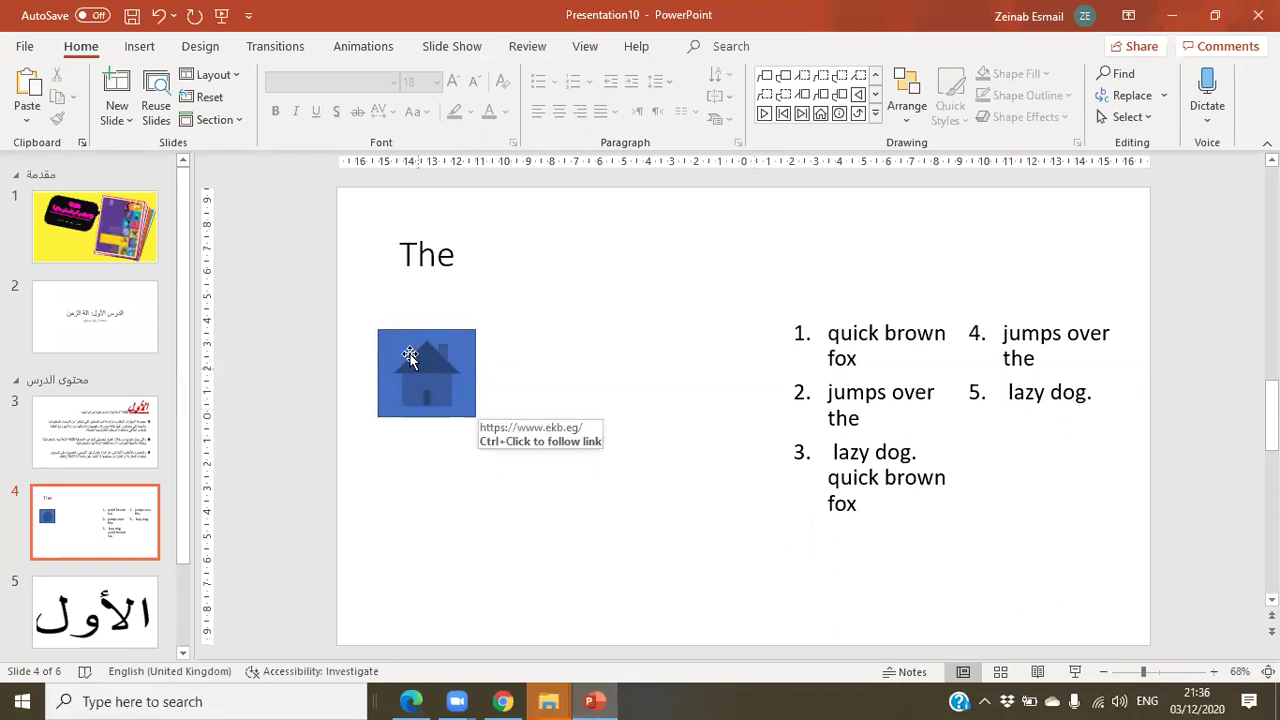
# - Select the blue Home button and display the Shape Effects 3-D Rotation preset gallery
pyautogui.moveTo(436, 404)
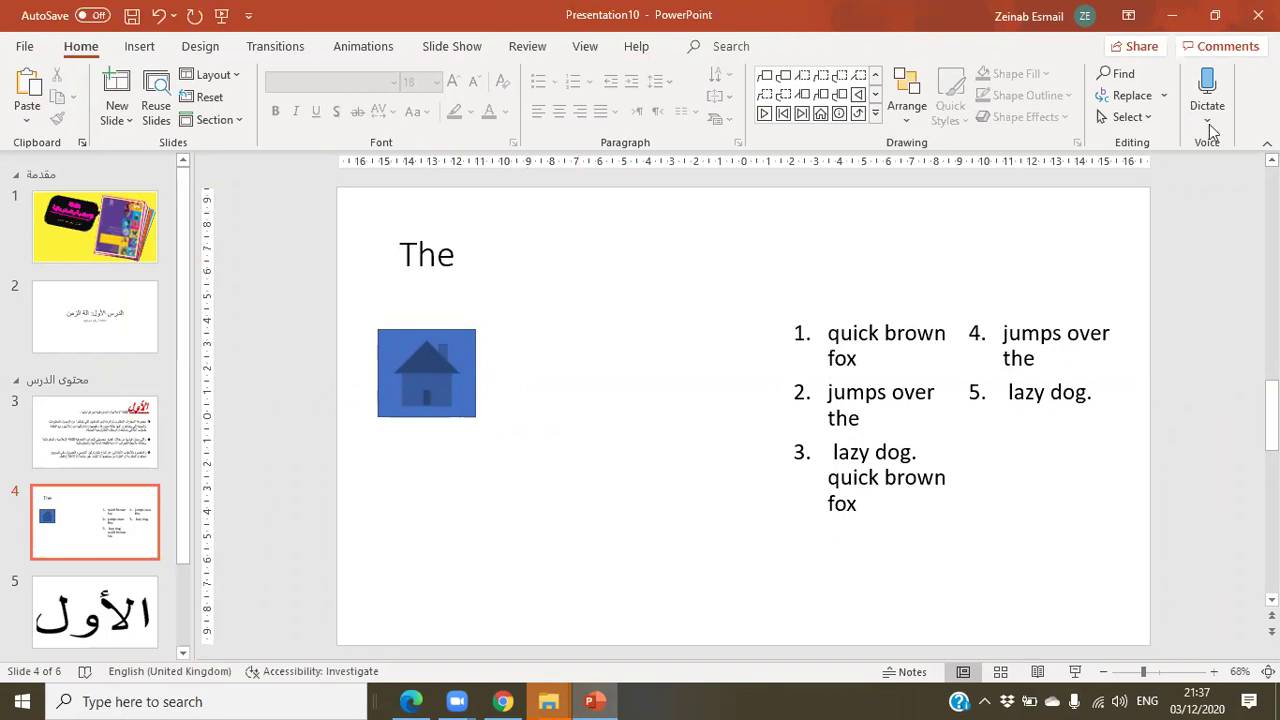
pyautogui.click(470, 338)
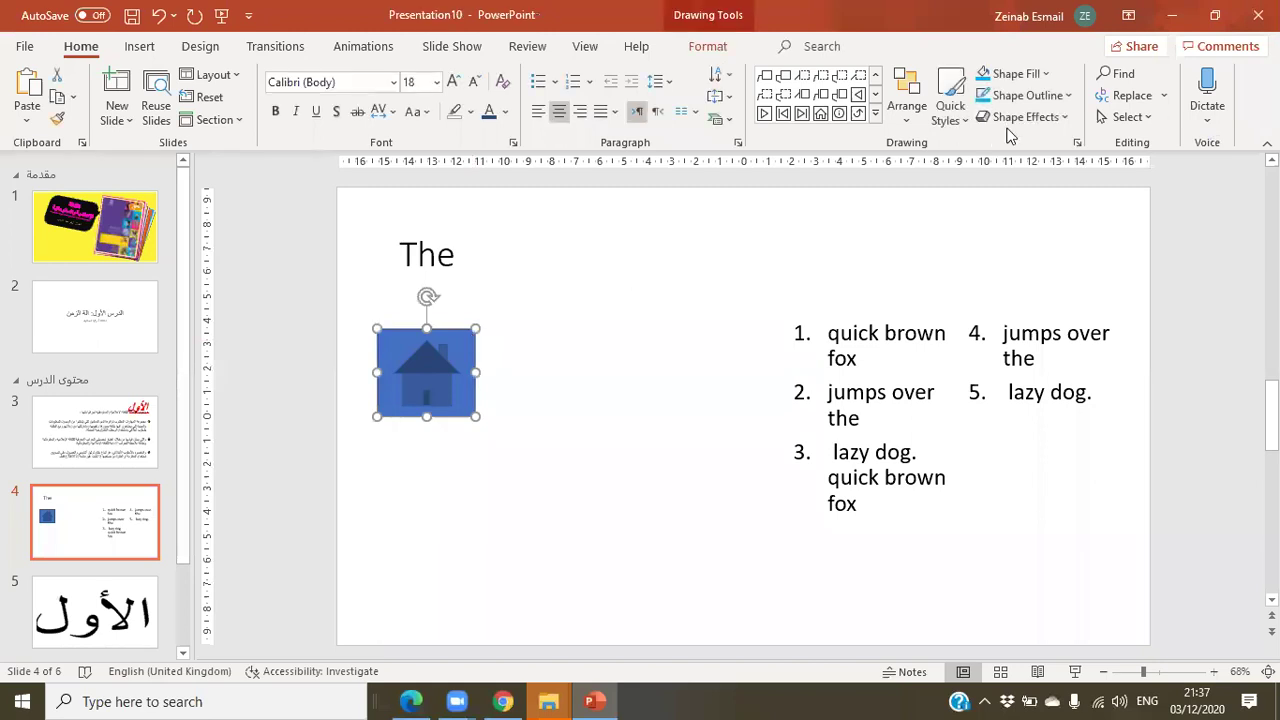
pyautogui.click(1068, 120)
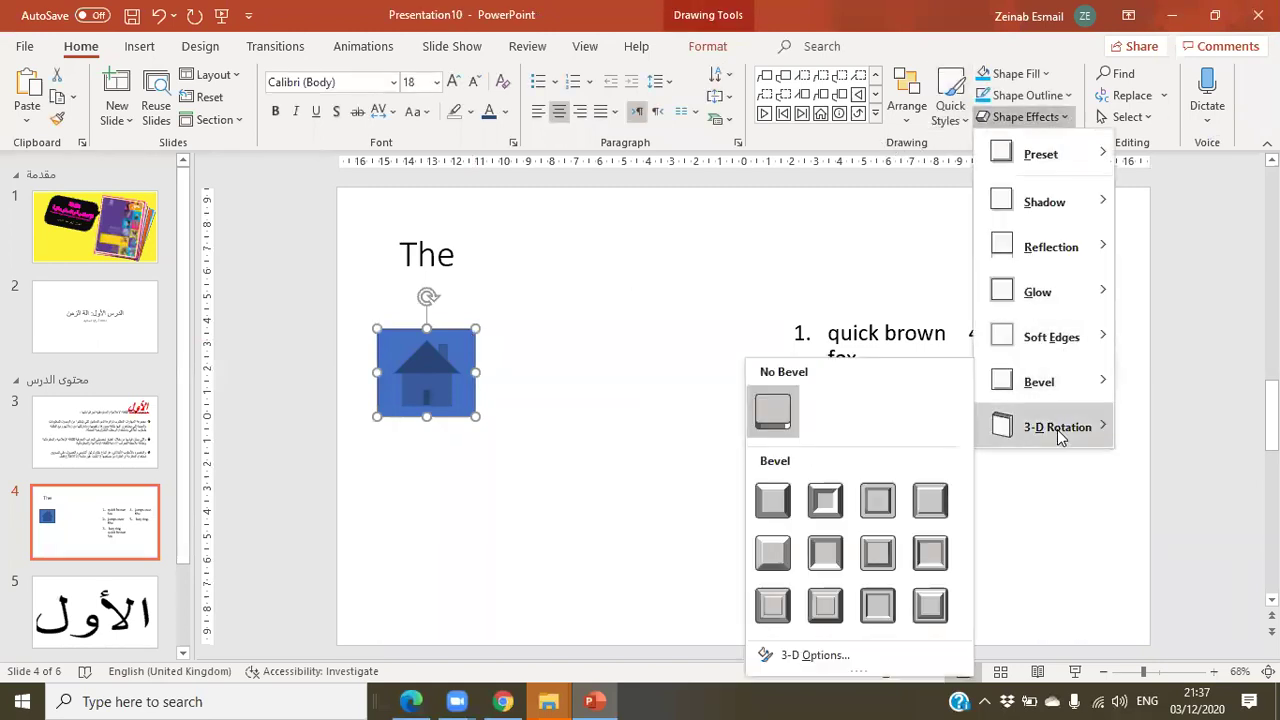
pyautogui.moveTo(1055, 423)
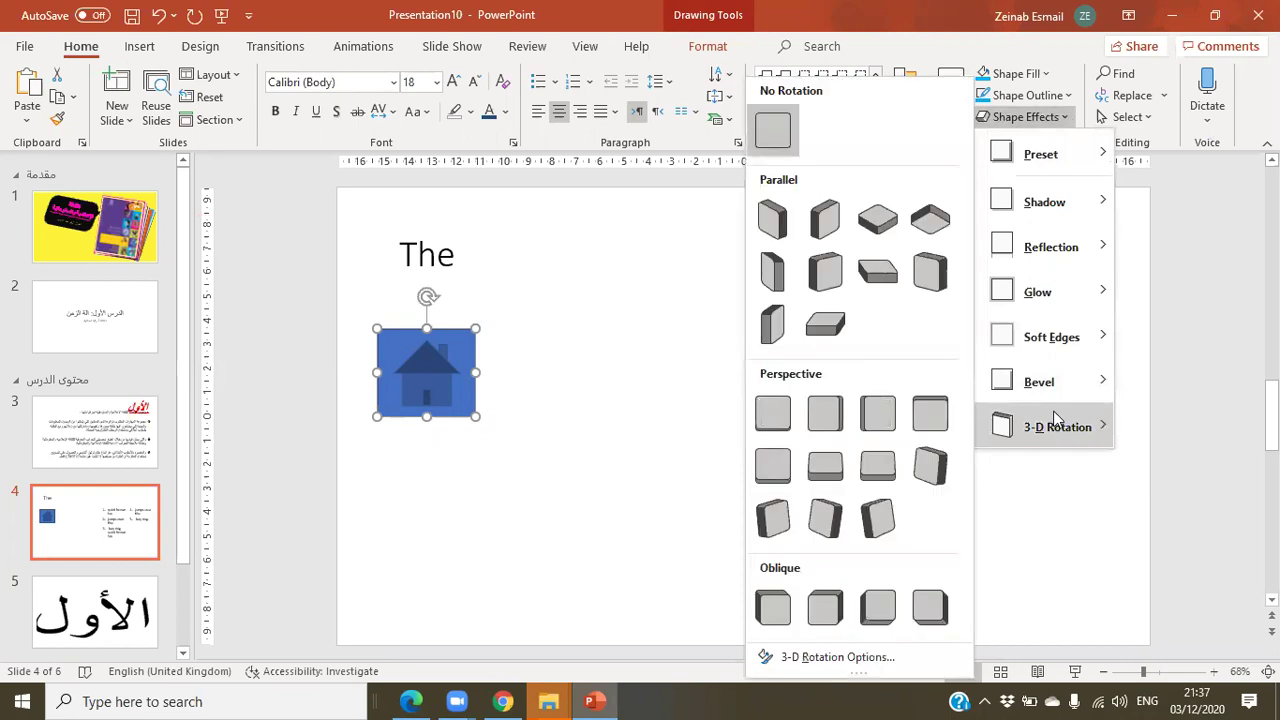
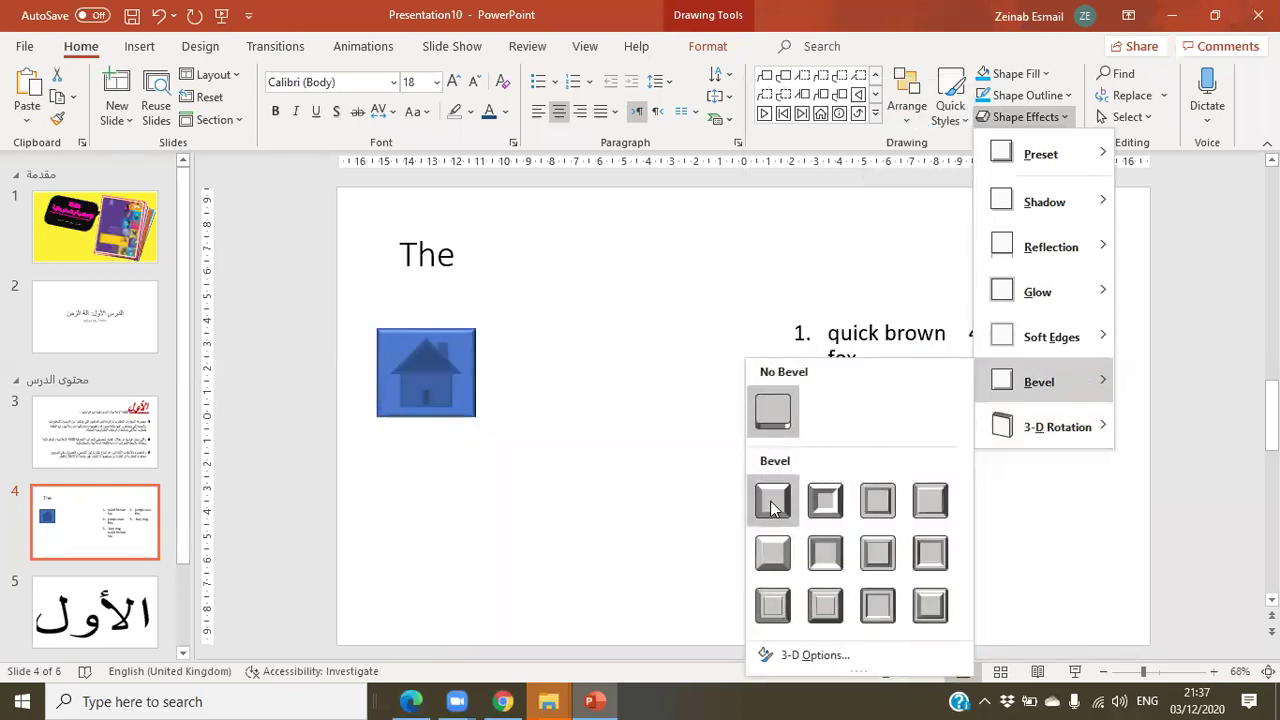
# - Apply the bottom-right bevel preset to the blue house shape
pyautogui.click(772, 503)
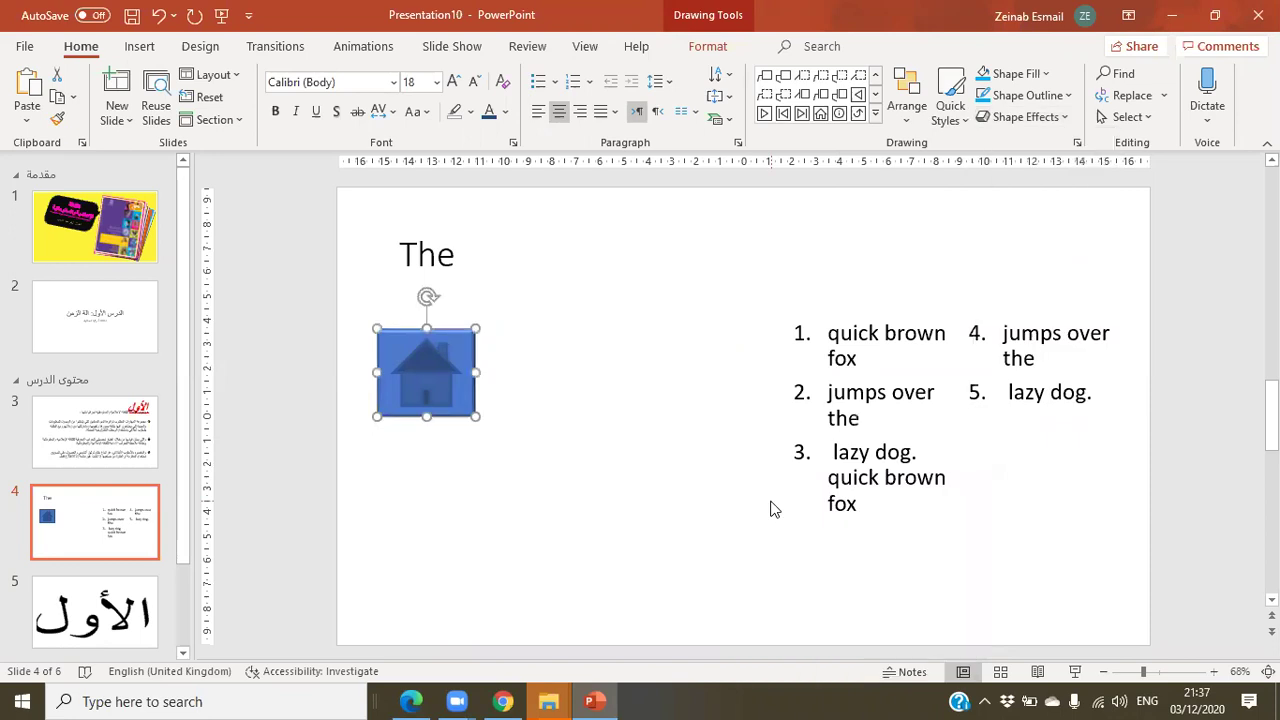
pyautogui.click(1062, 96)
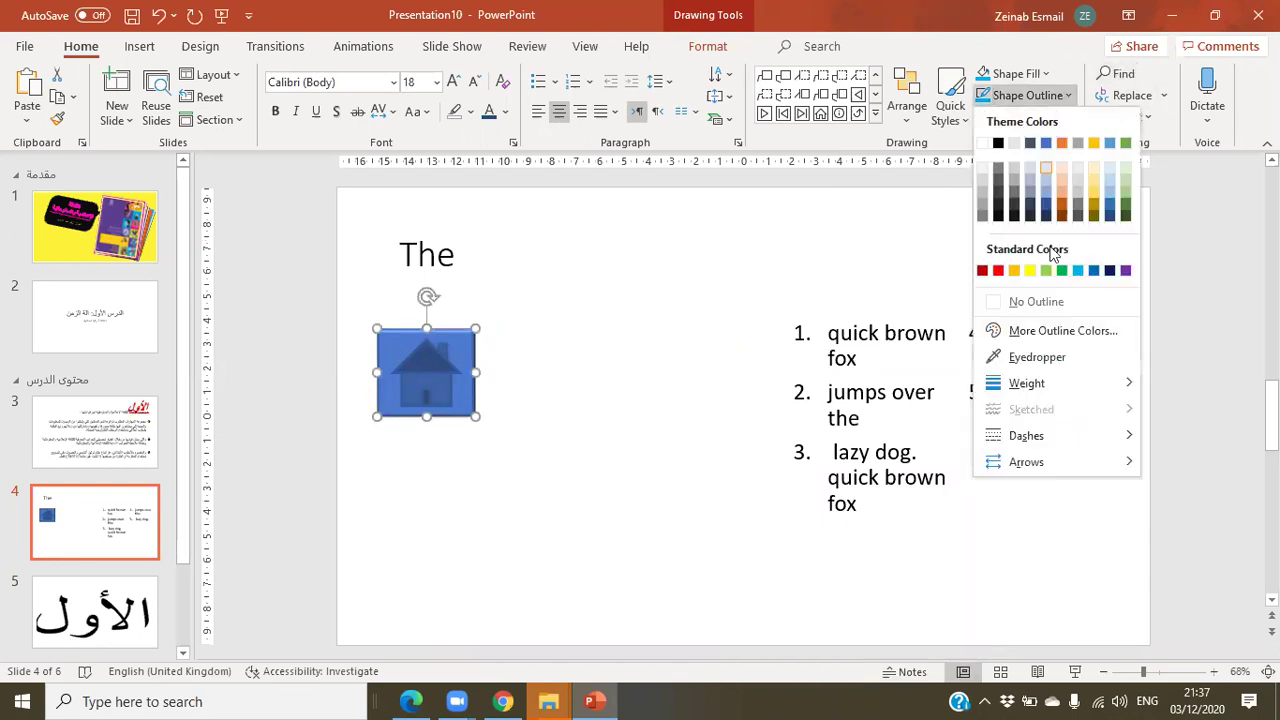
pyautogui.click(1057, 49)
pyautogui.click(1025, 117)
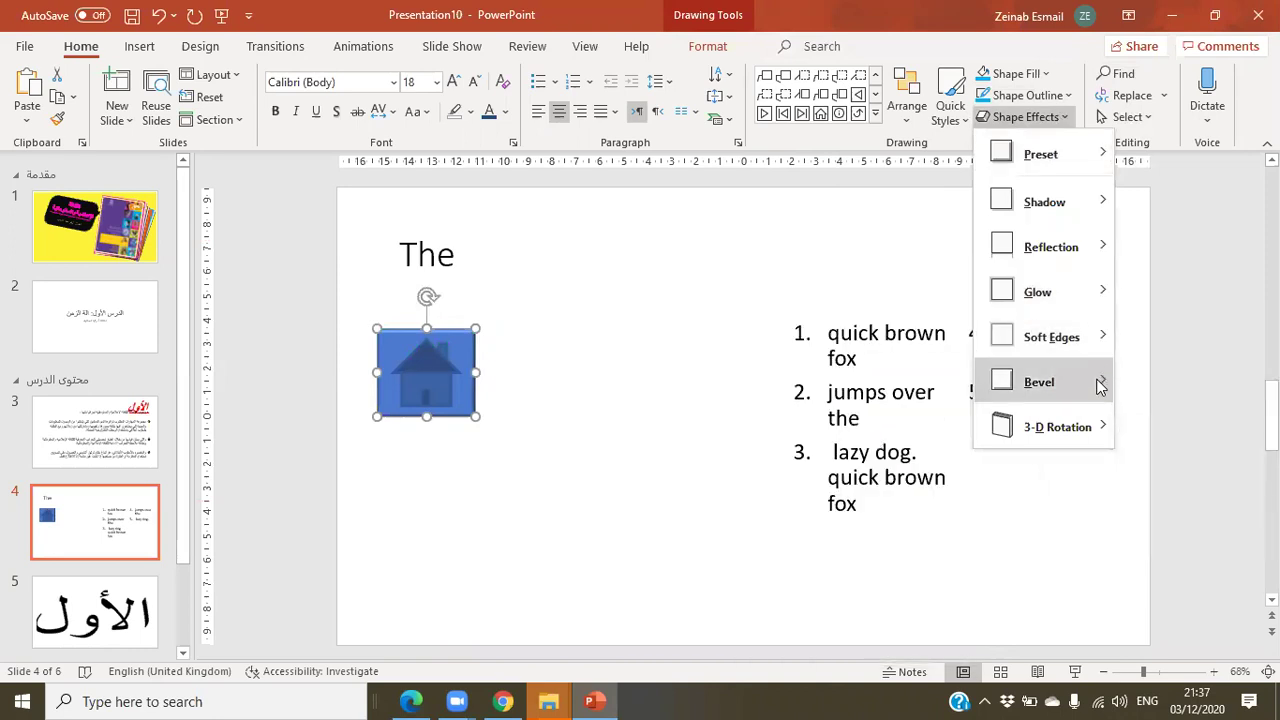
pyautogui.moveTo(1100, 386)
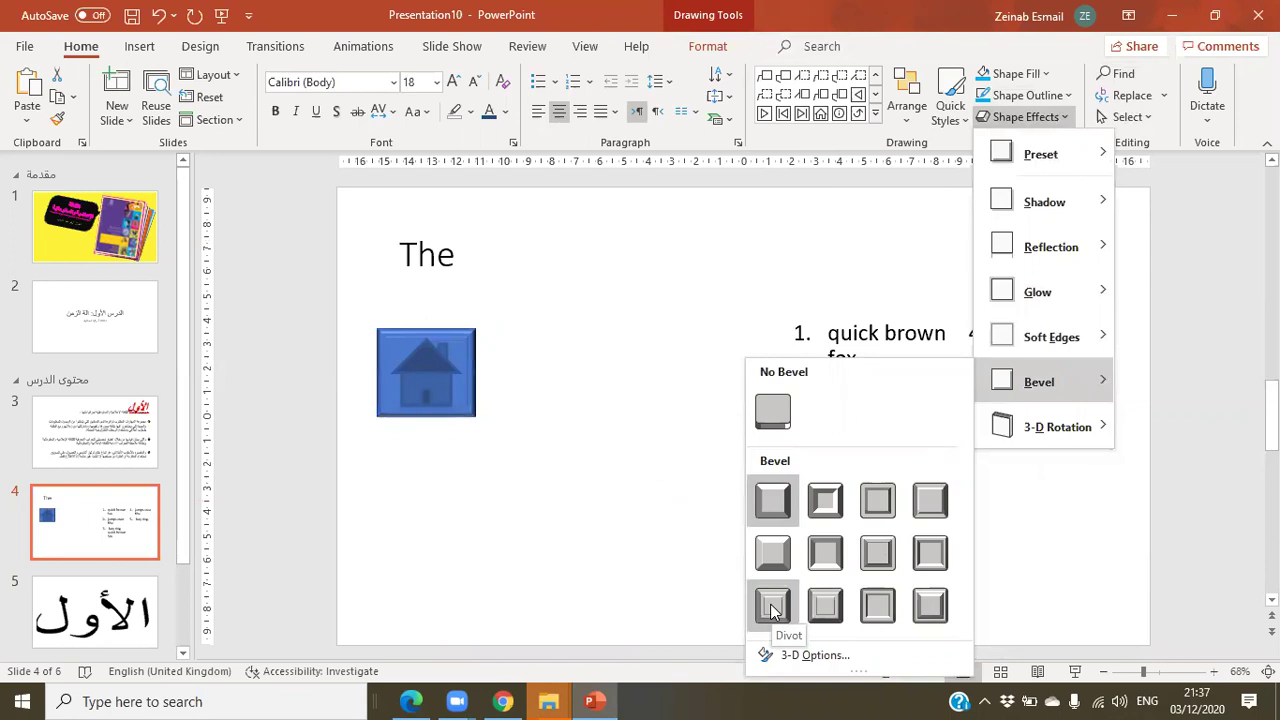
pyautogui.click(935, 607)
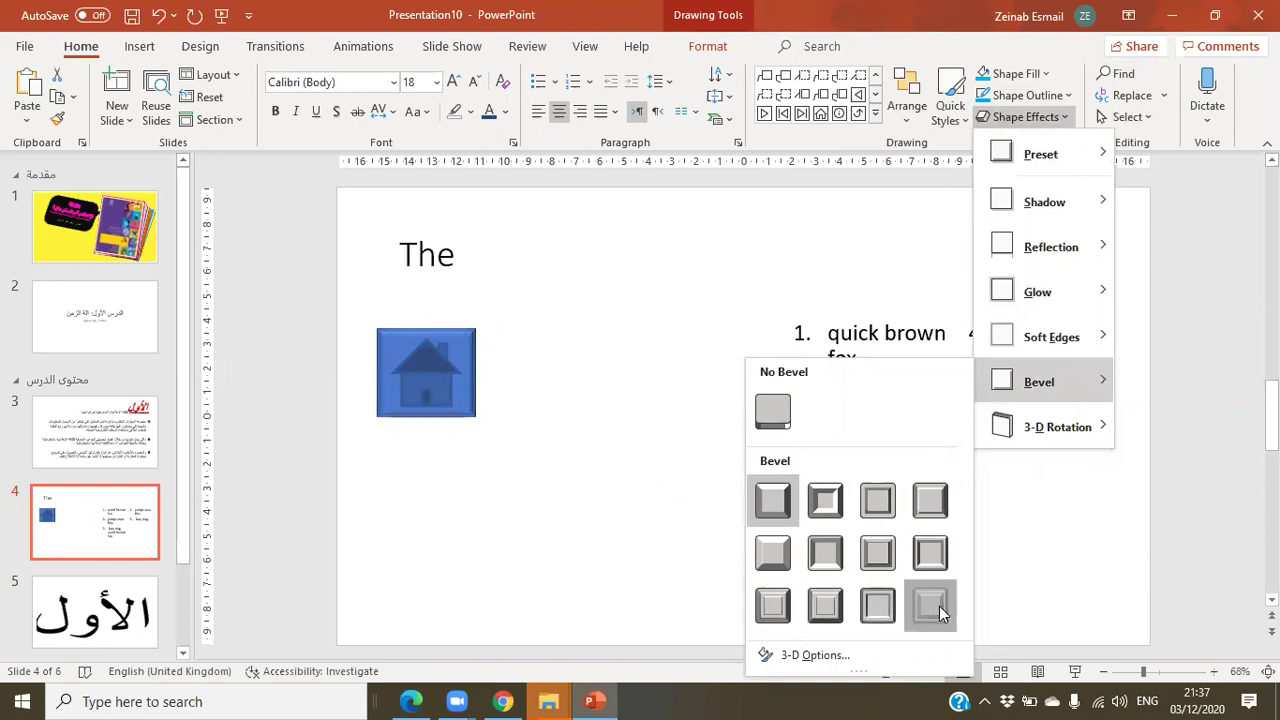
# - Drag the house shape's corner inward to make it smaller
pyautogui.click(505, 462)
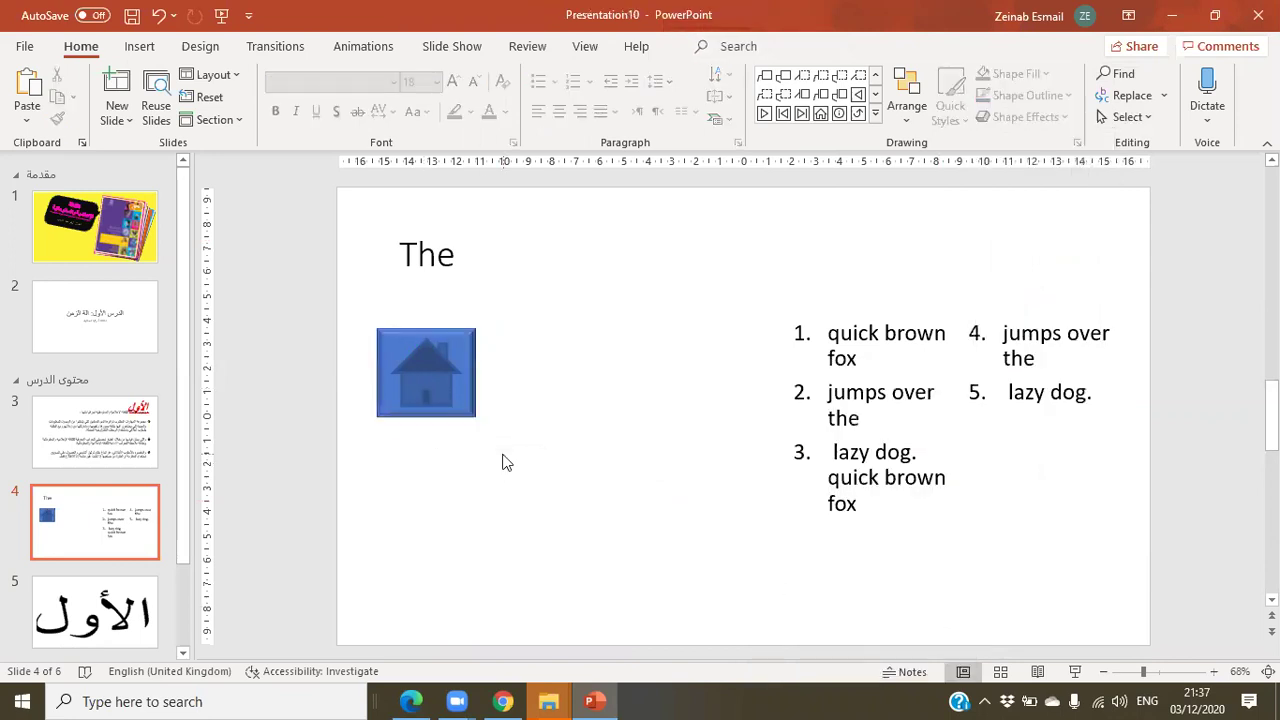
pyautogui.click(443, 398)
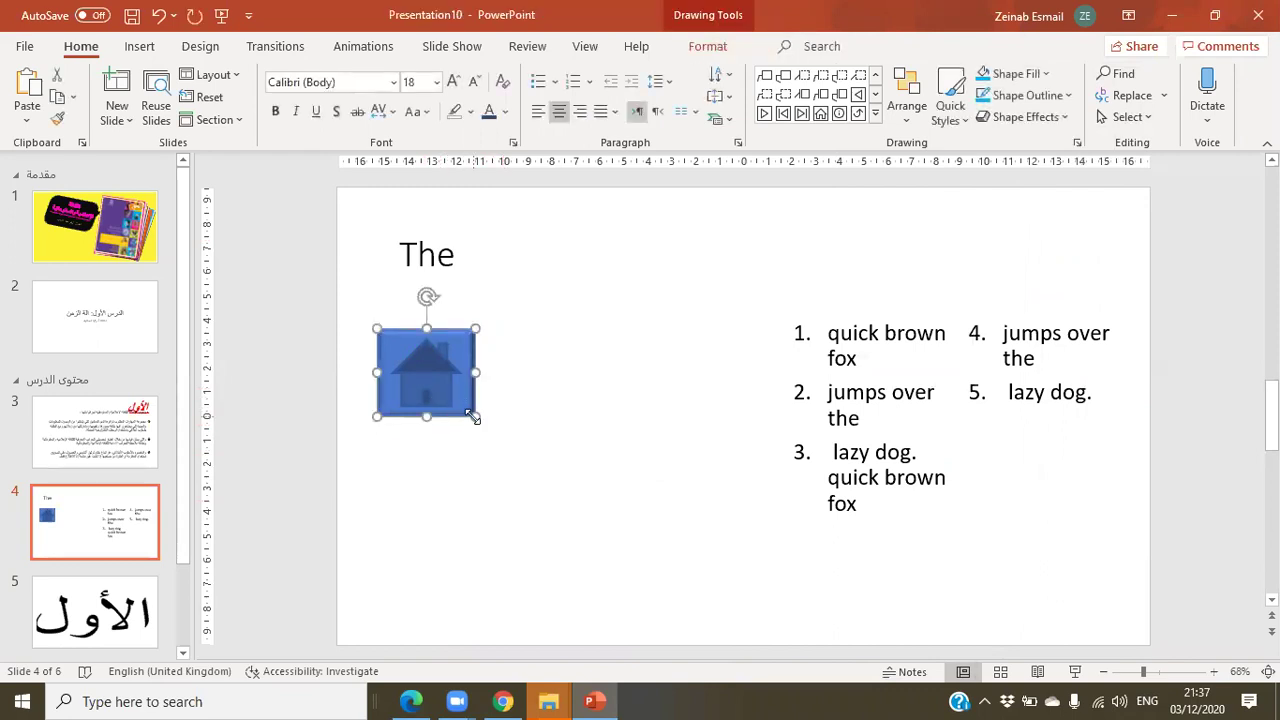
pyautogui.moveTo(475, 418); pyautogui.dragTo(452, 380)
pyautogui.click(475, 465)
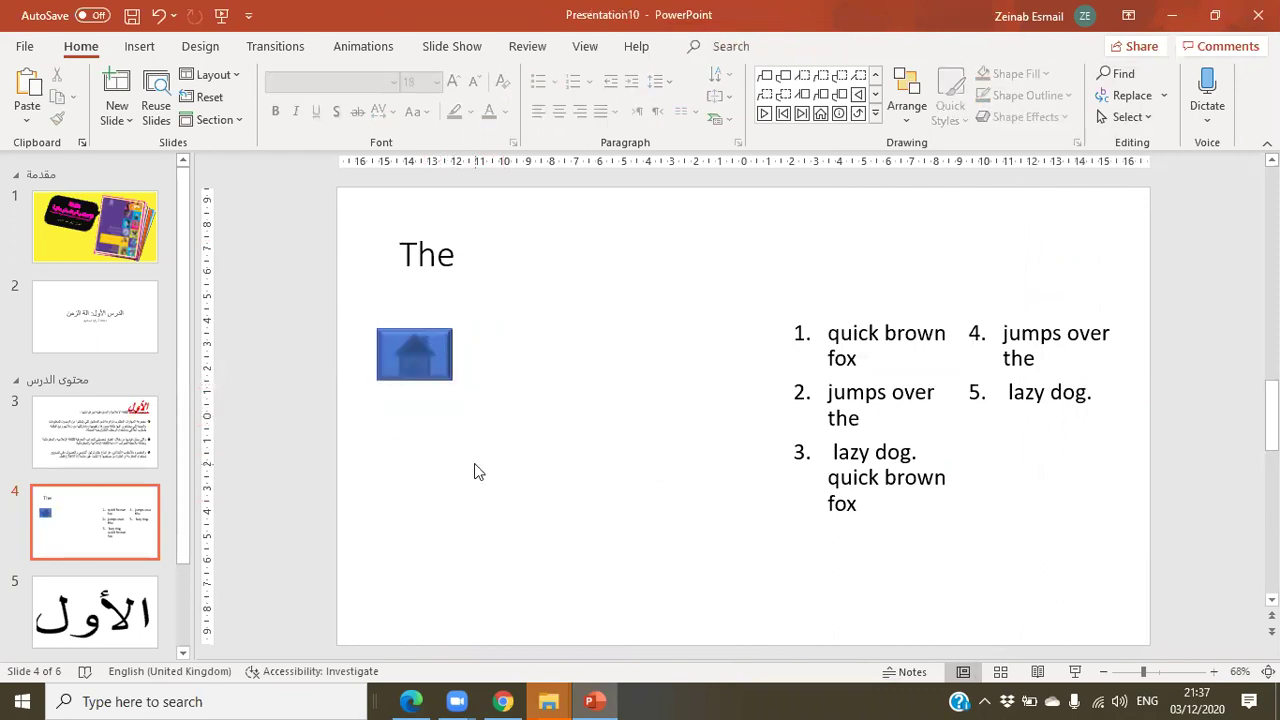
pyautogui.click(422, 352)
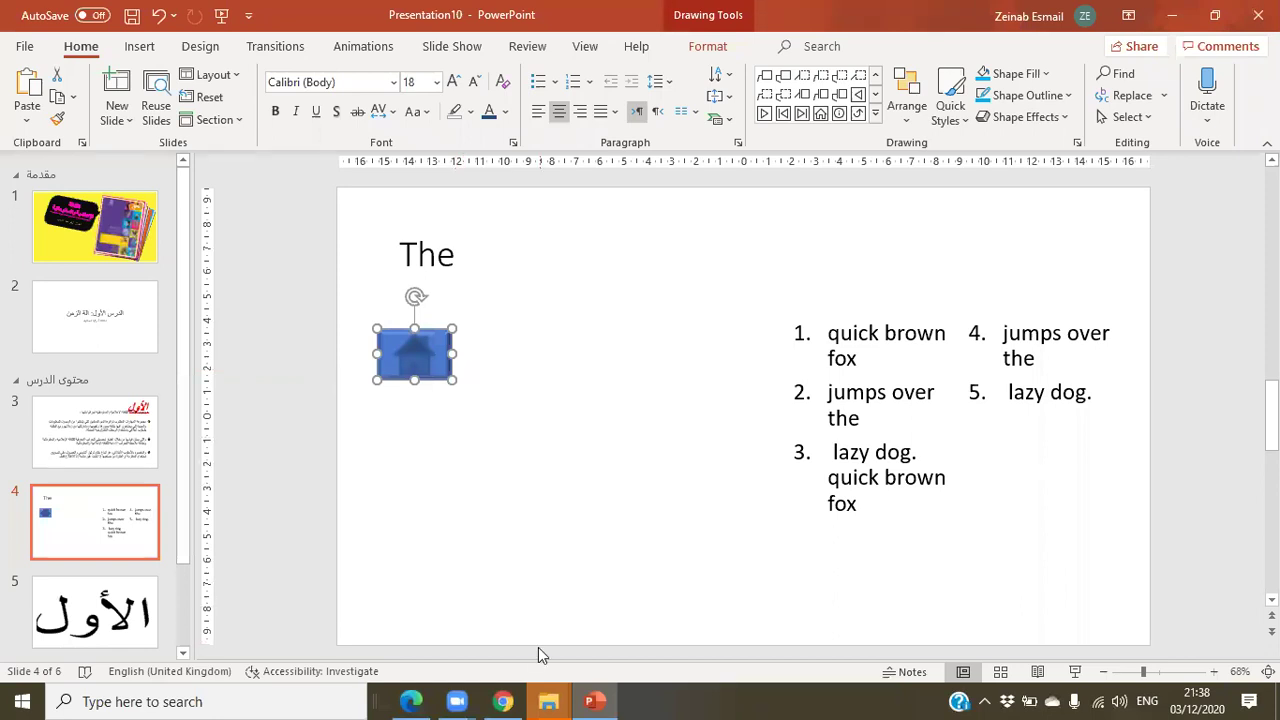
# - Show the Drawing Tools Format options for the 2.11 × 3.09 cm house shape
pyautogui.moveTo(456, 701)
pyautogui.click(704, 47)
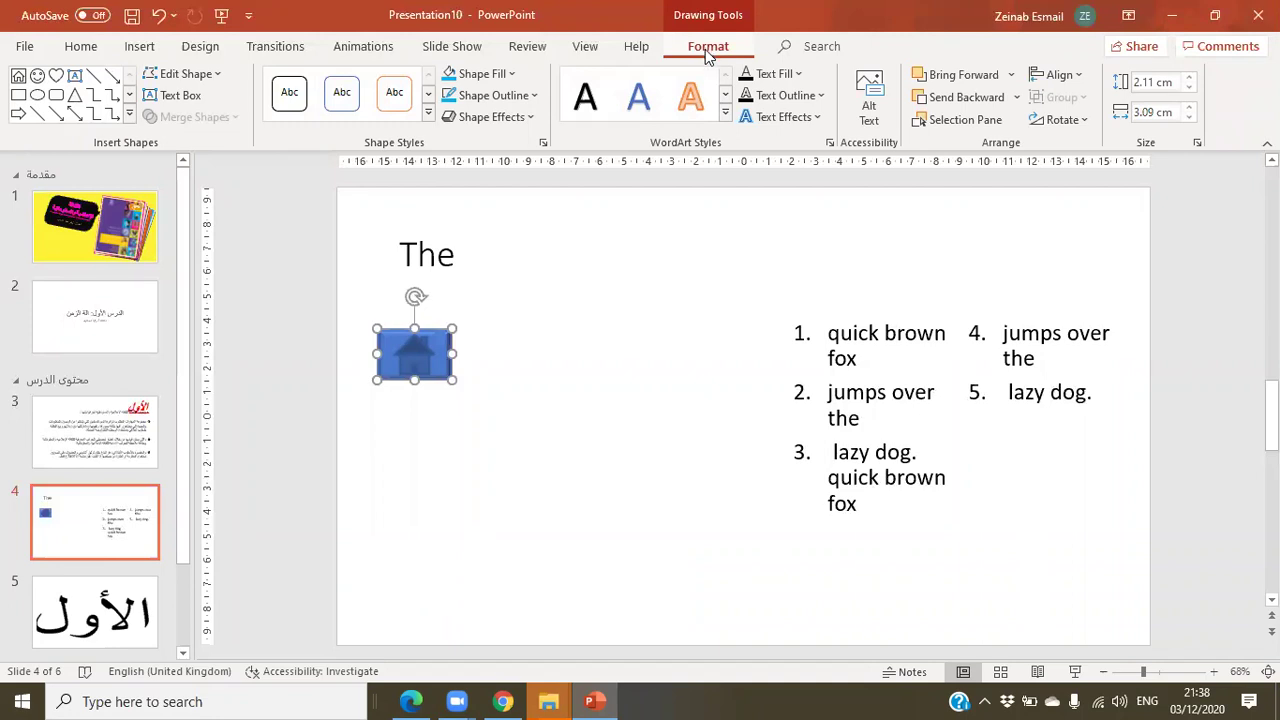
# - Try No Fill on the house shape, then undo it to restore the blue fill
pyautogui.click(535, 97)
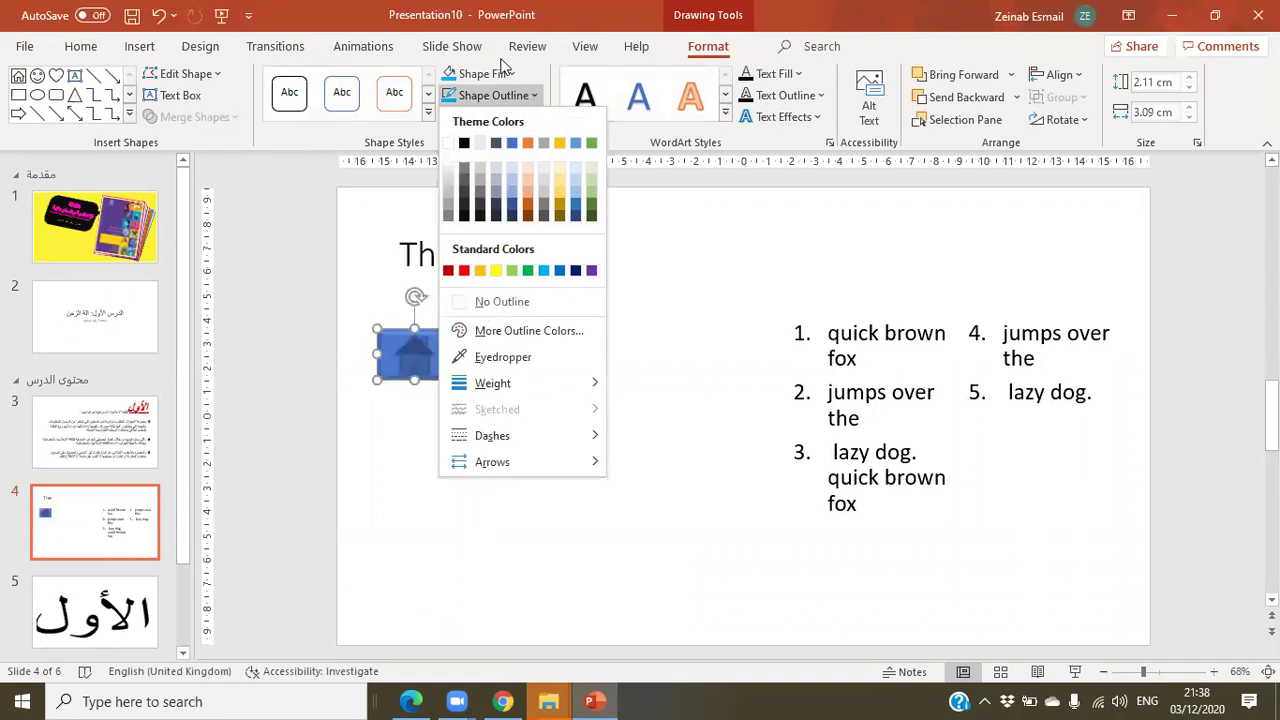
pyautogui.click(512, 74)
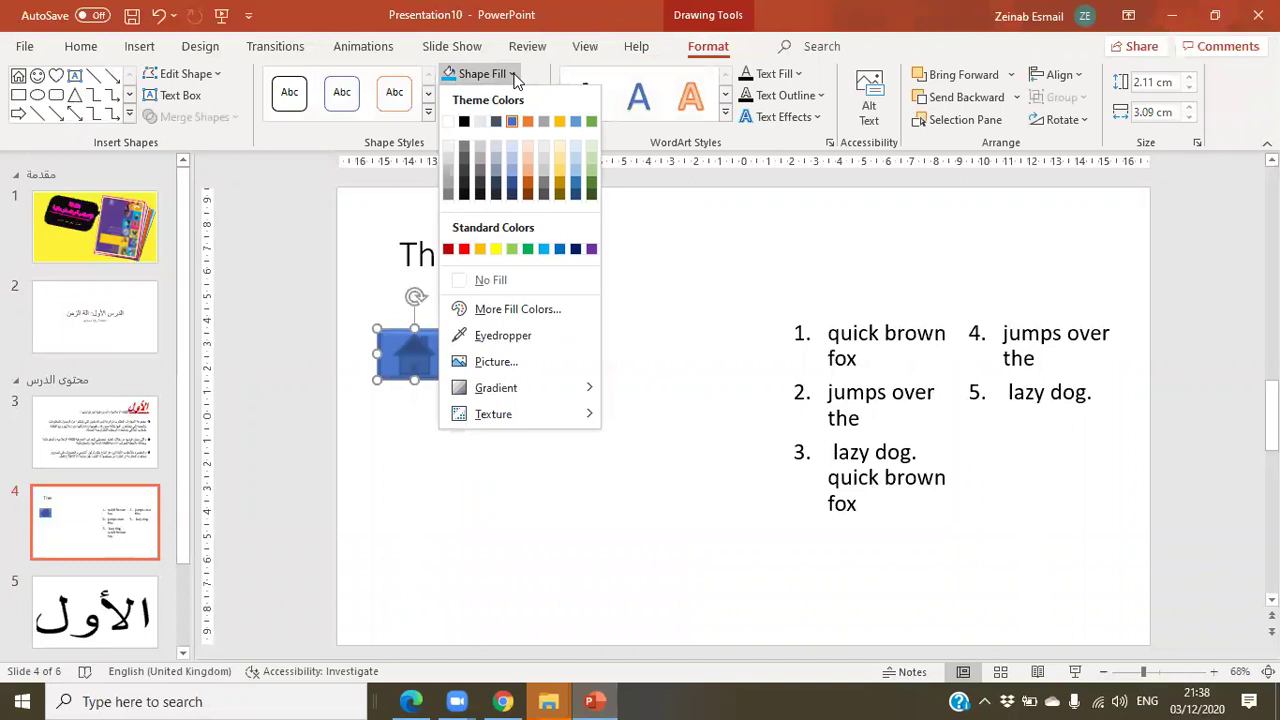
pyautogui.click(489, 281)
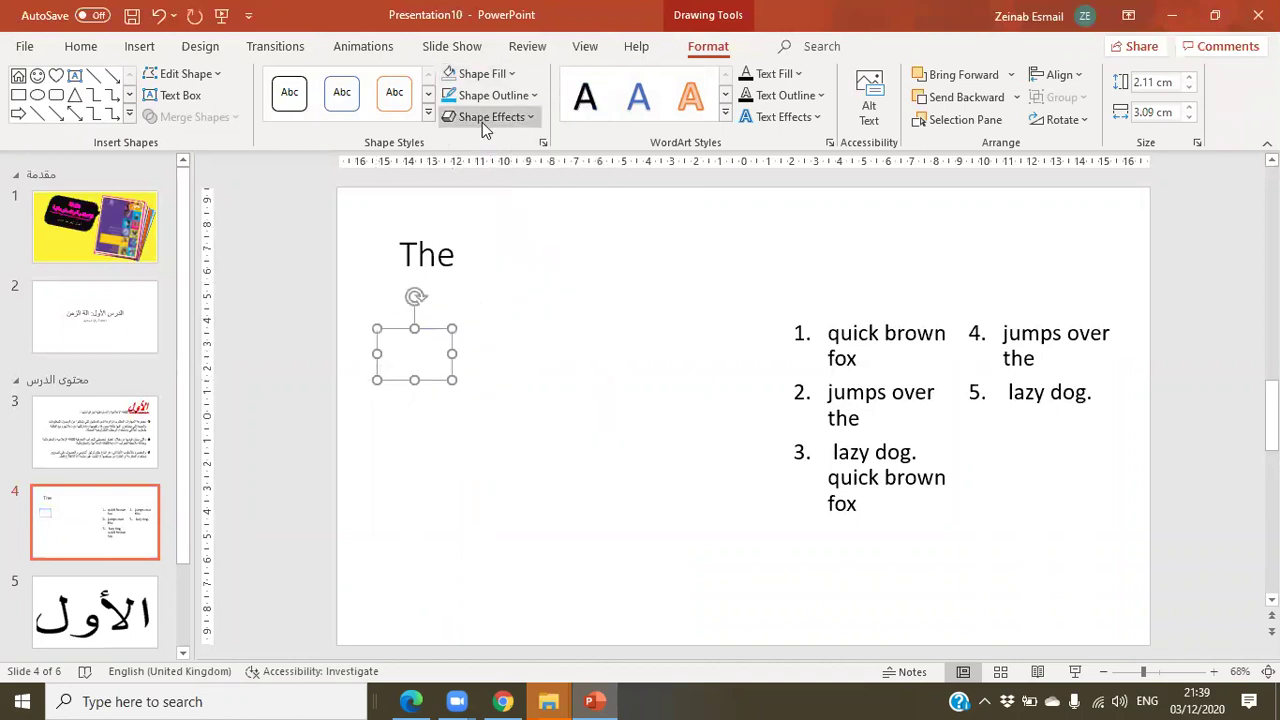
pyautogui.click(508, 73)
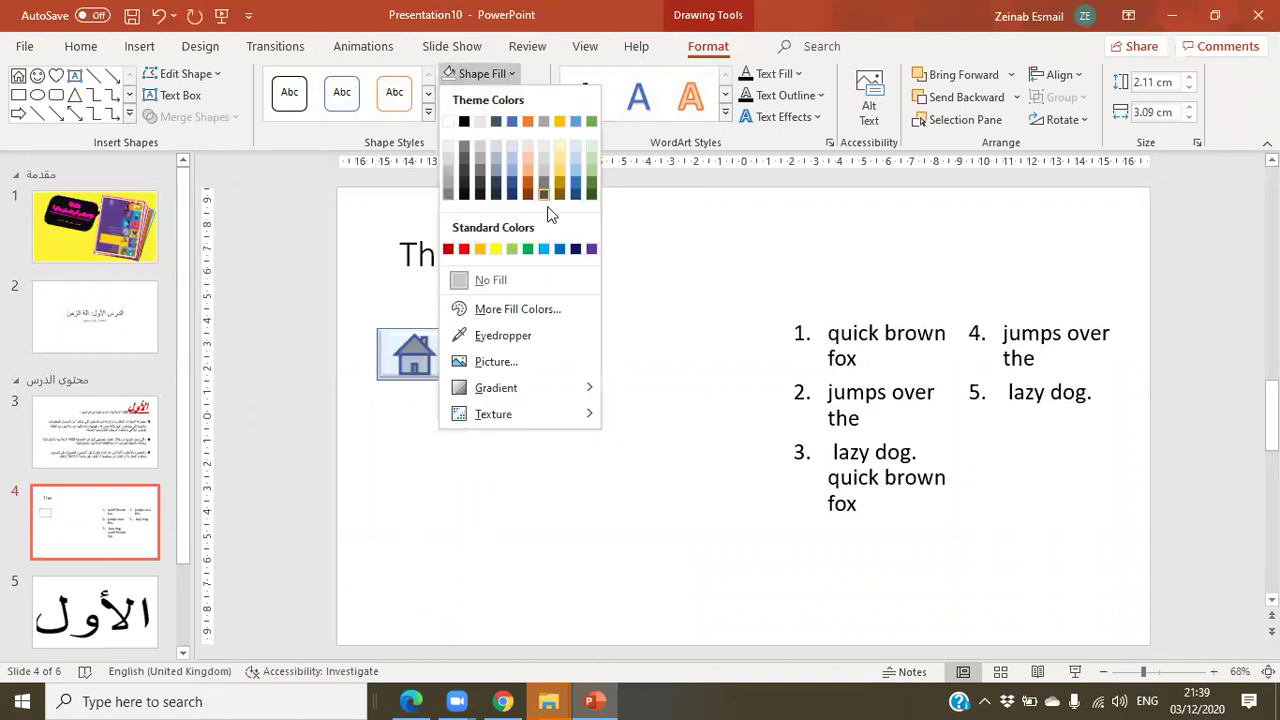
pyautogui.click(643, 271)
pyautogui.hotkey('ctrl', 'z')
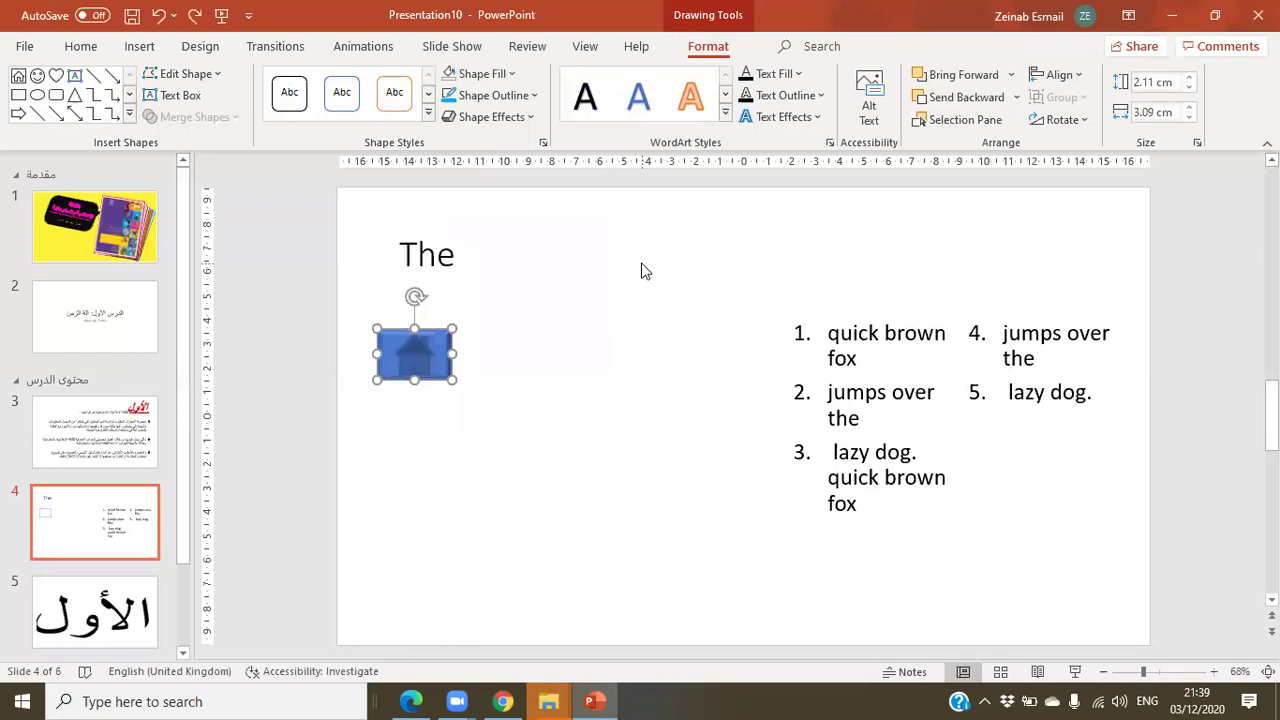
# - Apply a light Theme Style from the Shape Styles gallery to the house shape
pyautogui.click(429, 117)
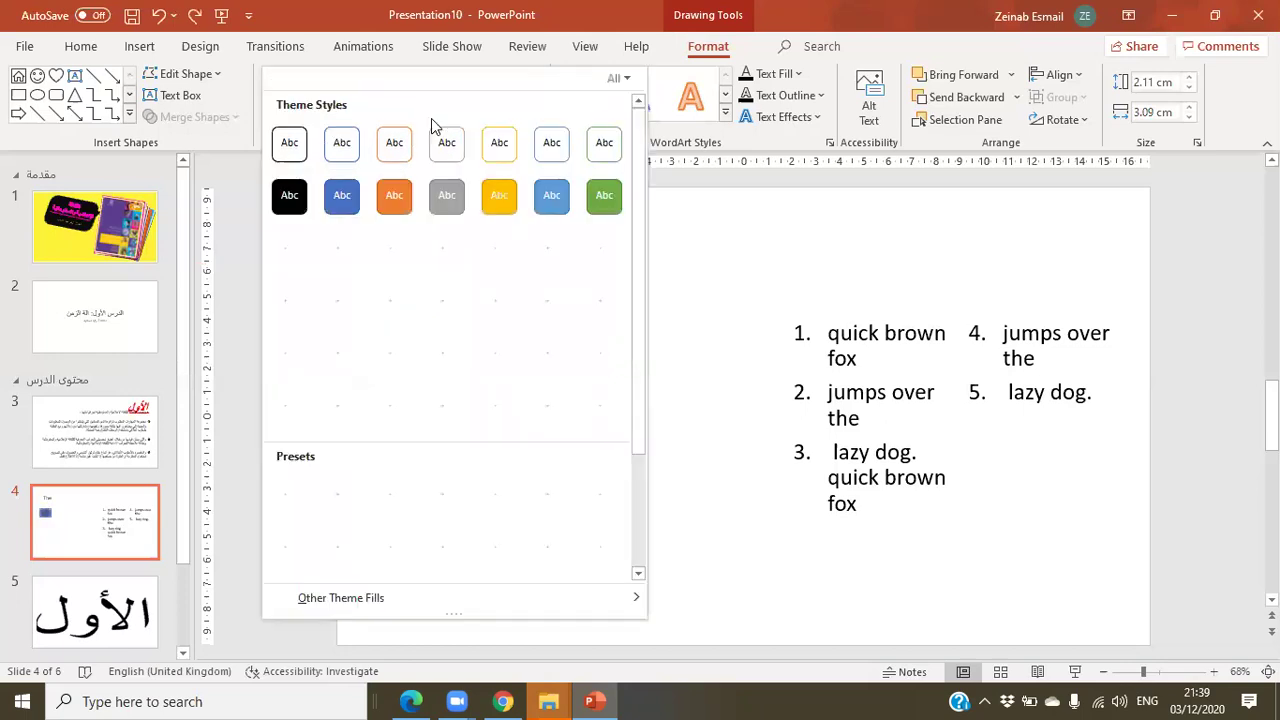
pyautogui.click(555, 156)
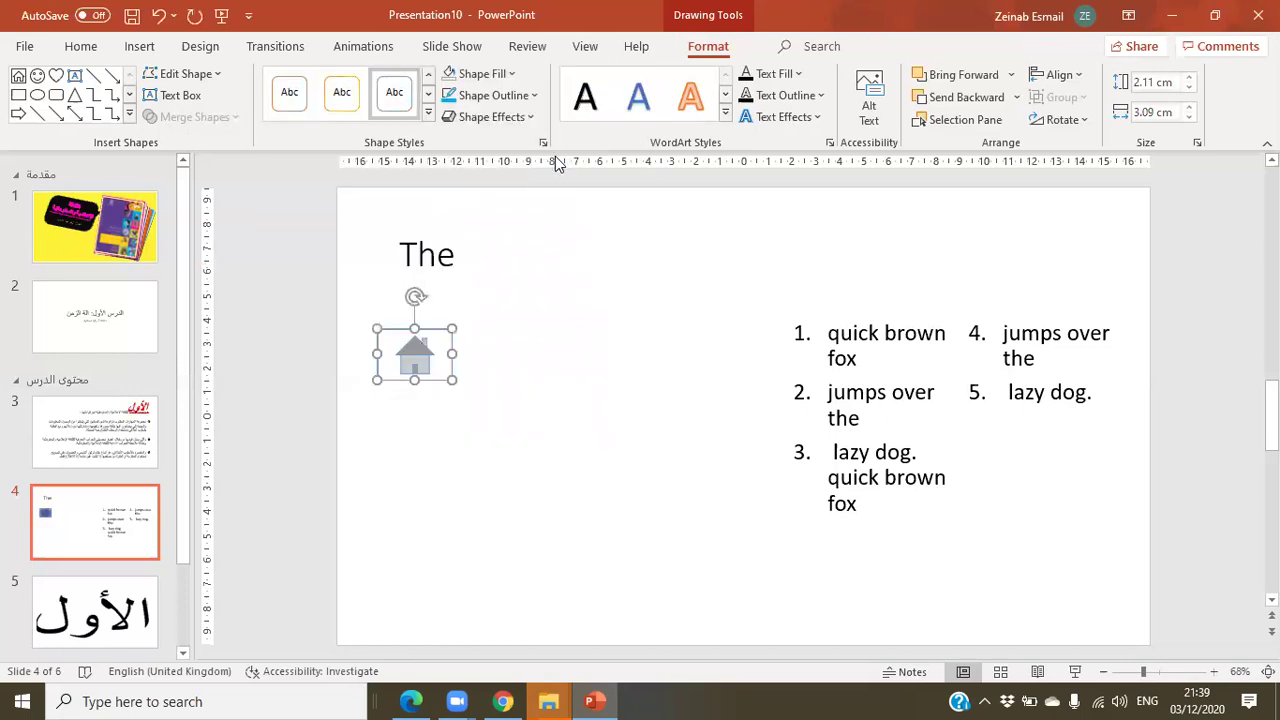
pyautogui.click(593, 436)
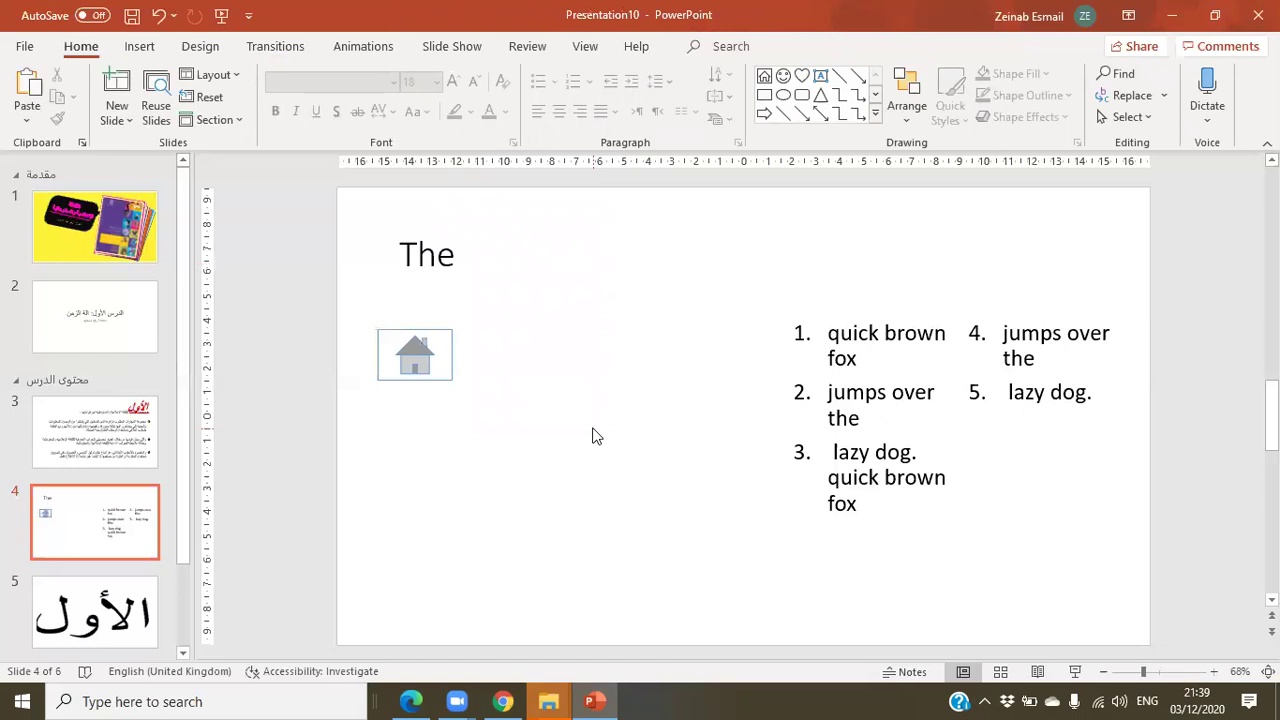
pyautogui.click(449, 355)
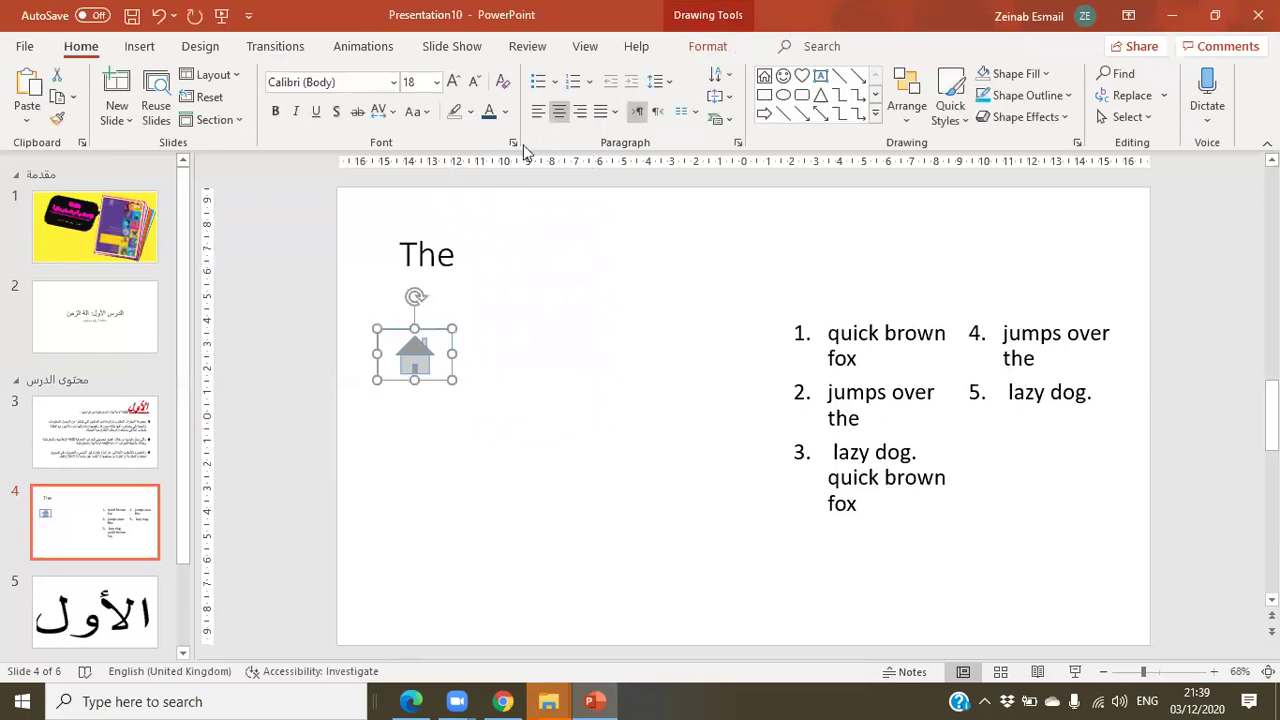
pyautogui.click(712, 46)
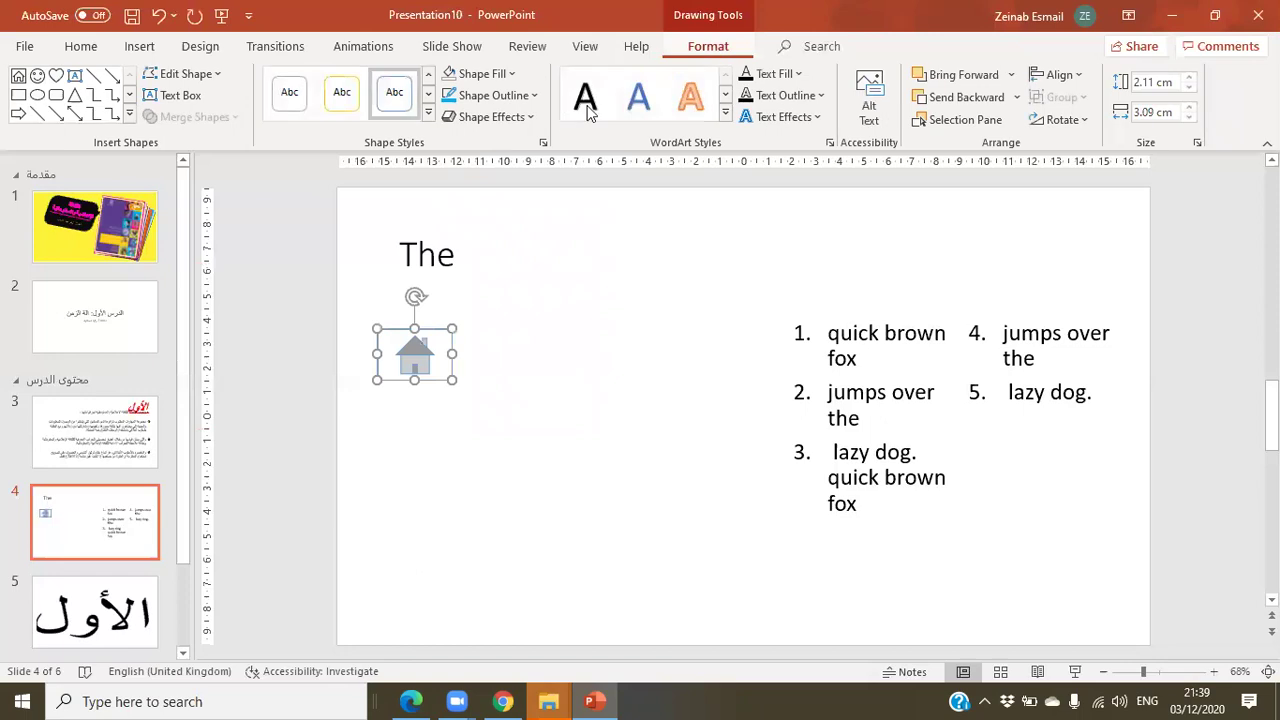
pyautogui.click(525, 96)
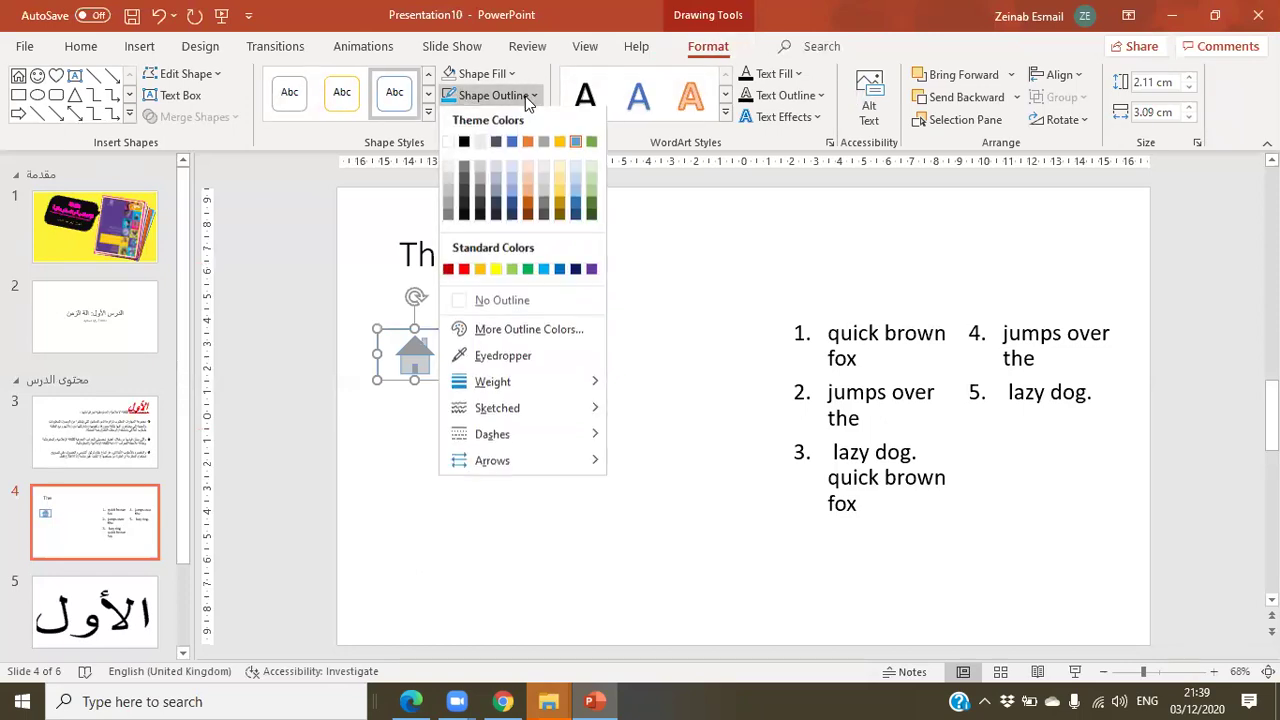
pyautogui.click(521, 301)
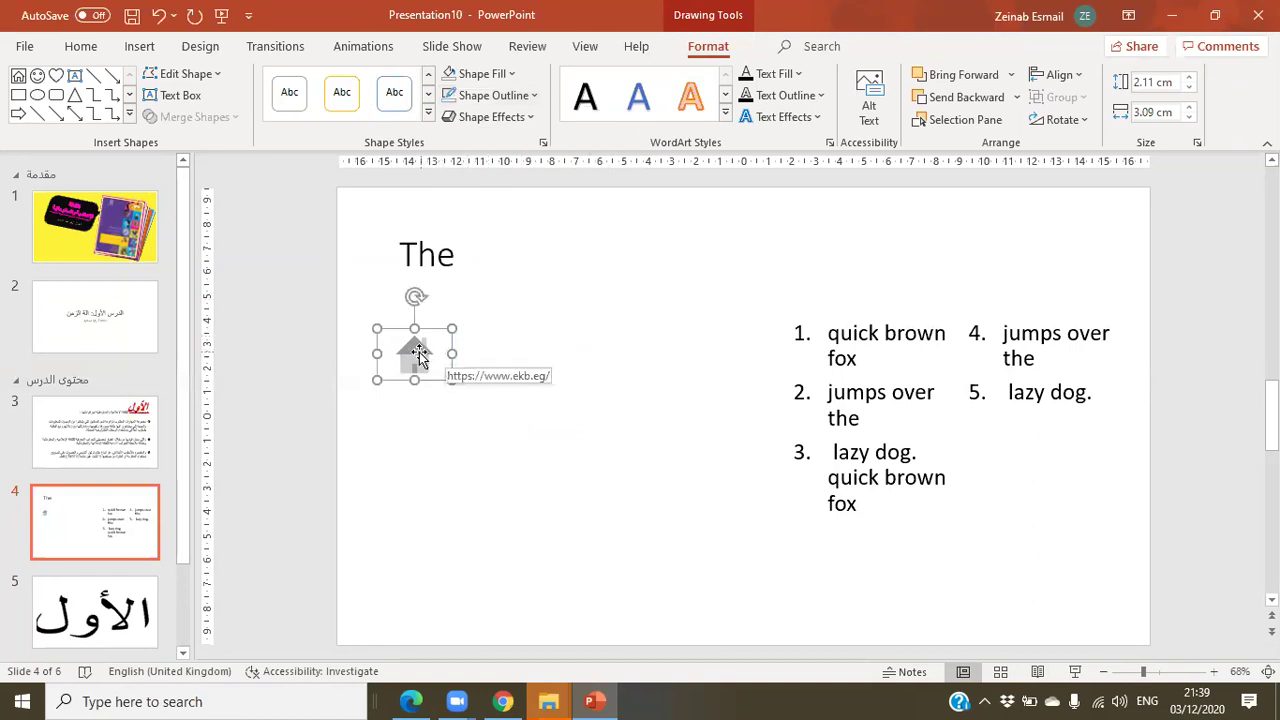
pyautogui.click(419, 352)
pyautogui.click(536, 342)
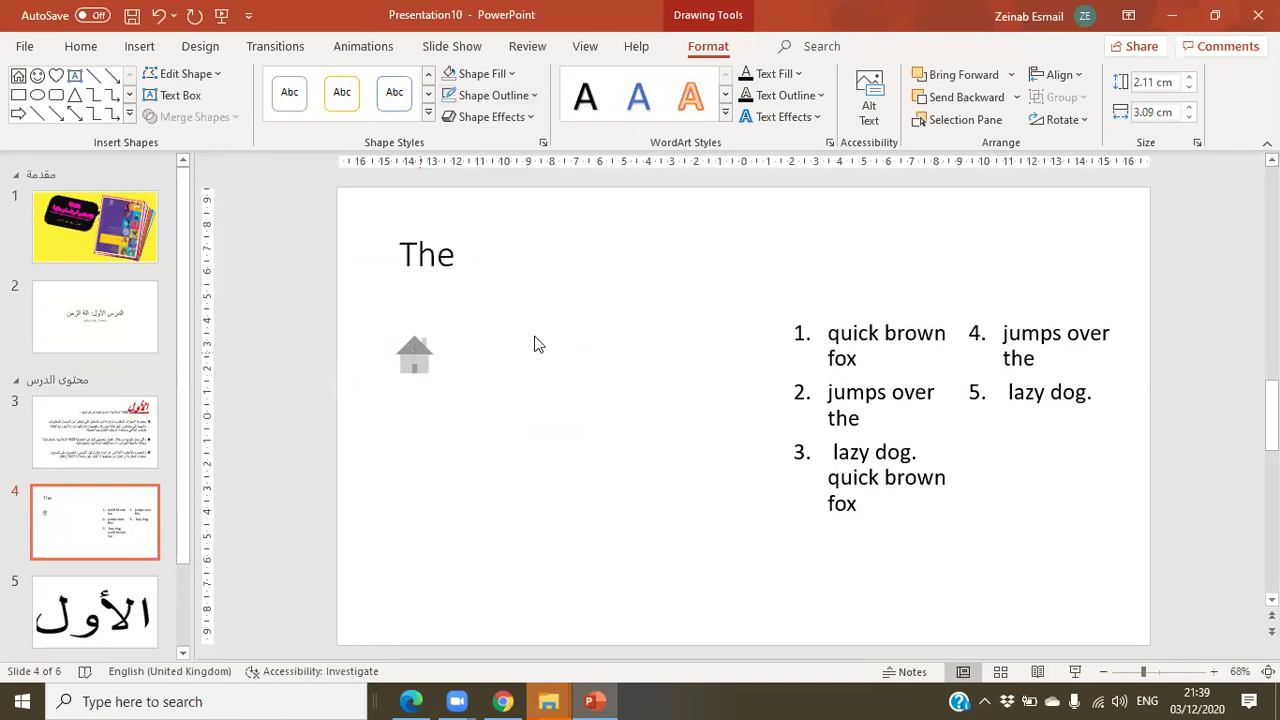
pyautogui.click(413, 359)
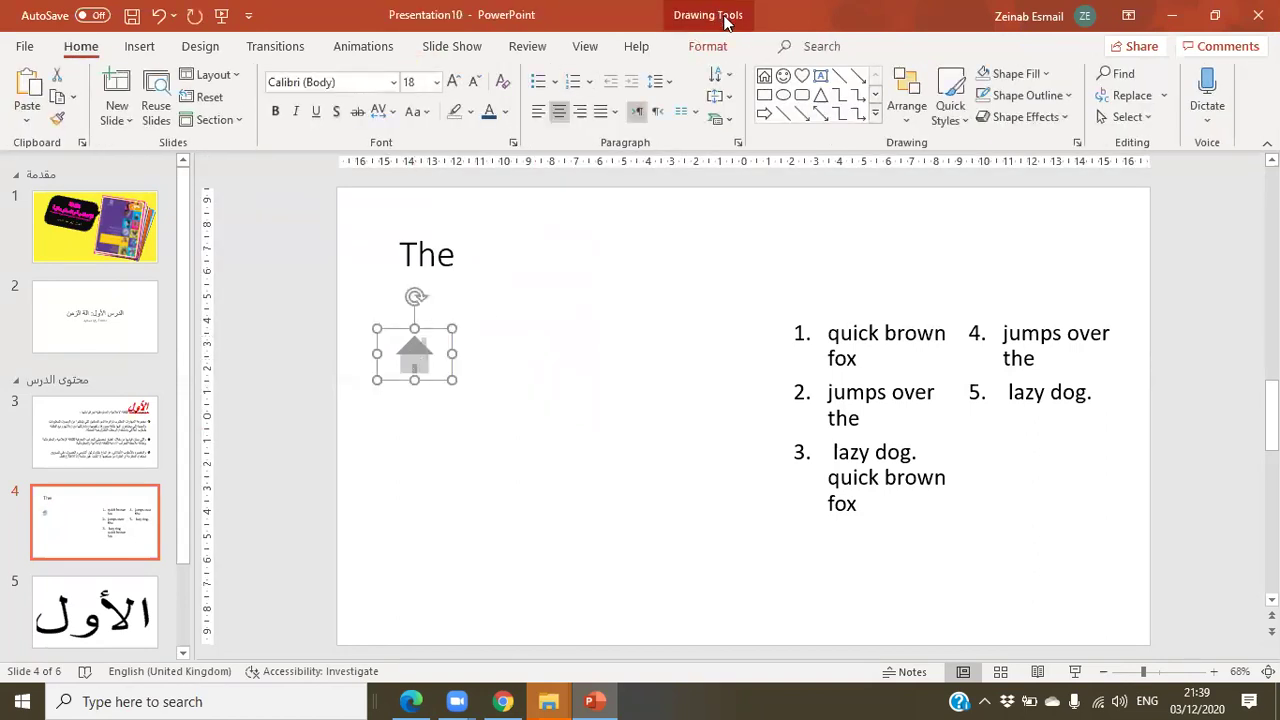
pyautogui.click(712, 50)
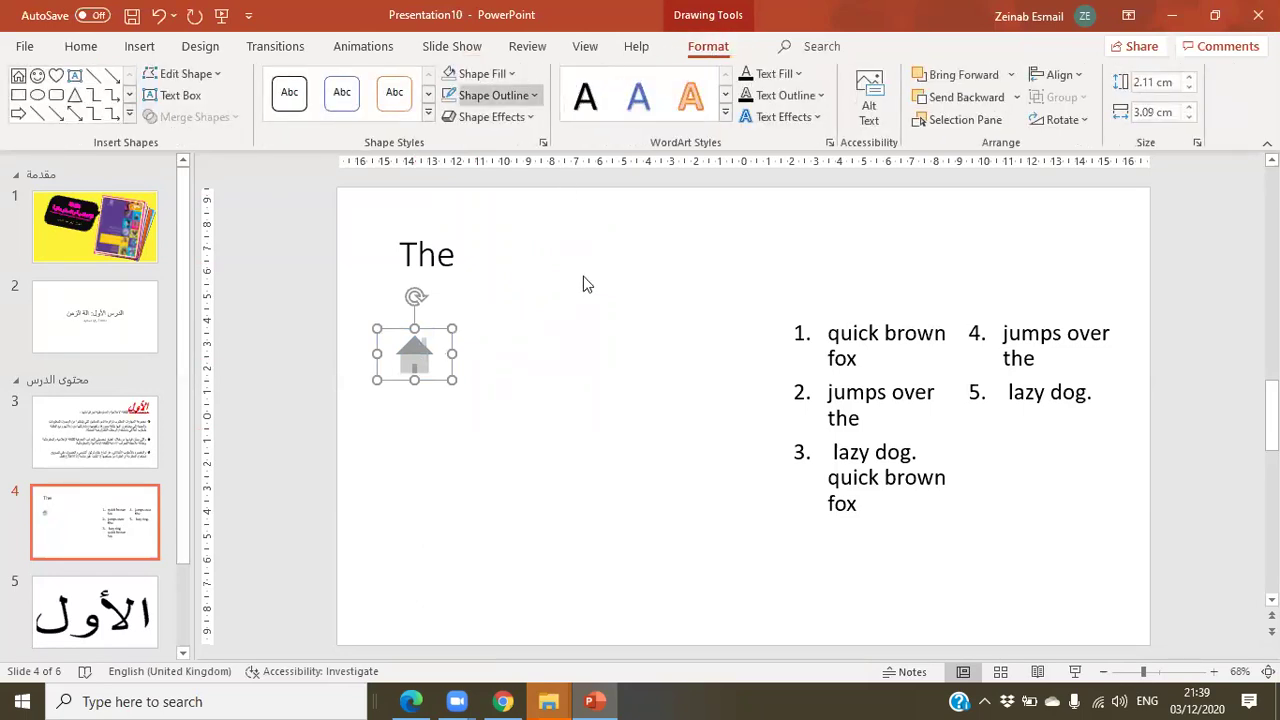
pyautogui.click(505, 422)
pyautogui.moveTo(415, 363)
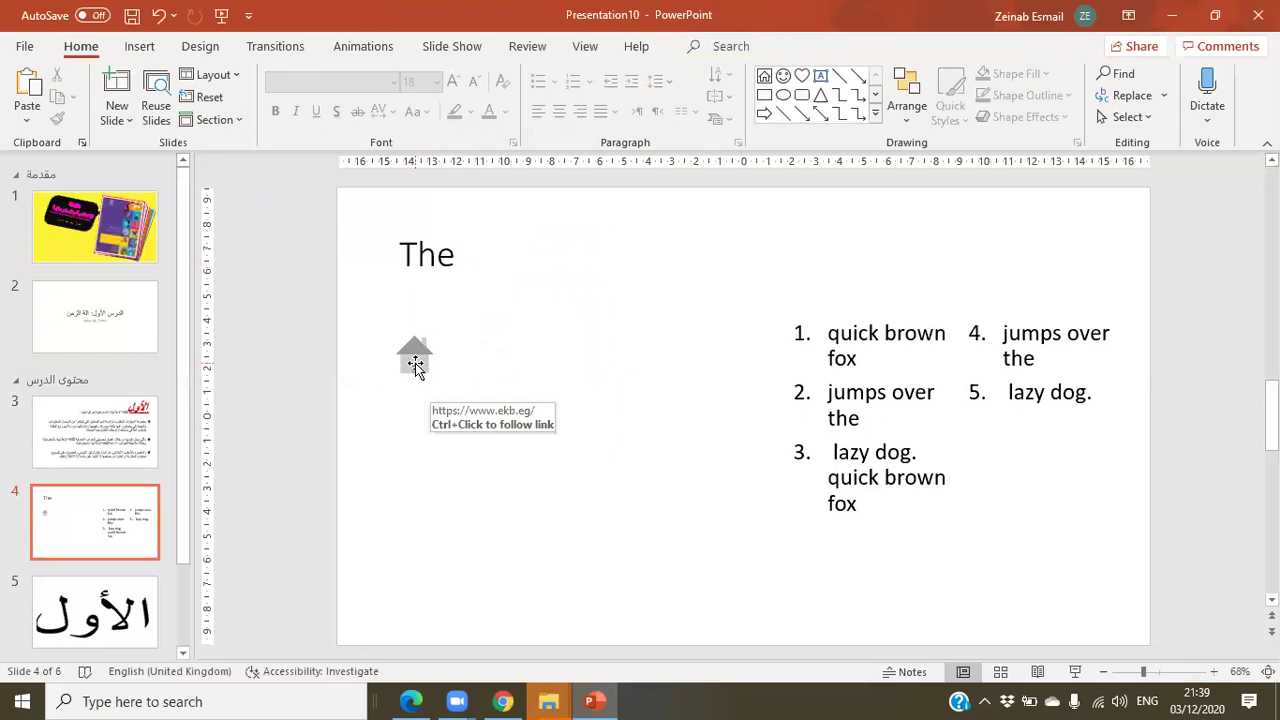
pyautogui.click(415, 363)
pyautogui.click(468, 572)
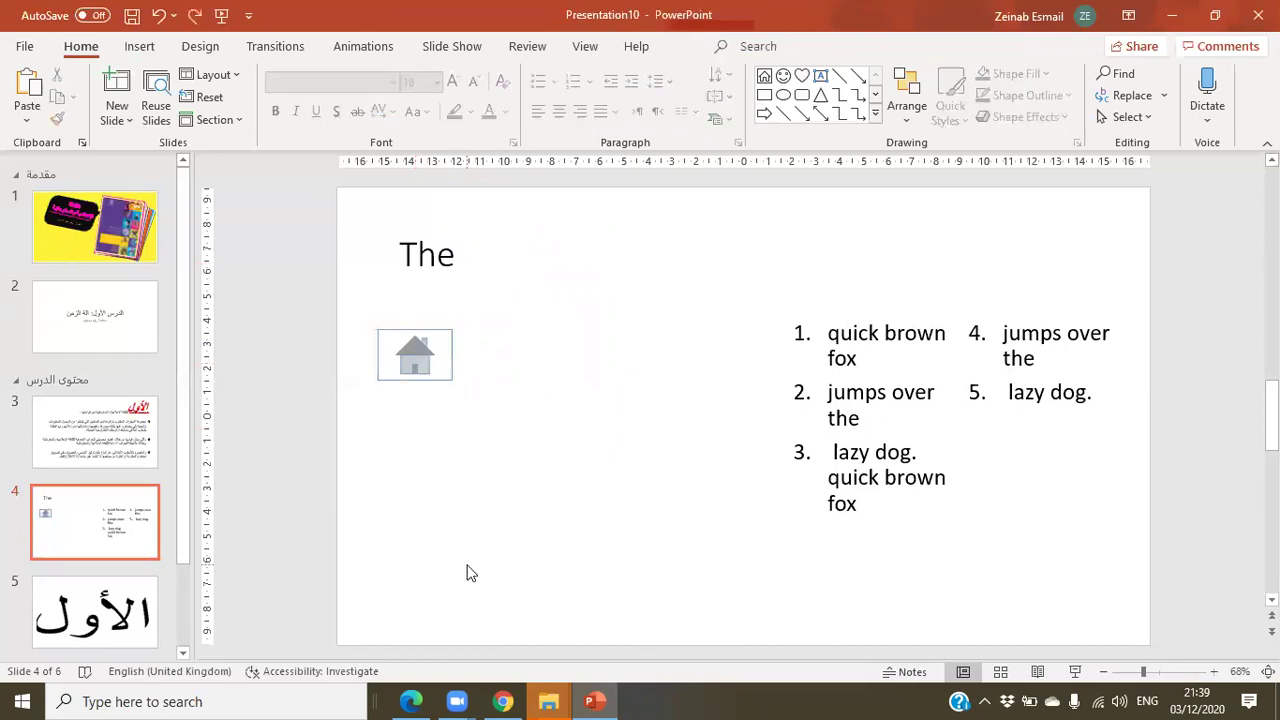
pyautogui.click(443, 369)
pyautogui.click(1027, 116)
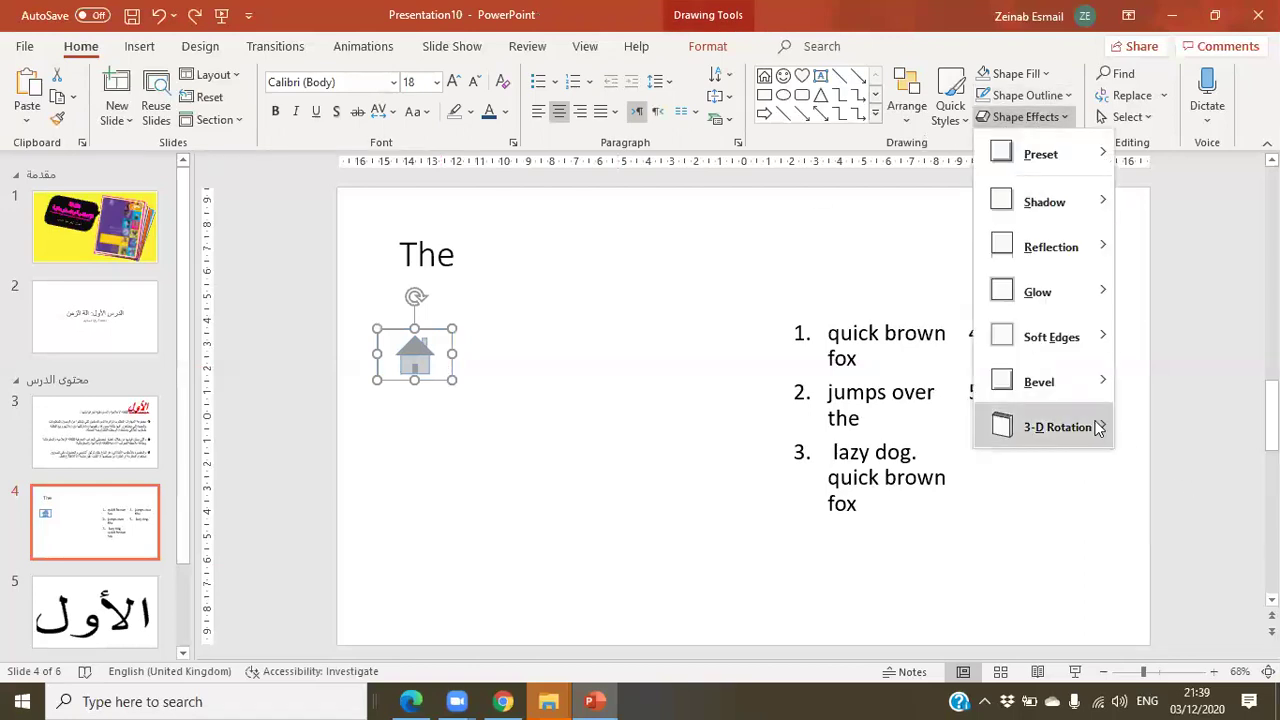
pyautogui.moveTo(1094, 380)
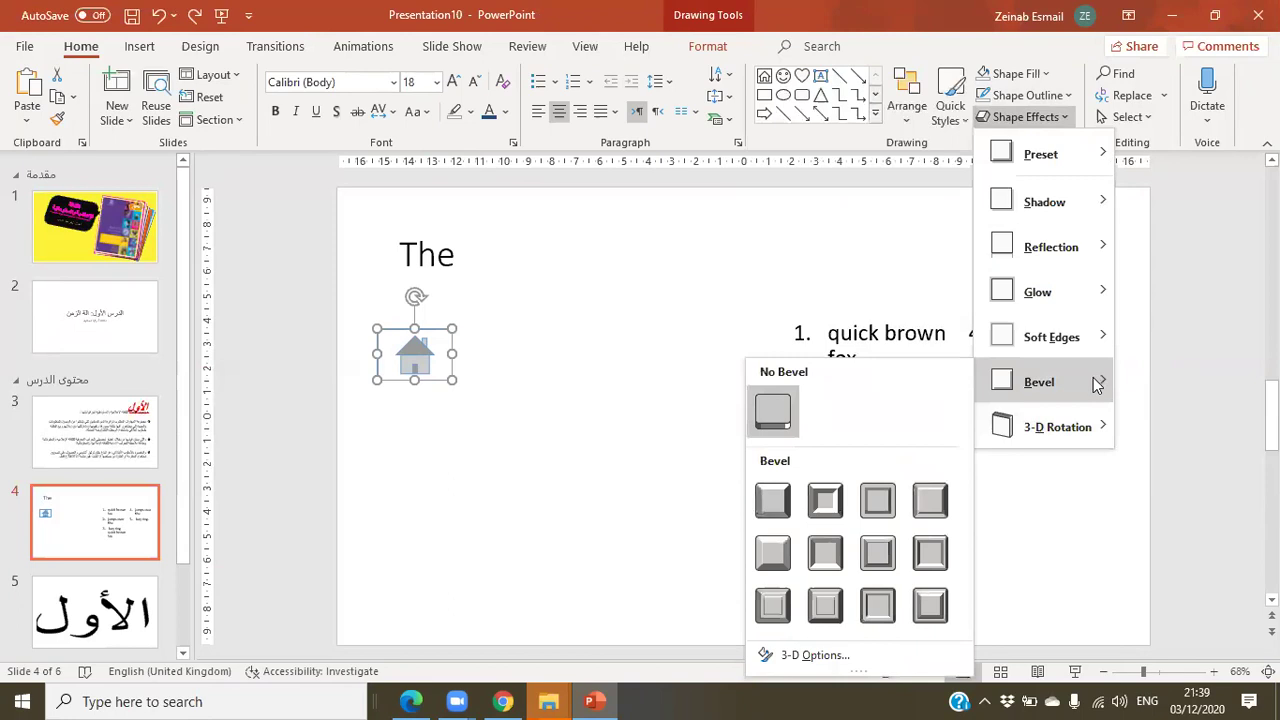
pyautogui.click(825, 605)
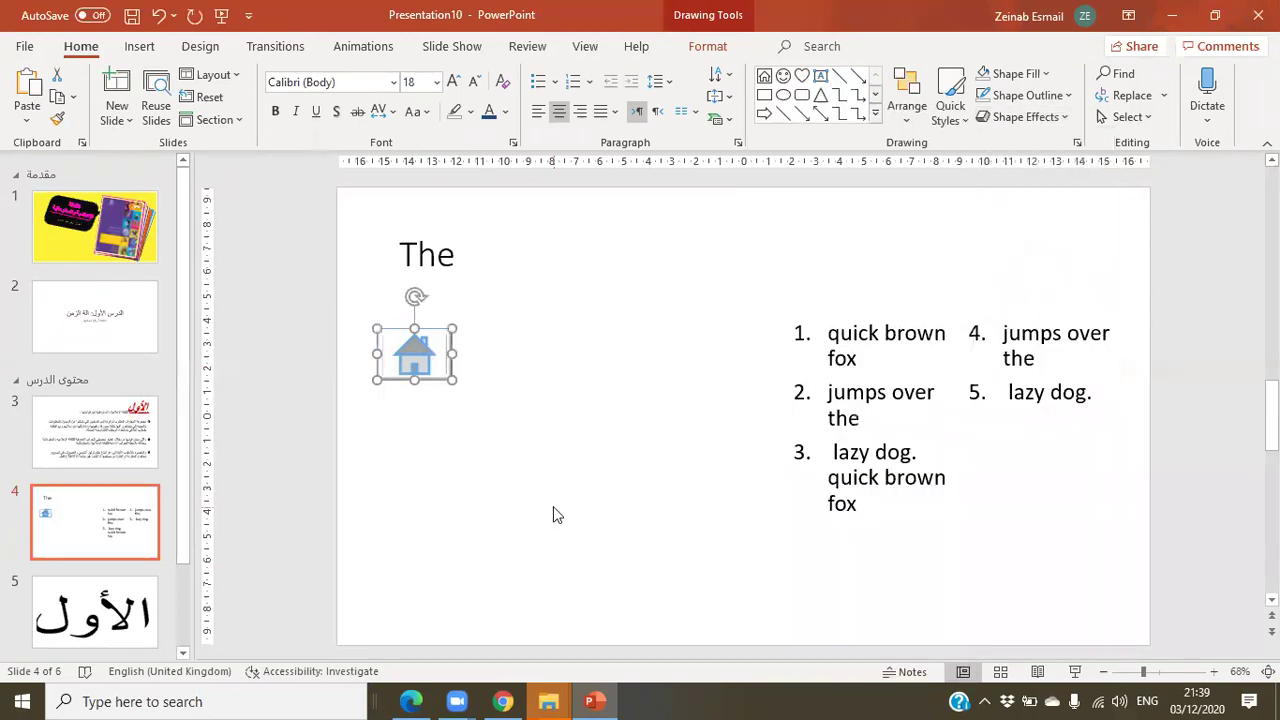
pyautogui.click(553, 507)
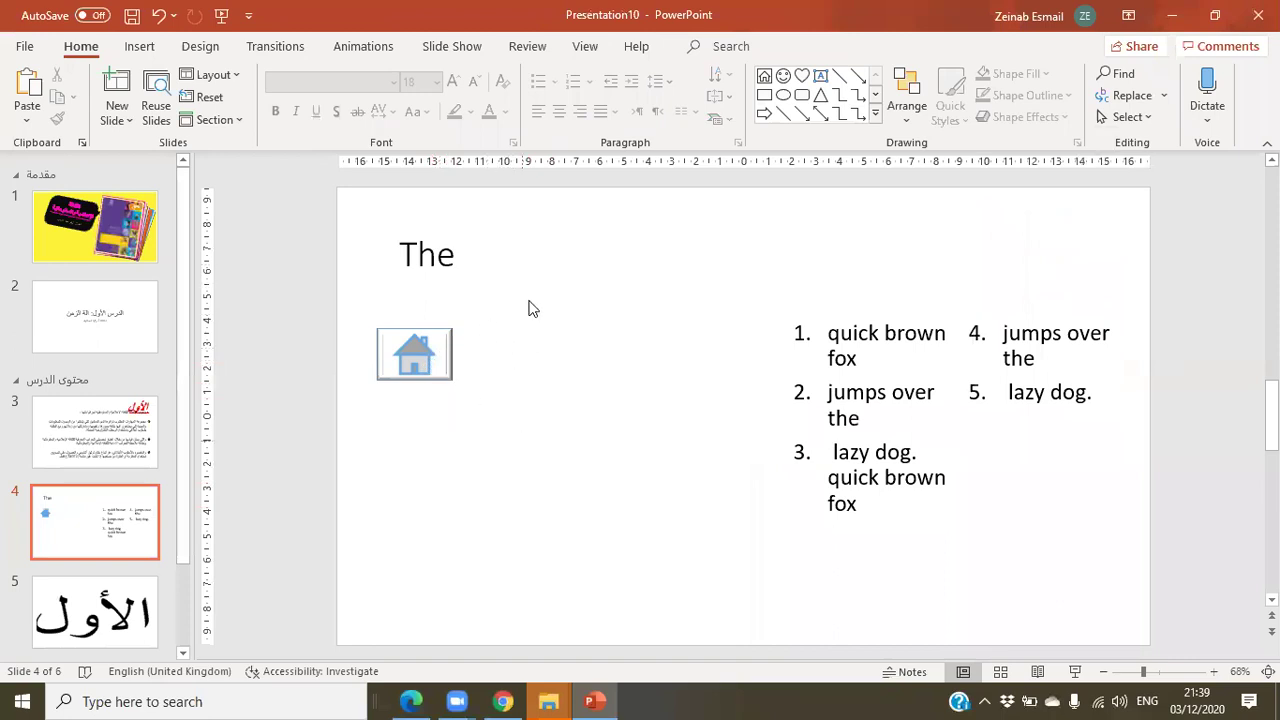
pyautogui.moveTo(448, 355)
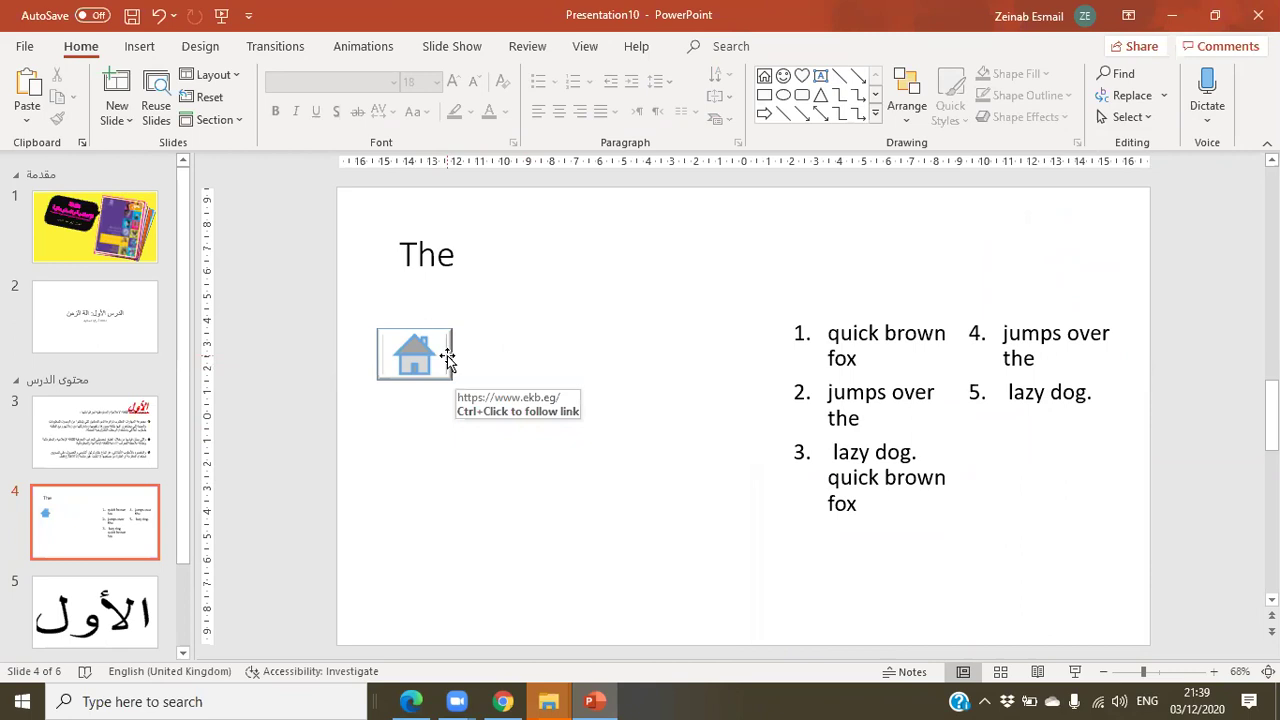
pyautogui.click(447, 356)
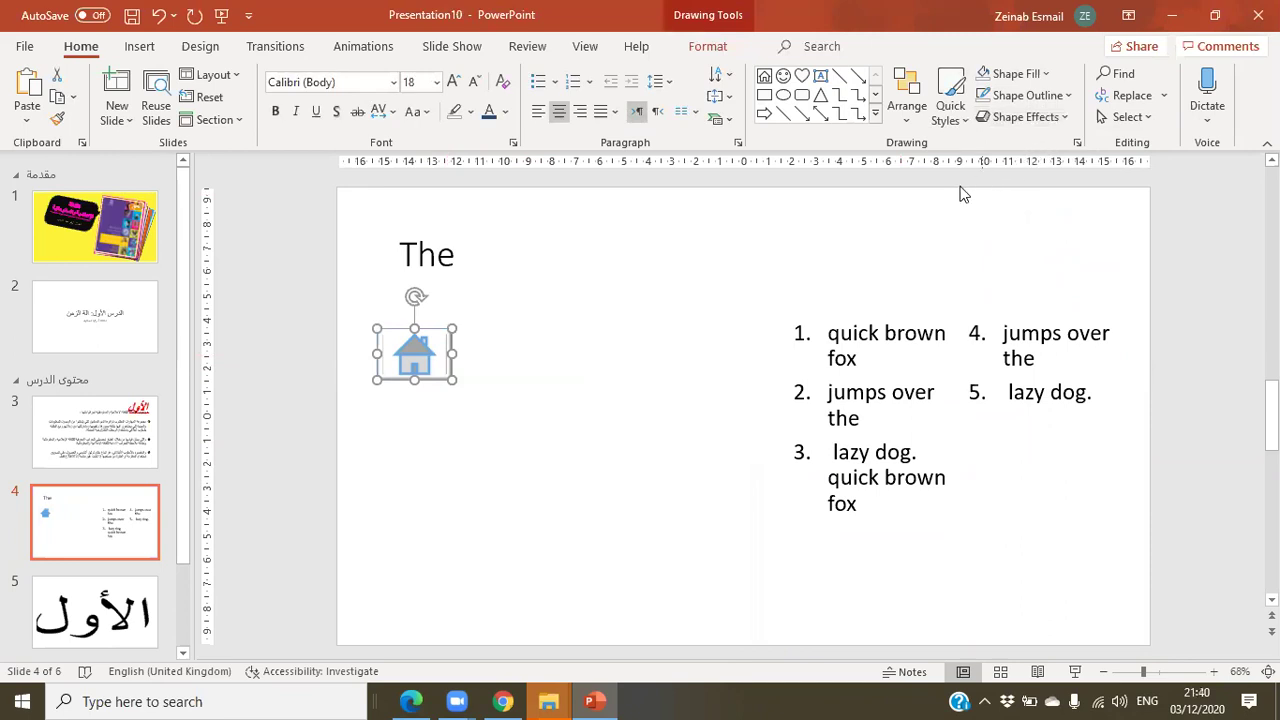
pyautogui.click(566, 333)
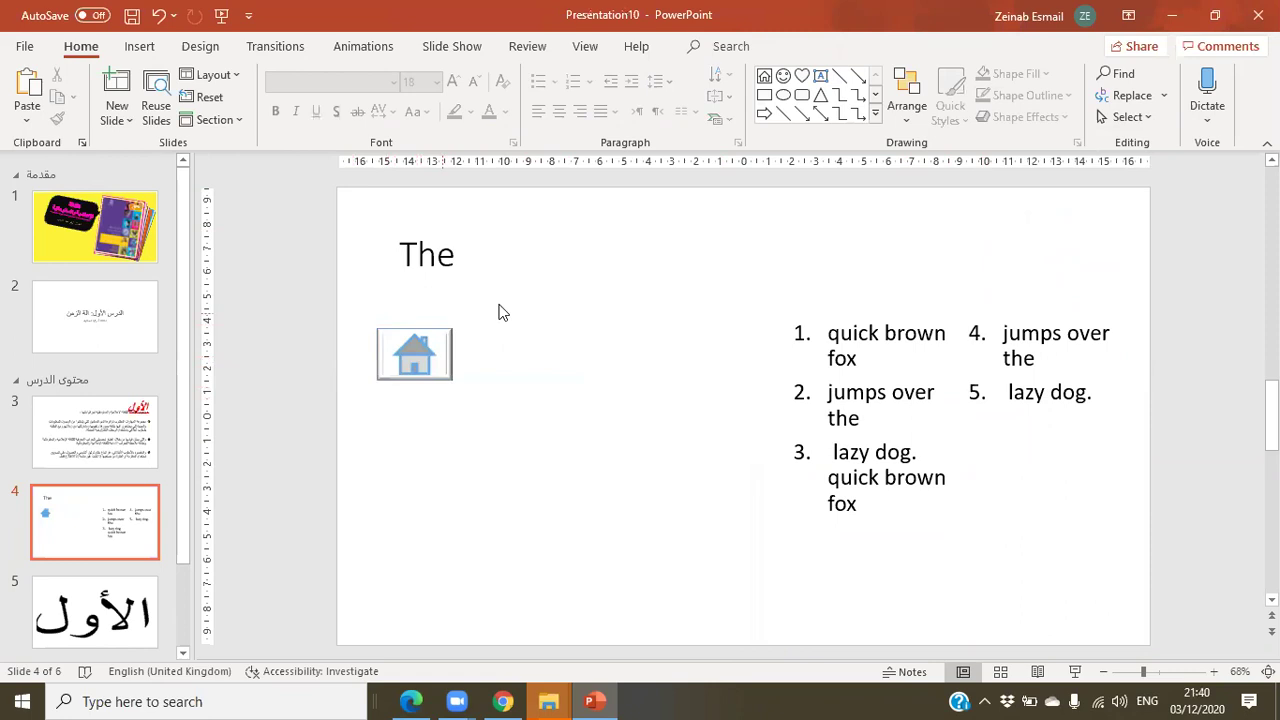
pyautogui.click(401, 354)
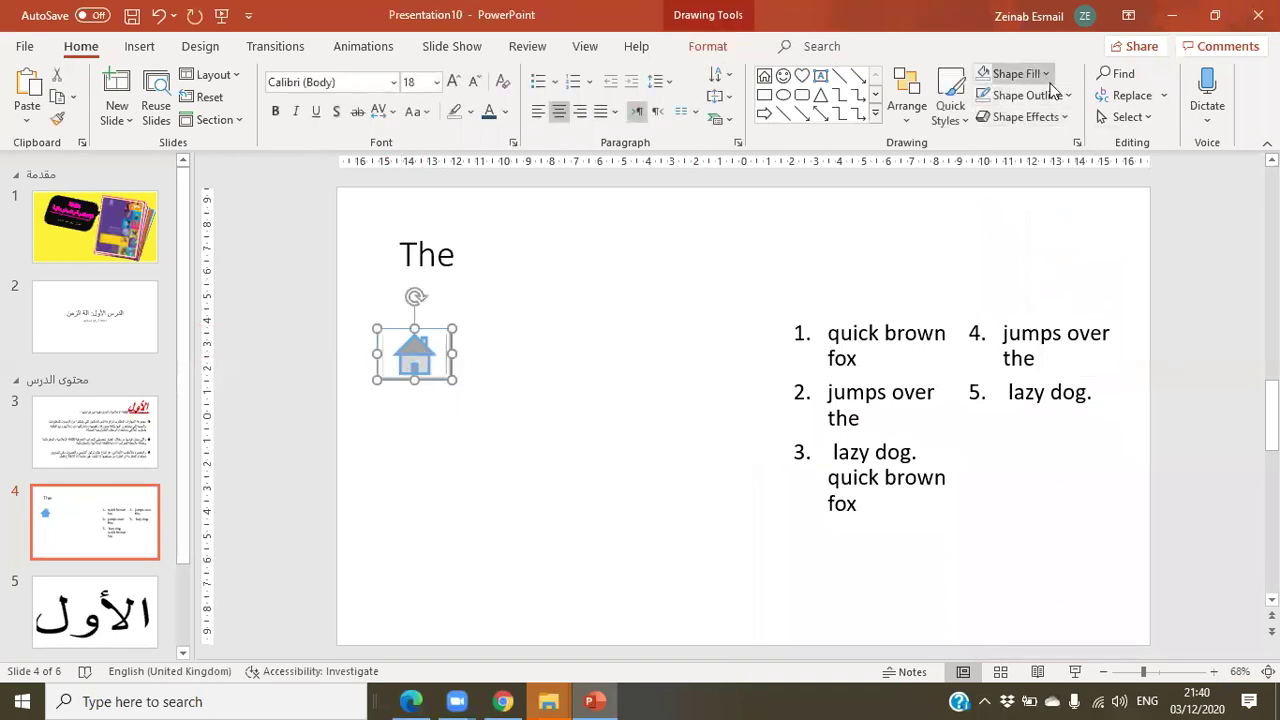
# - In Format Shape, change the house shape's fill from solid blue to a gradient fill
pyautogui.click(1078, 145)
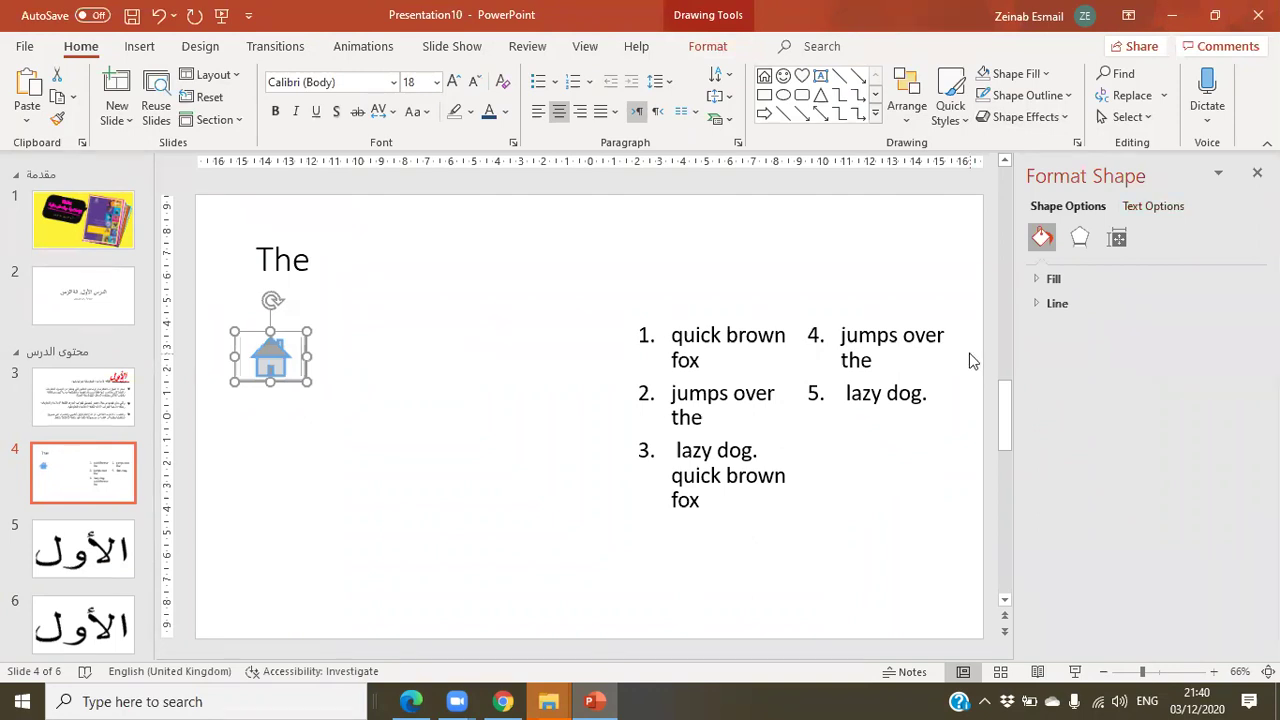
pyautogui.click(1040, 282)
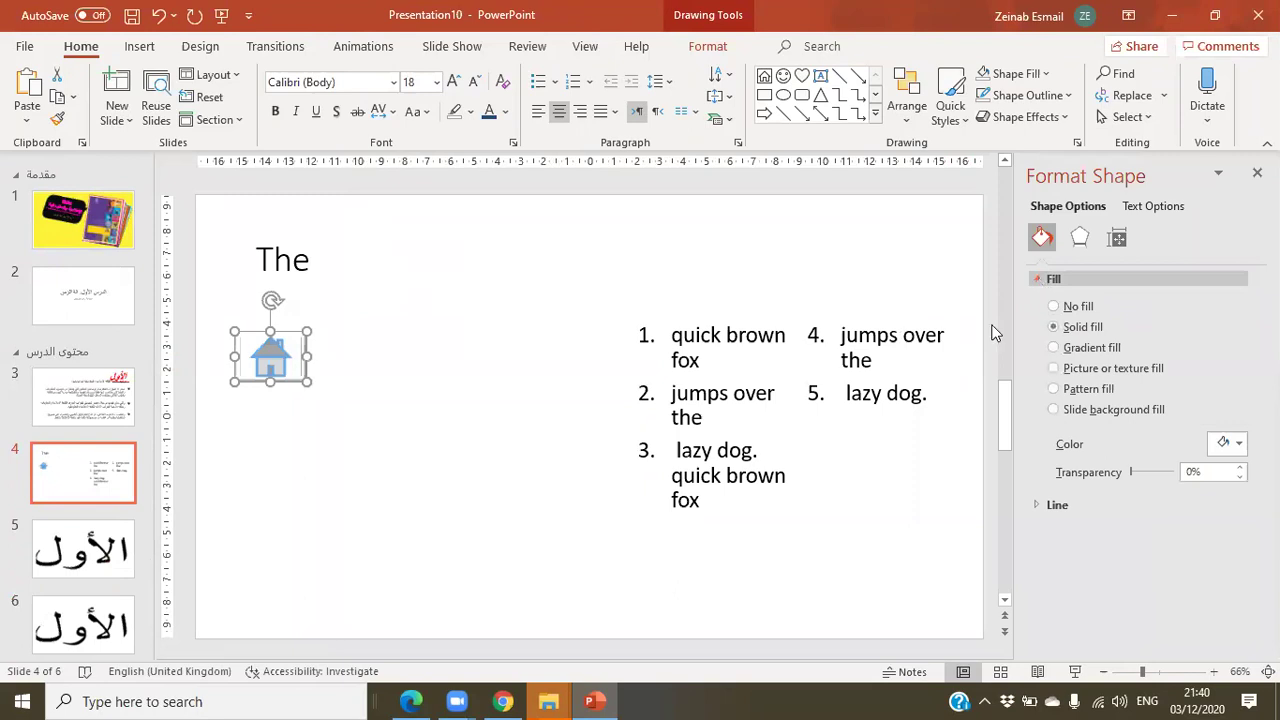
pyautogui.click(1236, 443)
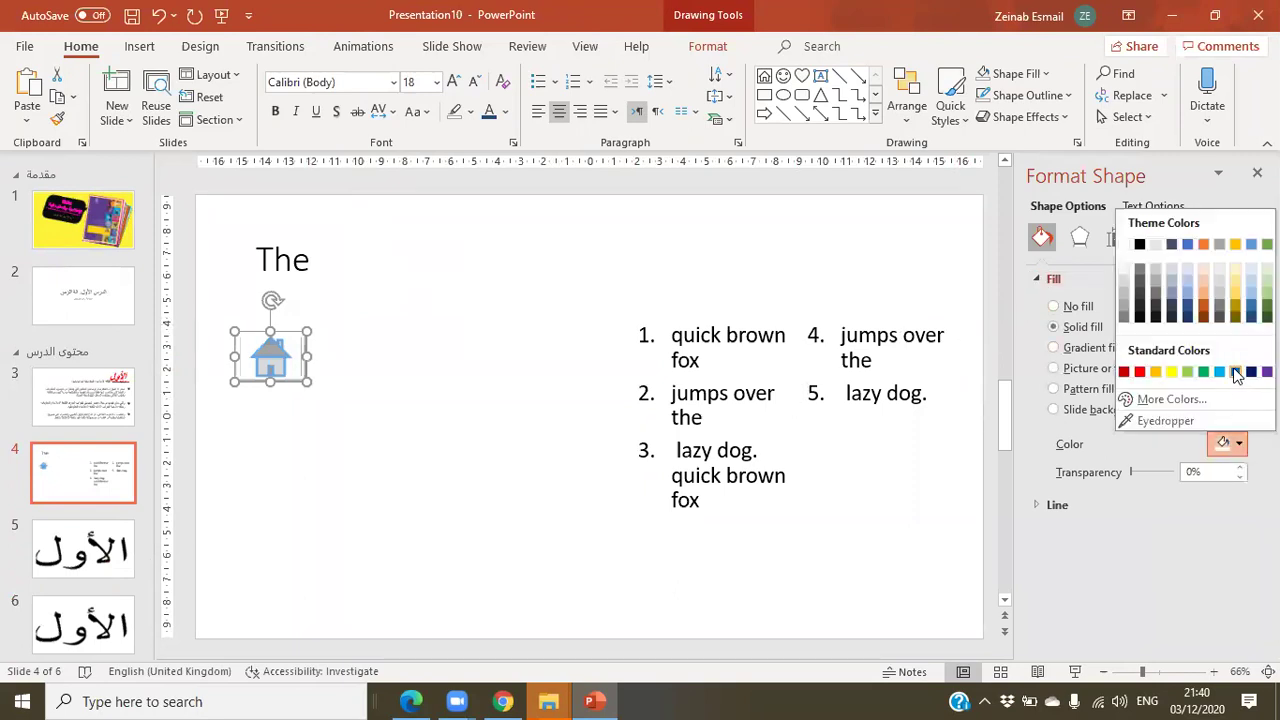
pyautogui.click(1235, 371)
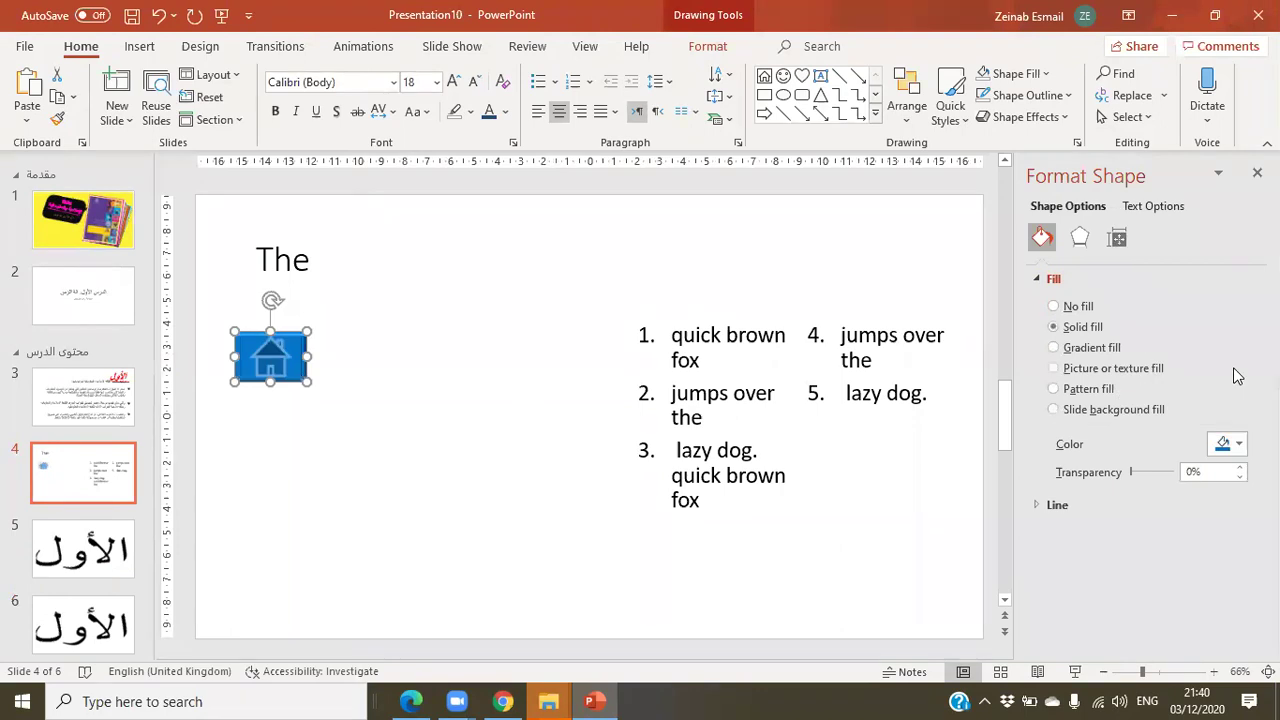
pyautogui.click(1071, 350)
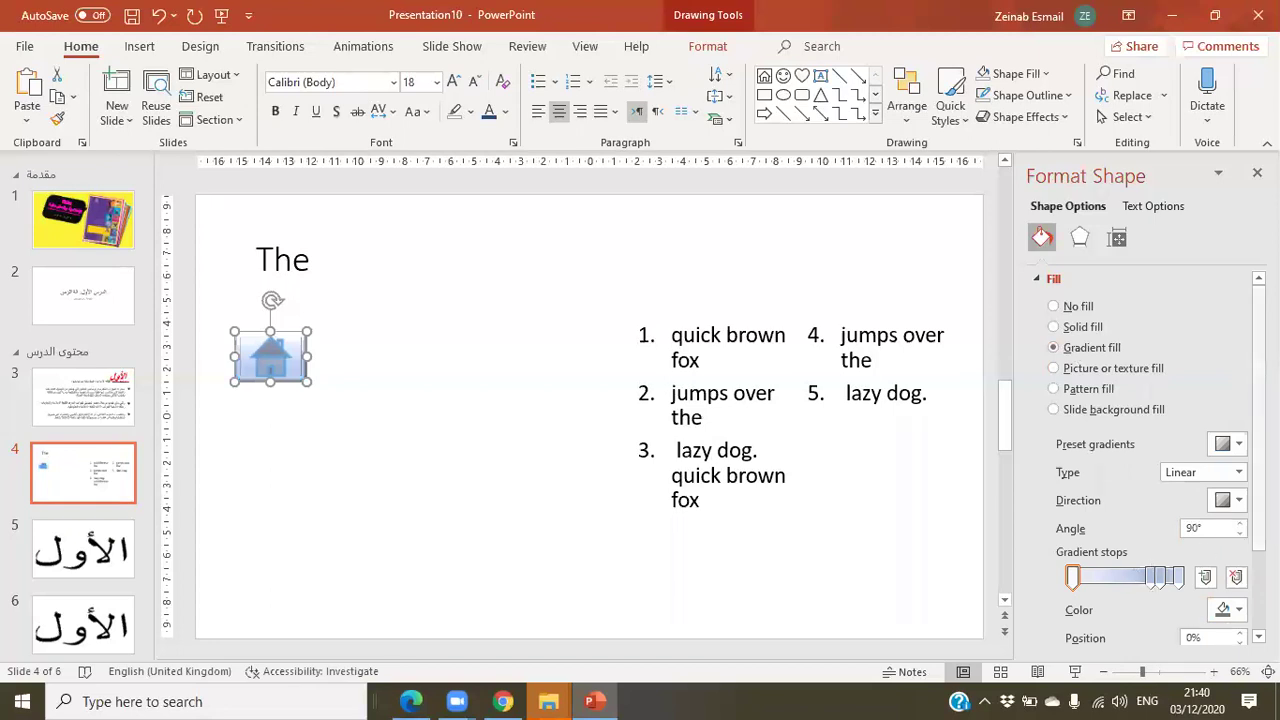
pyautogui.scroll(-3, 1182, 535)
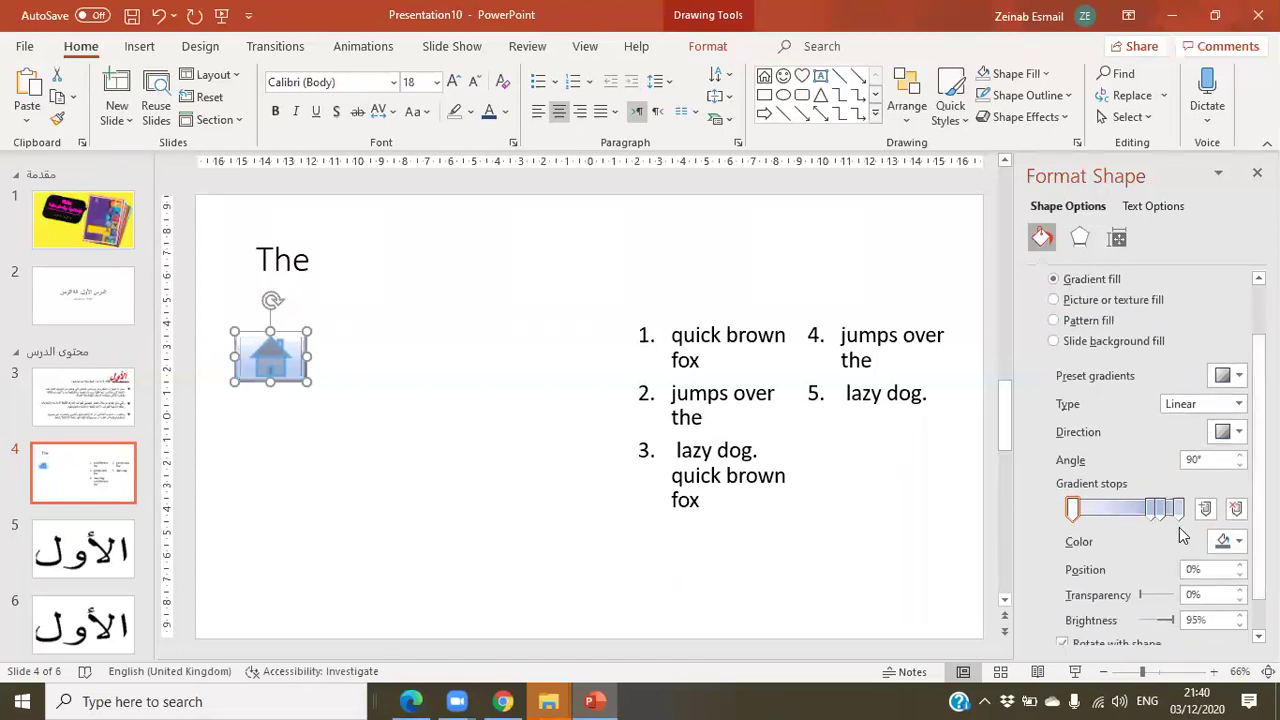
# - Recolour two gradient stops yellow and green and shift stops left to adjust the blend
pyautogui.moveTo(1152, 510)
pyautogui.mouseDown()
pyautogui.moveTo(1086, 512)
pyautogui.moveTo(1141, 509)
pyautogui.mouseUp()
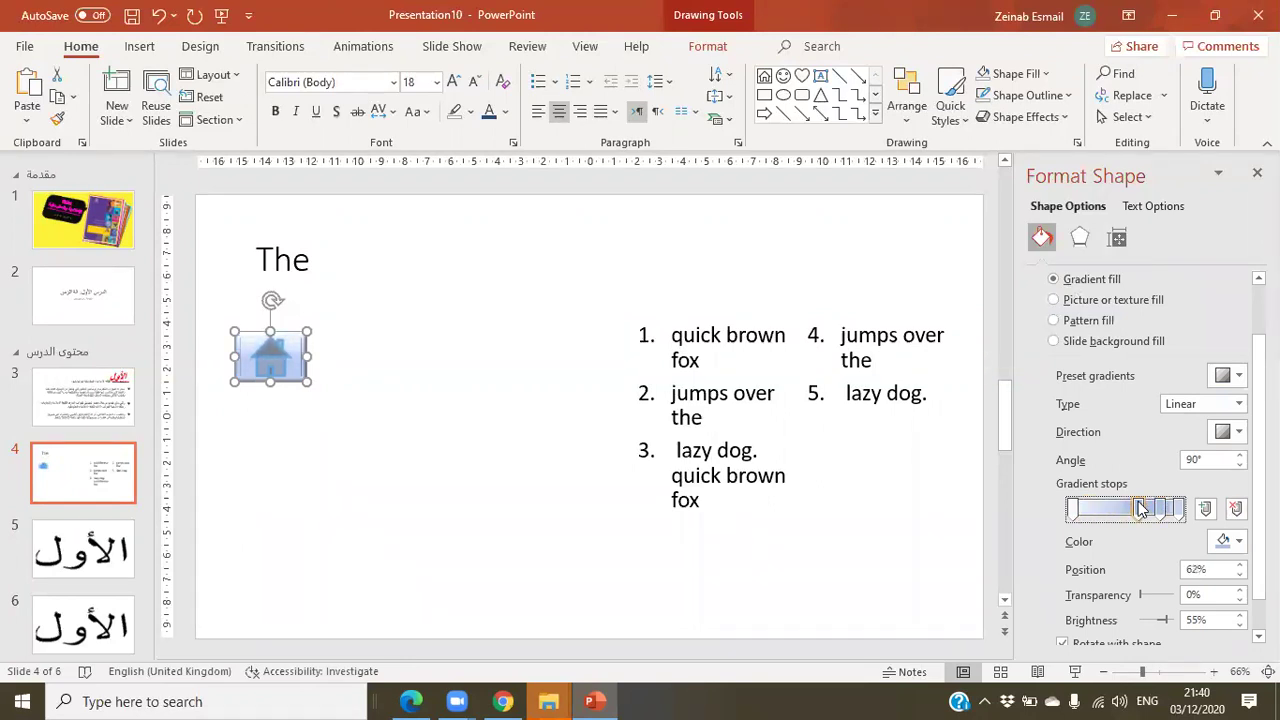
pyautogui.click(1240, 542)
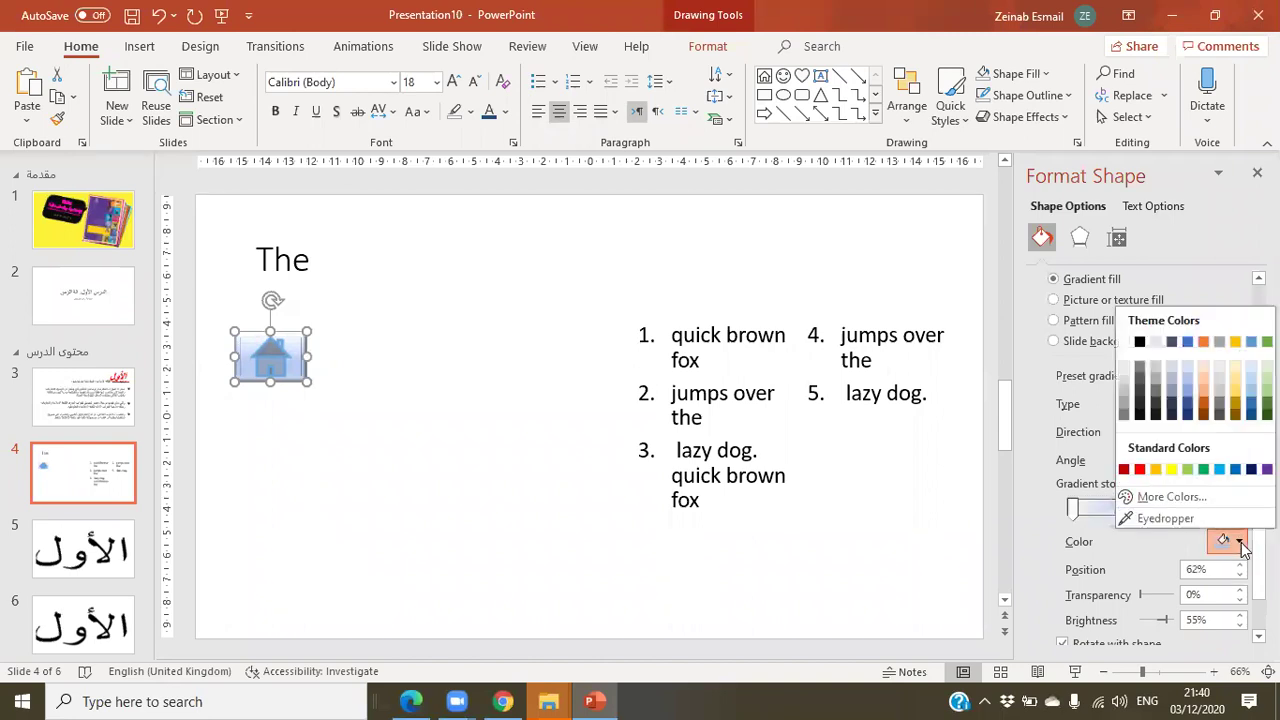
pyautogui.click(1173, 470)
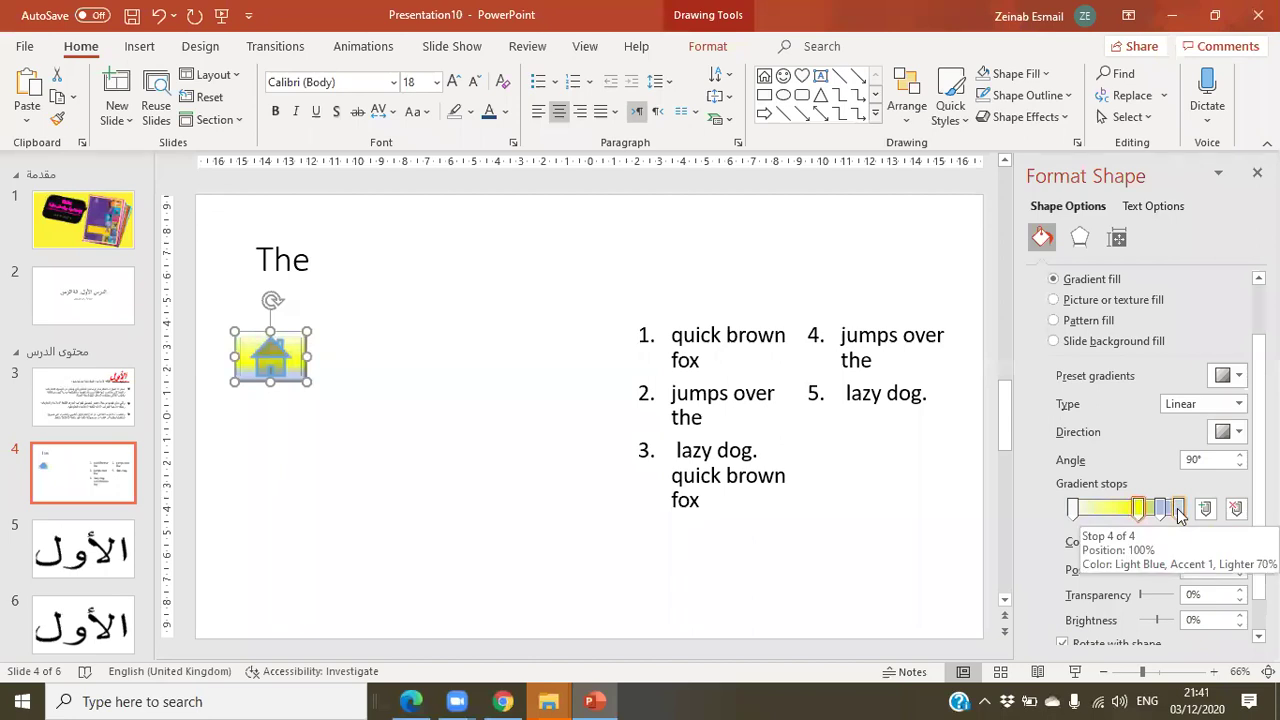
pyautogui.click(1178, 510)
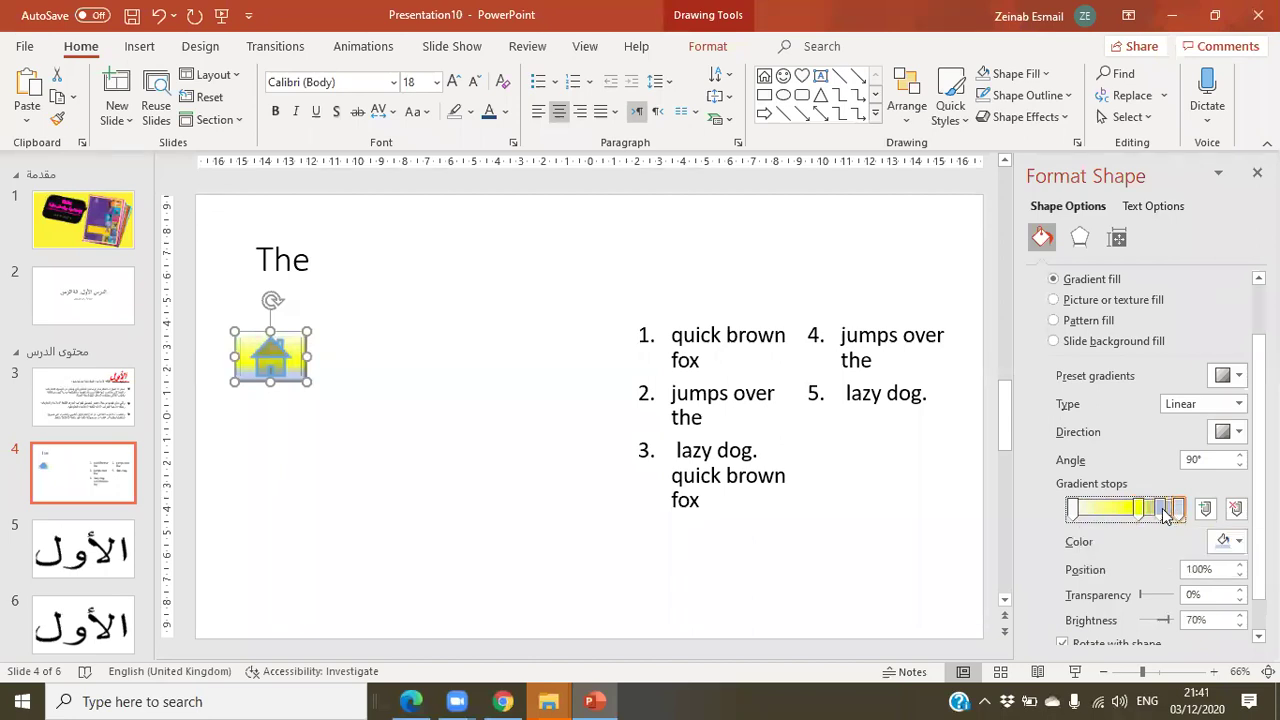
pyautogui.click(1230, 541)
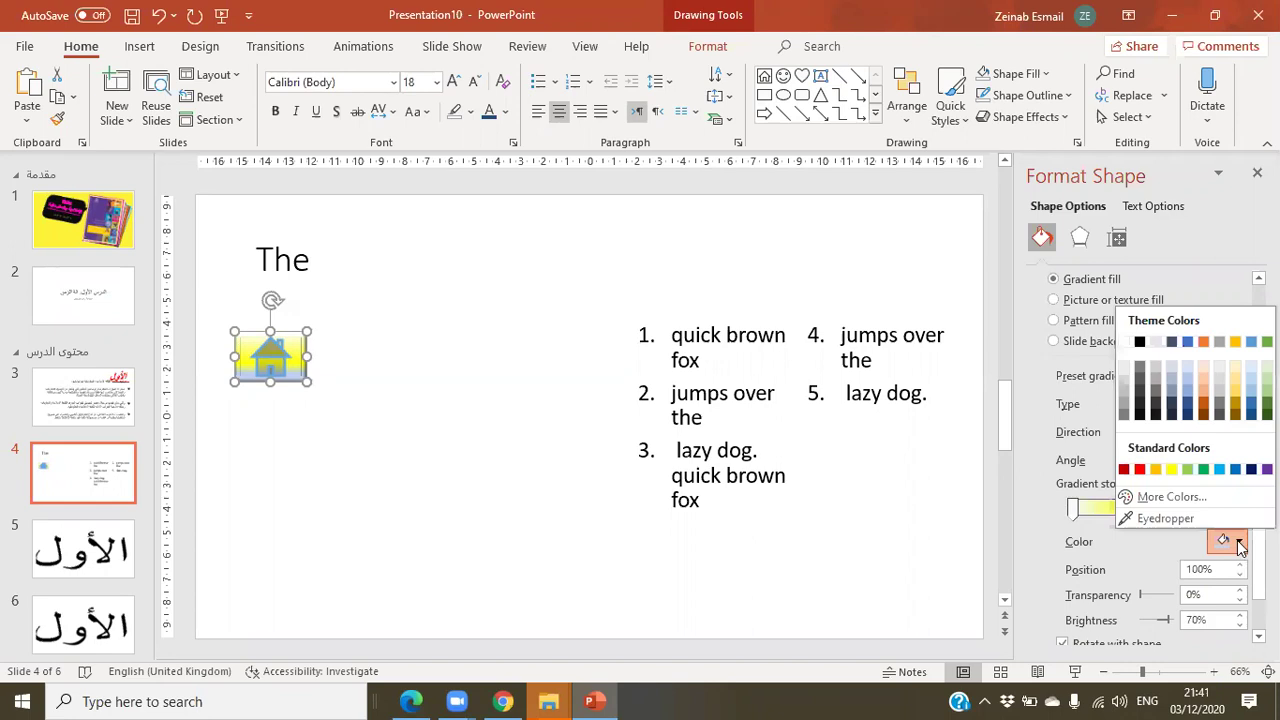
pyautogui.click(1203, 469)
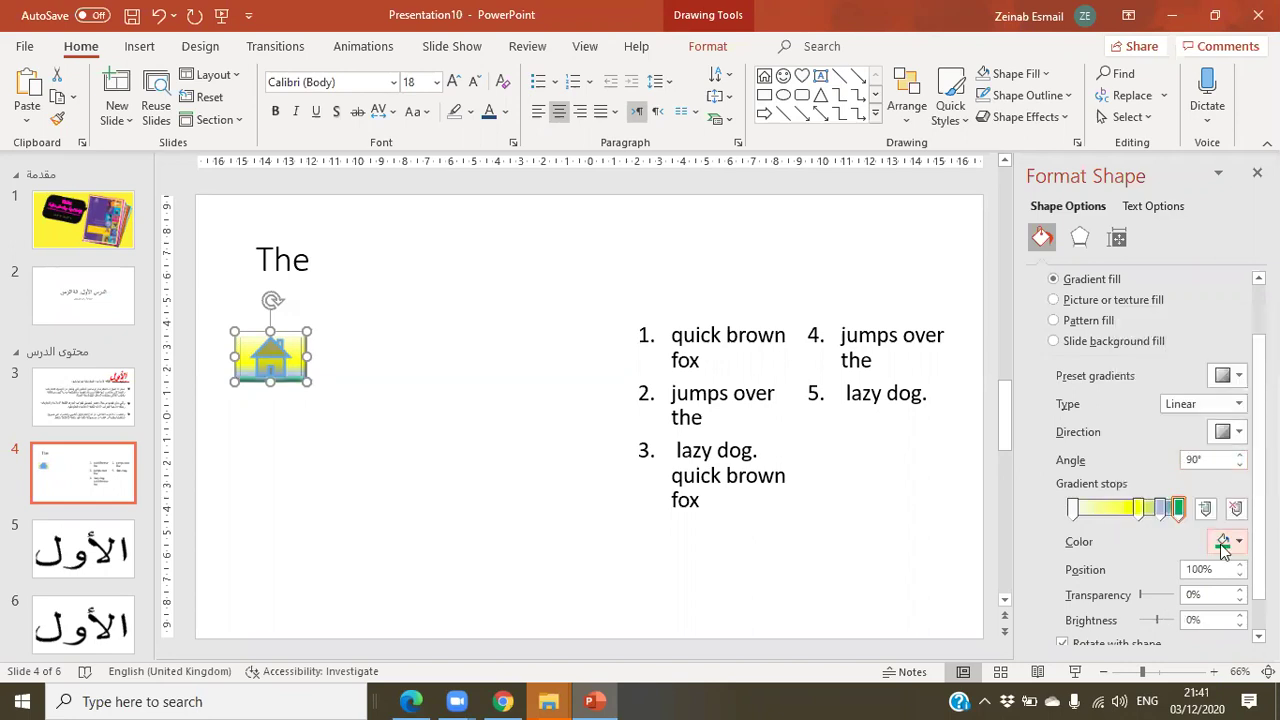
pyautogui.moveTo(1163, 510); pyautogui.dragTo(1100, 515)
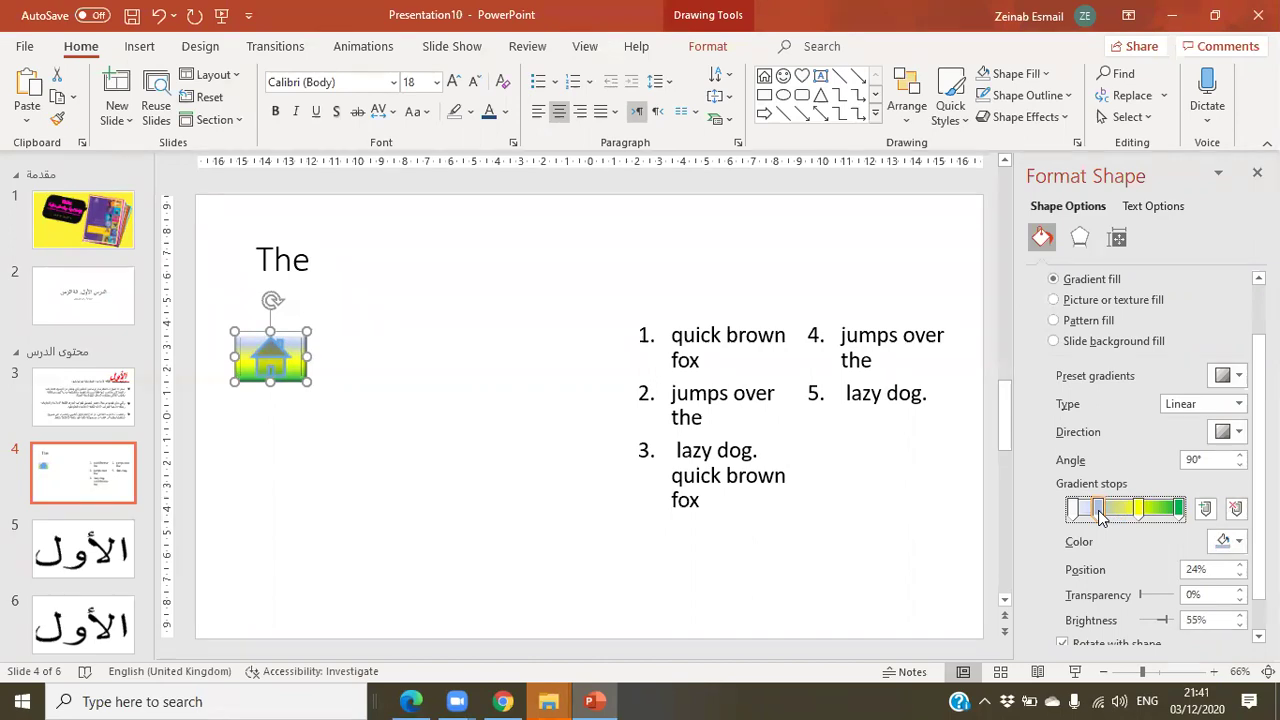
pyautogui.scroll(-1, 1138, 459)
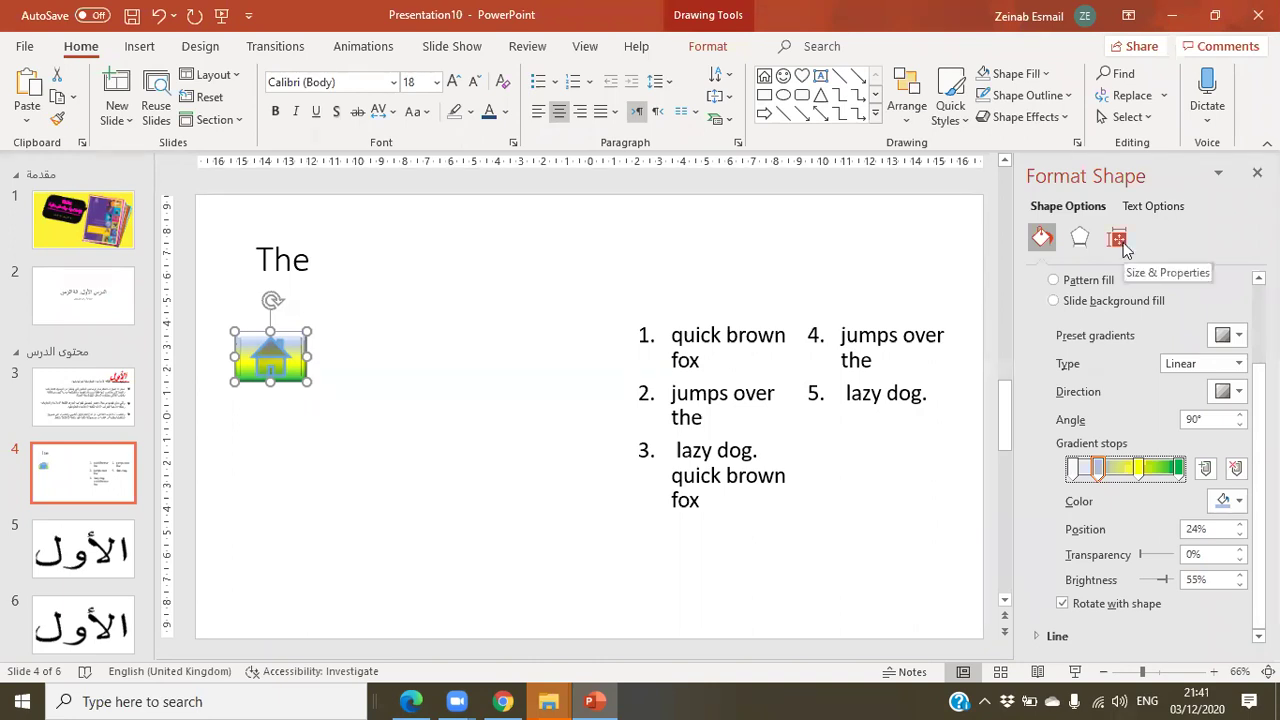
pyautogui.scroll(3, 1150, 450)
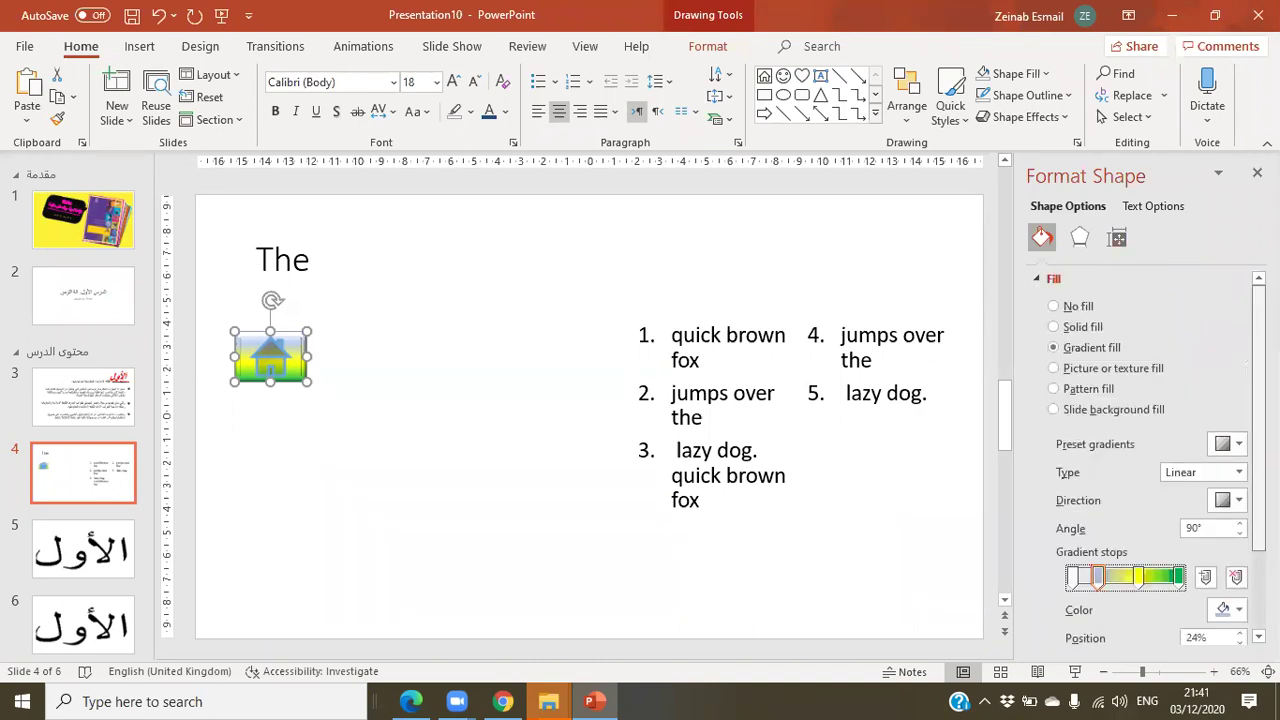
# - Fill the house shape with the vc picture from the computer, then click off it
pyautogui.click(1092, 369)
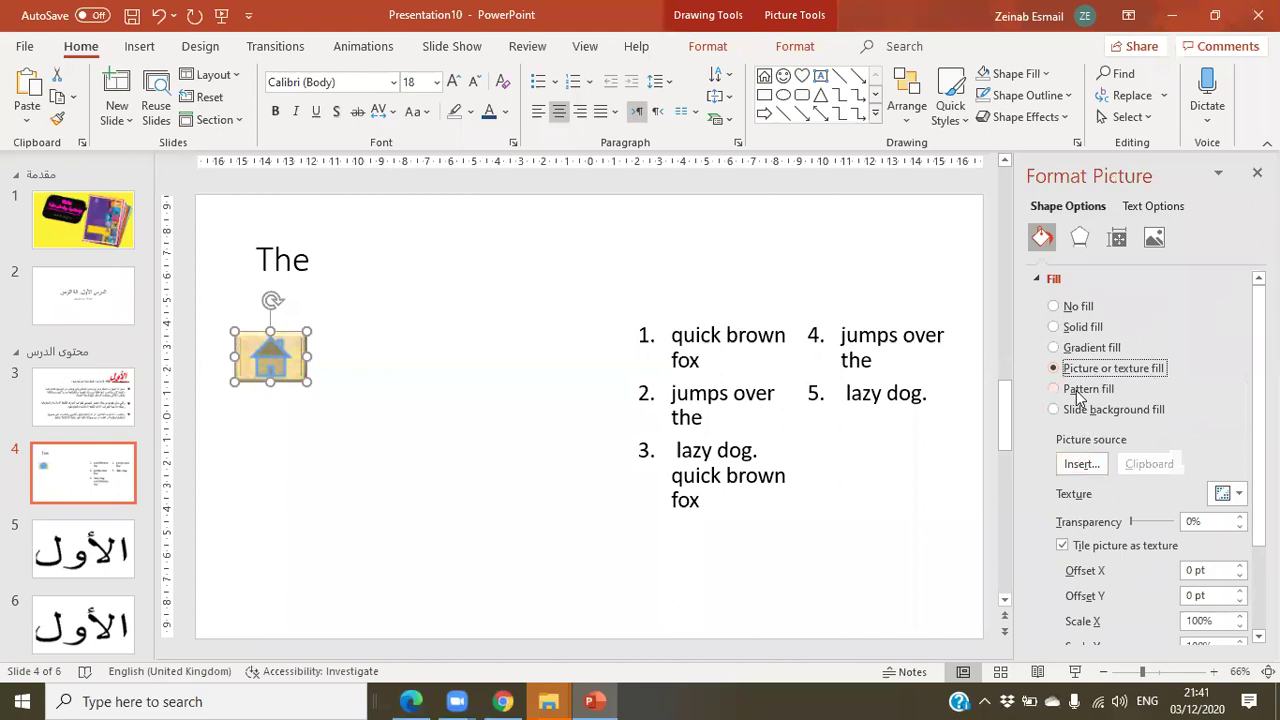
pyautogui.click(1084, 467)
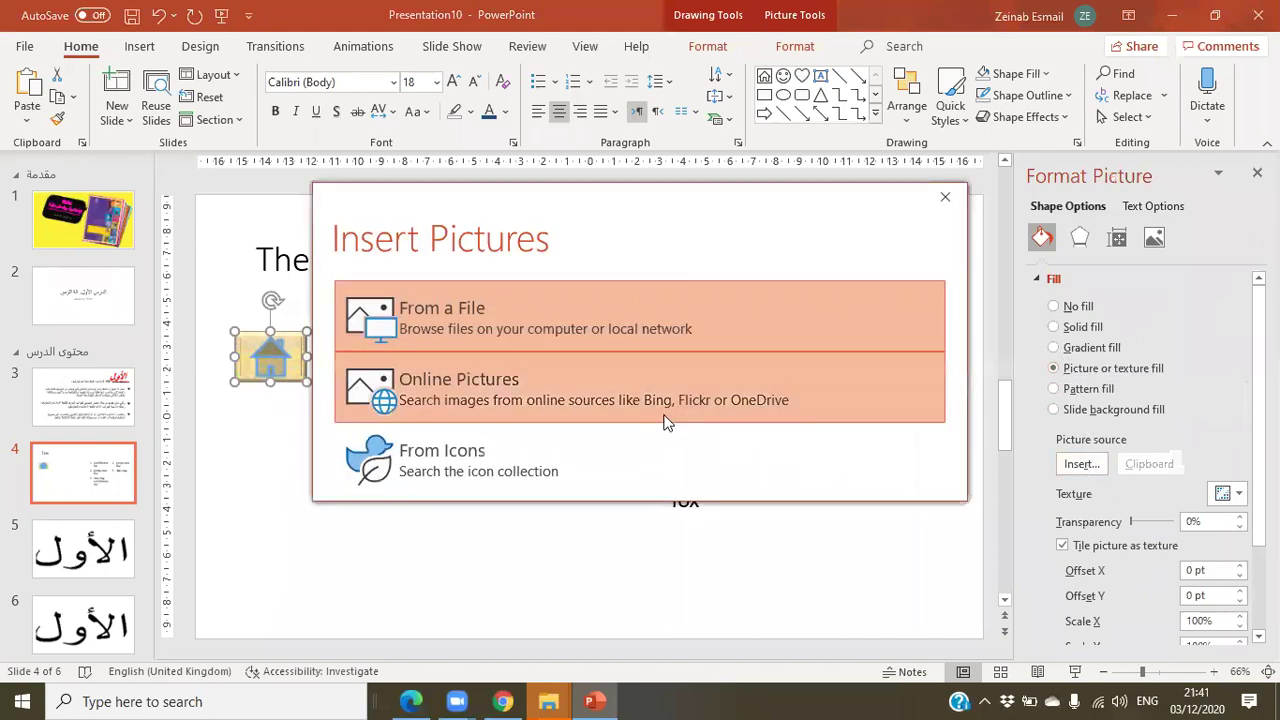
pyautogui.click(547, 320)
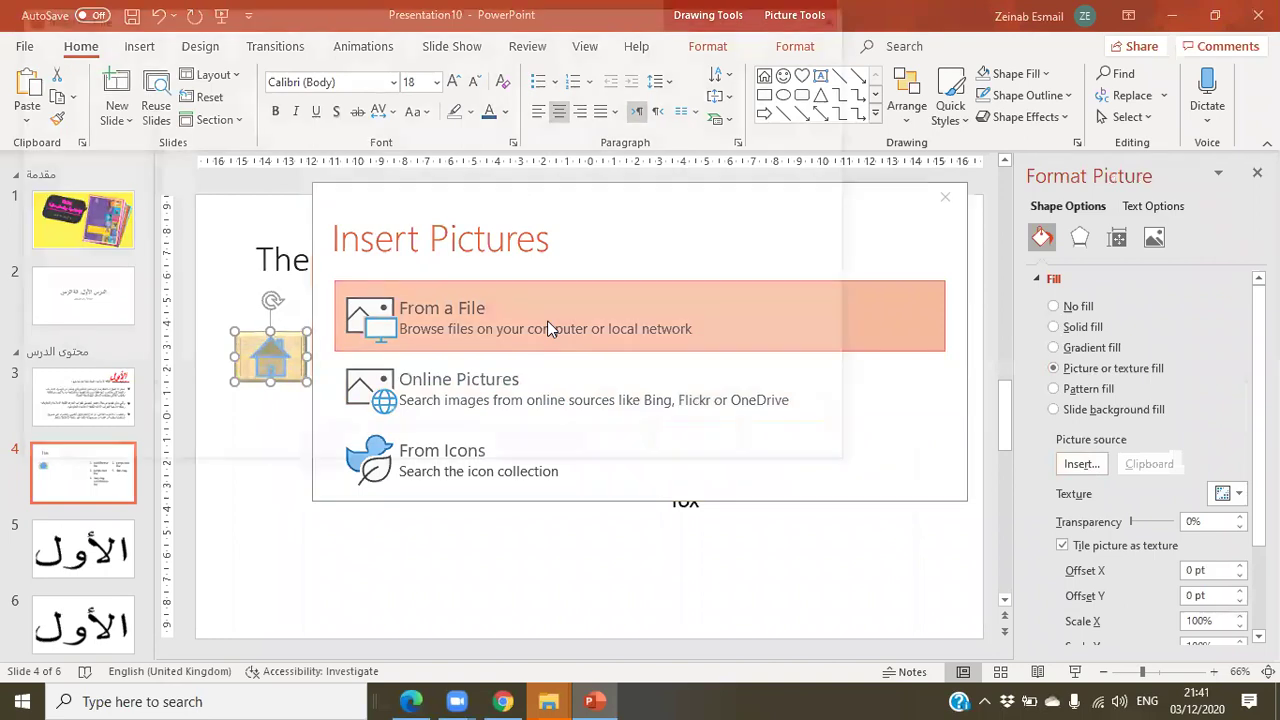
pyautogui.doubleClick(555, 258)
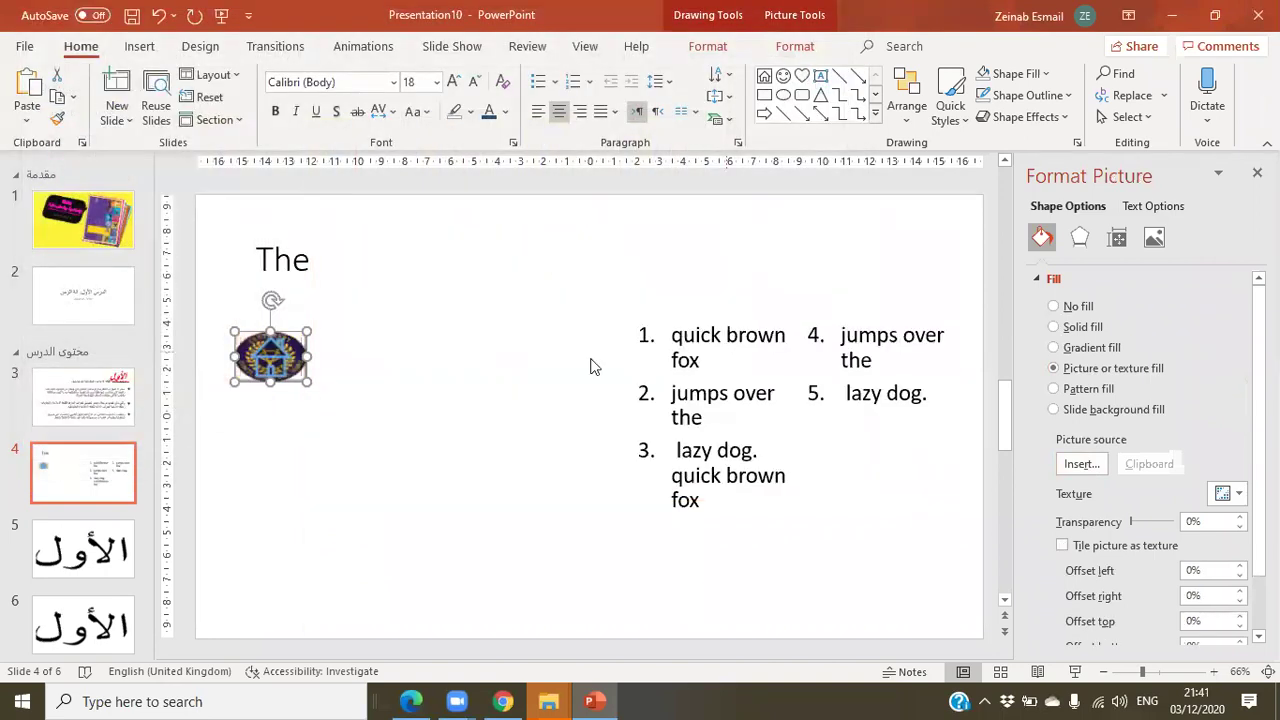
pyautogui.click(437, 460)
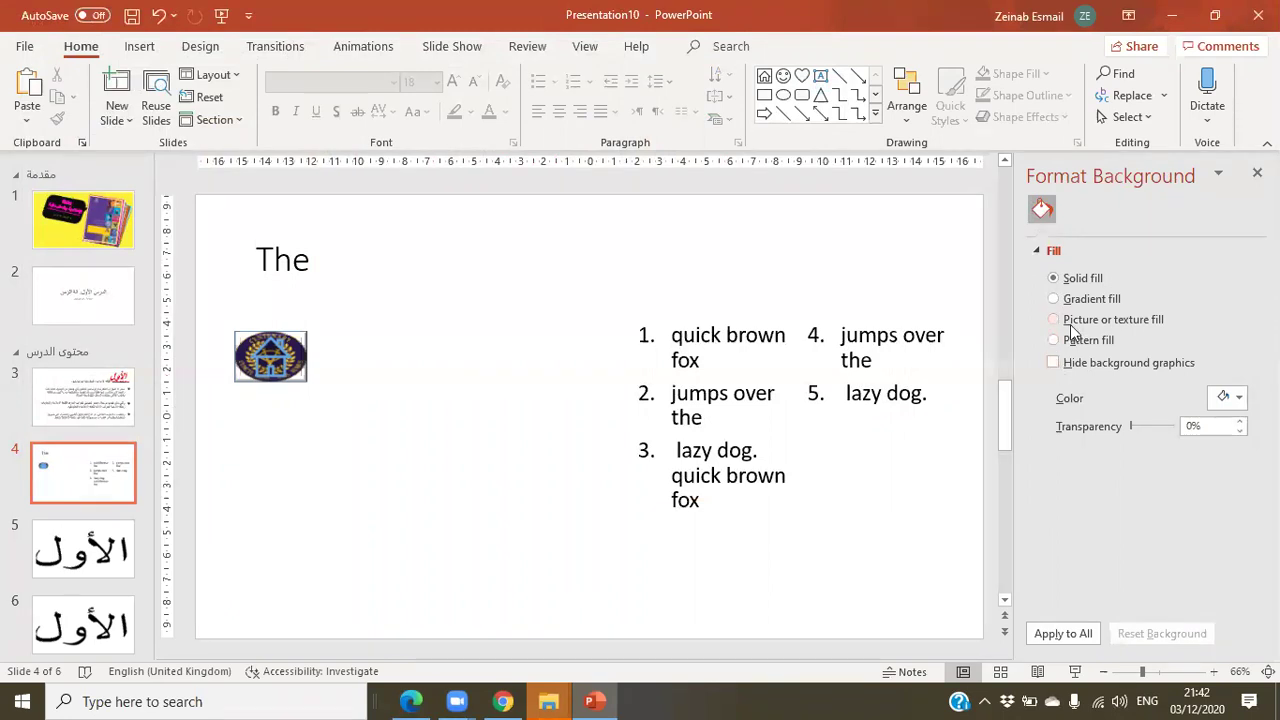
pyautogui.click(1055, 341)
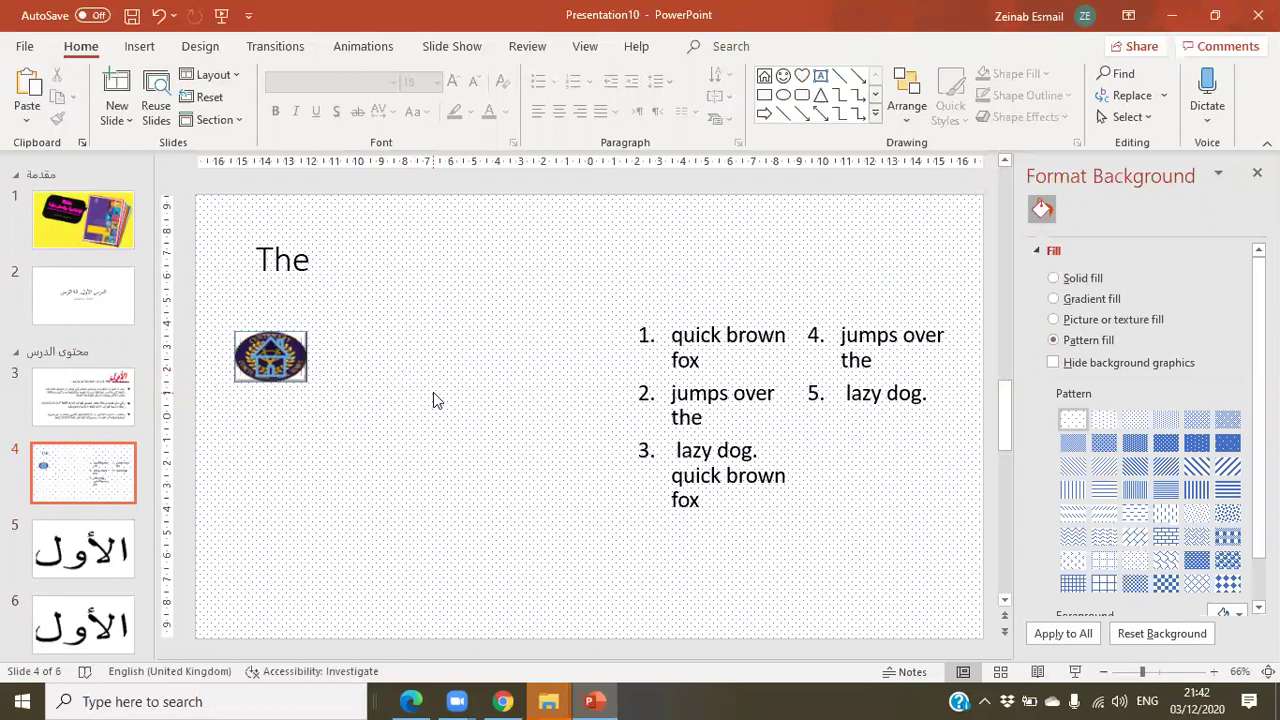
pyautogui.hotkey('ctrl', 'z')
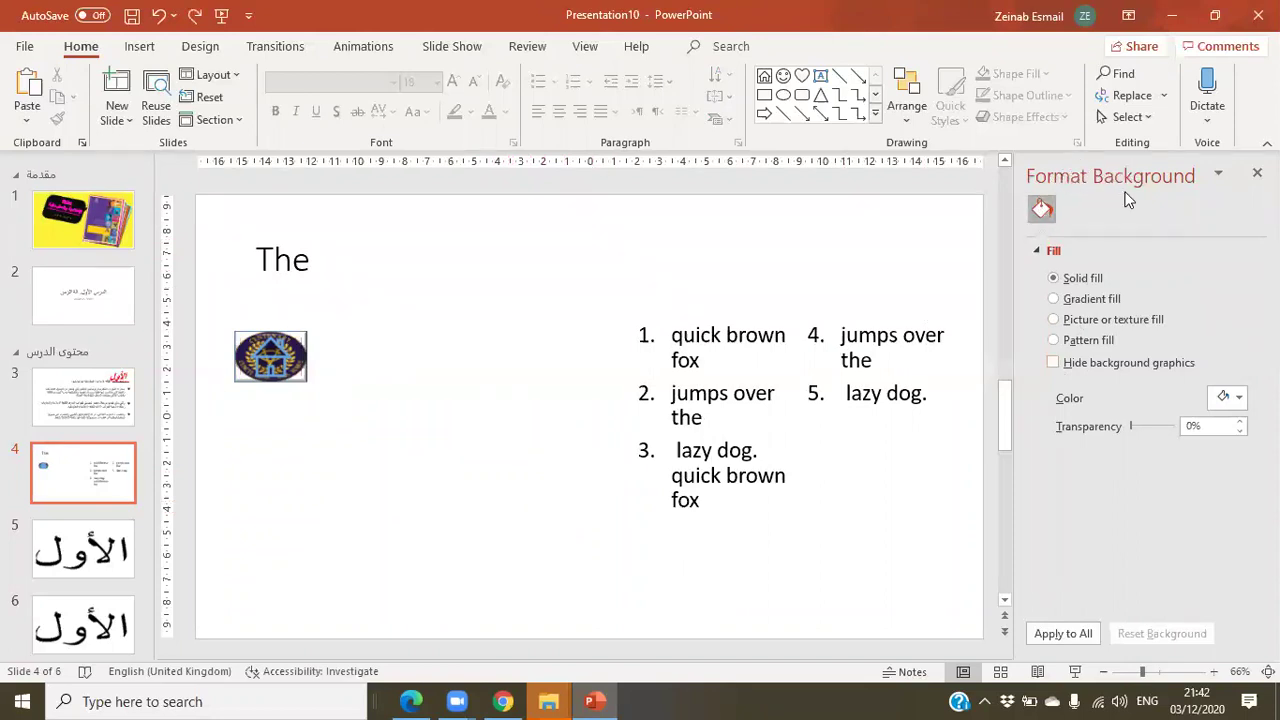
pyautogui.click(266, 358)
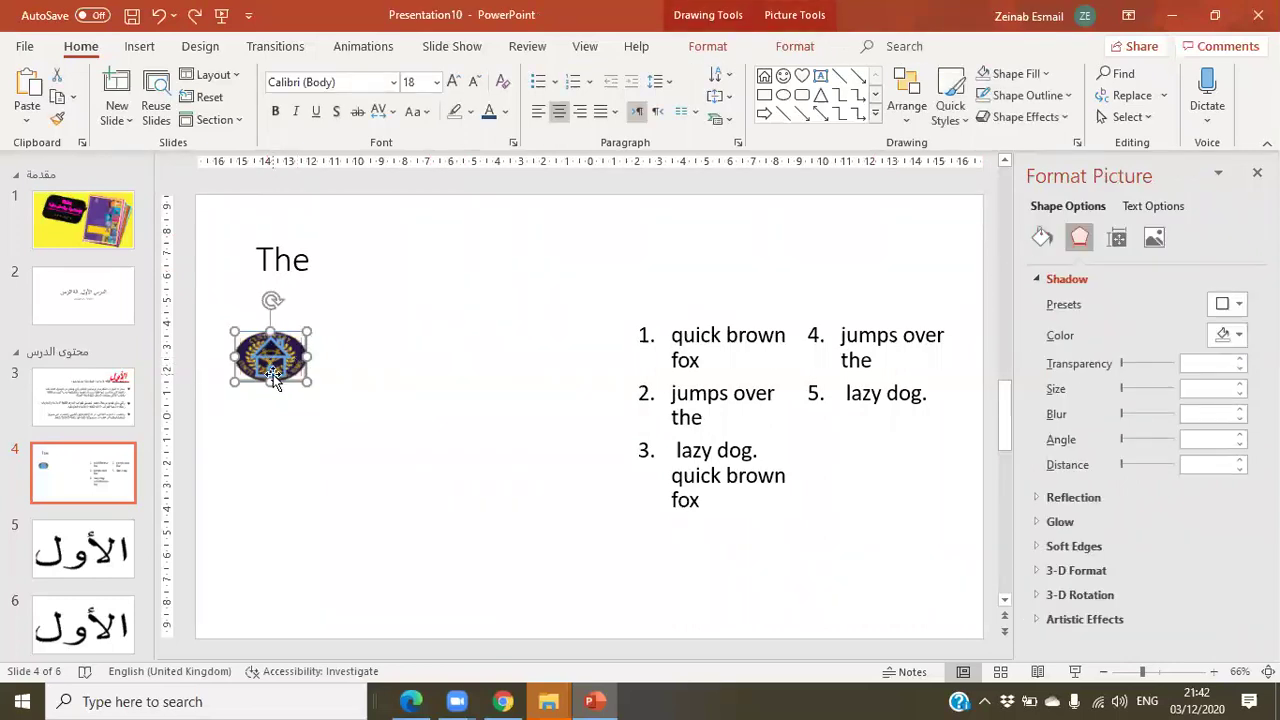
pyautogui.click(861, 312)
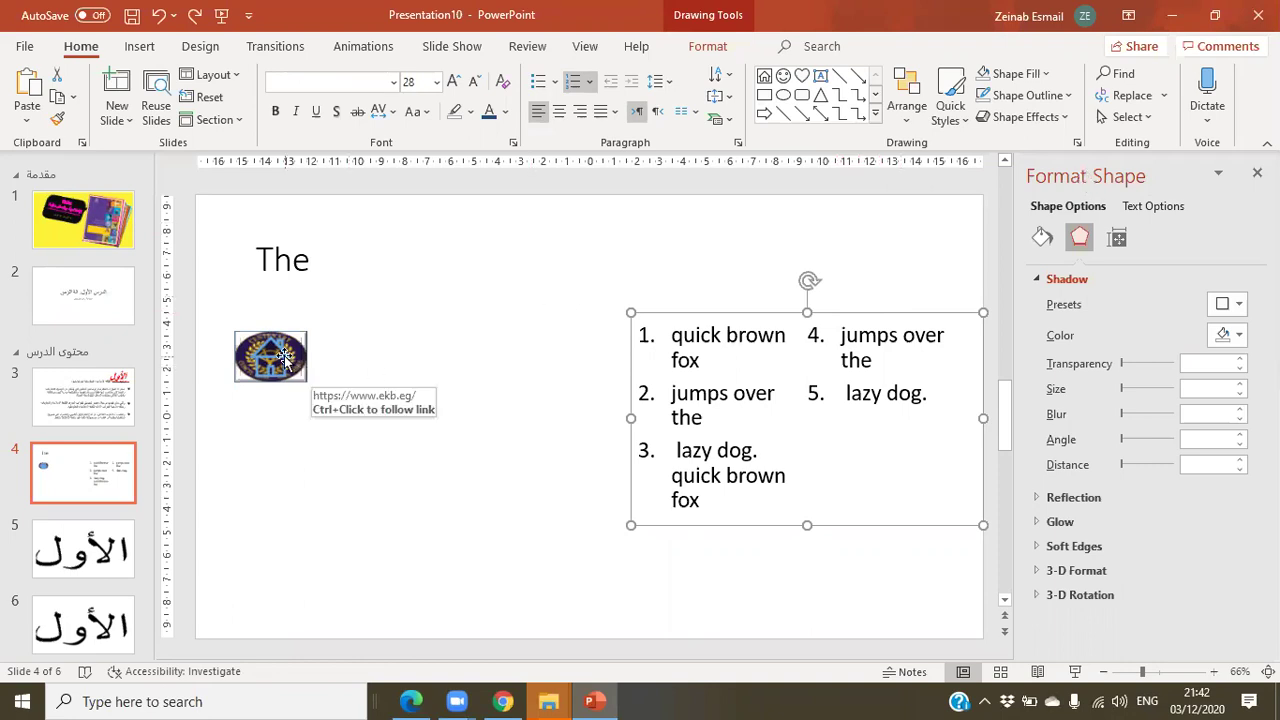
pyautogui.click(284, 356)
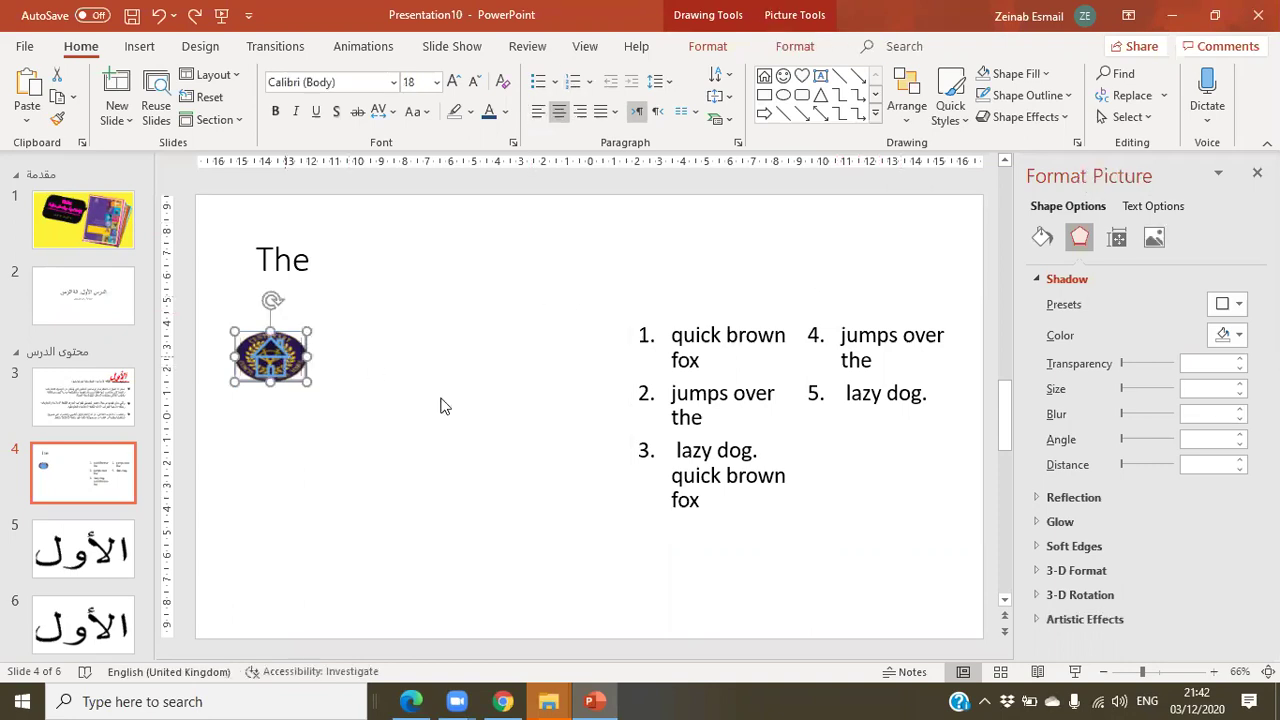
pyautogui.click(530, 435)
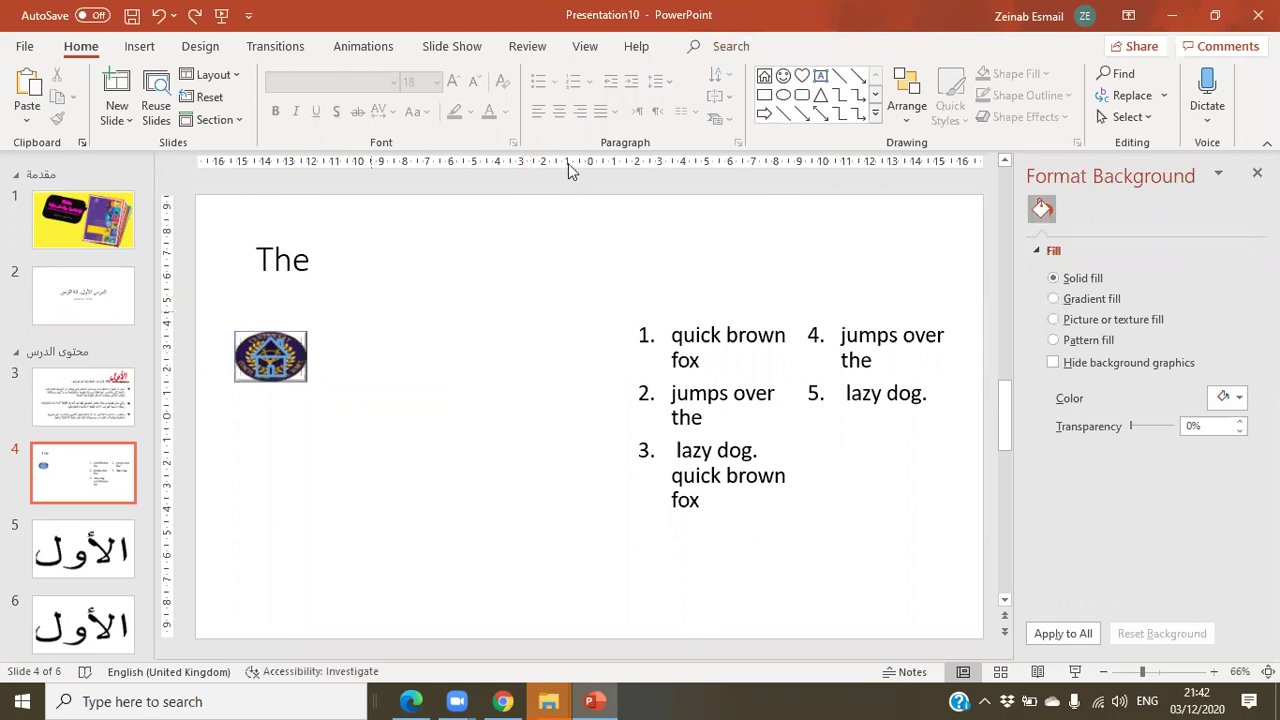
# - Try picture, gradient, and diamond, dotted, zigzag and crosshatch pattern backgrounds on slide 4
pyautogui.click(1072, 321)
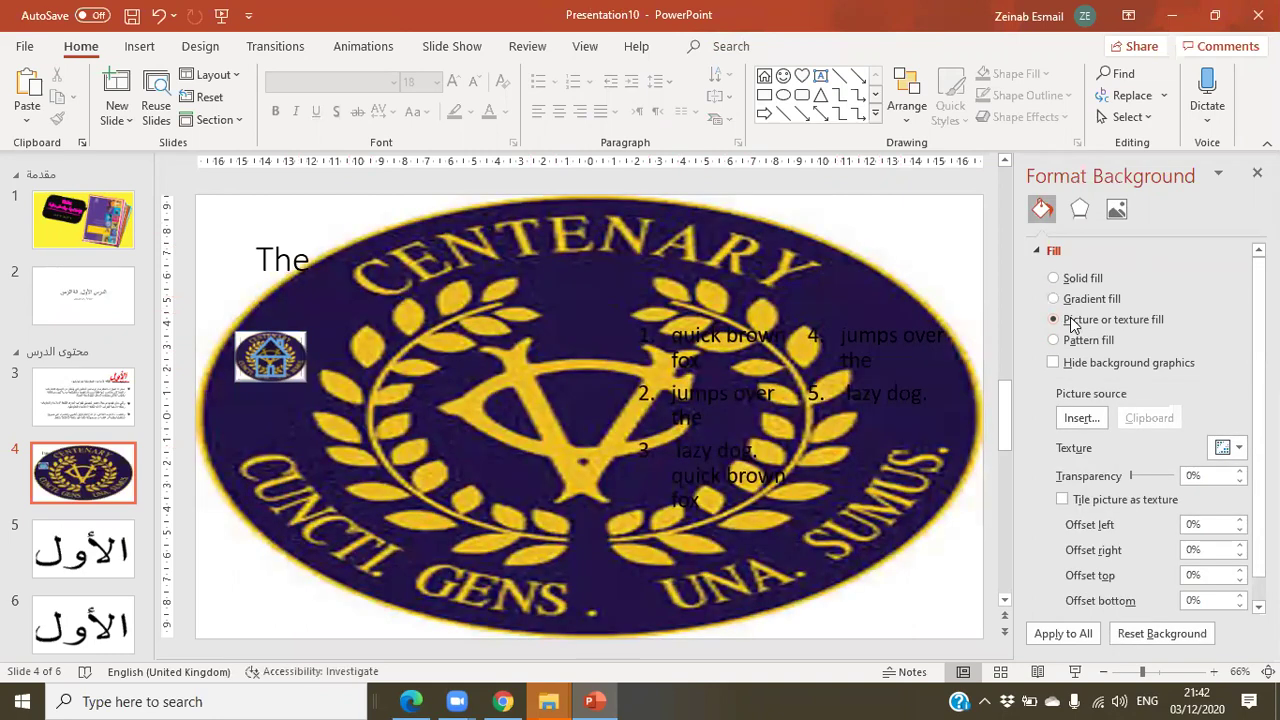
pyautogui.click(1068, 300)
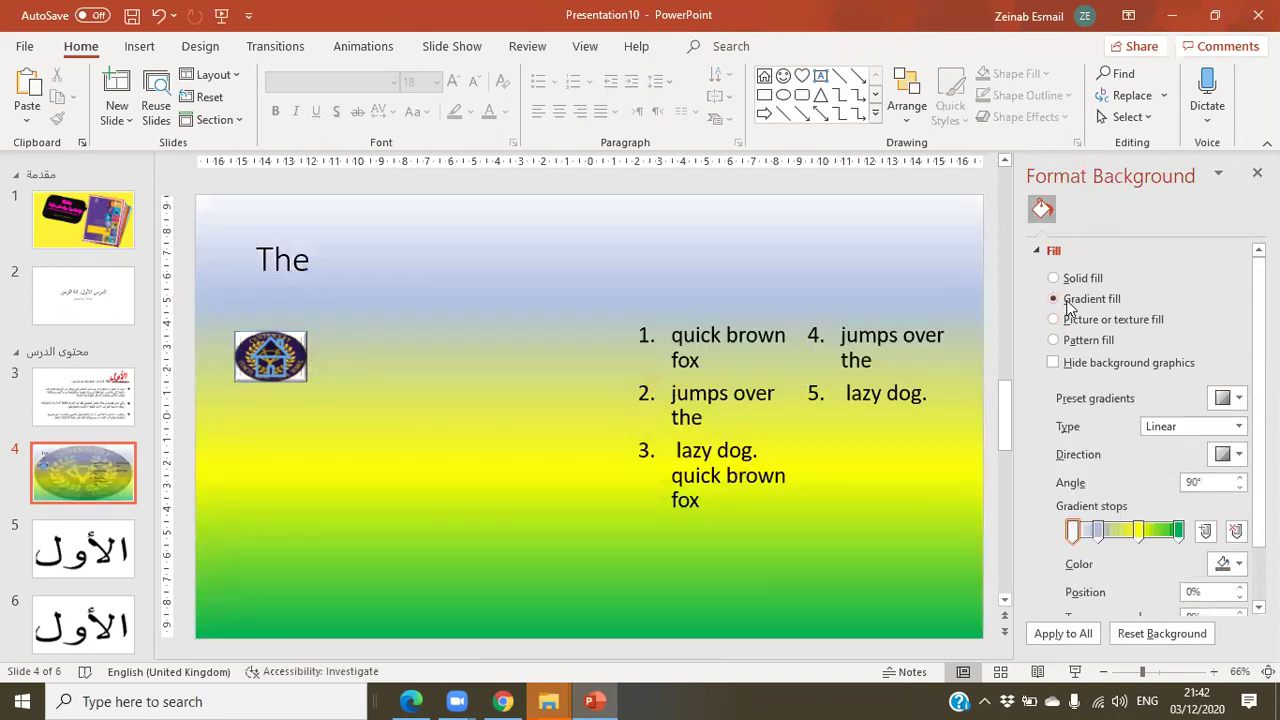
pyautogui.click(1072, 340)
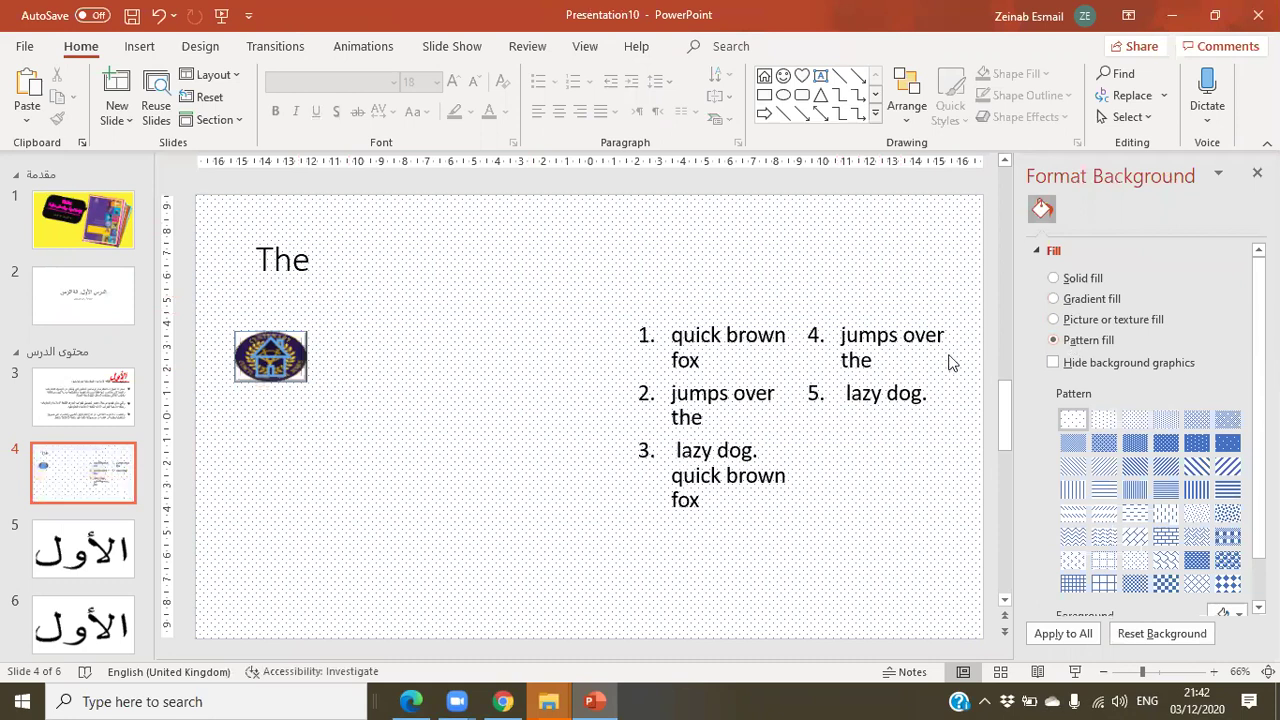
pyautogui.scroll(-1, 1238, 467)
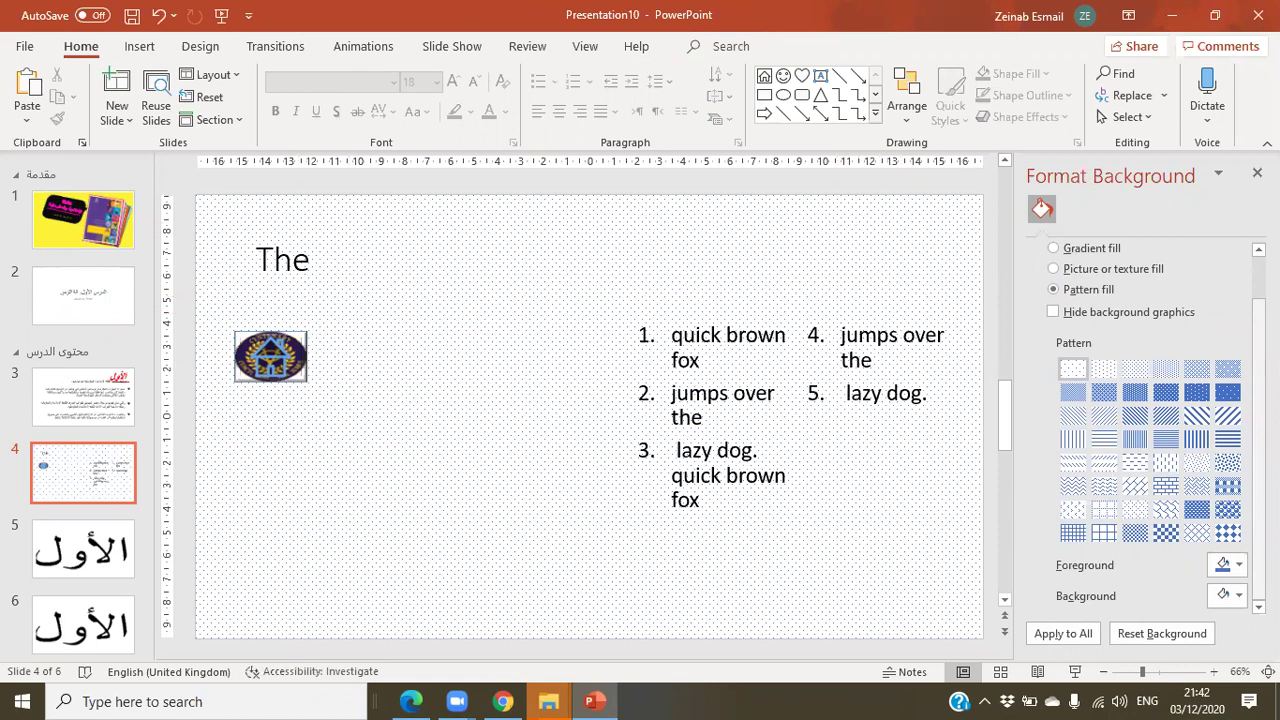
pyautogui.click(1228, 509)
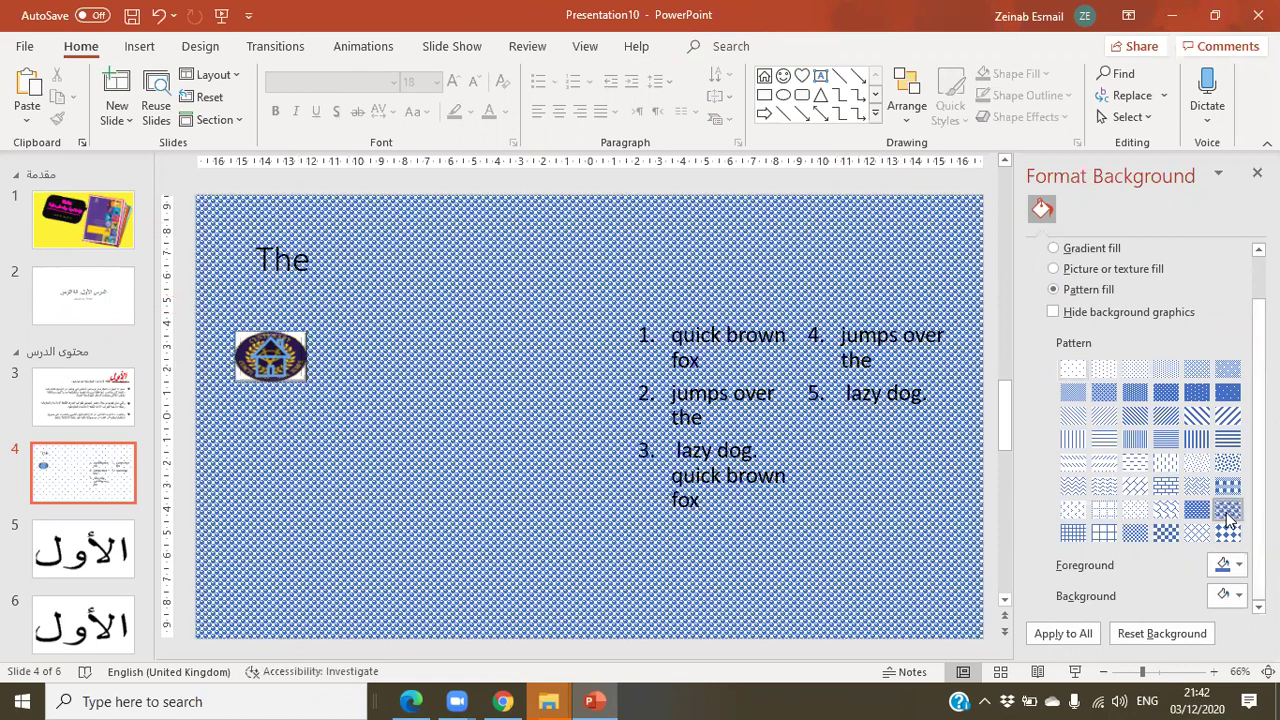
pyautogui.click(1228, 392)
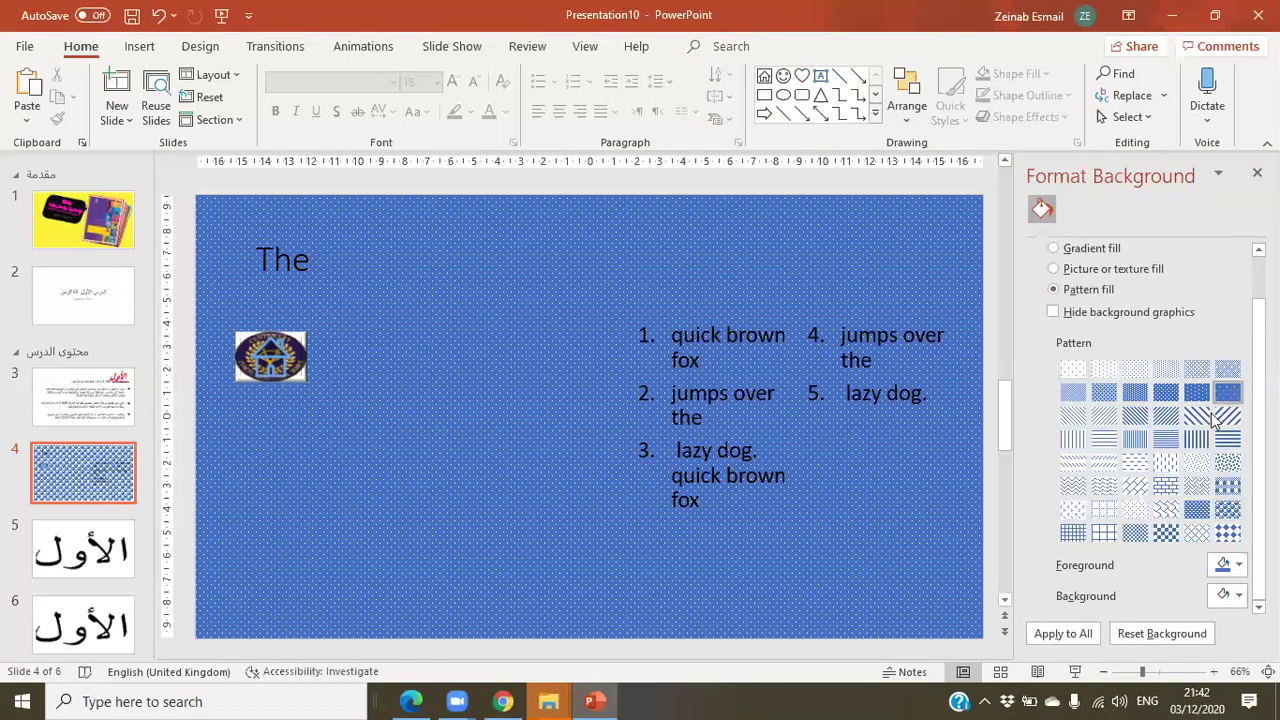
pyautogui.click(1105, 486)
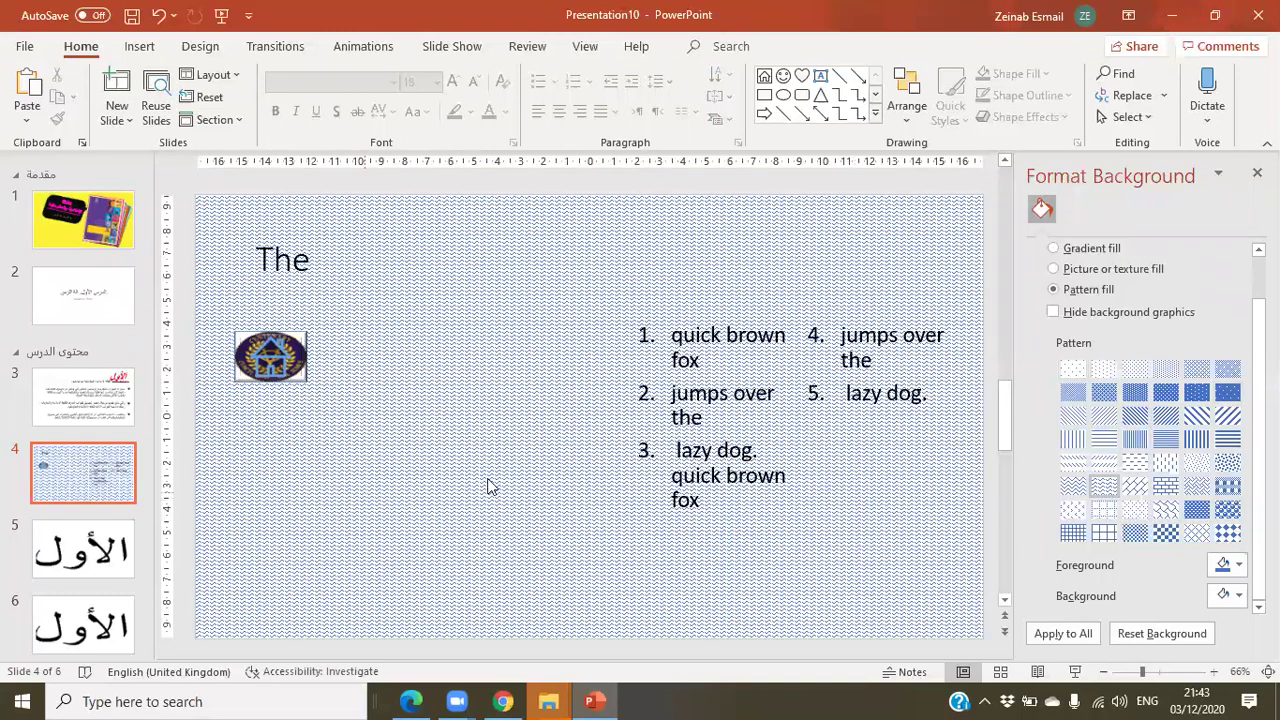
pyautogui.click(1135, 532)
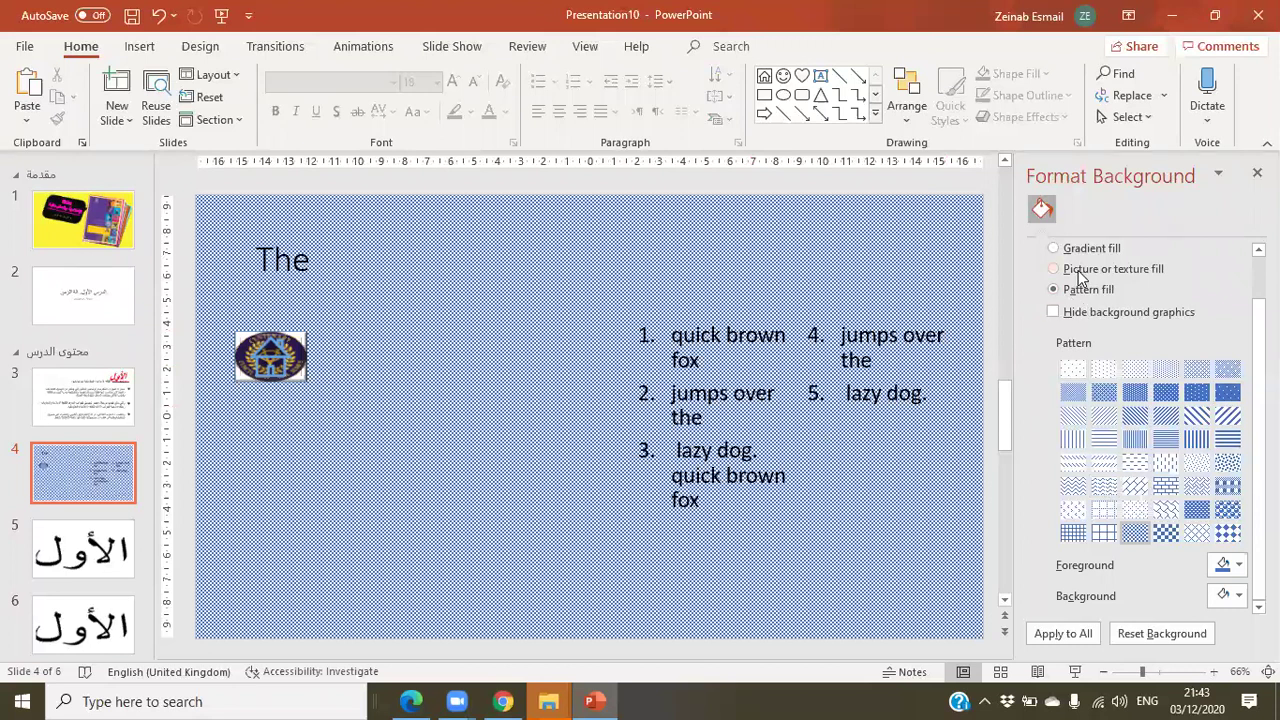
# - Revert briefly to picture and pattern, then switch to a solid blue background fill
pyautogui.click(1071, 268)
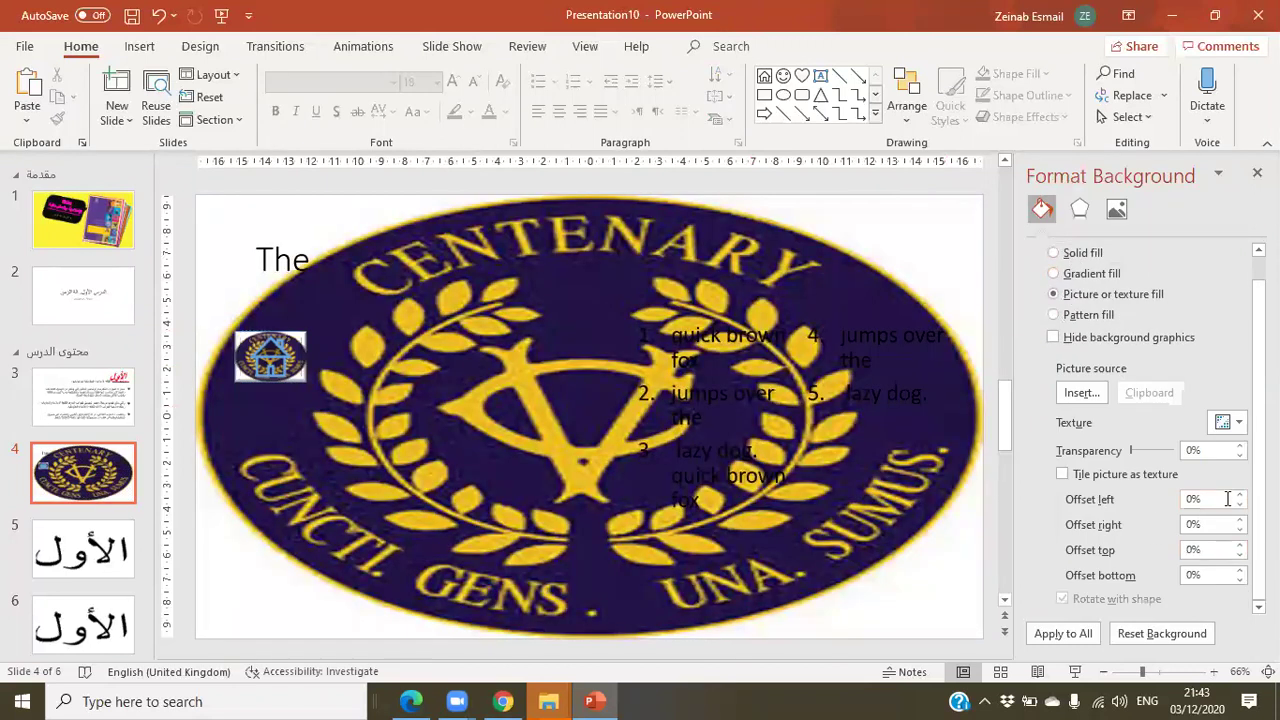
pyautogui.press('Down')
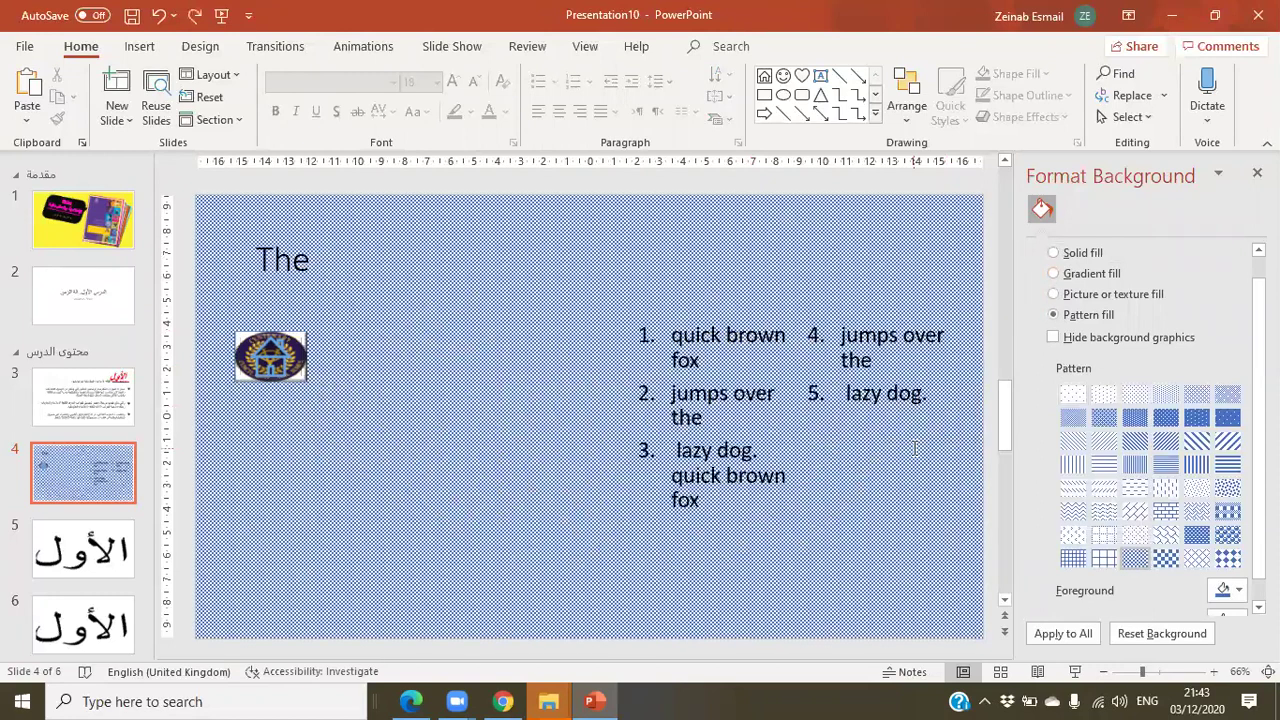
pyautogui.click(1054, 253)
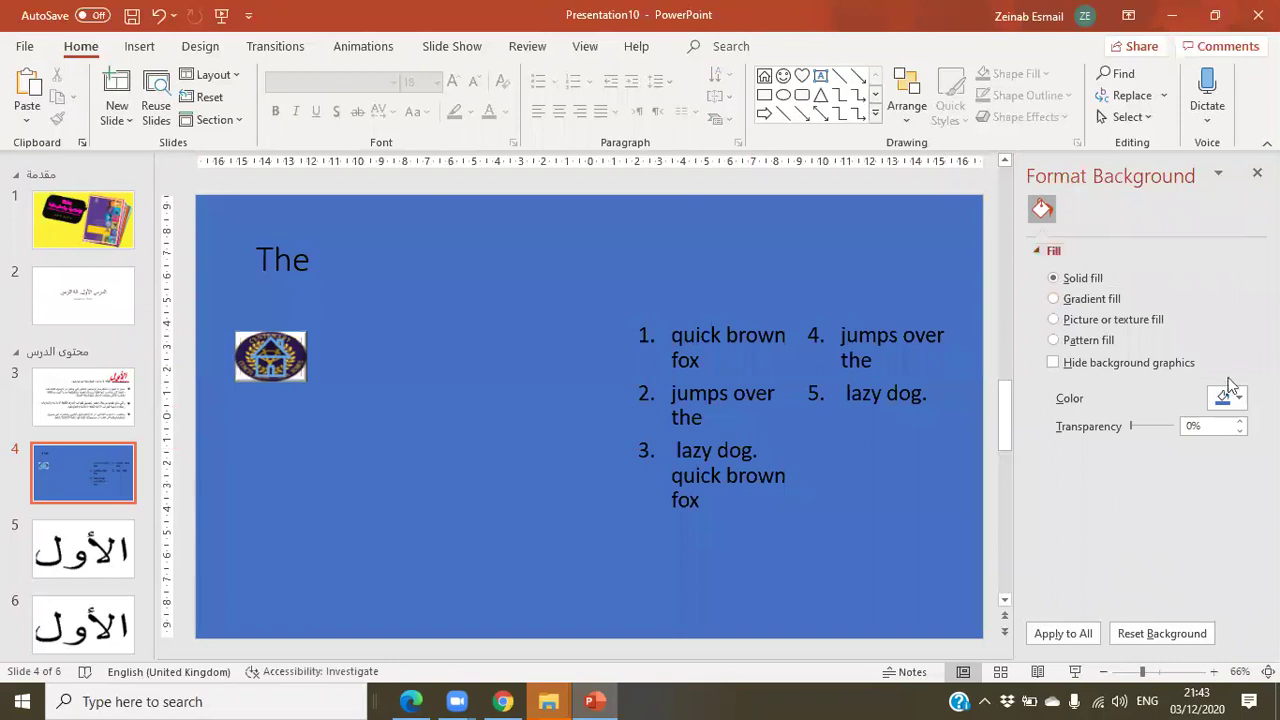
pyautogui.click(1239, 399)
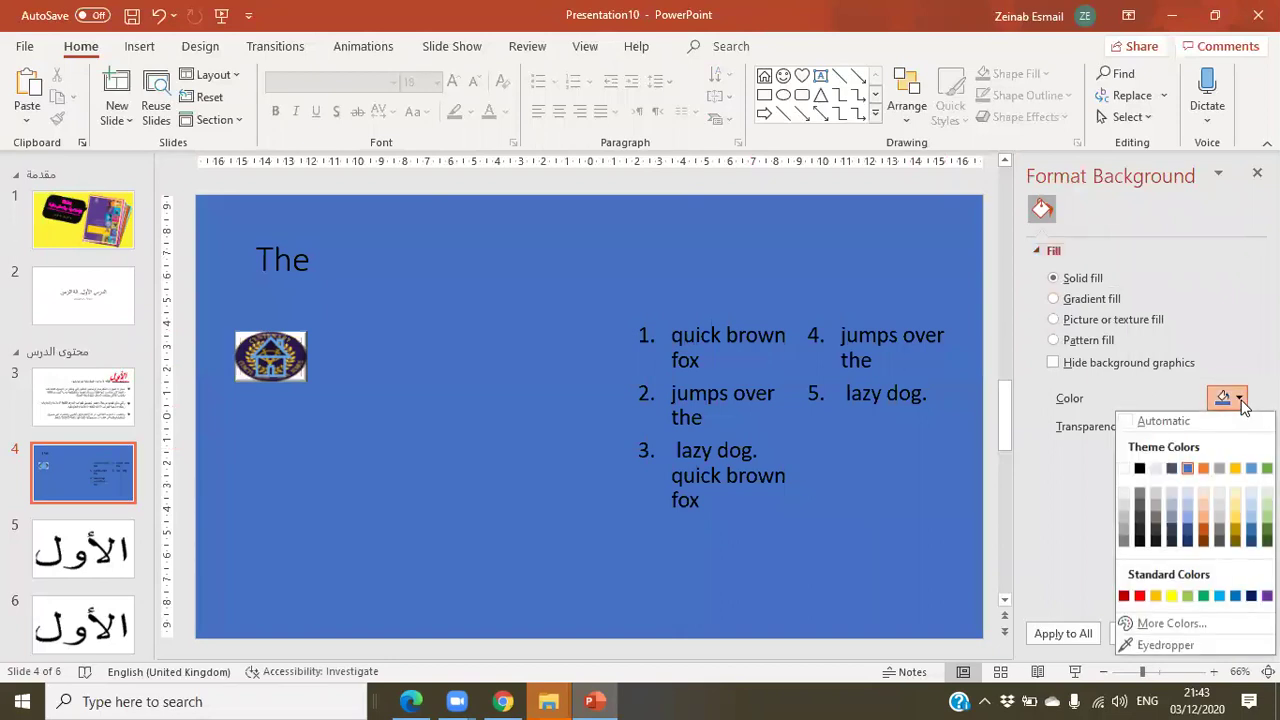
# - Choose Light Gray, Background 2 as slide 4's solid background colour
pyautogui.click(1155, 468)
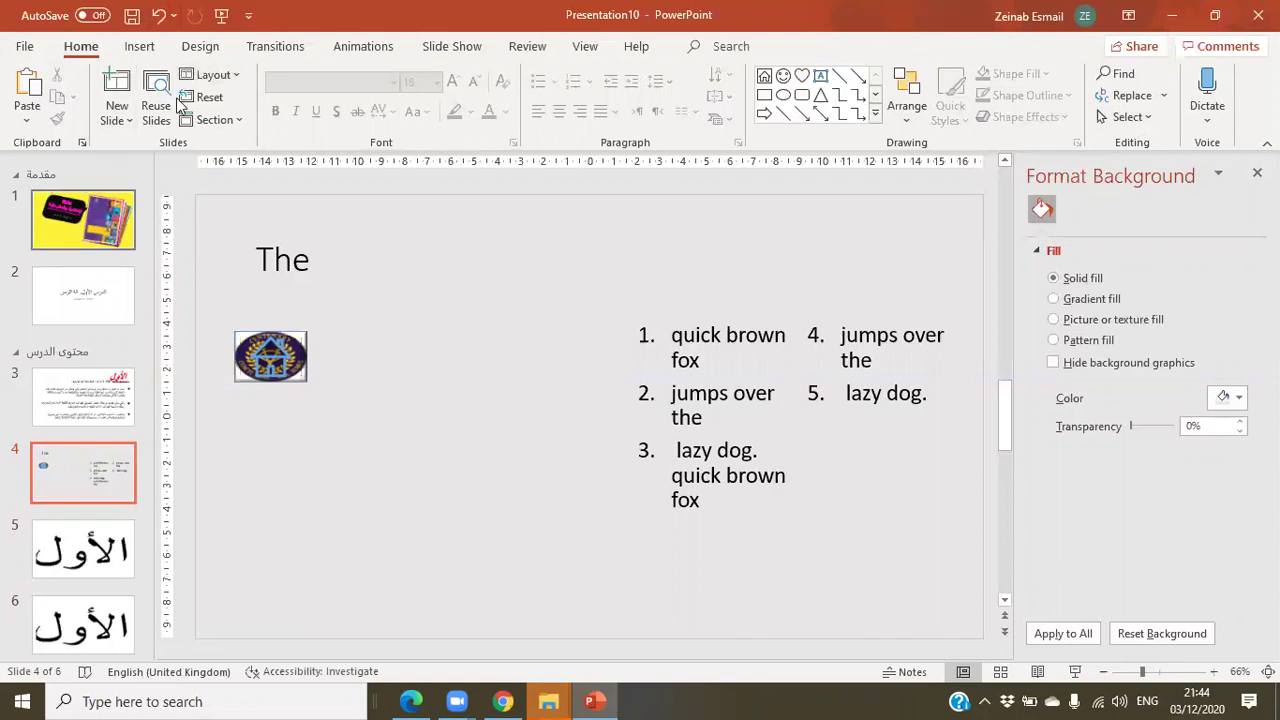
# - Try the green Facet theme, then apply the wood-framed theme from the Themes gallery
pyautogui.click(205, 50)
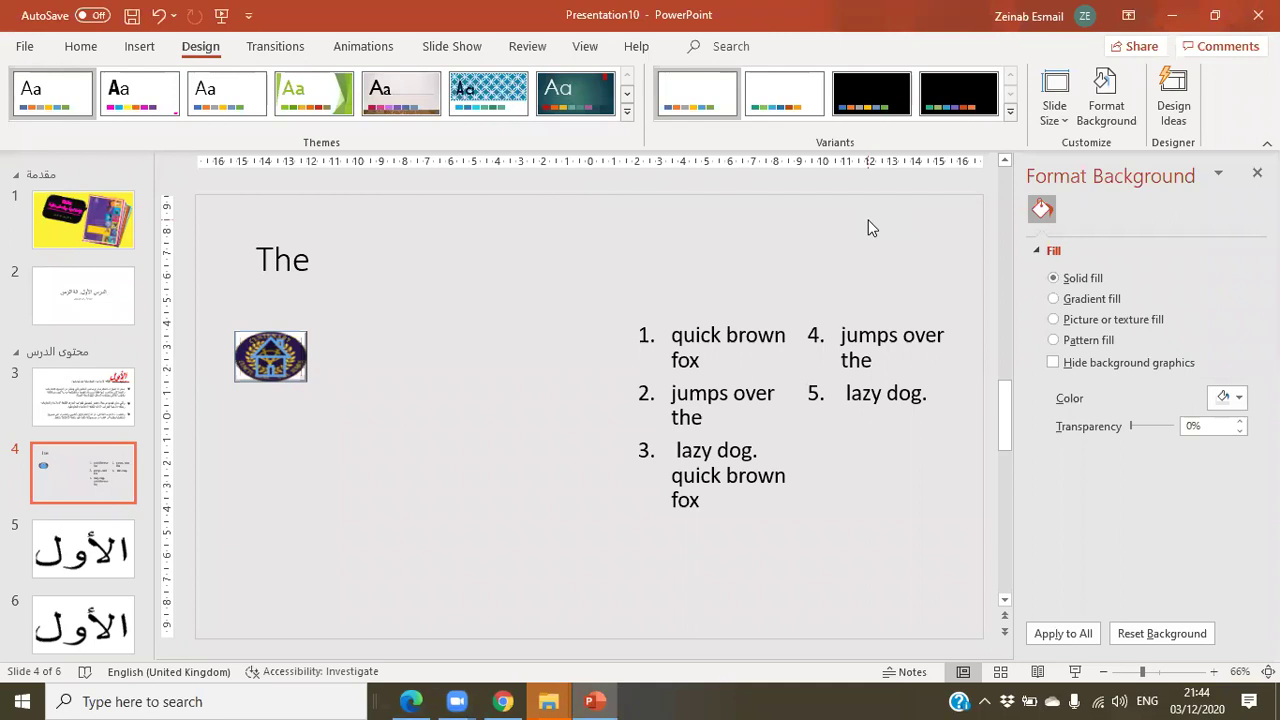
pyautogui.click(300, 100)
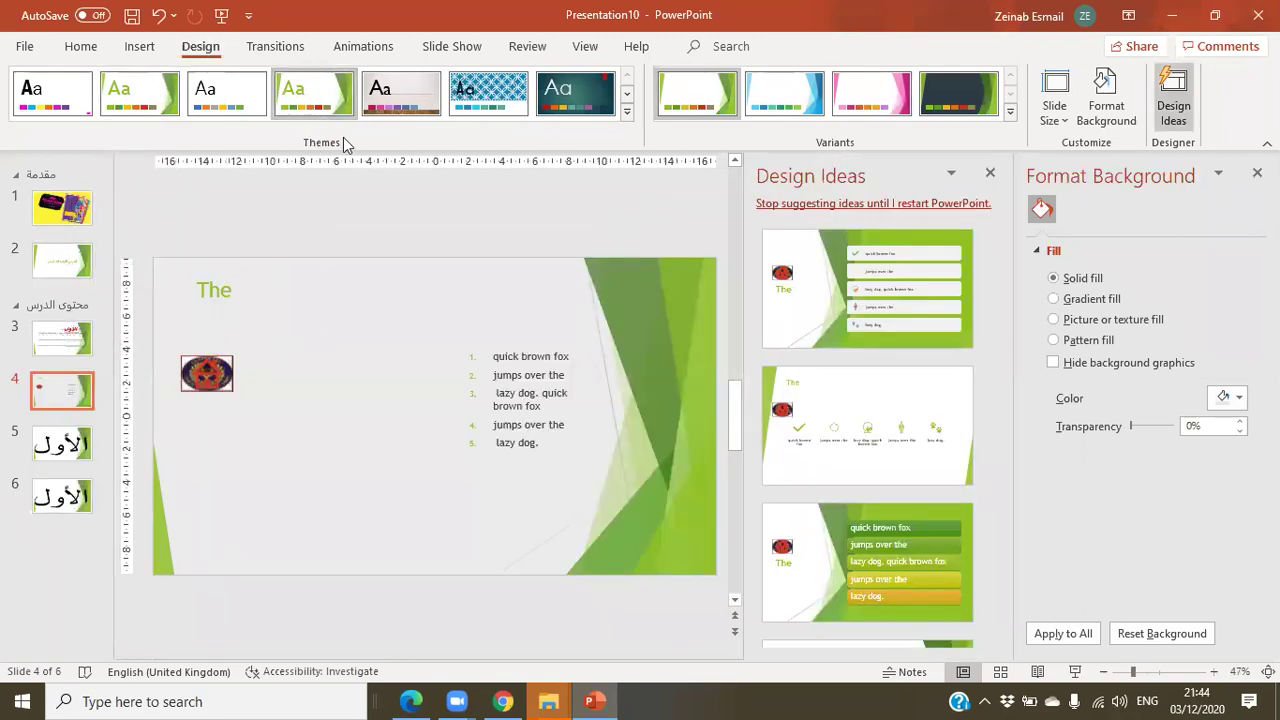
pyautogui.click(628, 118)
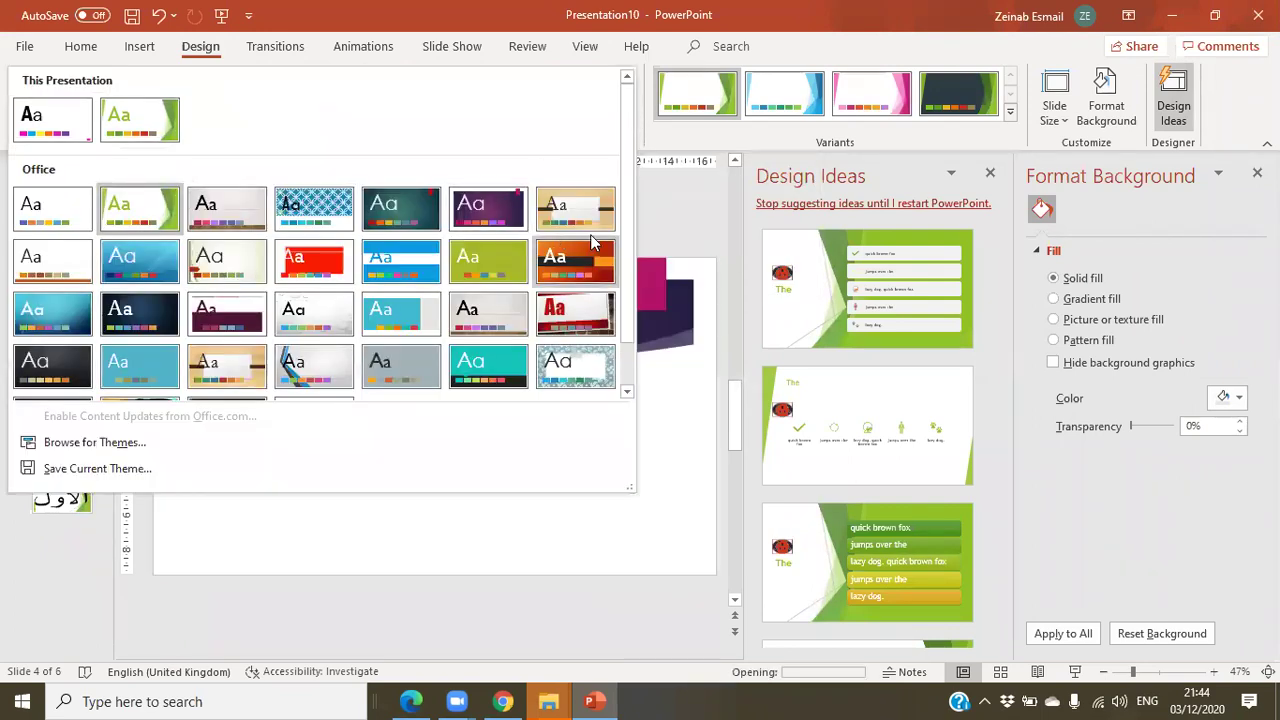
pyautogui.click(577, 215)
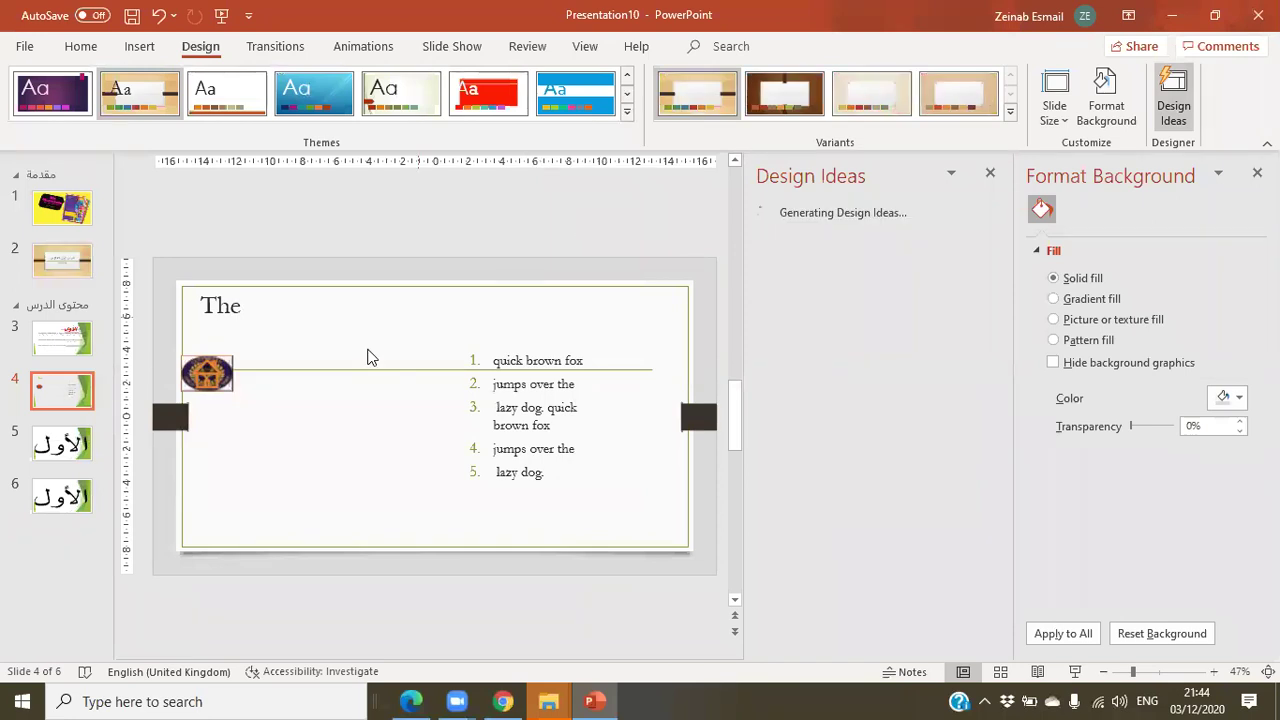
# - Check slide 3's Arabic text and red title's font colour without changing them
pyautogui.click(52, 338)
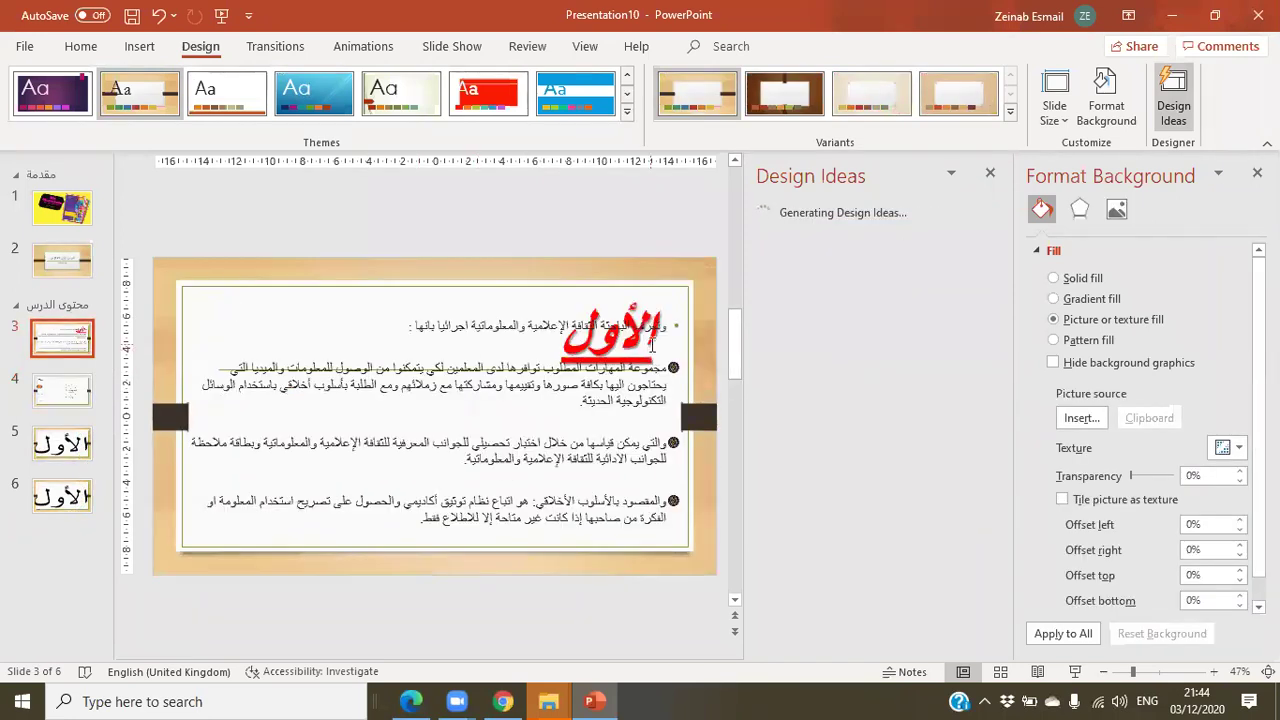
pyautogui.click(652, 343)
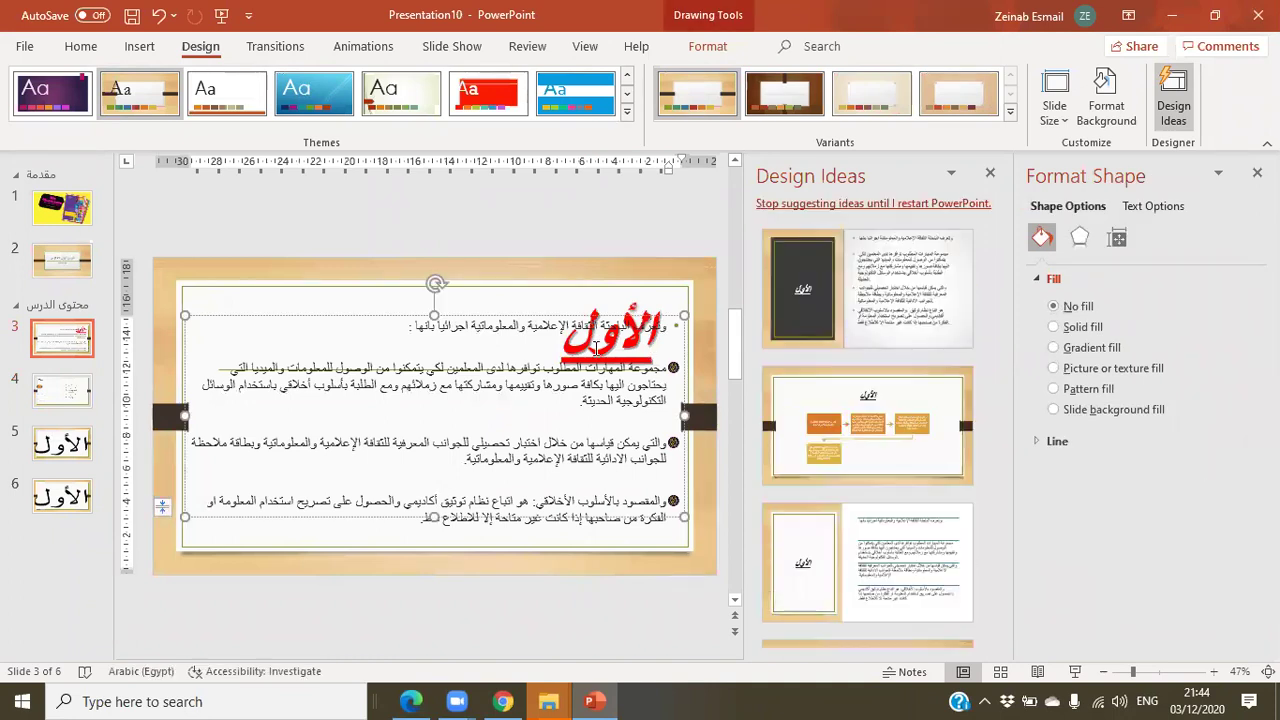
pyautogui.click(504, 310)
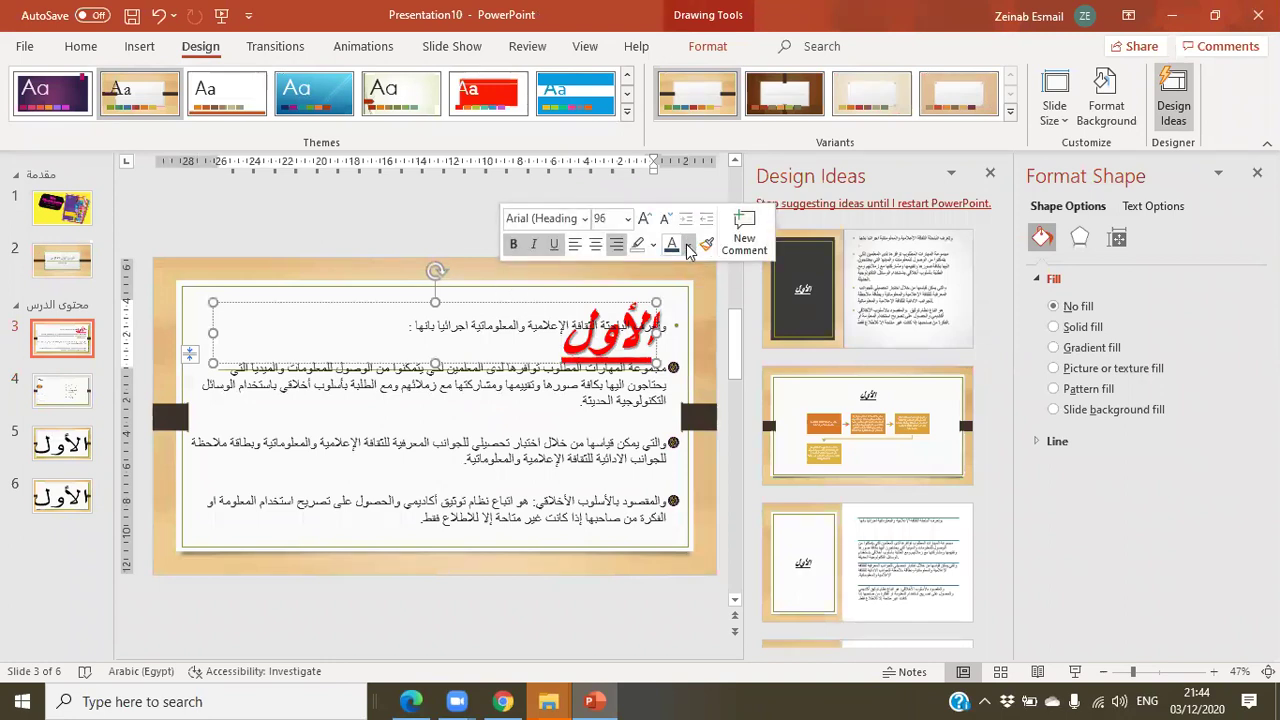
pyautogui.click(688, 249)
pyautogui.click(687, 293)
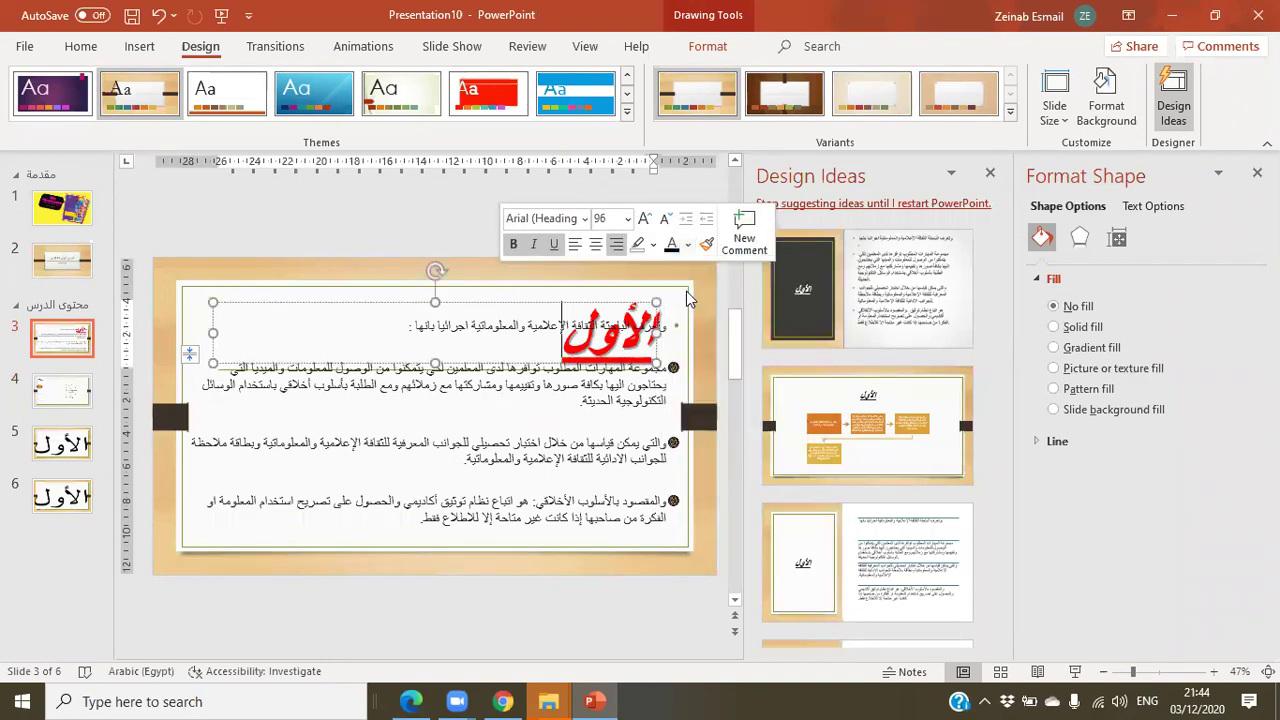
# - Apply the wood-framed theme to all slides via its Apply to All Slides option
pyautogui.click(76, 220)
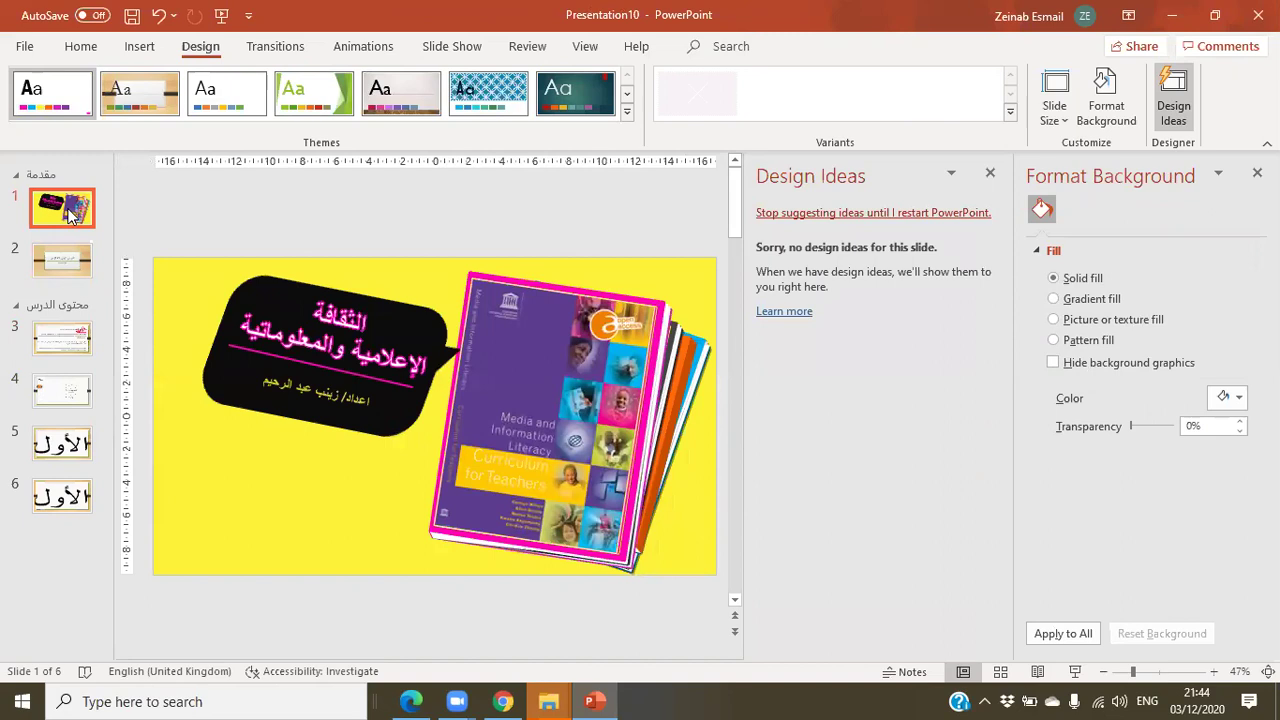
pyautogui.rightClick(71, 216)
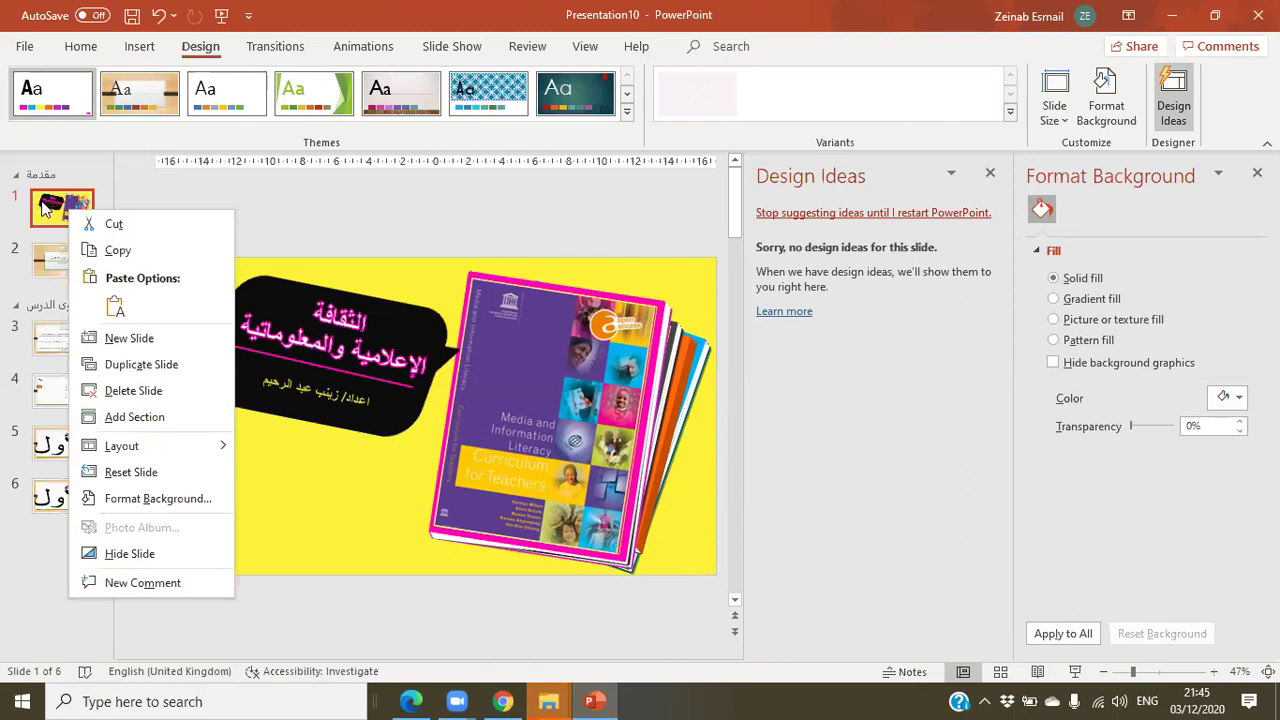
pyautogui.click(43, 207)
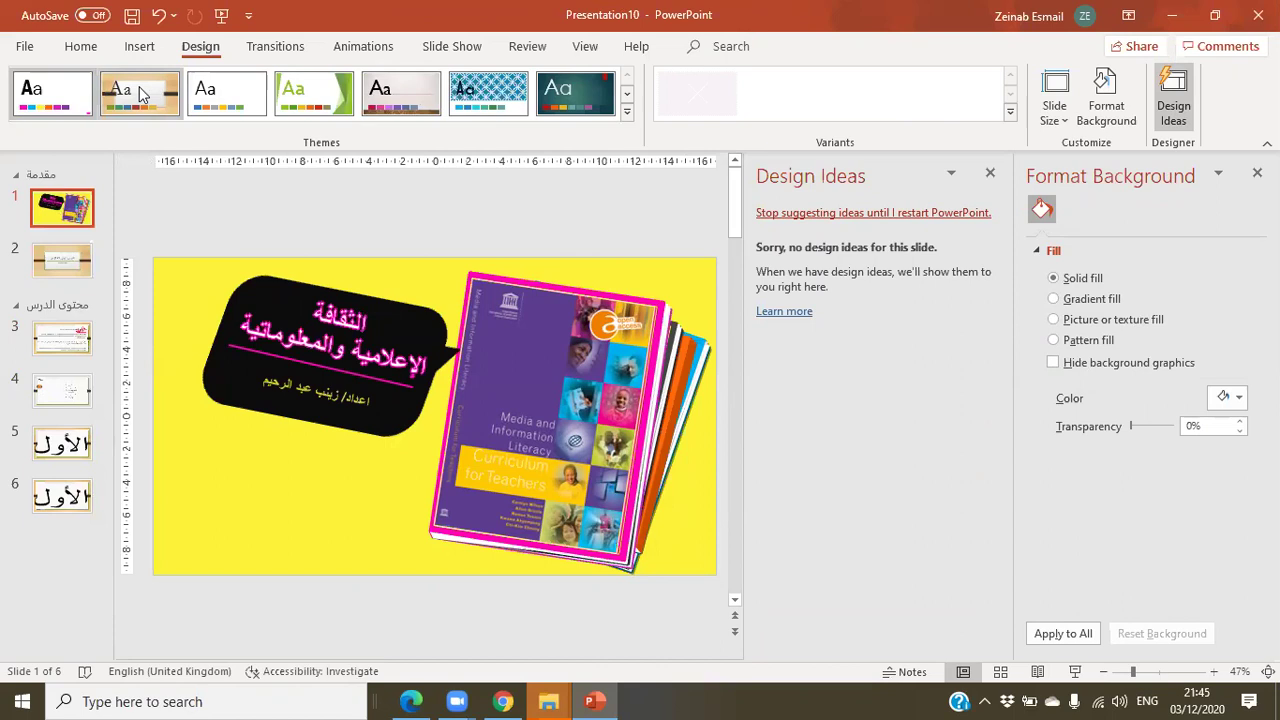
pyautogui.click(140, 93)
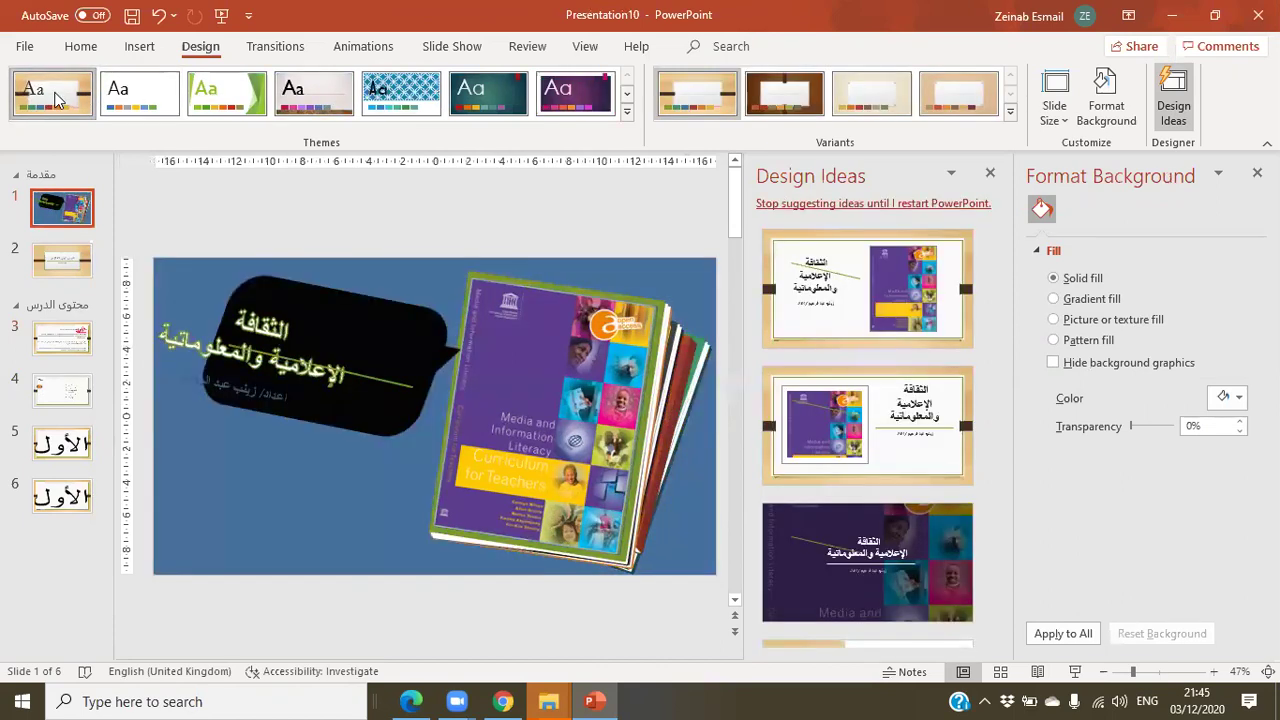
pyautogui.rightClick(55, 97)
pyautogui.click(115, 107)
pyautogui.click(26, 46)
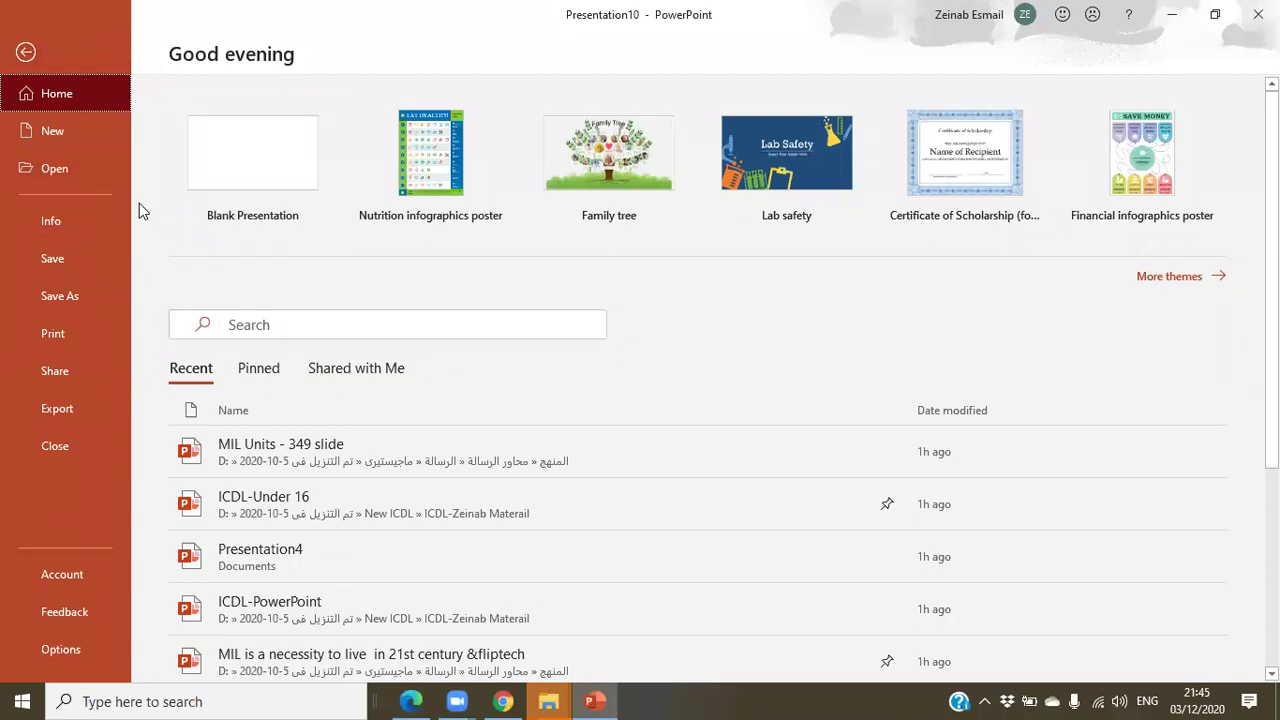
pyautogui.click(56, 133)
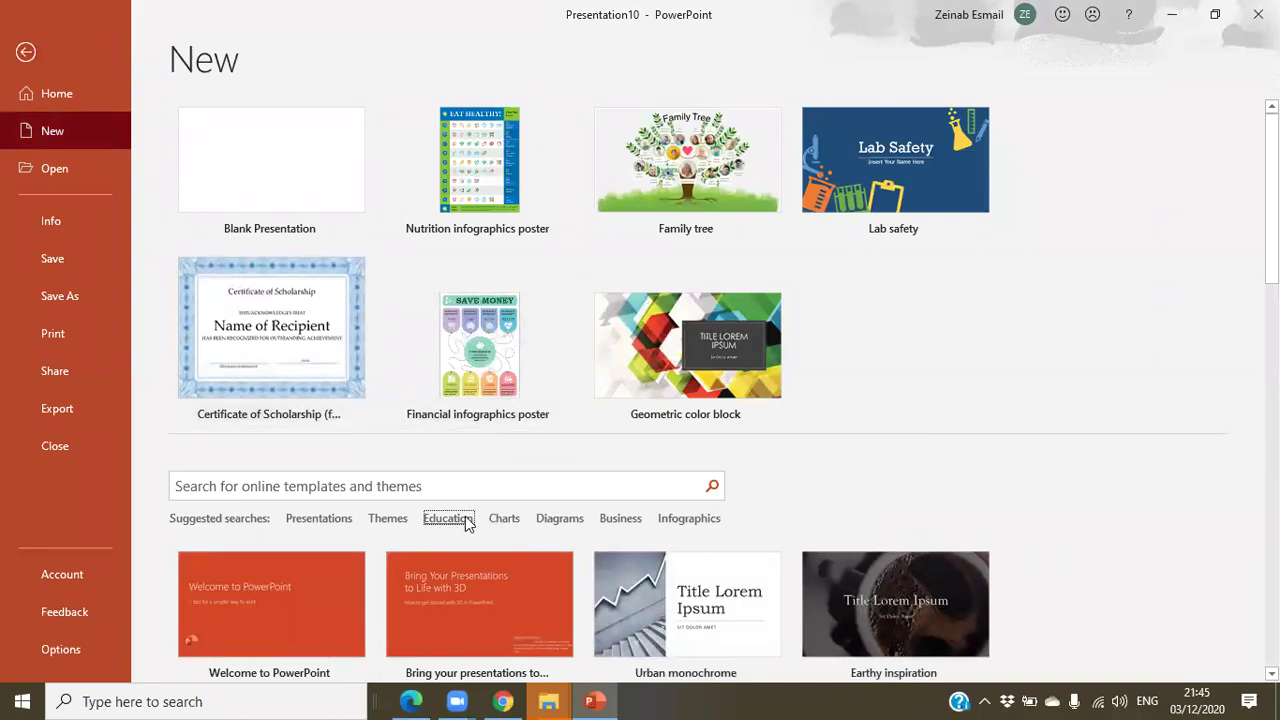
pyautogui.click(458, 518)
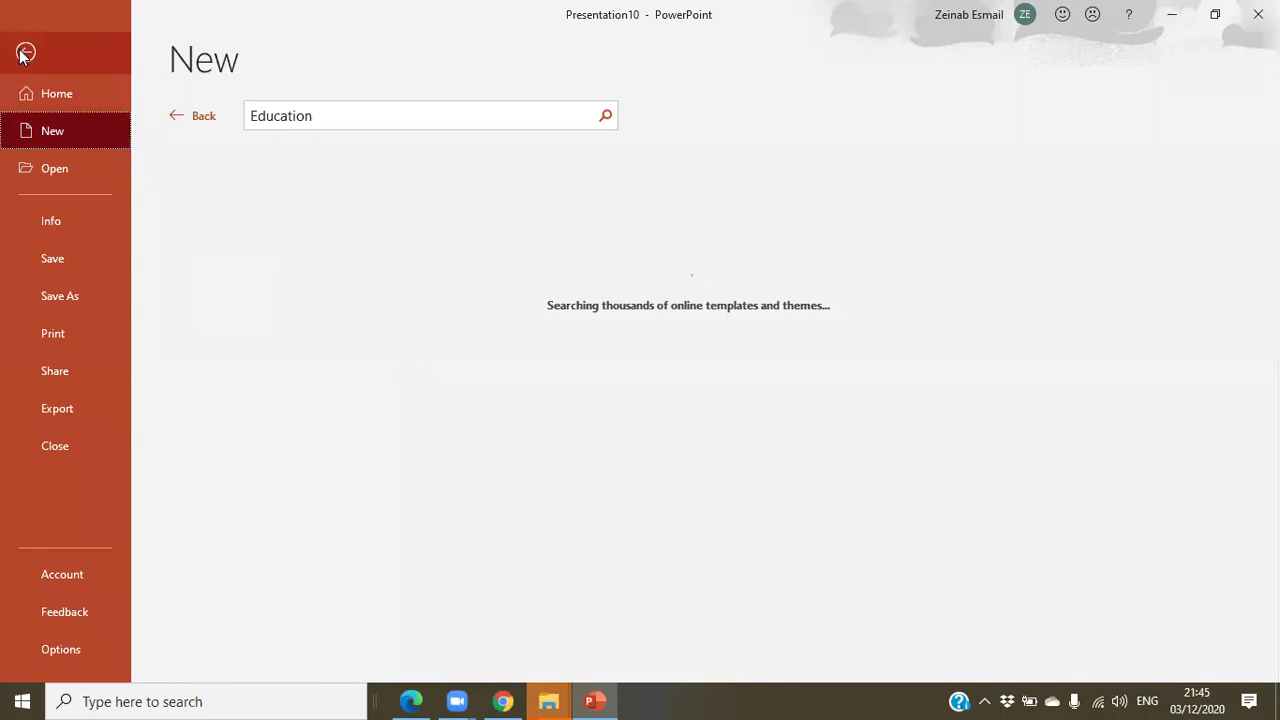
pyautogui.click(25, 52)
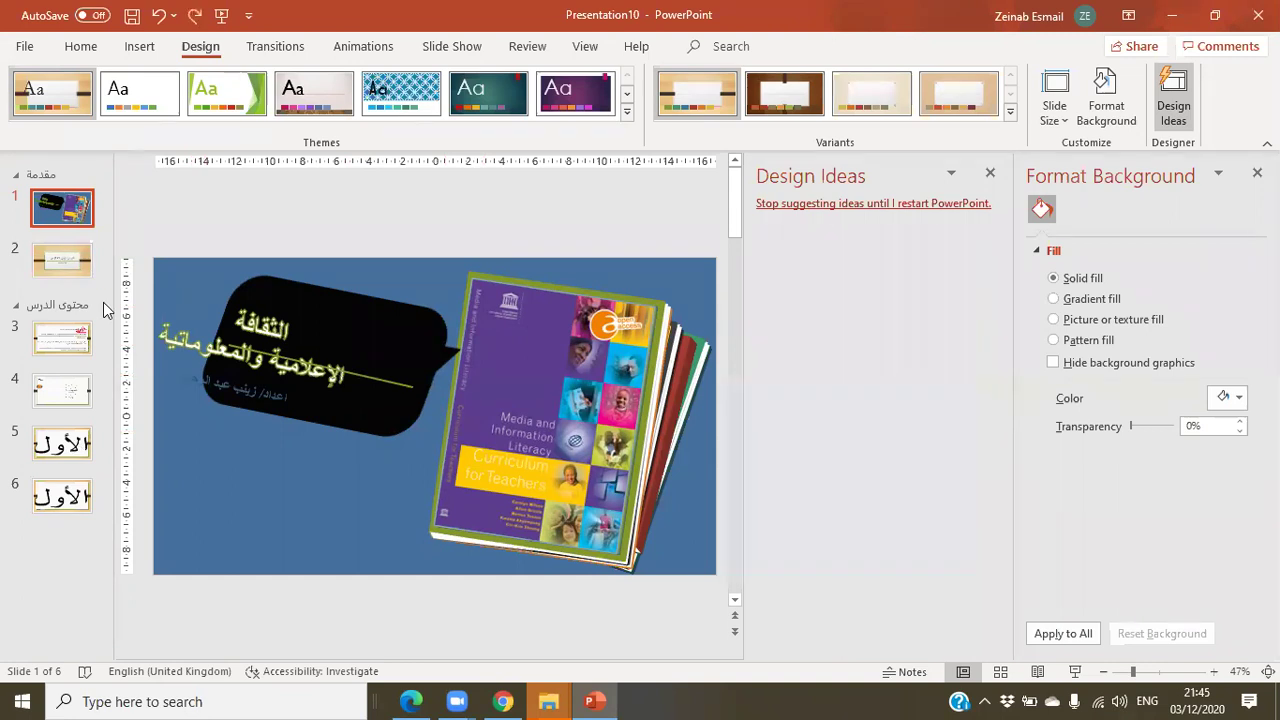
# - Move slide 2's bullet text box below the red الأول title and shorten it from the bottom
pyautogui.hotkey('ctrl', 'z')
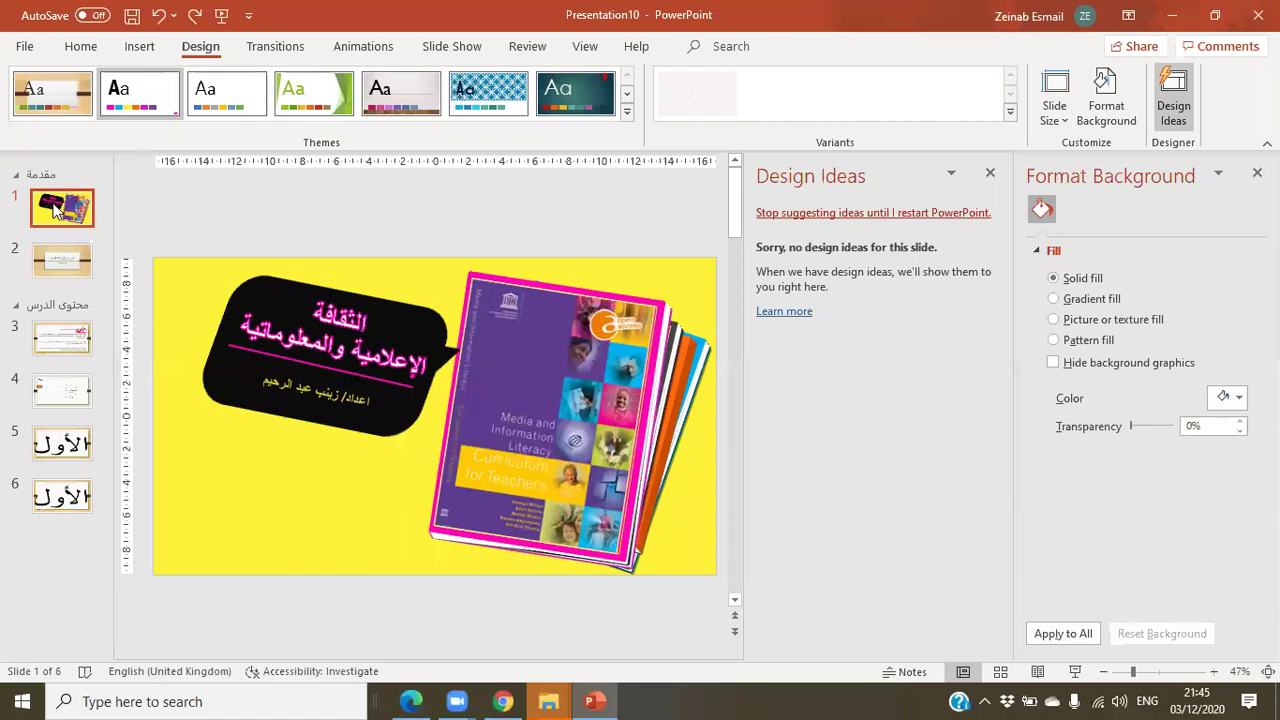
pyautogui.hotkey('ctrl', 'y')
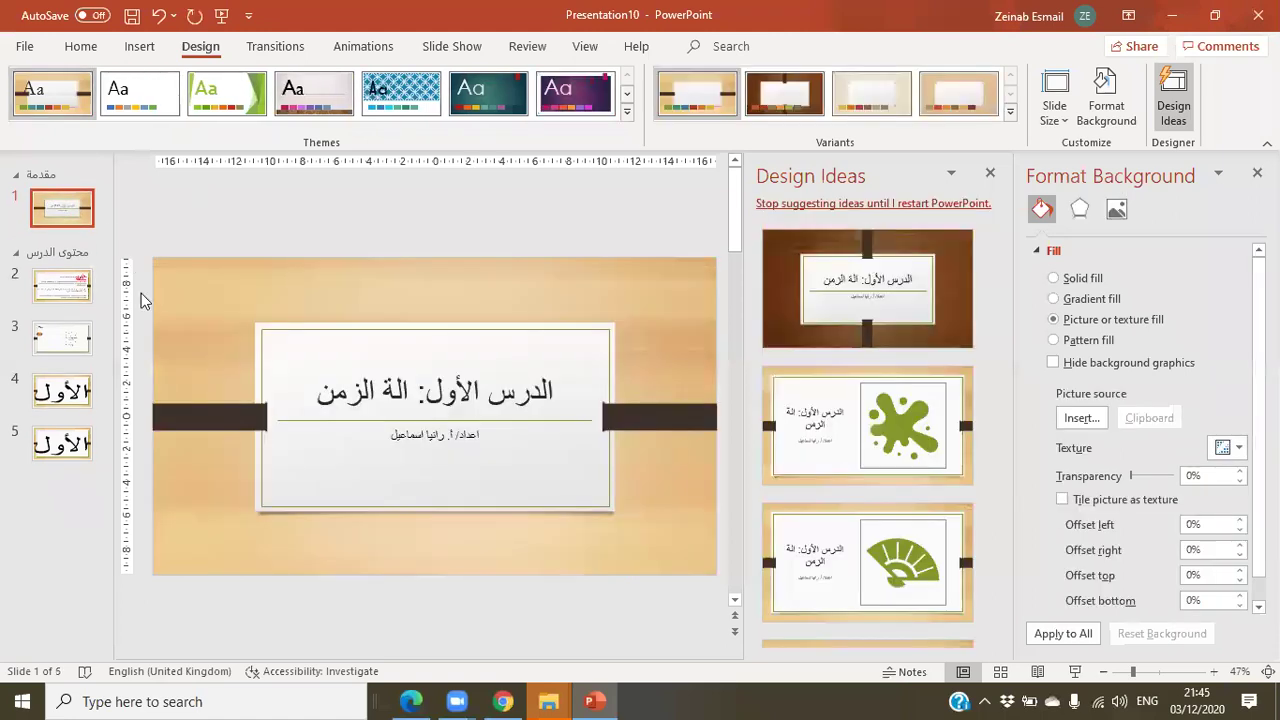
pyautogui.click(80, 290)
pyautogui.click(682, 330)
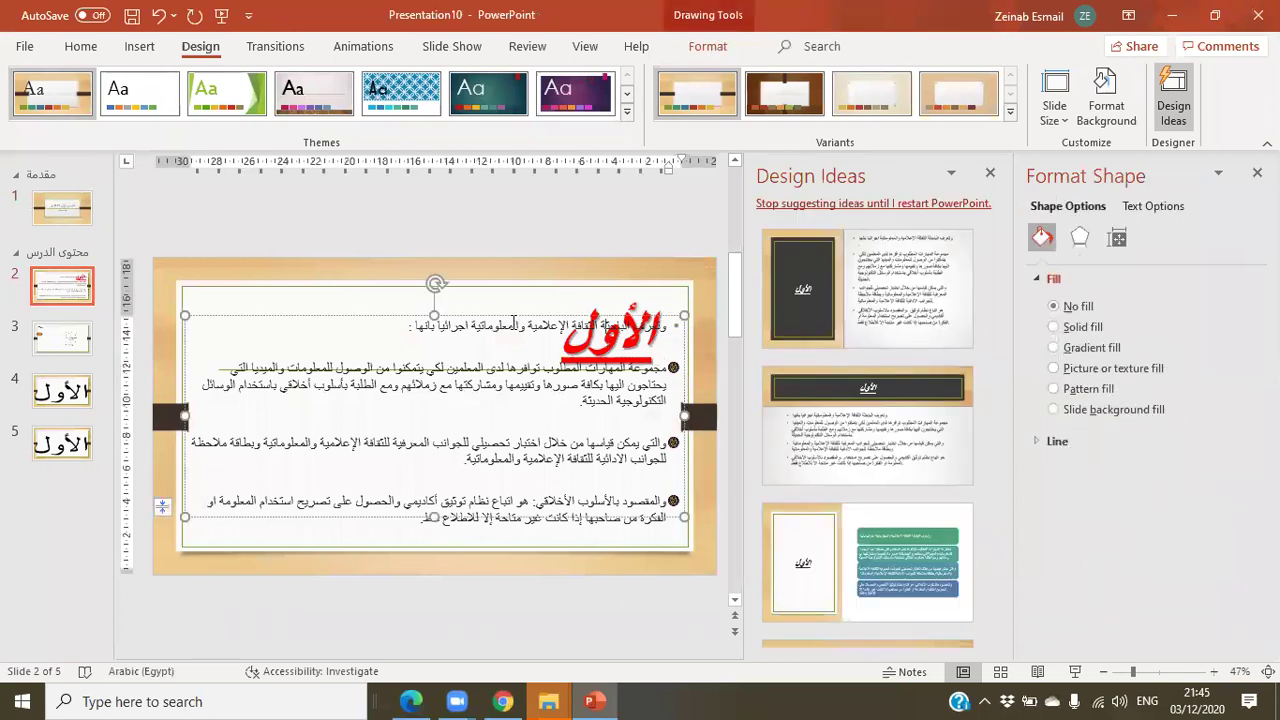
pyautogui.moveTo(433, 317); pyautogui.dragTo(429, 397)
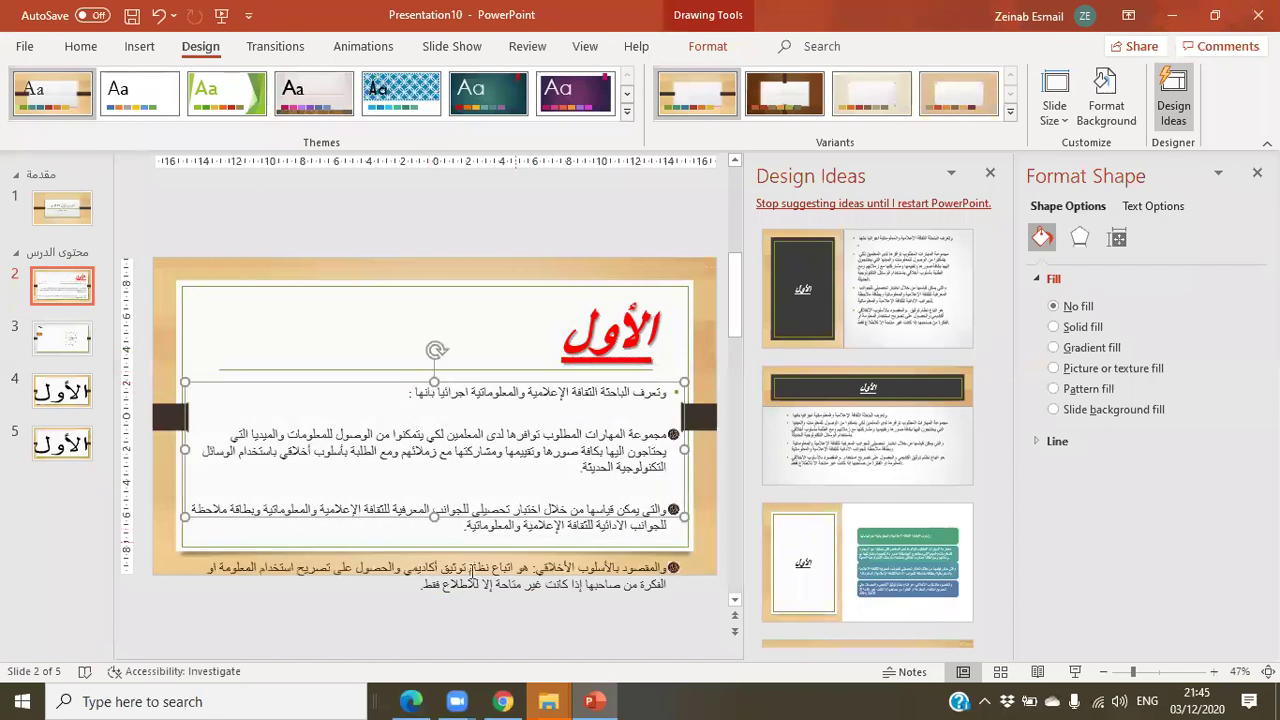
pyautogui.moveTo(431, 524); pyautogui.dragTo(431, 502)
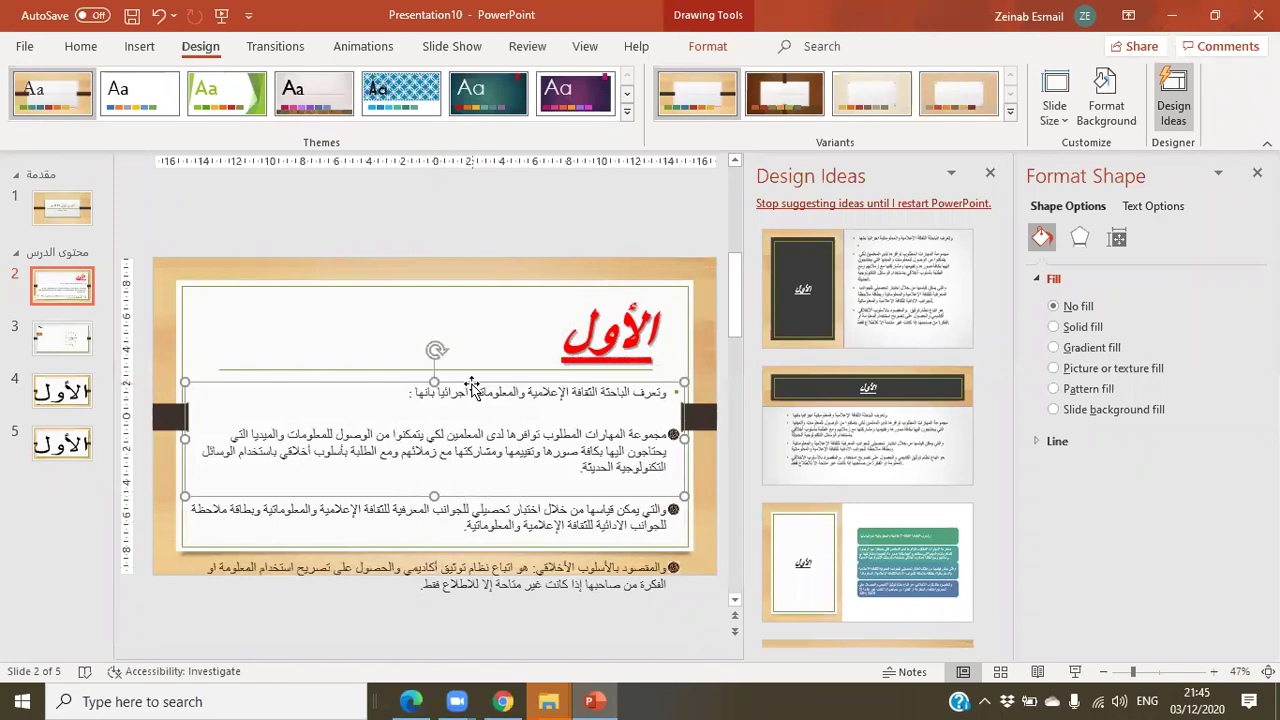
pyautogui.click(81, 46)
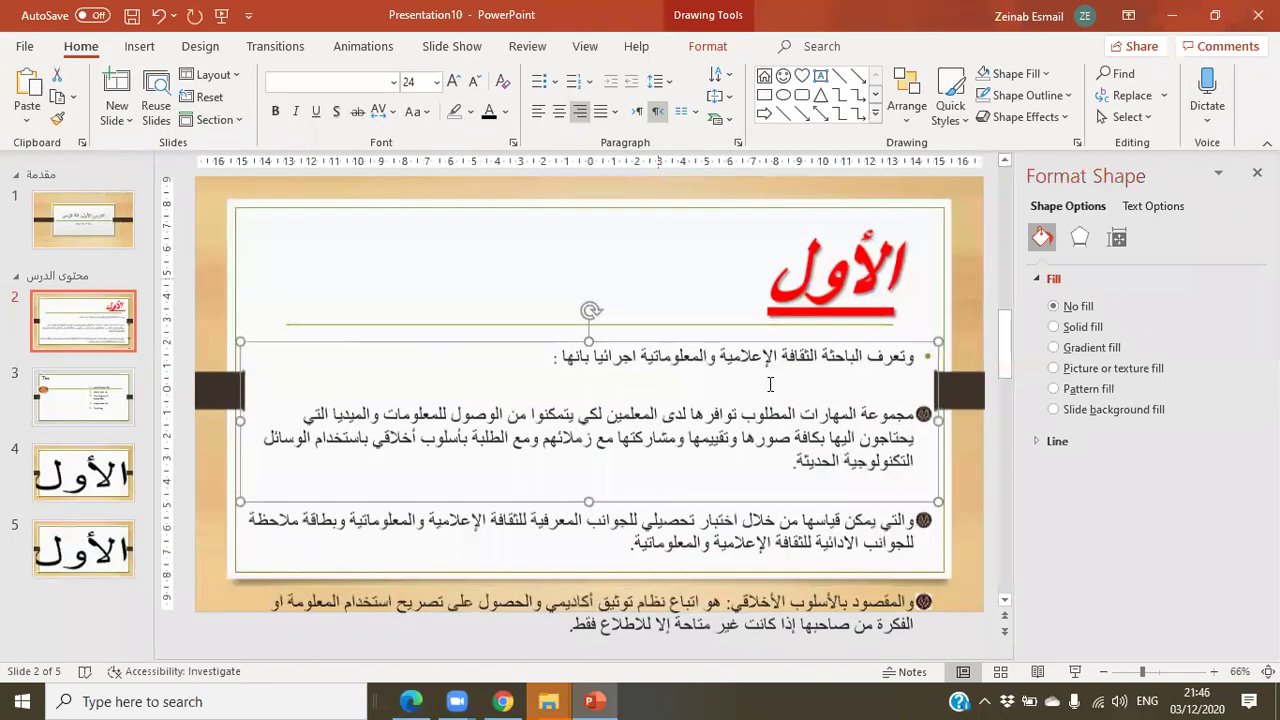
# - Set all of slide 2's body text to 0 pt spacing after, then return to slide 1
pyautogui.click(770, 392)
pyautogui.hotkey('ctrl', 'a')
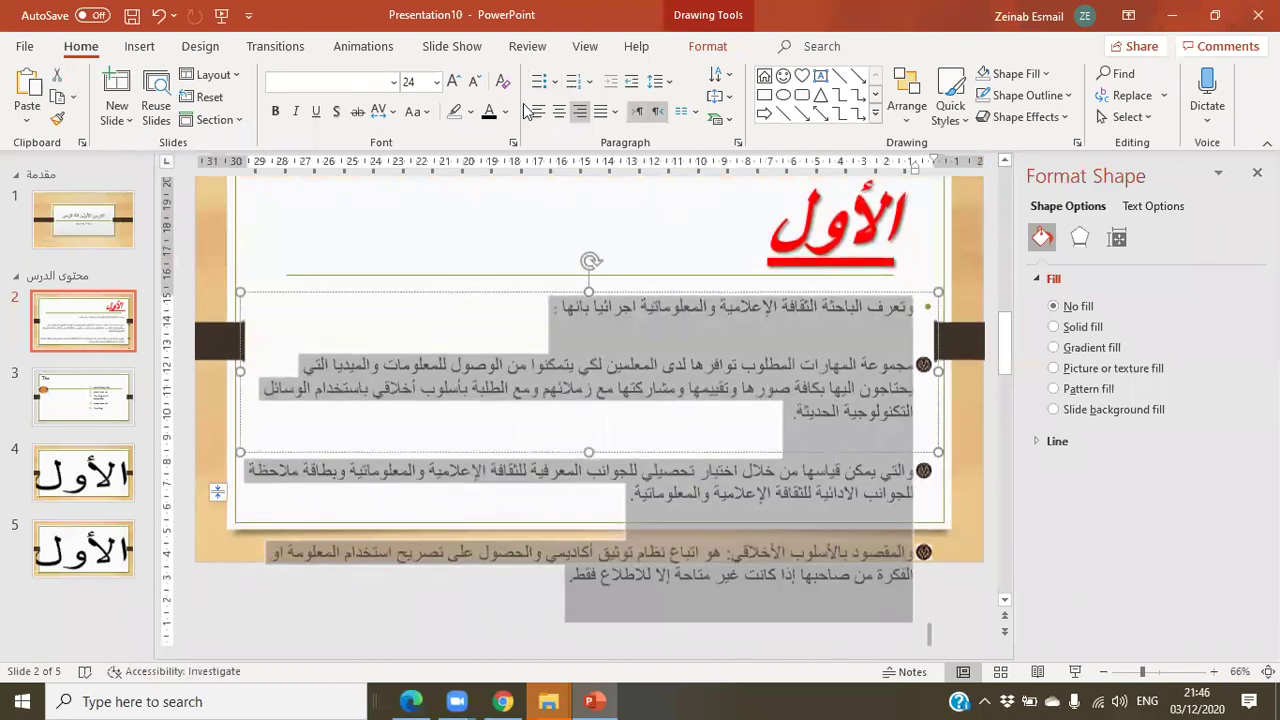
pyautogui.click(503, 82)
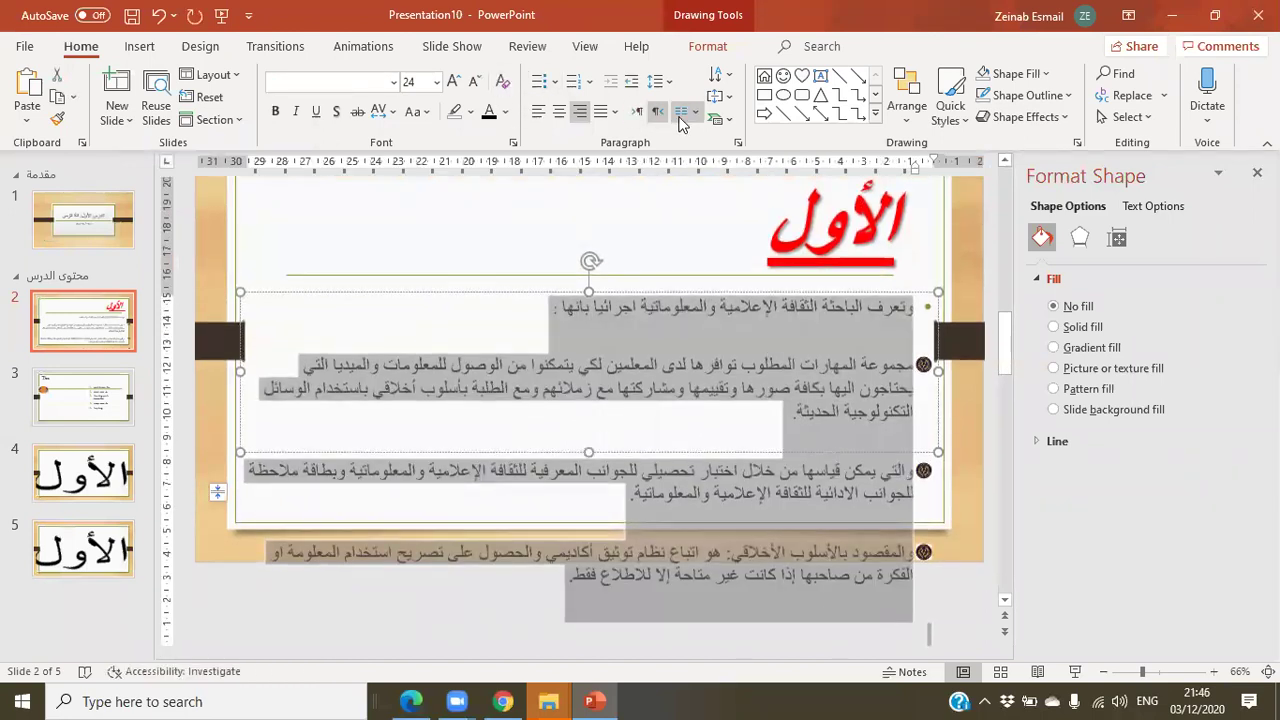
pyautogui.click(659, 81)
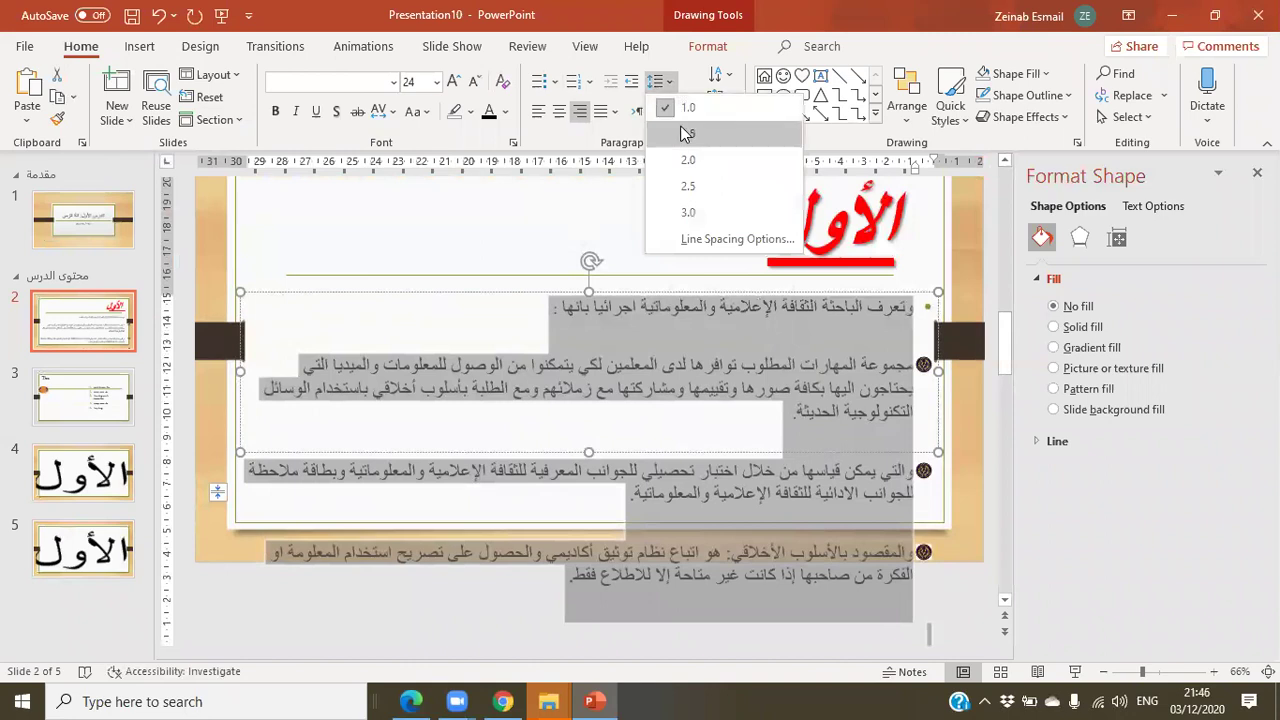
pyautogui.click(727, 239)
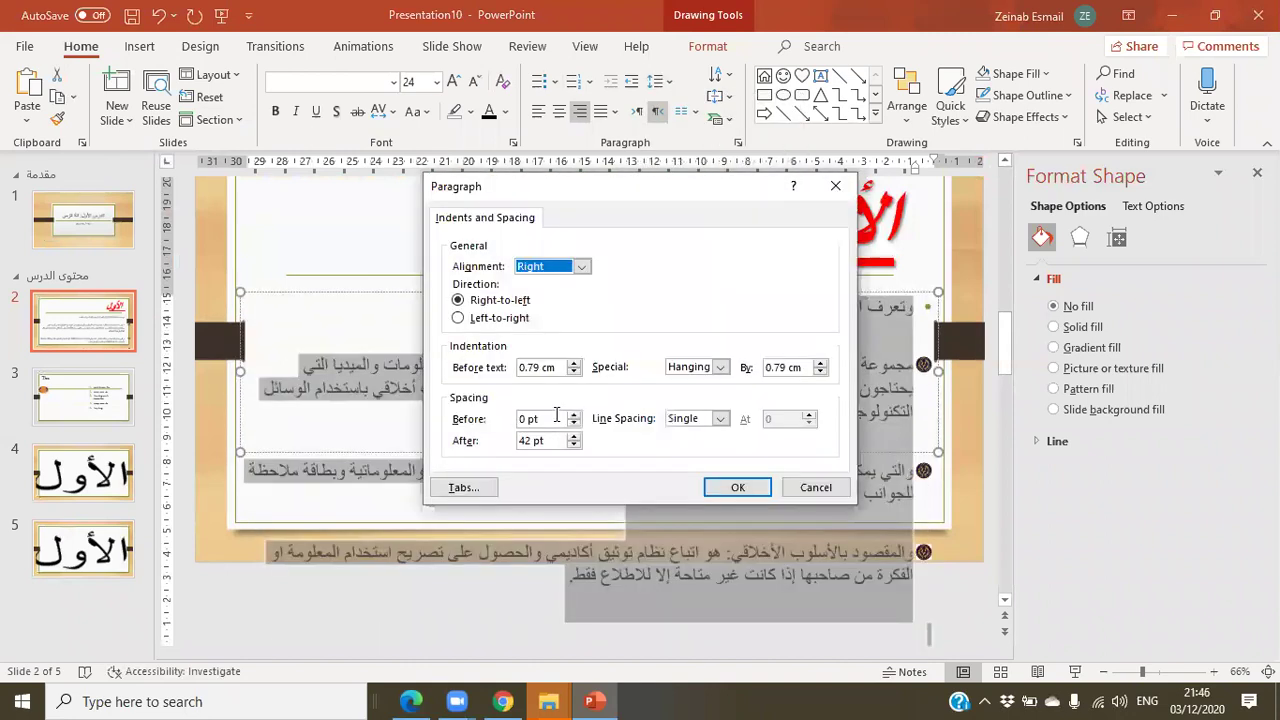
pyautogui.click(526, 440)
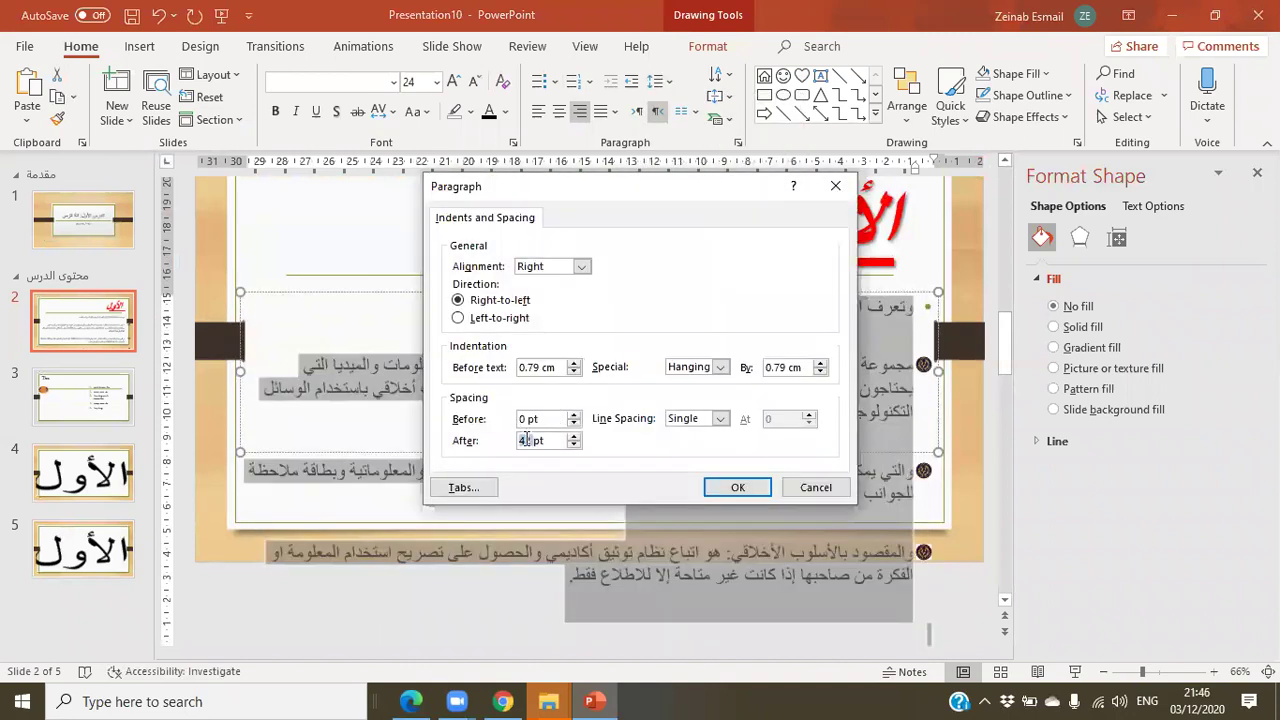
pyautogui.write('0')
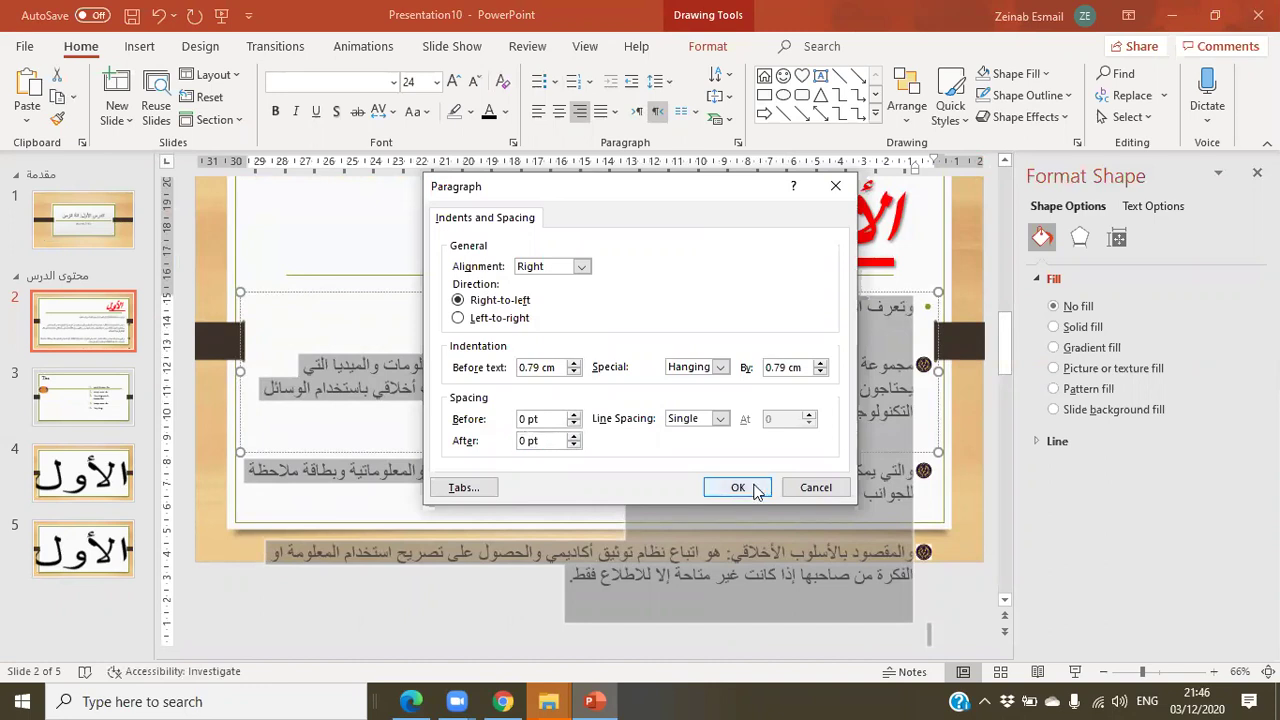
pyautogui.click(737, 487)
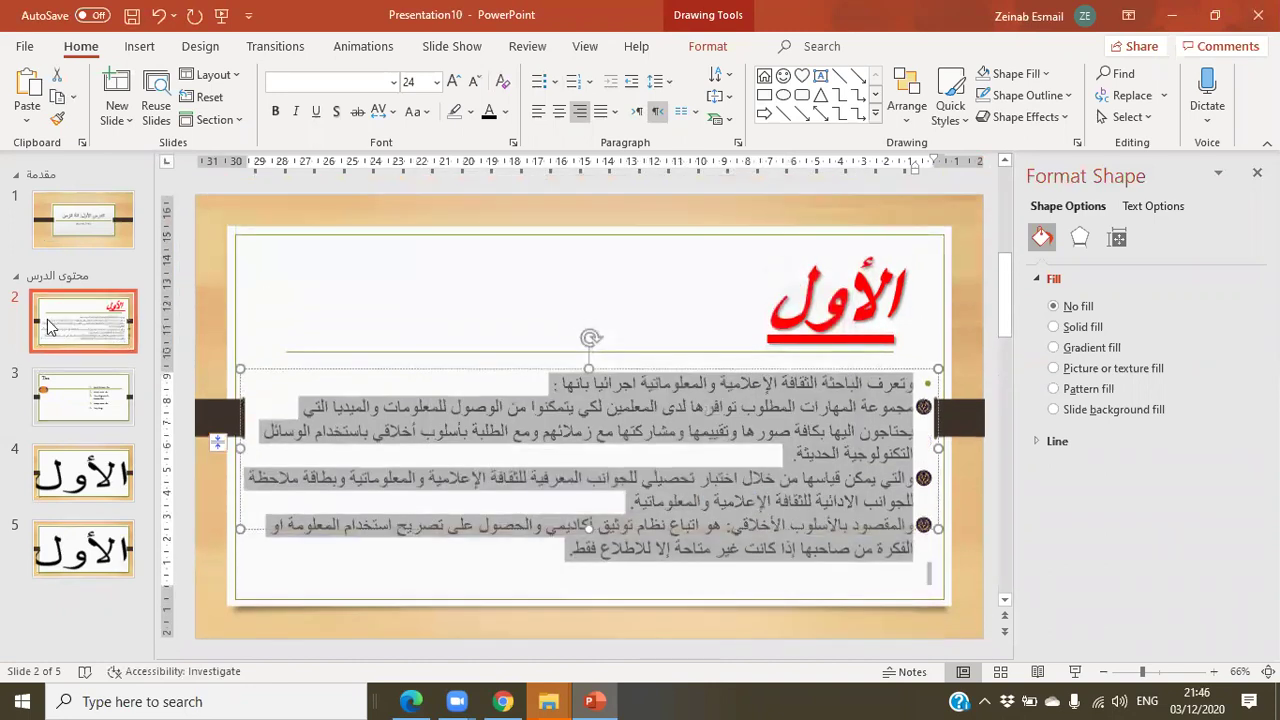
pyautogui.click(60, 332)
pyautogui.press('Up')
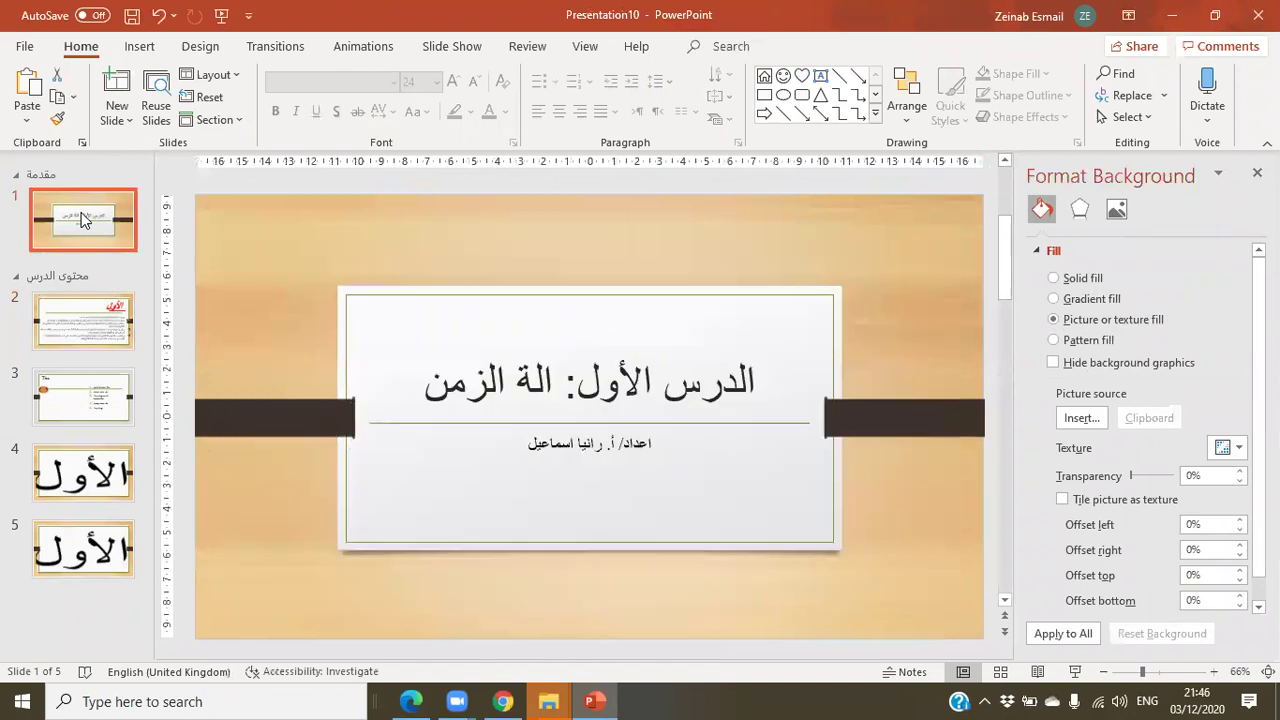
# - Move the logo on slide 3 to the right side of the slide
pyautogui.click(103, 312)
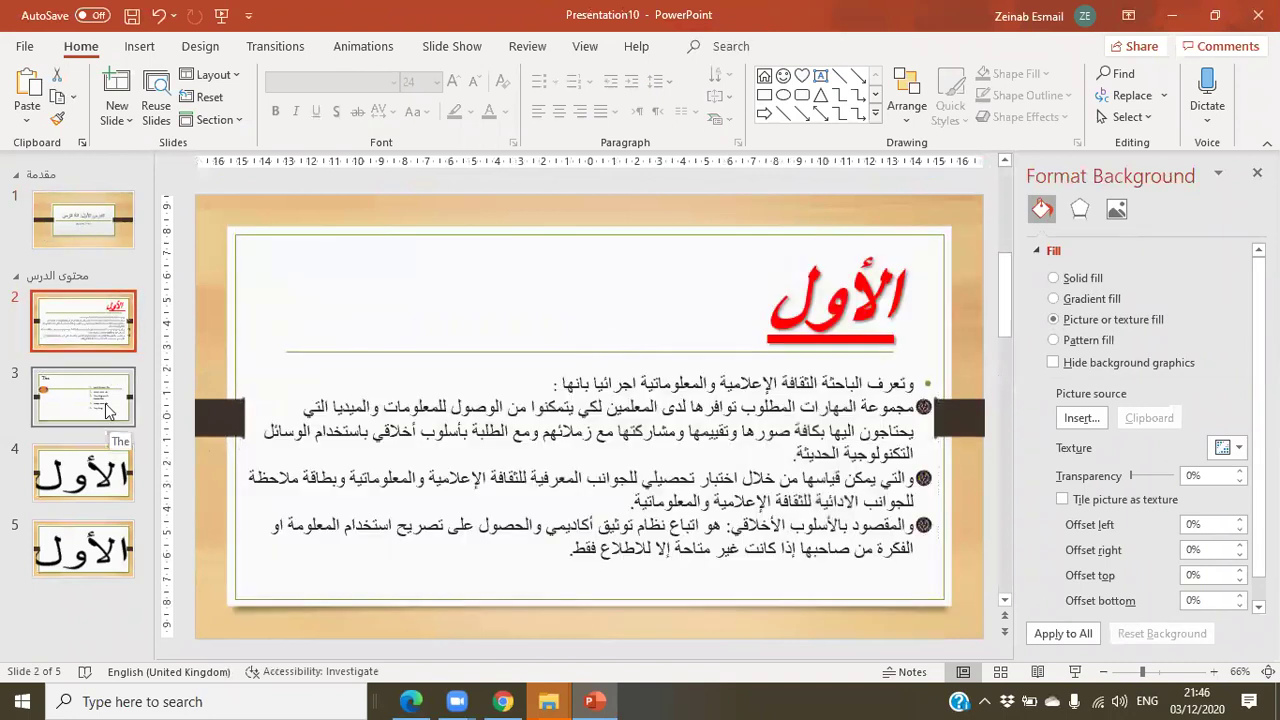
pyautogui.click(108, 410)
pyautogui.click(761, 374)
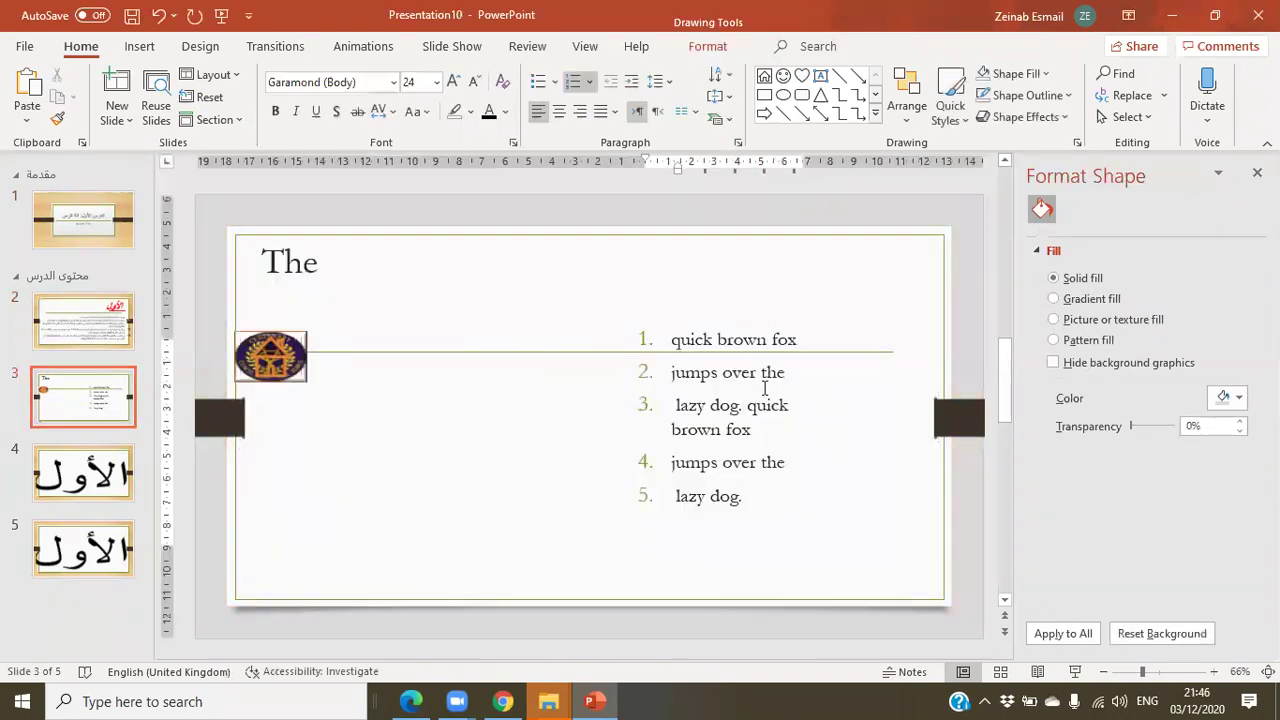
pyautogui.click(732, 312)
pyautogui.moveTo(732, 312)
pyautogui.mouseDown()
pyautogui.moveTo(299, 375)
pyautogui.moveTo(858, 459)
pyautogui.mouseUp()
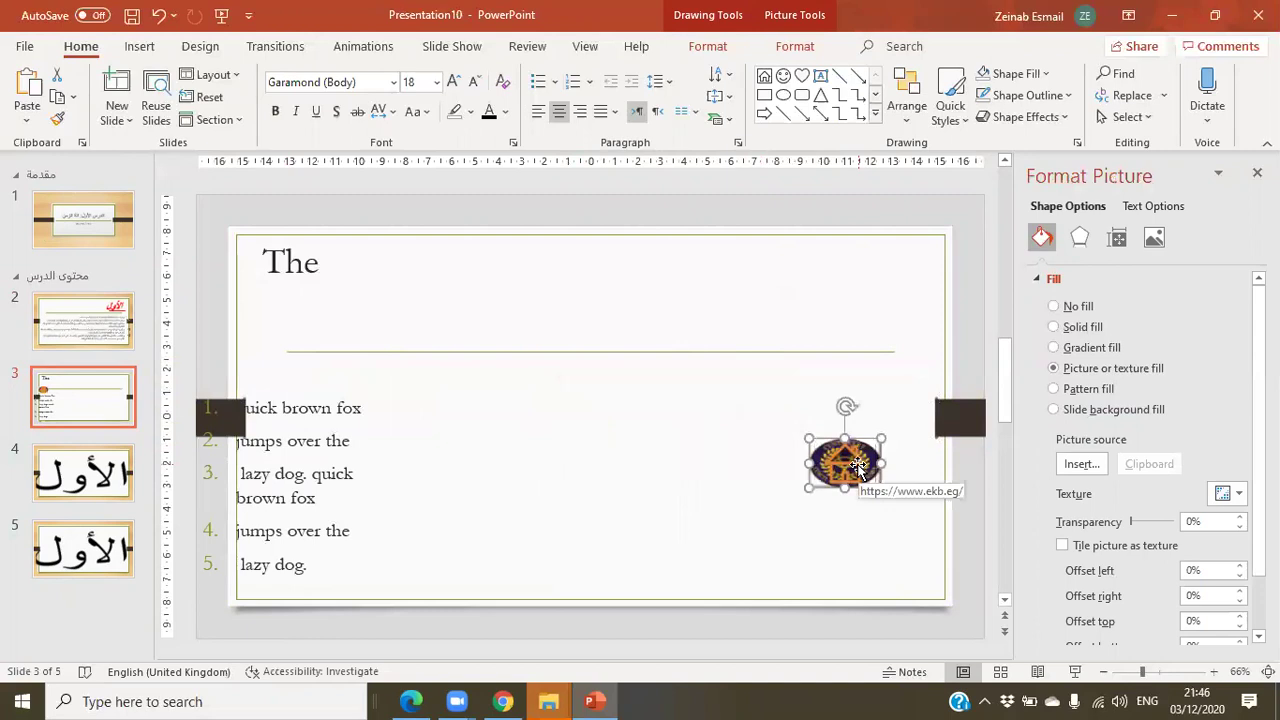
# - Shift slide 3's numbered list to the left, then delete the duplicate fourth slide
pyautogui.click(326, 406)
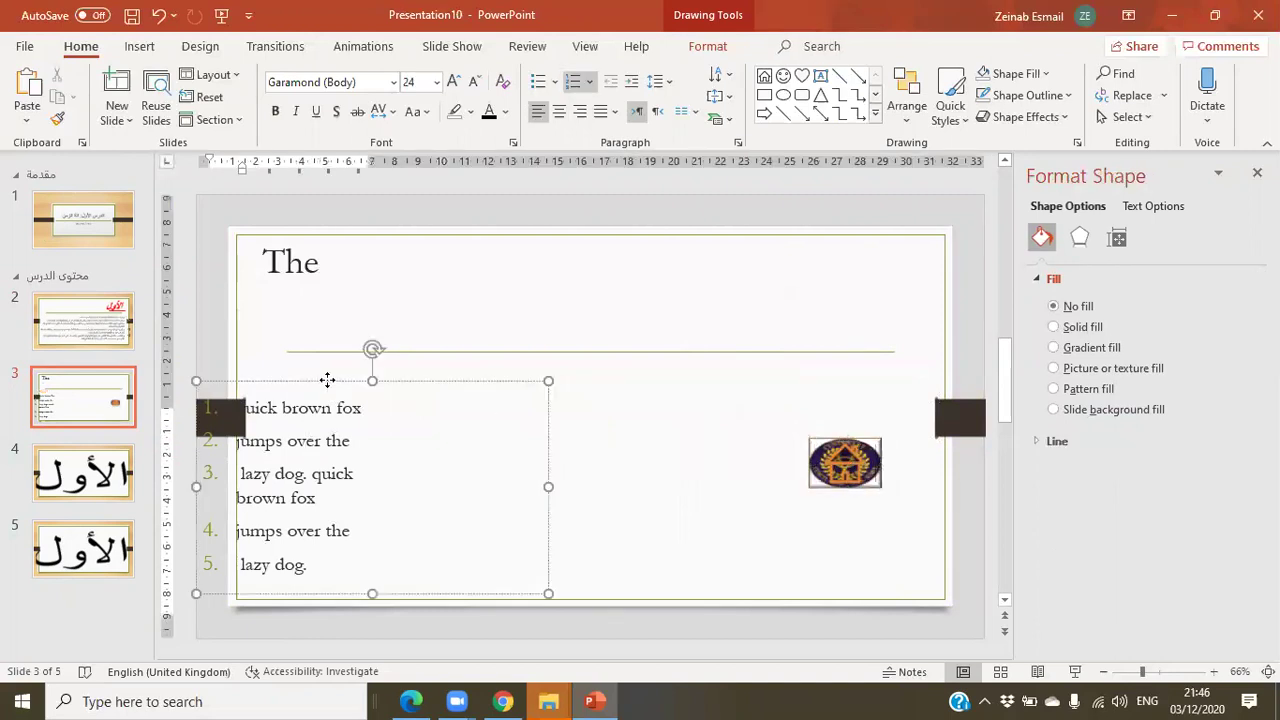
pyautogui.moveTo(327, 380); pyautogui.dragTo(399, 365)
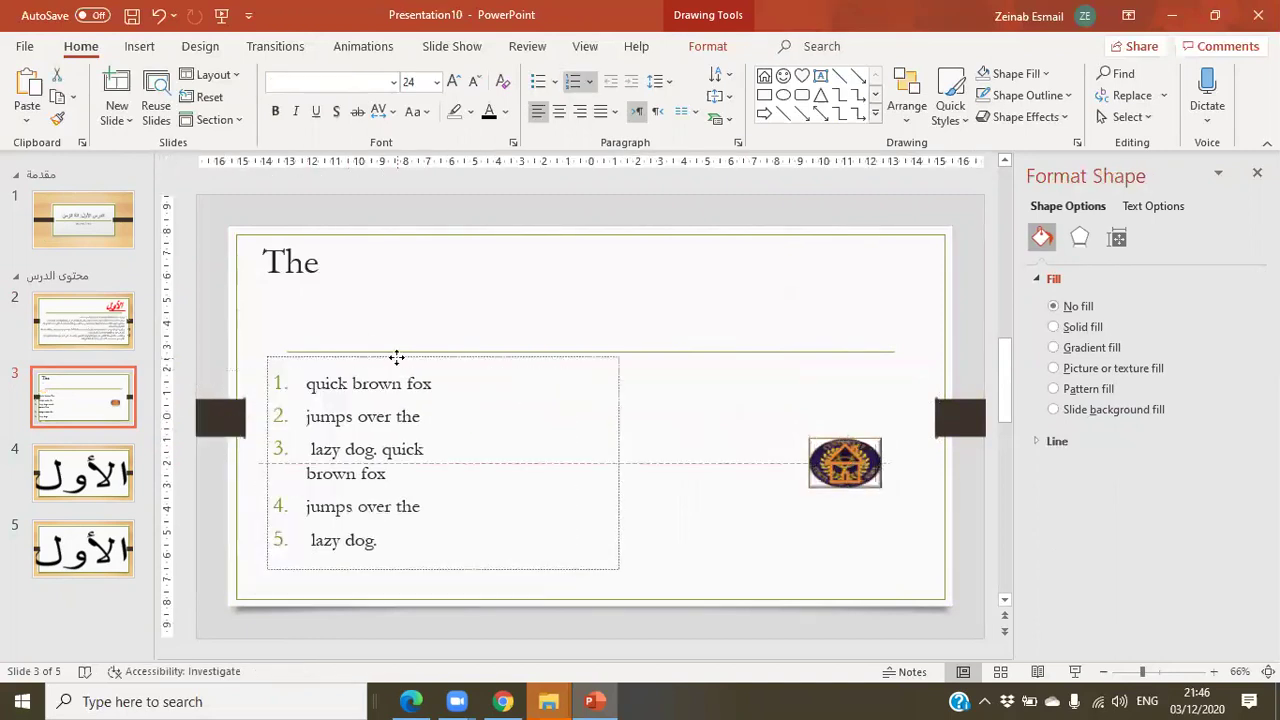
pyautogui.click(72, 462)
pyautogui.press('Delete')
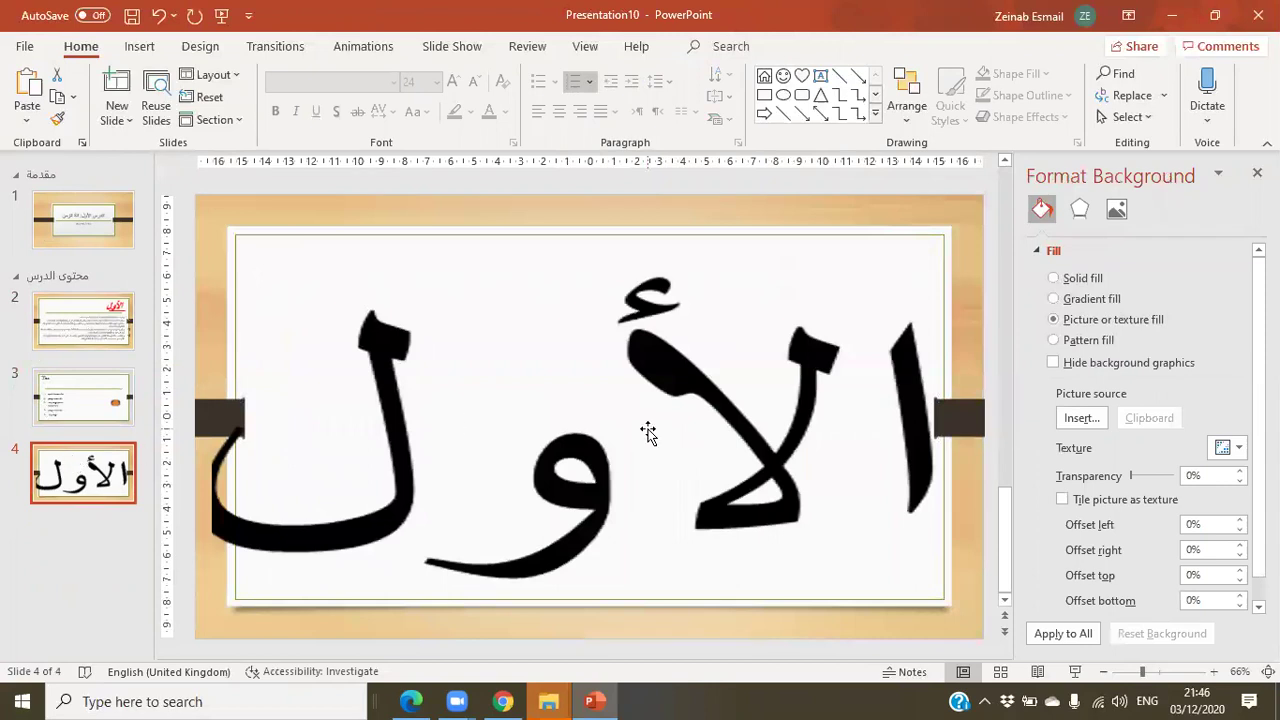
# - Swap the large الأول picture for the first online 'thankyou' search result image
pyautogui.click(649, 432)
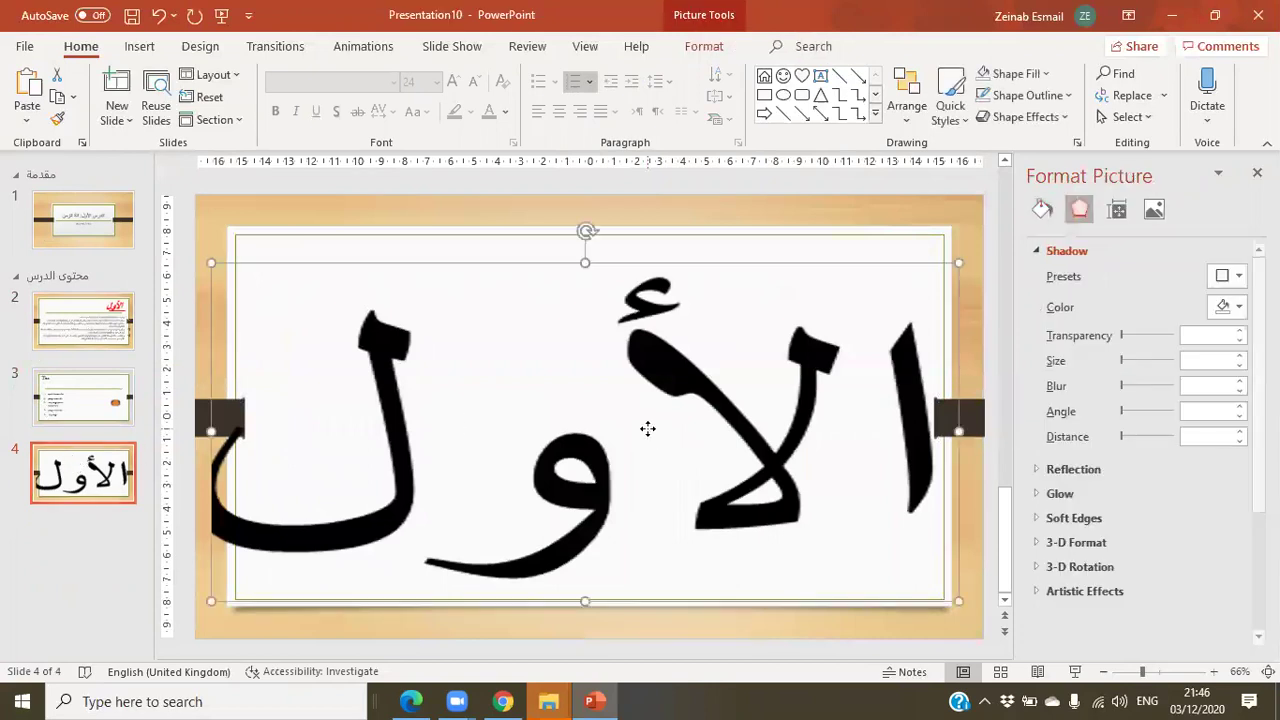
pyautogui.rightClick(610, 263)
pyautogui.moveTo(652, 399)
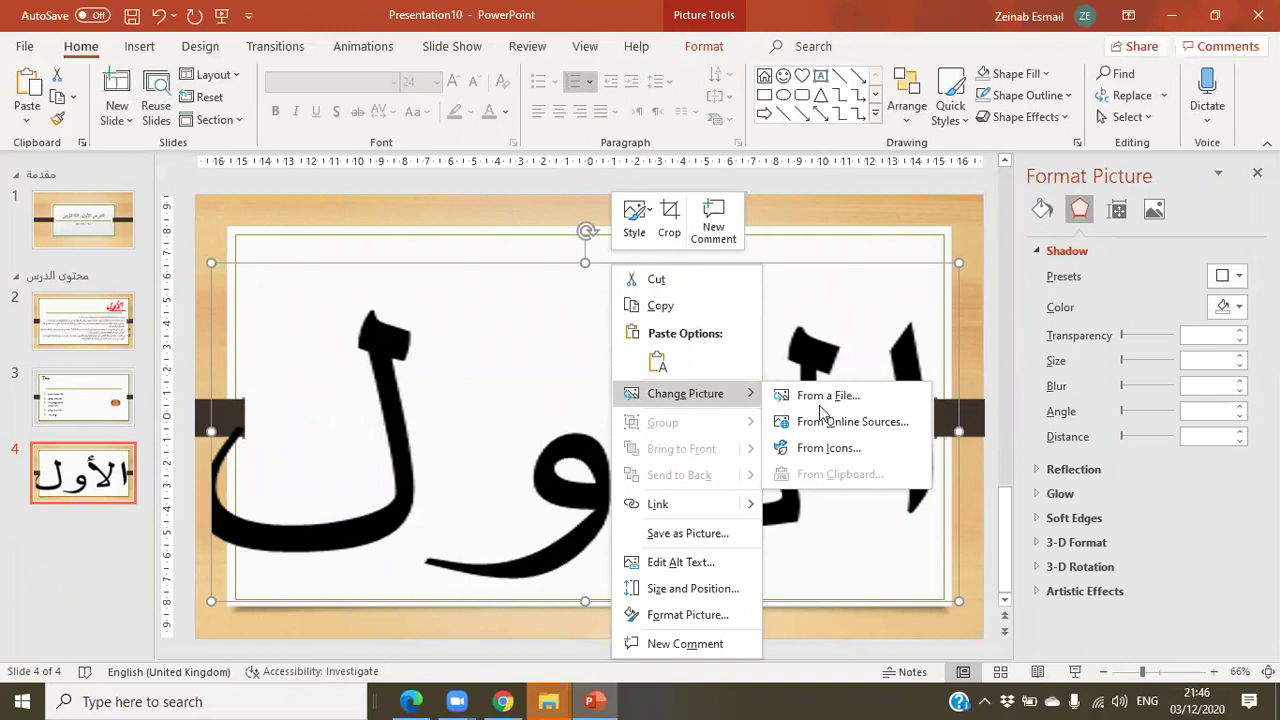
pyautogui.click(857, 422)
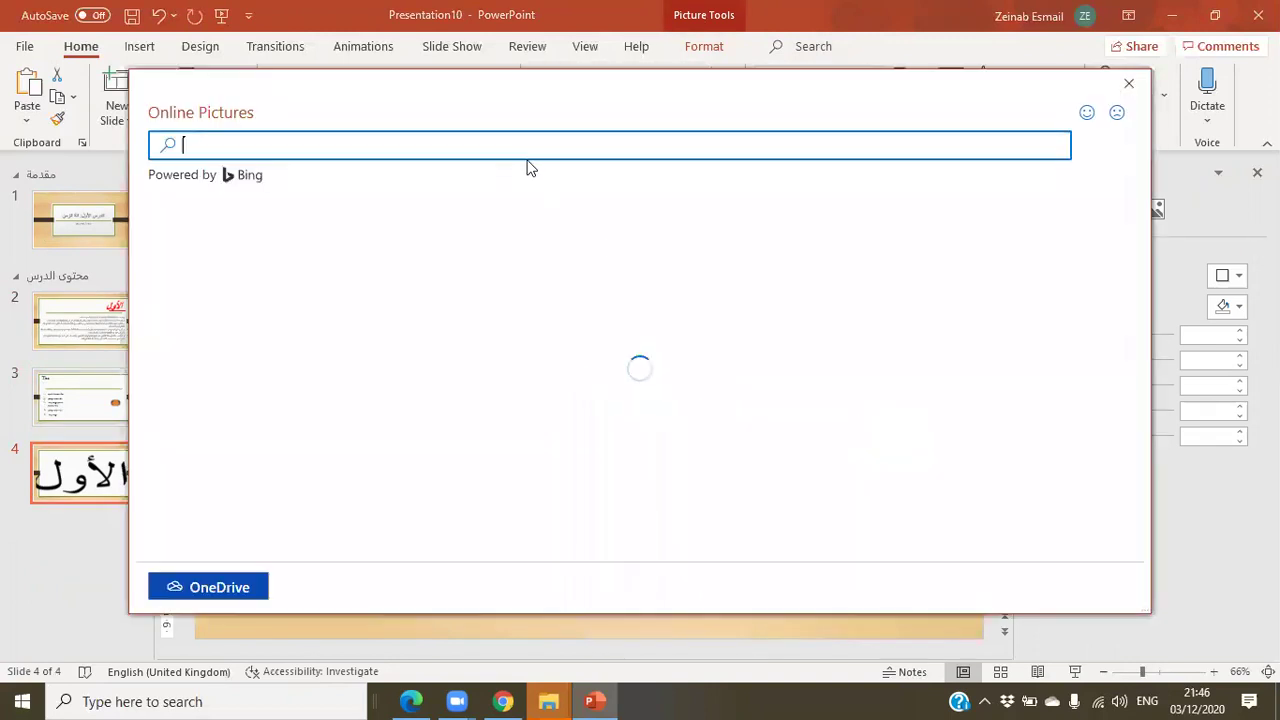
pyautogui.write('thankyou')
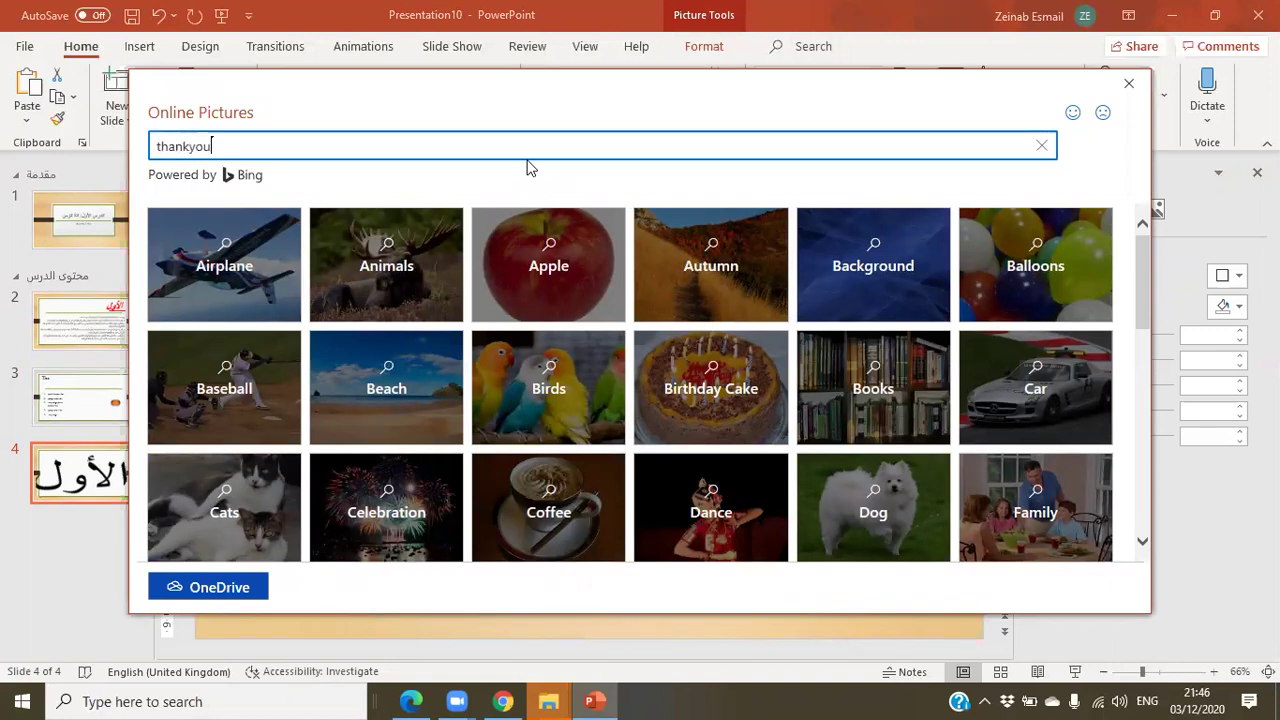
pyautogui.press('Return')
pyautogui.doubleClick(295, 325)
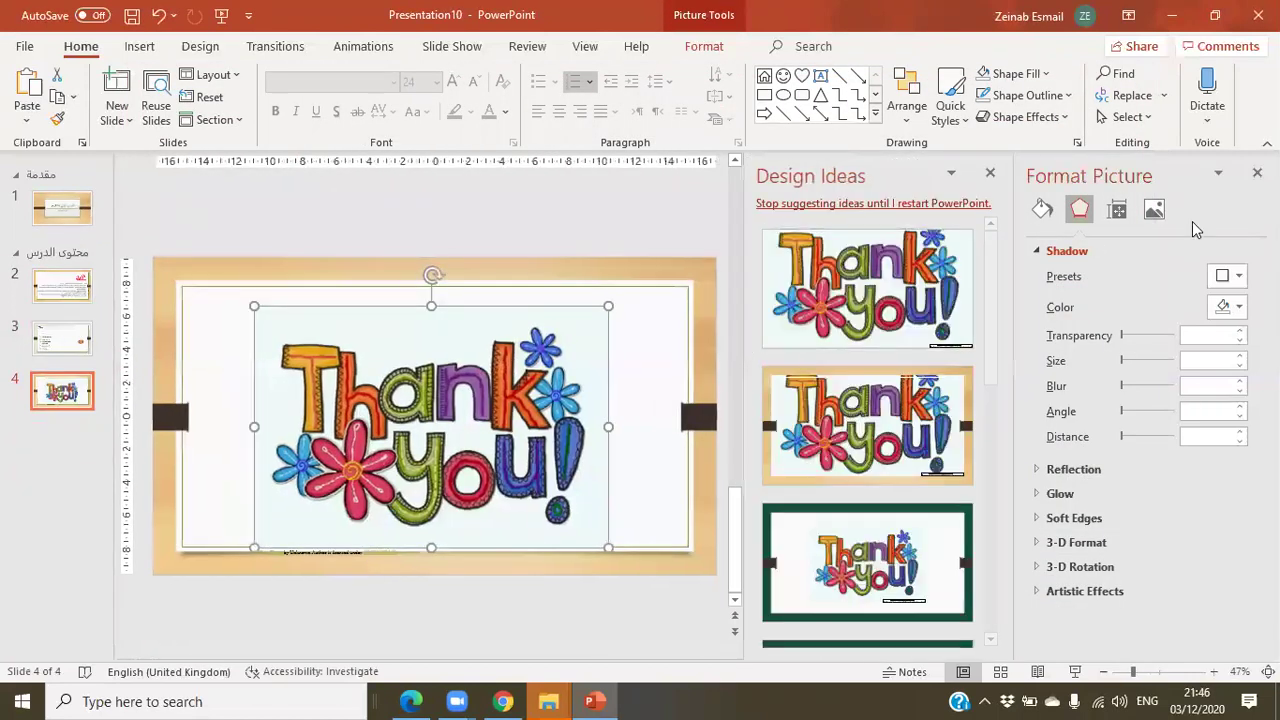
pyautogui.click(1257, 172)
# - Review slides 1 through 4, ending on the Thank You slide with the Design themes displayed
pyautogui.click(128, 215)
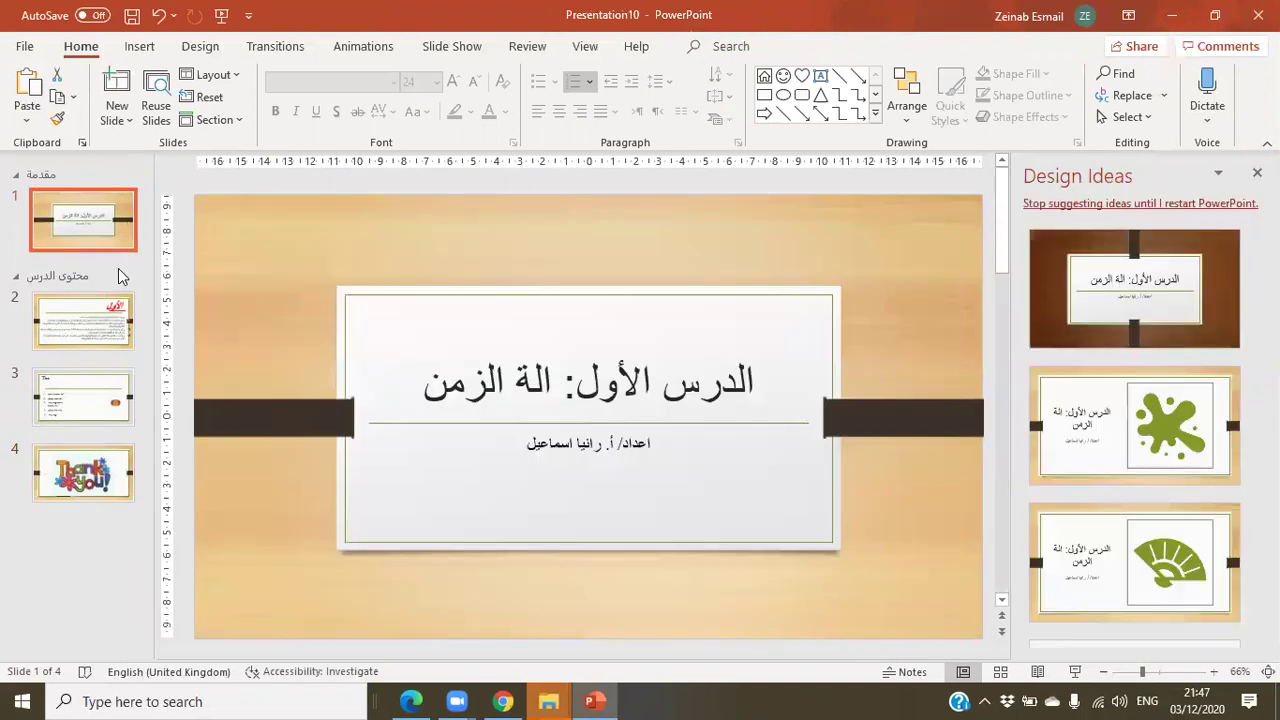
pyautogui.click(108, 328)
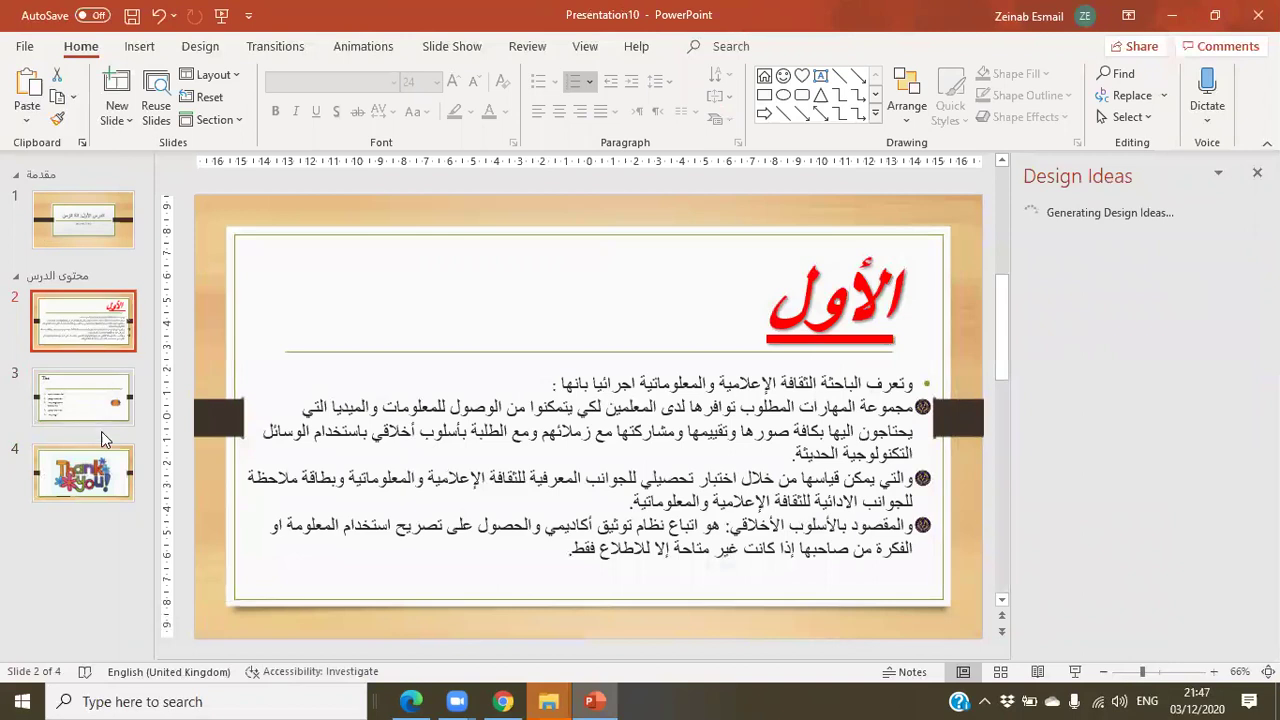
pyautogui.click(105, 415)
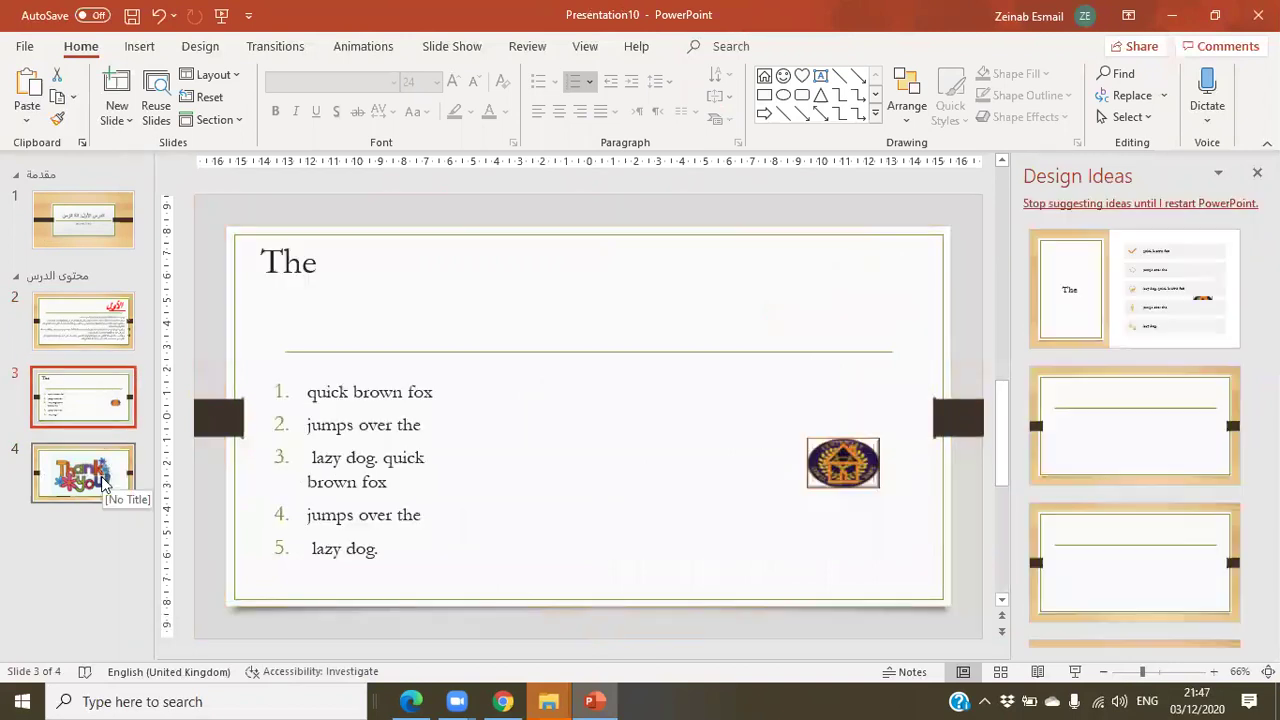
pyautogui.click(104, 480)
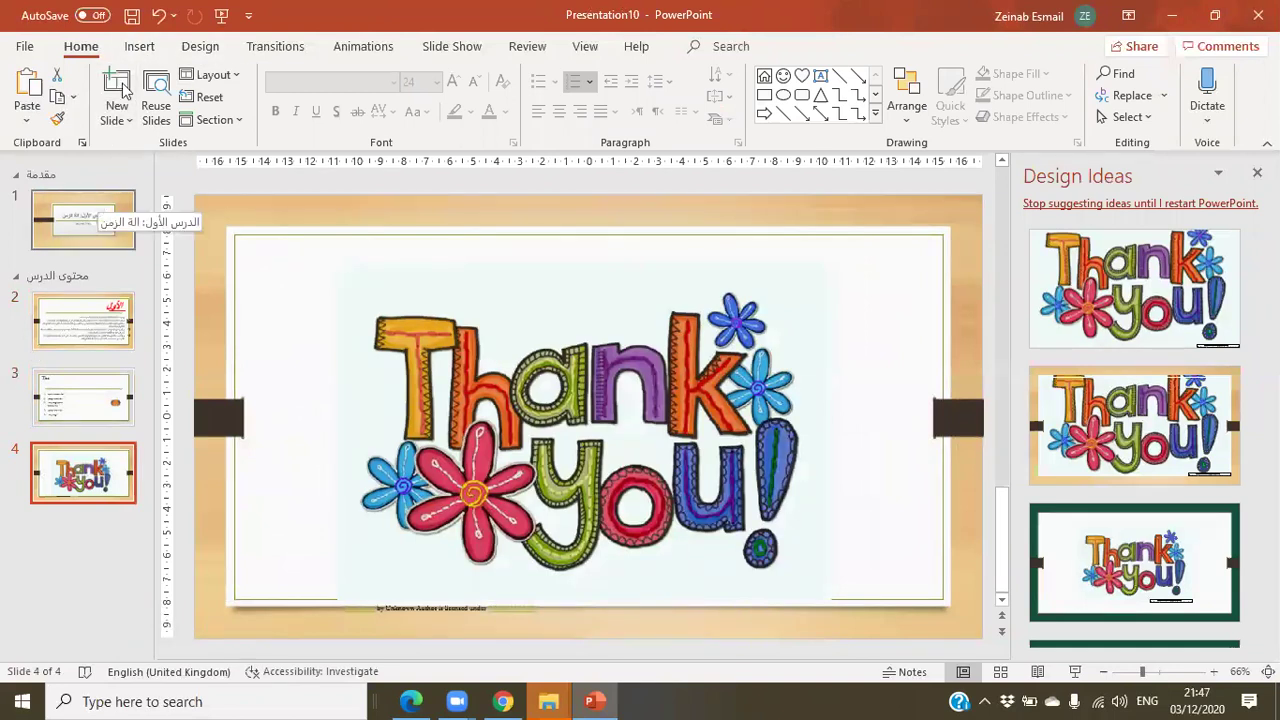
pyautogui.click(200, 48)
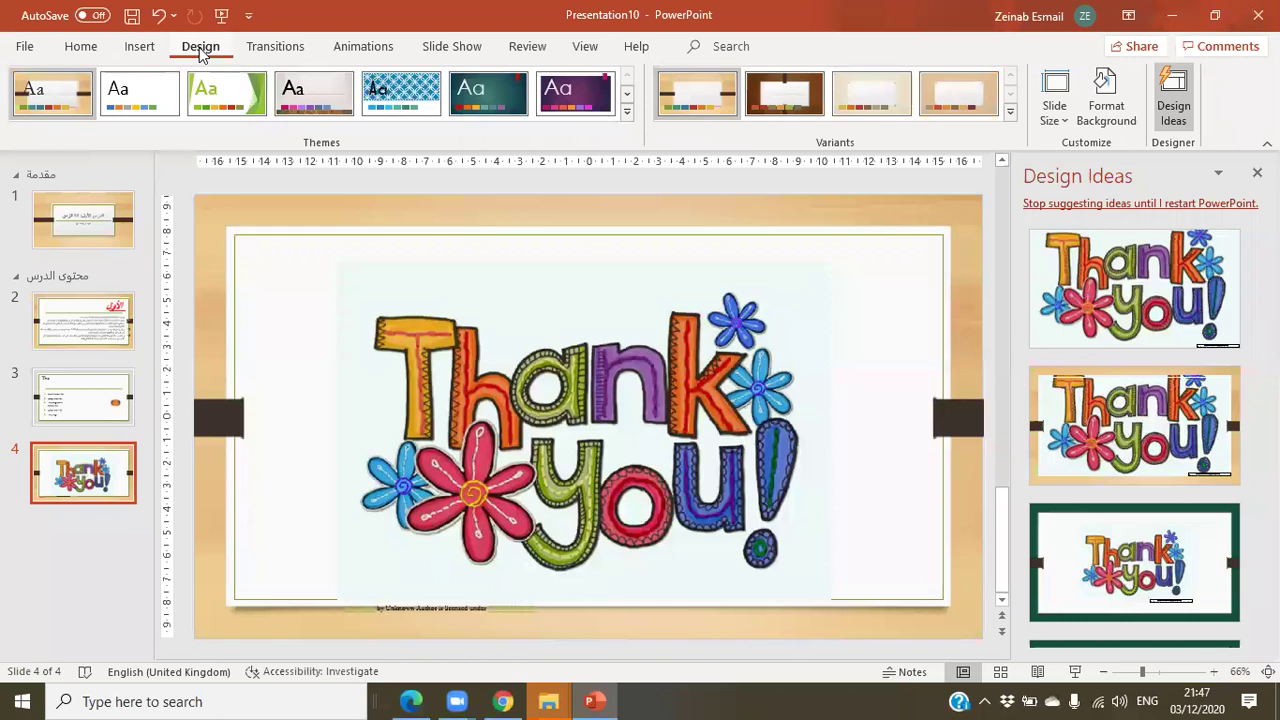